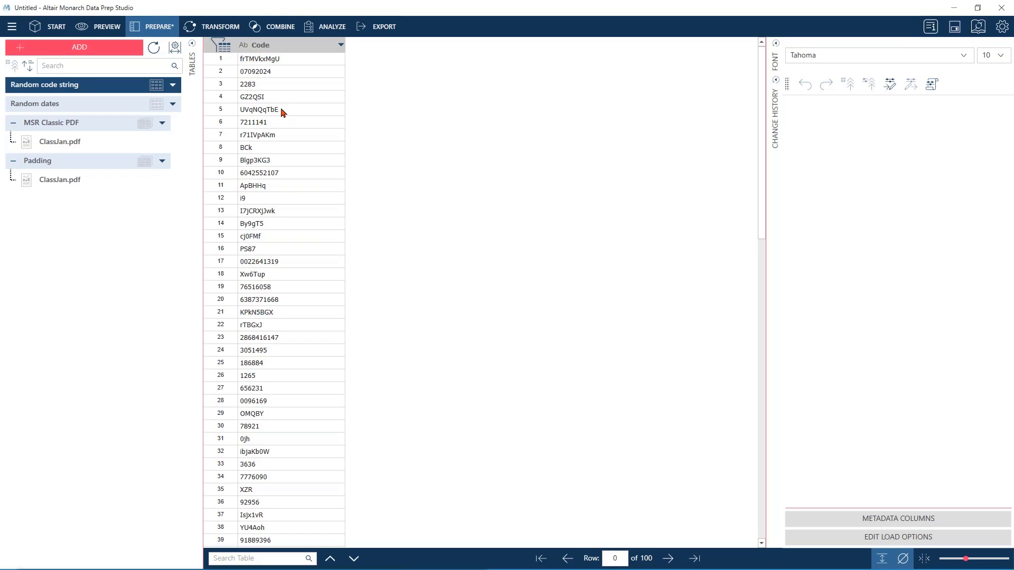
# Examine the mix of numeric and alphanumeric strings in the Code column of the Random code string table
pyautogui.moveTo(293, 89); pyautogui.dragTo(272, 491)
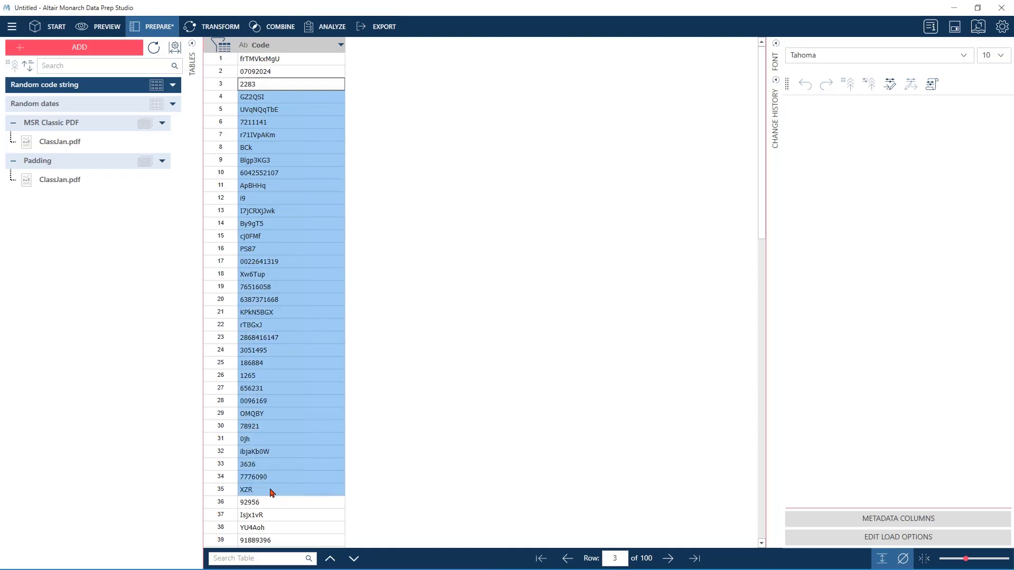
pyautogui.click(291, 60)
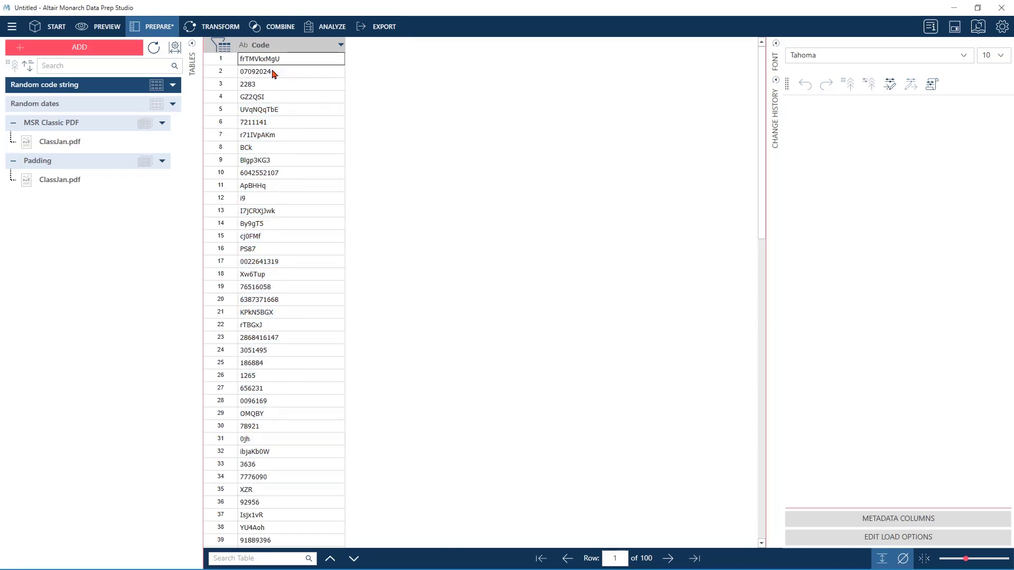
pyautogui.moveTo(279, 71); pyautogui.dragTo(266, 389)
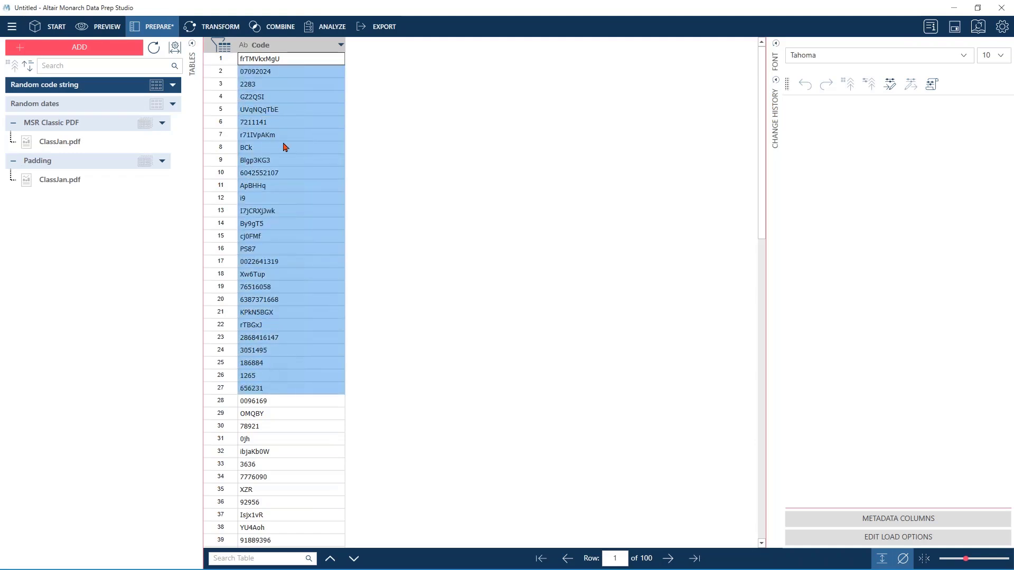
pyautogui.moveTo(284, 147); pyautogui.dragTo(263, 79)
pyautogui.click(252, 73)
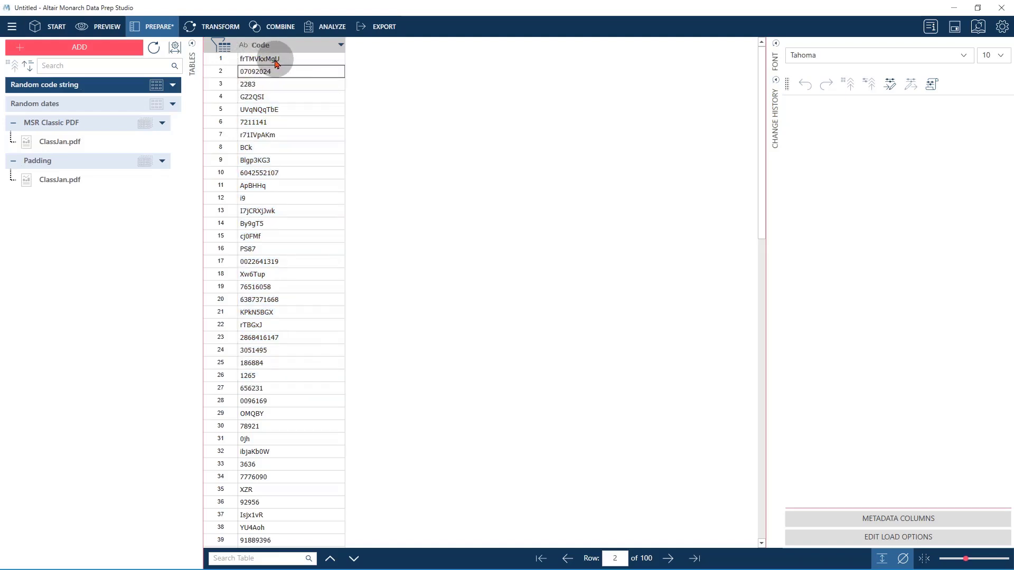
pyautogui.click(249, 159)
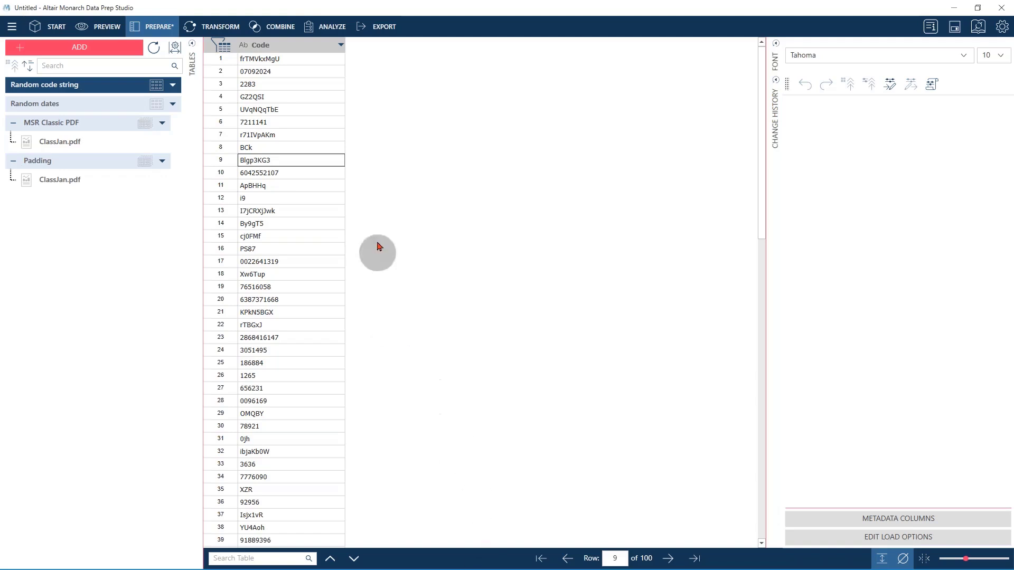
pyautogui.click(302, 70)
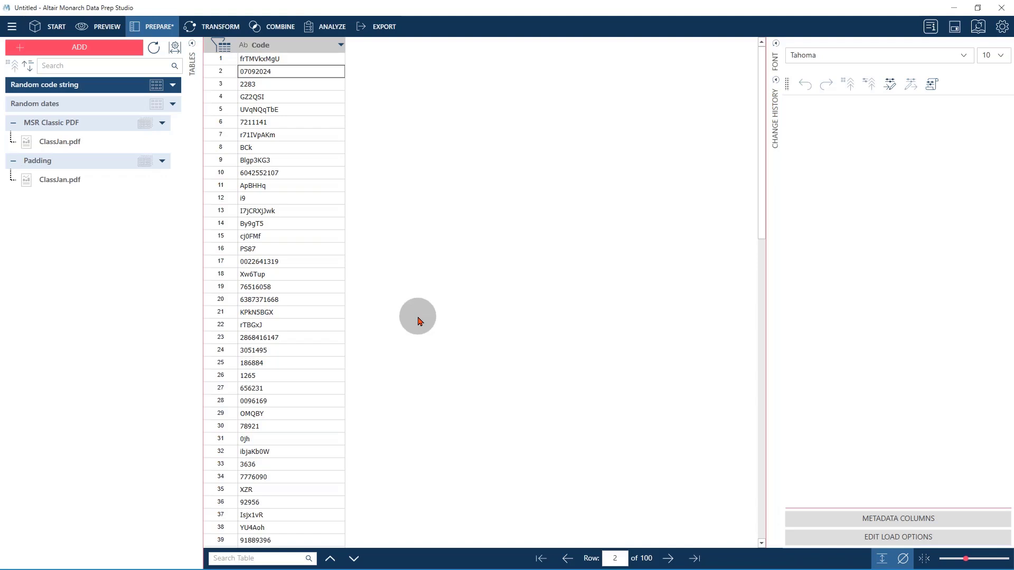
# Start a new formula column from the Code column and select its default field name
pyautogui.click(341, 45)
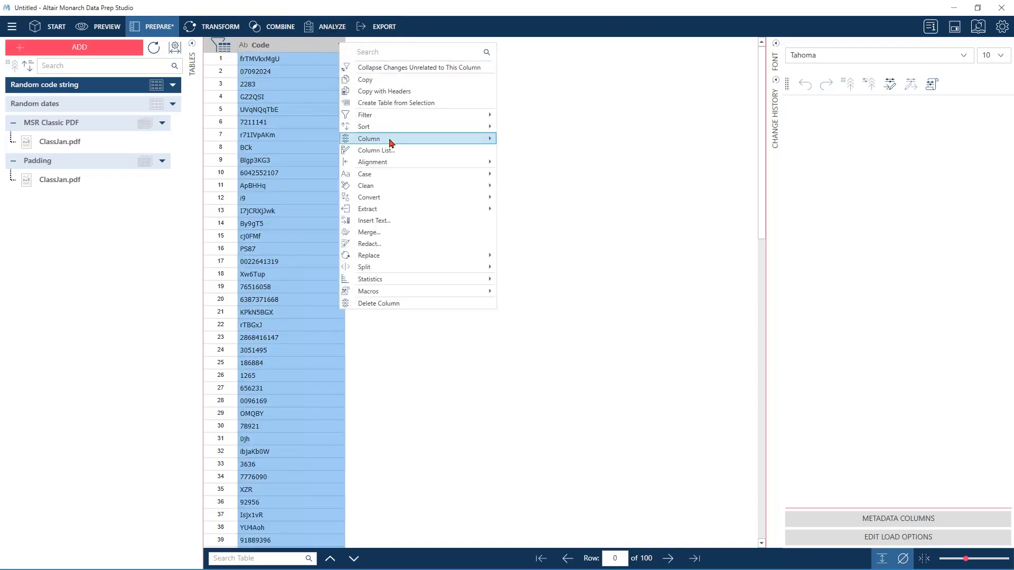
pyautogui.moveTo(391, 143)
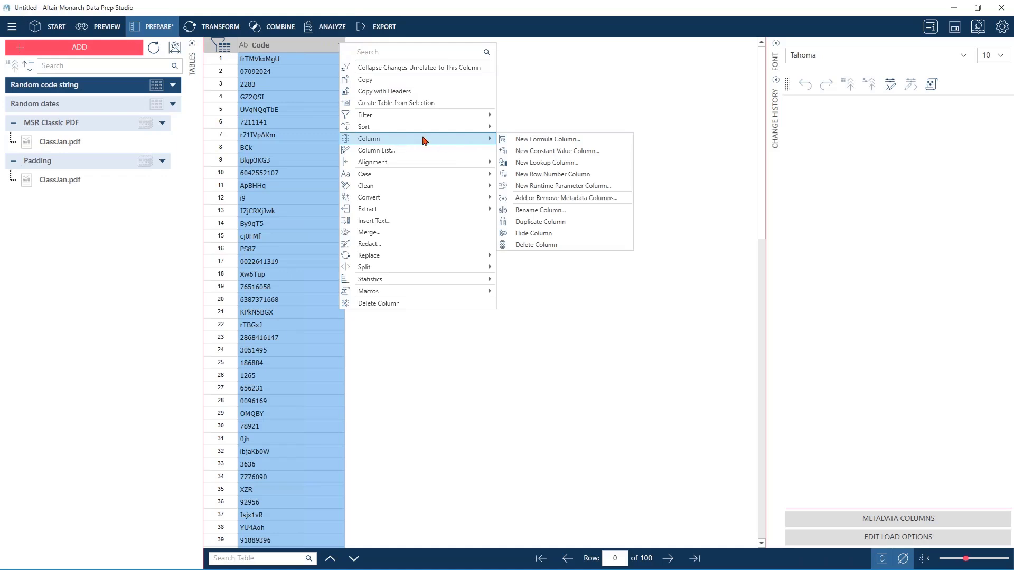
pyautogui.click(549, 144)
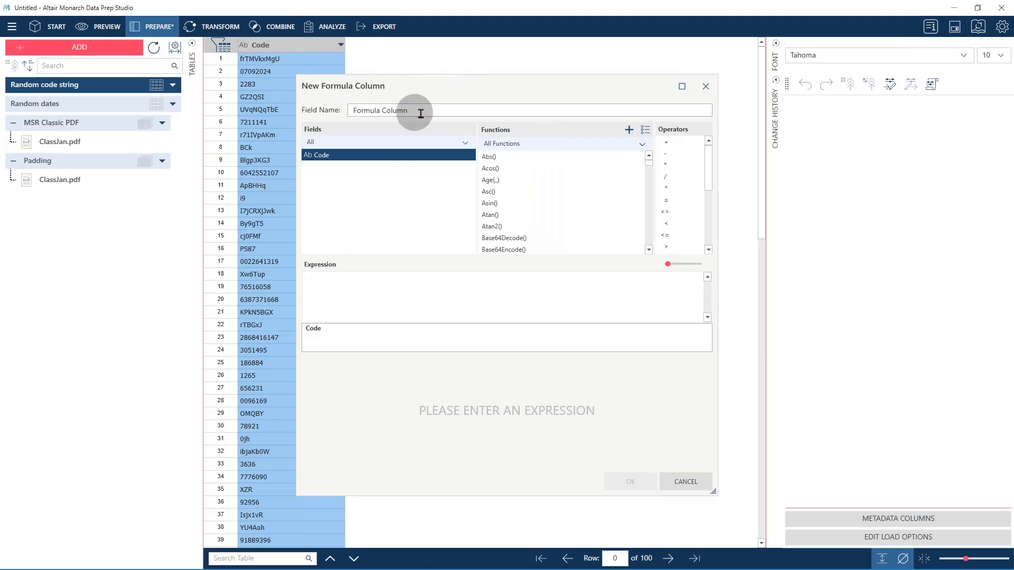
pyautogui.moveTo(431, 109); pyautogui.dragTo(352, 104)
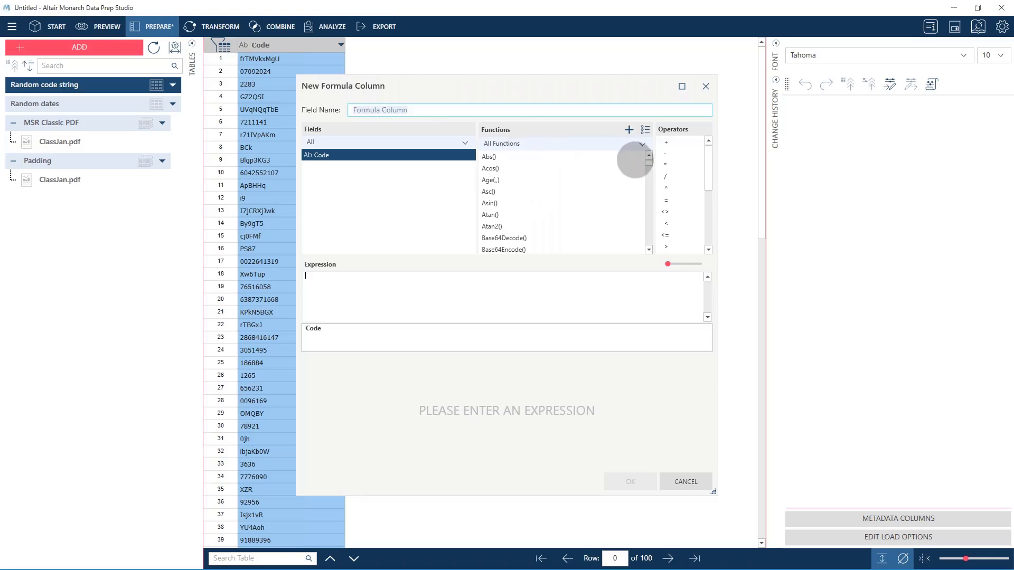
# Filter the function list to String functions, select Strip and read its syntax description
pyautogui.moveTo(649, 159); pyautogui.dragTo(650, 237)
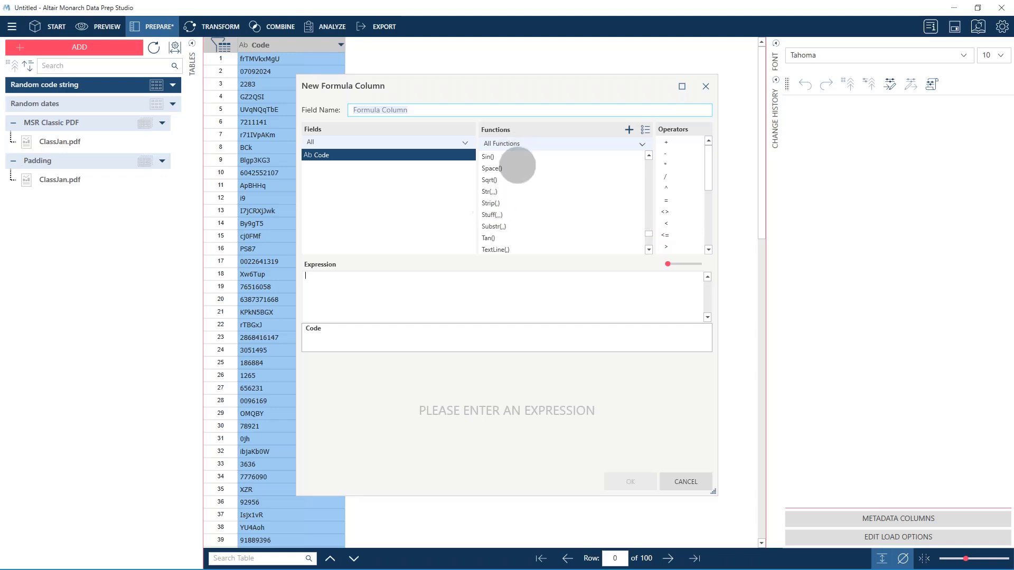
pyautogui.click(516, 143)
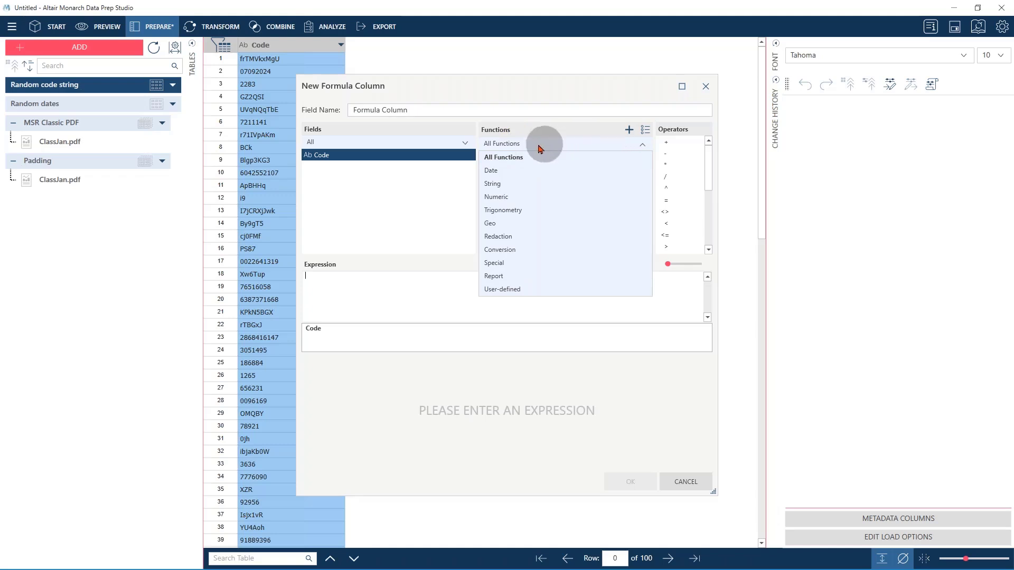
pyautogui.click(520, 184)
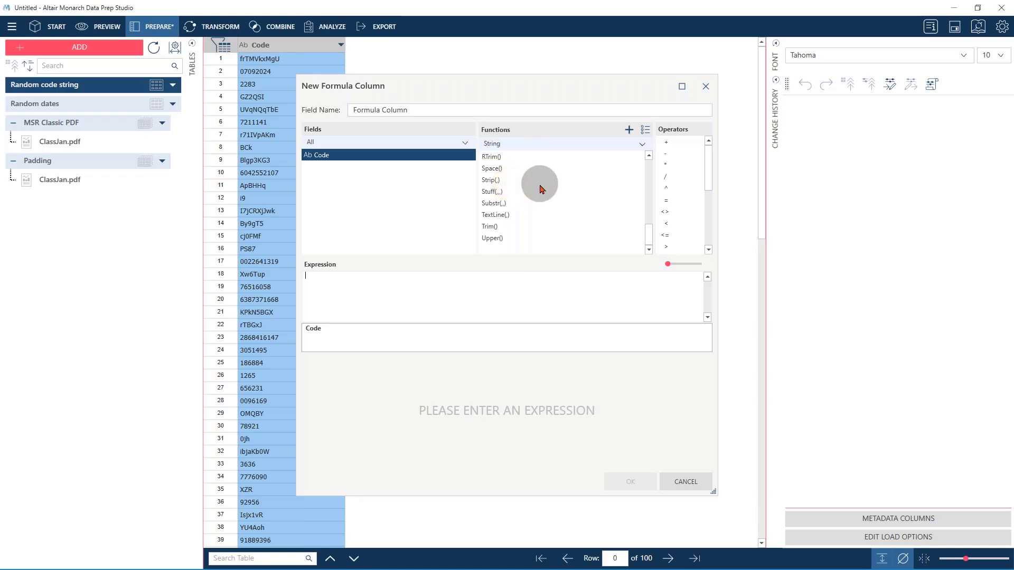
pyautogui.scroll(4, 543, 182)
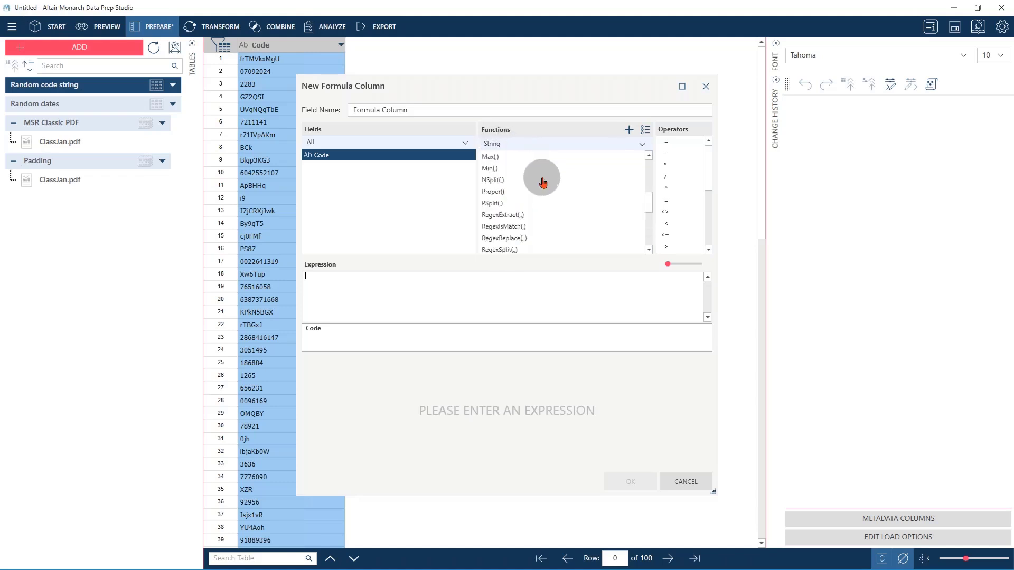
pyautogui.scroll(-4, 543, 182)
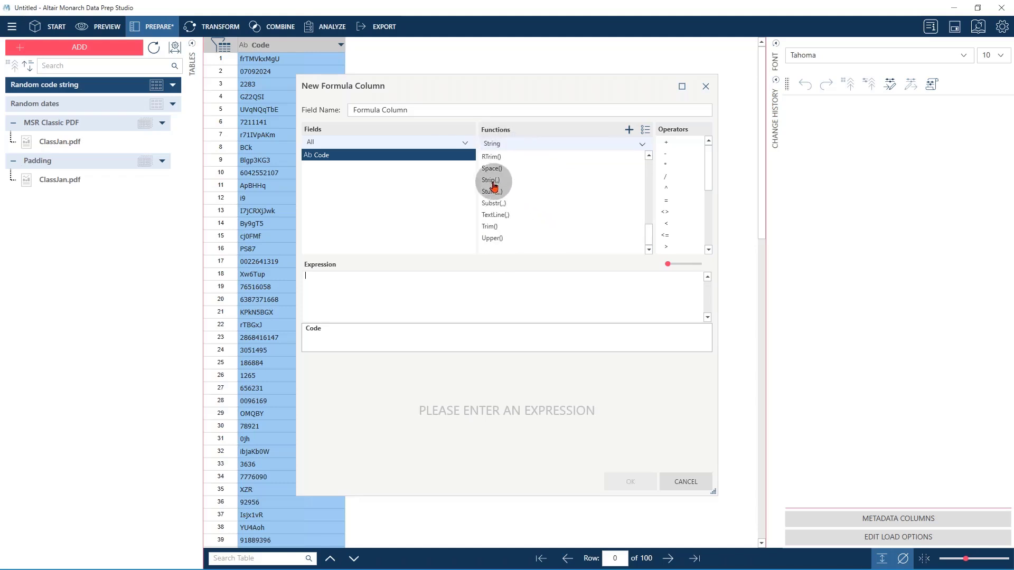
pyautogui.click(493, 182)
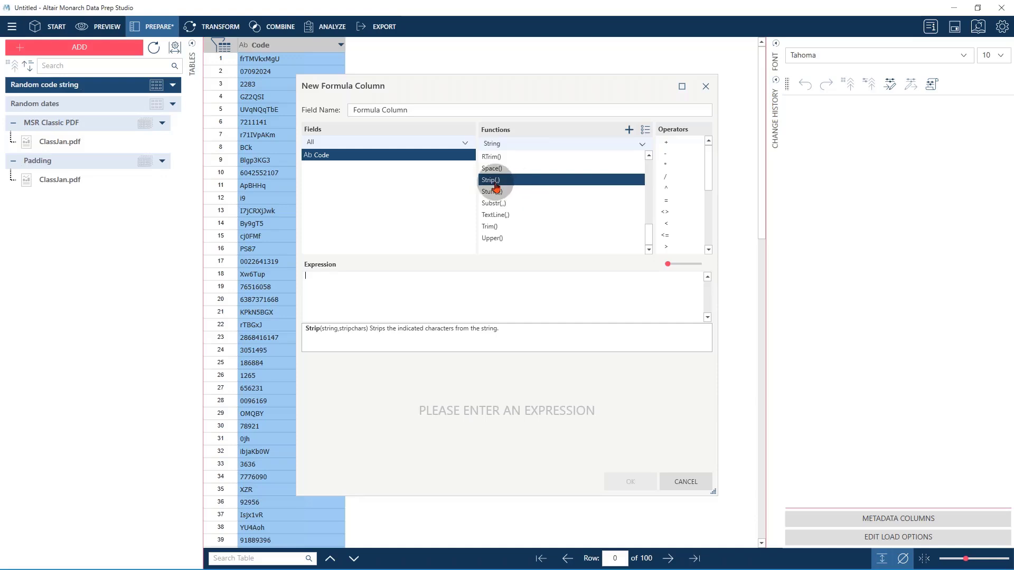
pyautogui.click(306, 332)
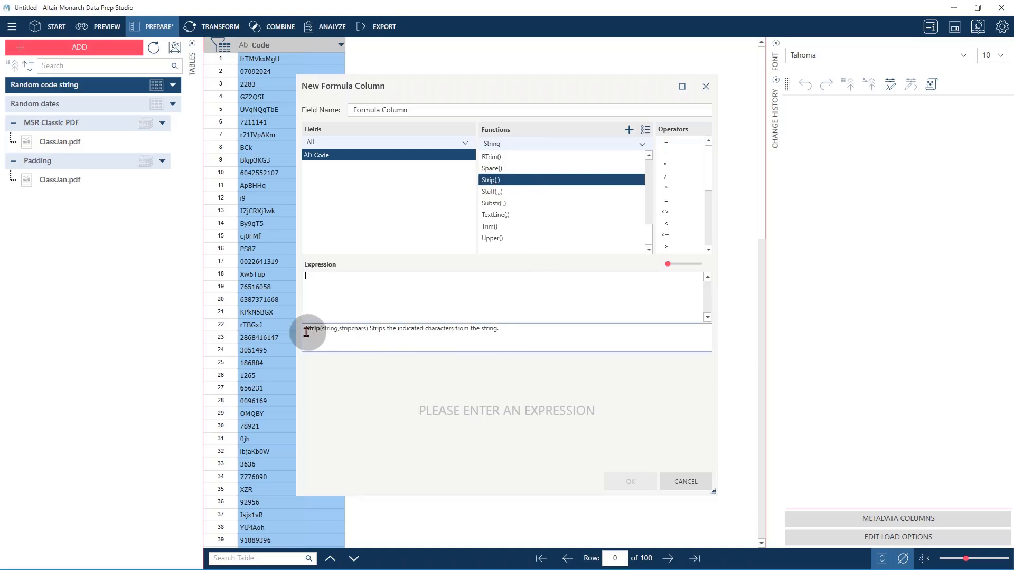
pyautogui.moveTo(307, 332); pyautogui.dragTo(497, 328)
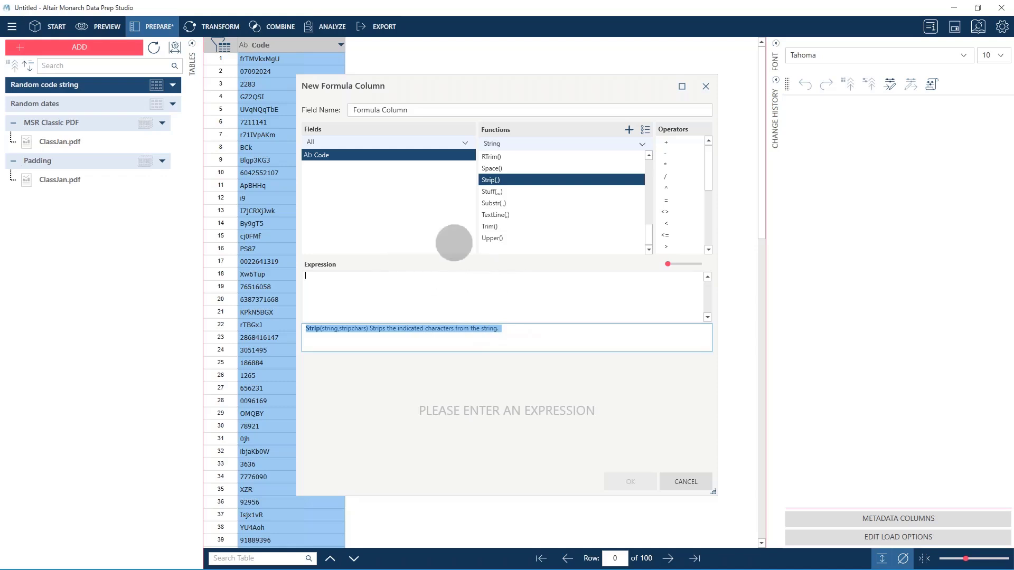
# Enter if() as the expression and place the insertion point between its parentheses
pyautogui.click(410, 276)
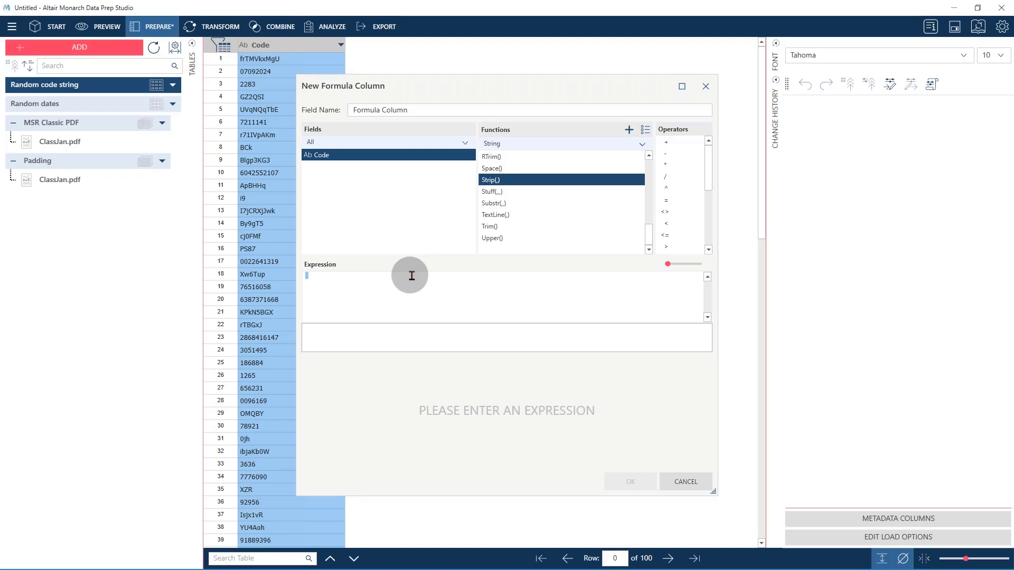
pyautogui.write('if()')
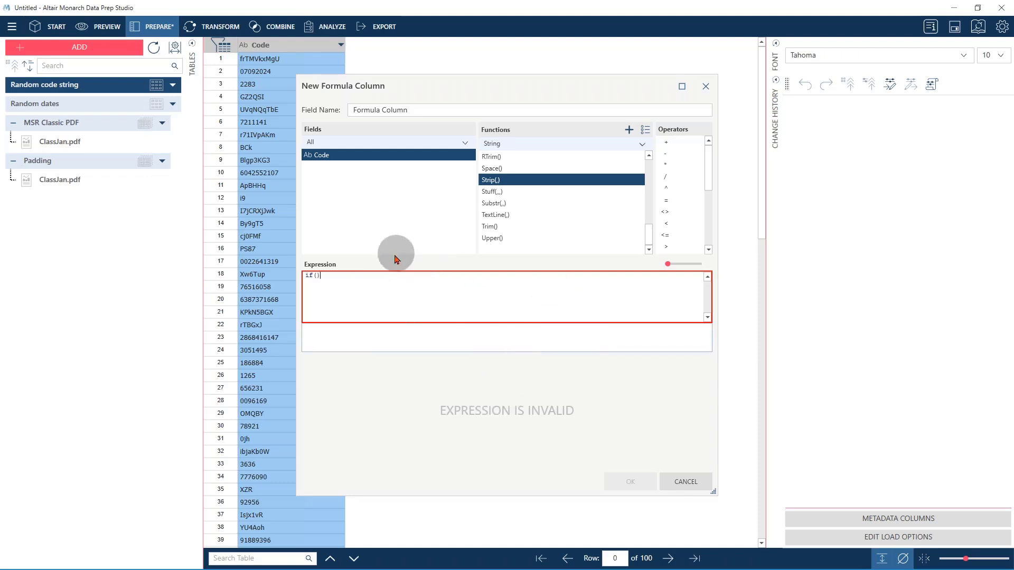
pyautogui.moveTo(311, 273)
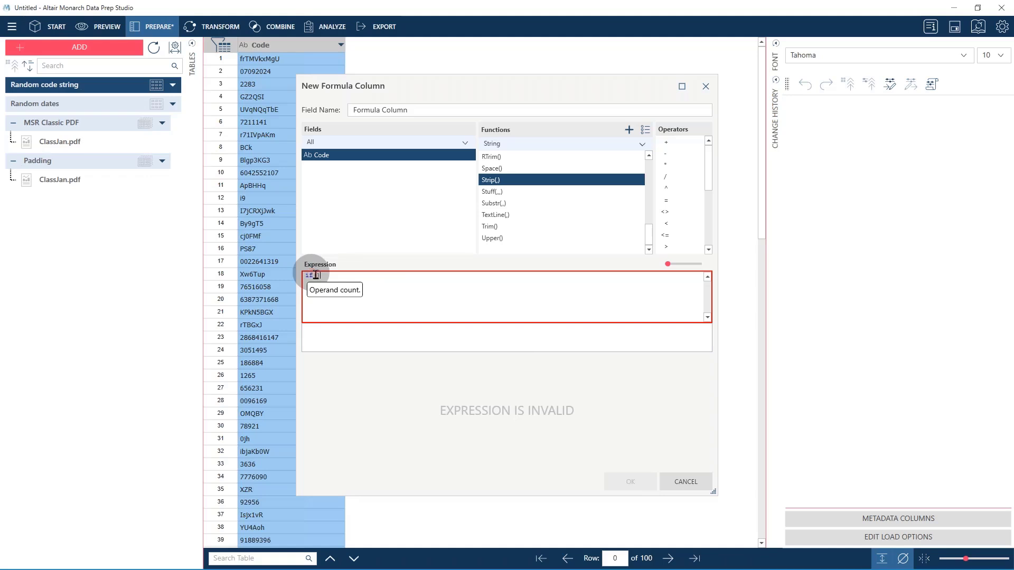
pyautogui.click(339, 278)
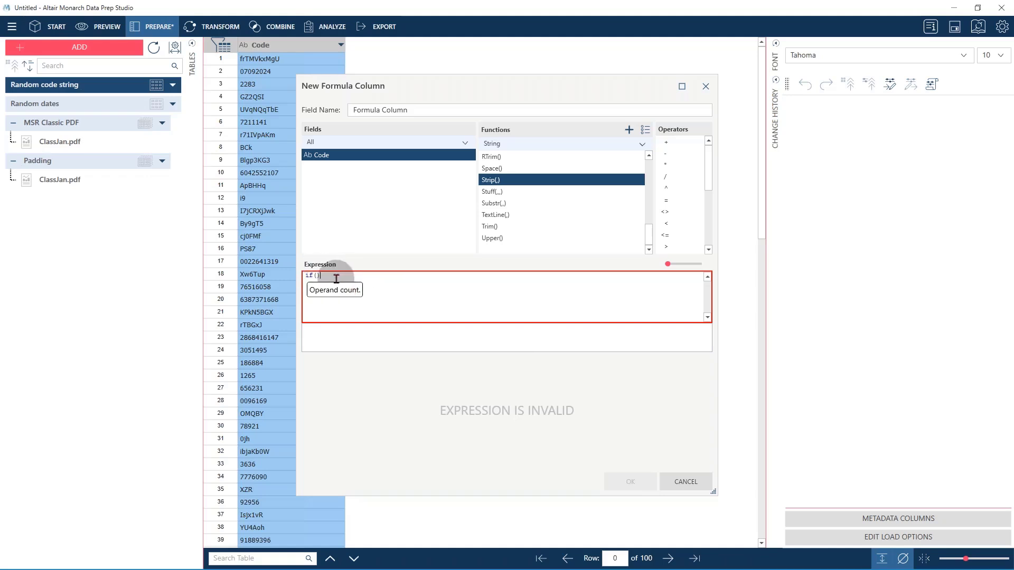
pyautogui.click(338, 278)
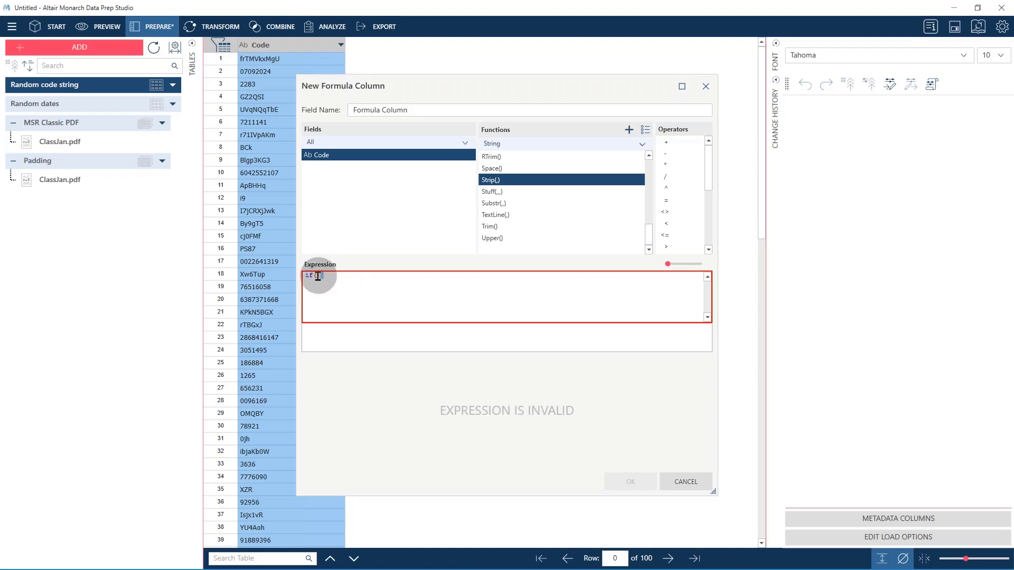
pyautogui.click(316, 275)
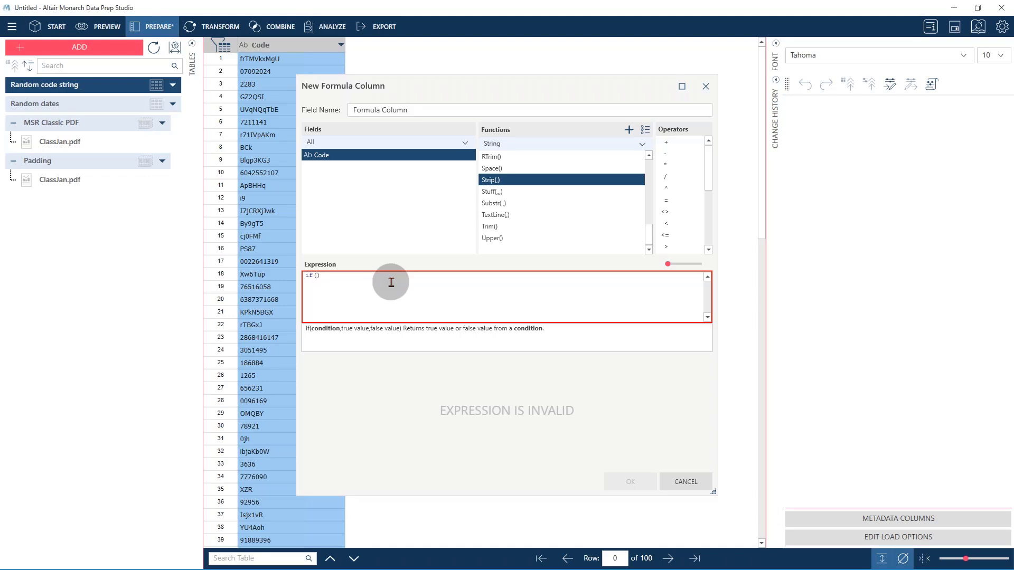
pyautogui.doubleClick(497, 181)
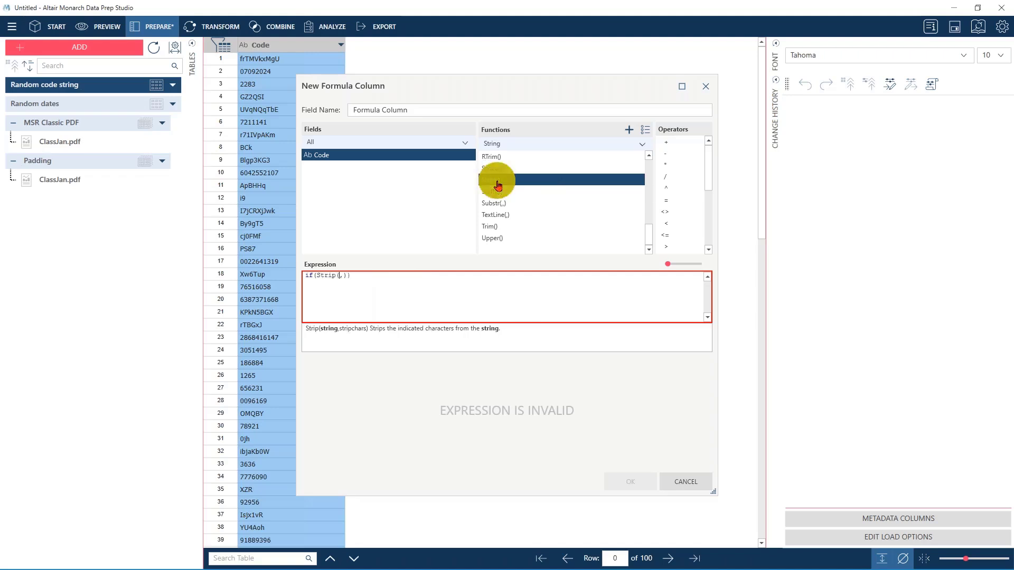
pyautogui.click(326, 278)
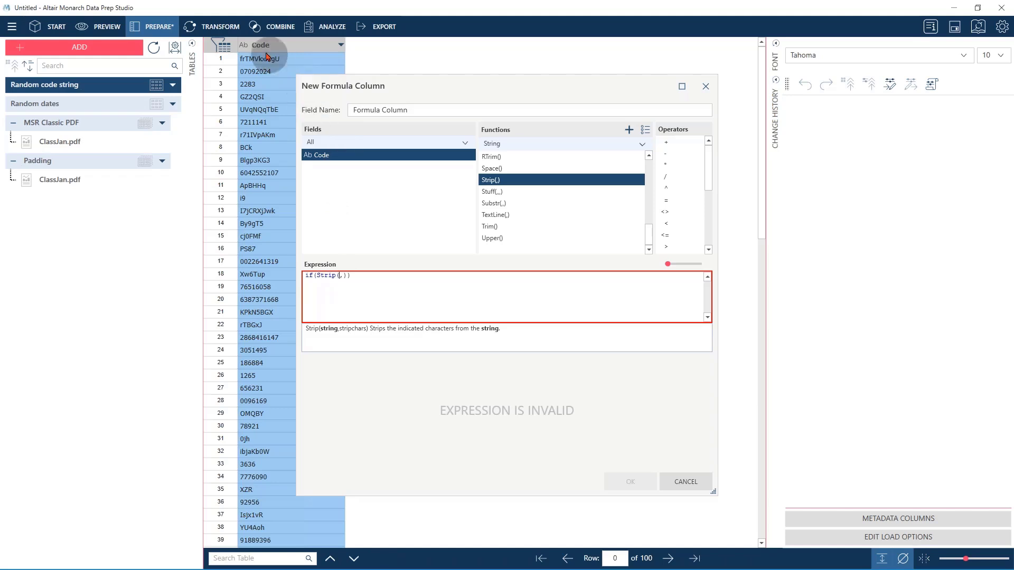
pyautogui.doubleClick(319, 154)
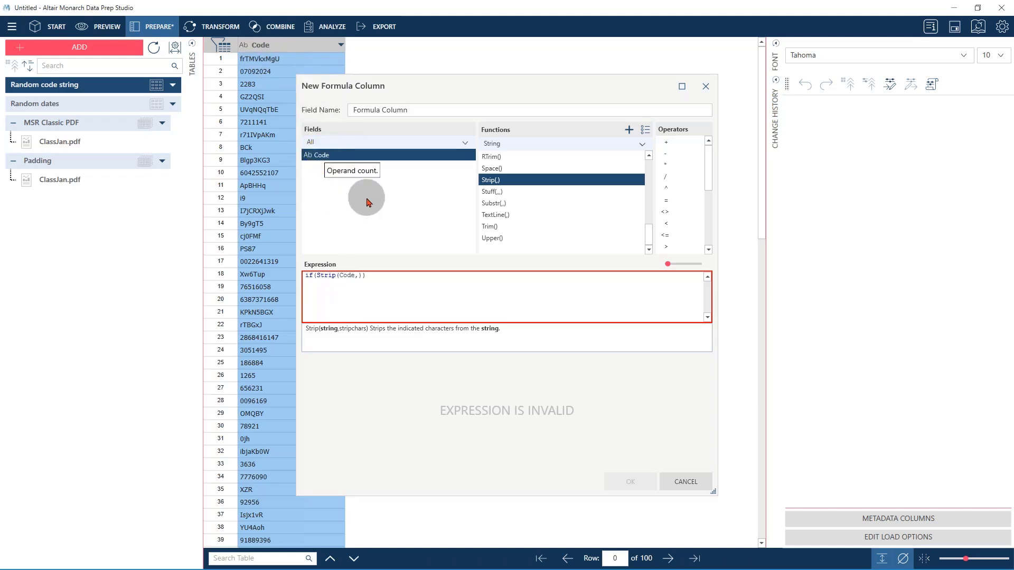
pyautogui.press('Right')
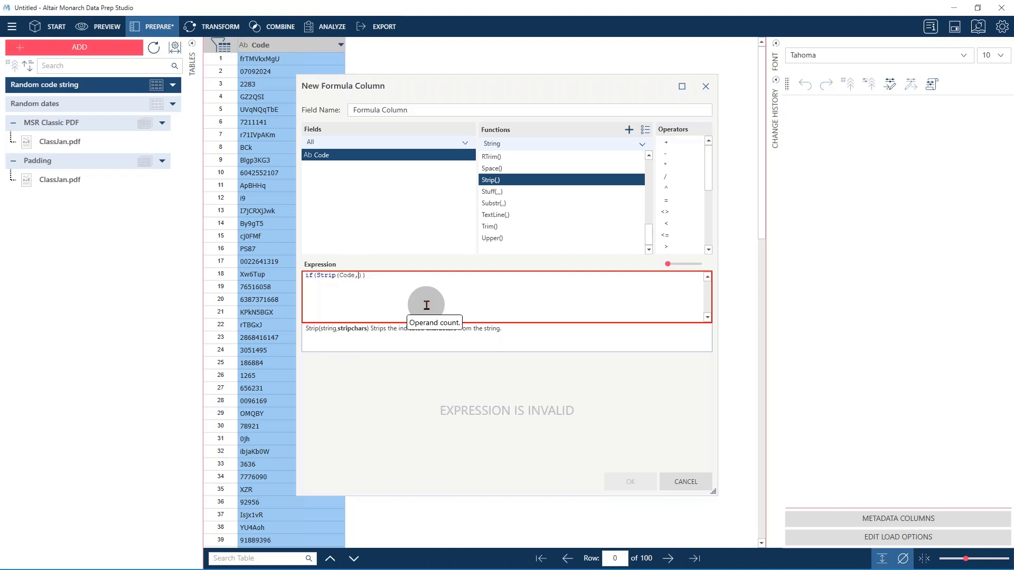
pyautogui.write('"')
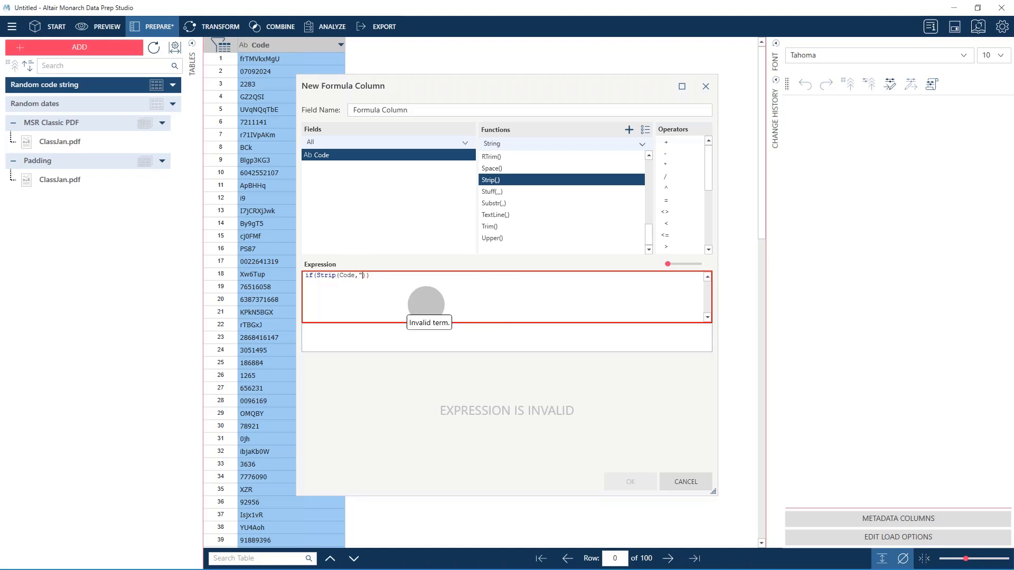
pyautogui.write('1234567890"')
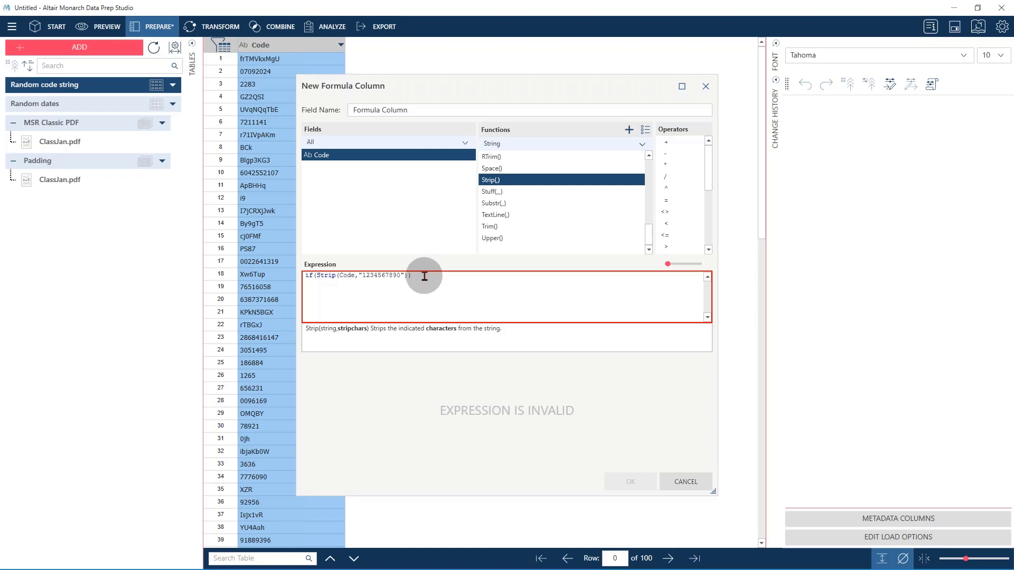
pyautogui.press('Delete')
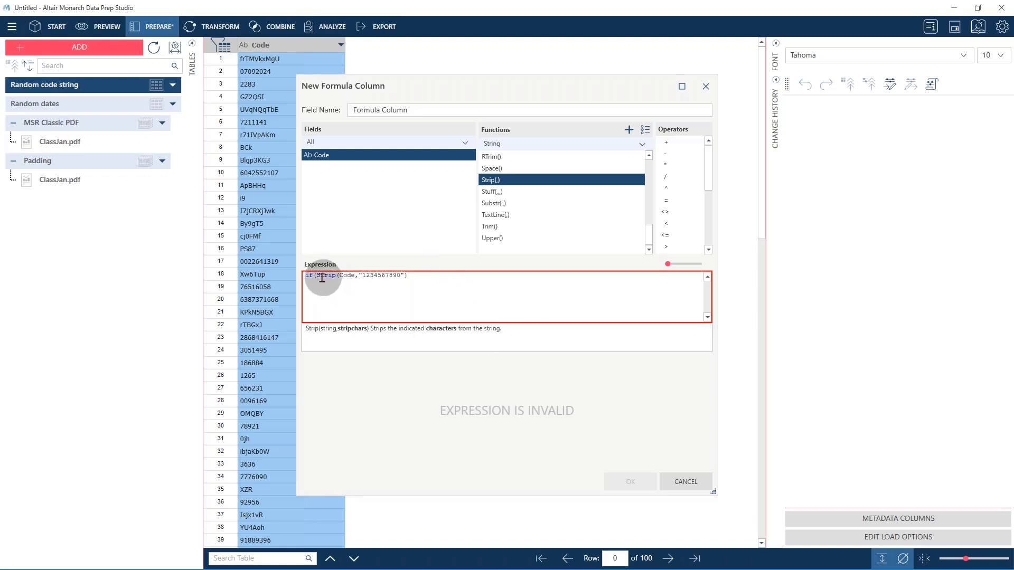
pyautogui.press('BackSpace')
pyautogui.press('BackSpace')
pyautogui.press('BackSpace')
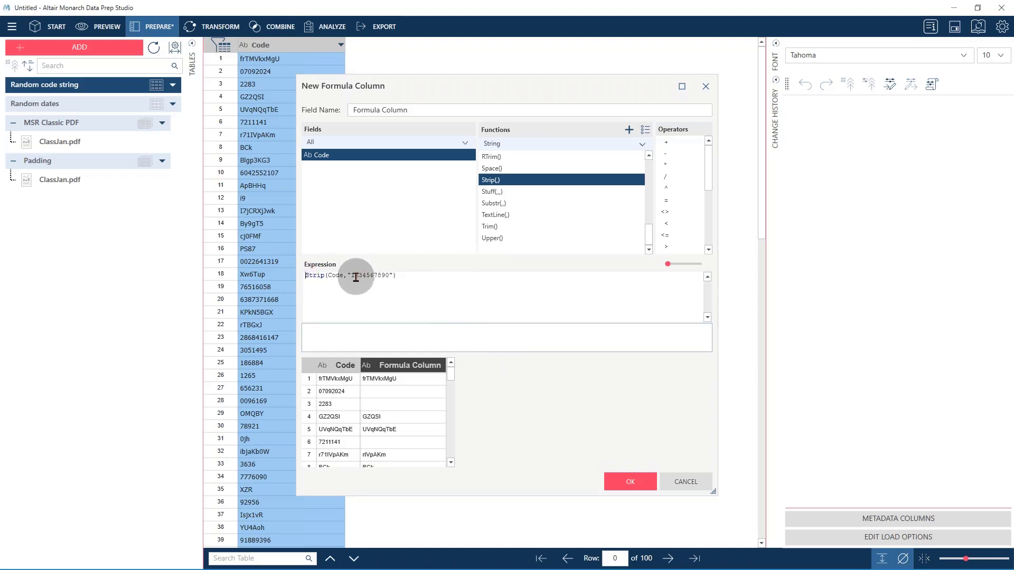
# Compare the original Code values with the stripped results in the first preview rows
pyautogui.moveTo(353, 276); pyautogui.dragTo(395, 274)
pyautogui.click(392, 383)
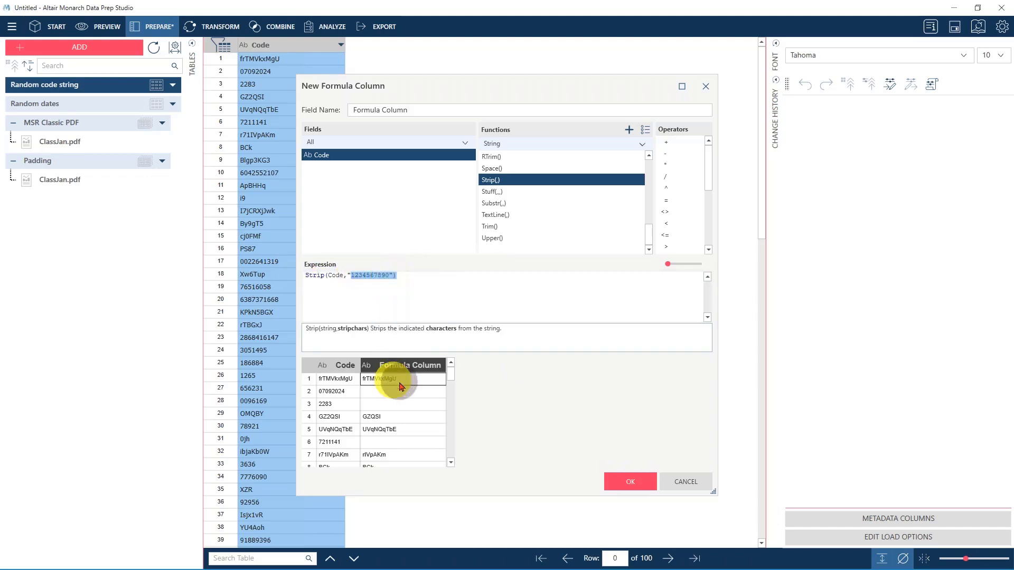
pyautogui.click(328, 382)
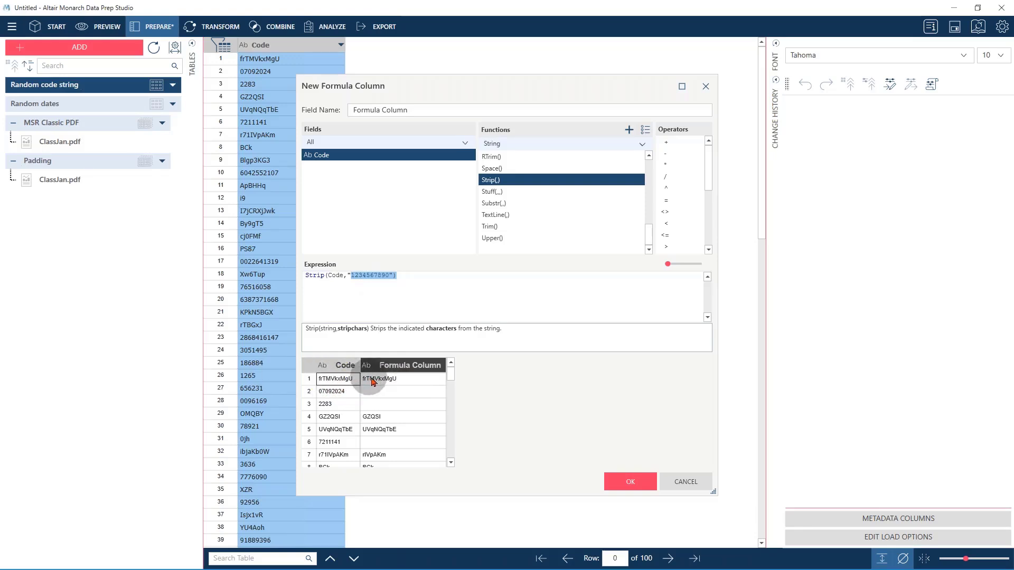
pyautogui.click(358, 392)
pyautogui.click(357, 405)
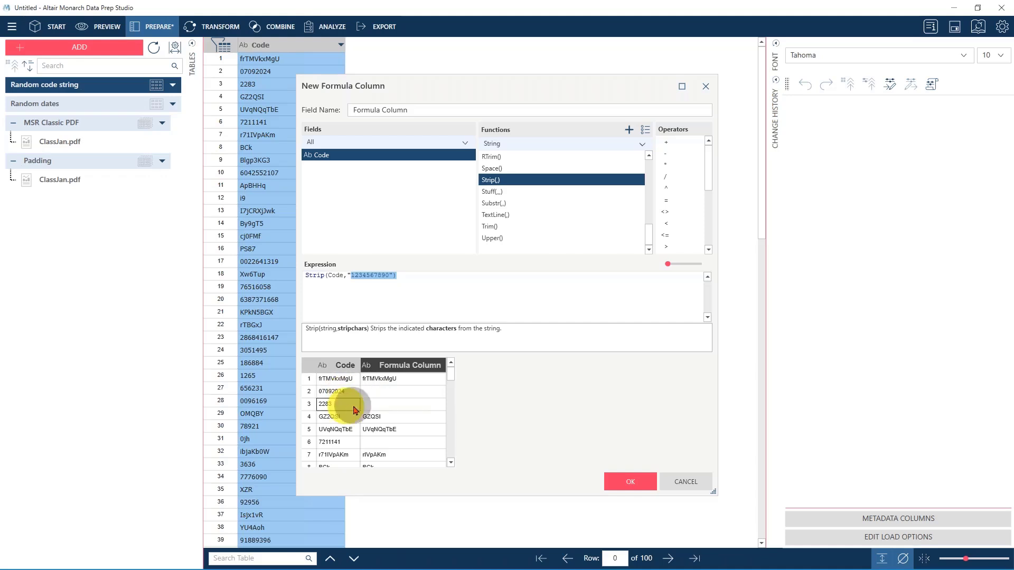
# Compare the Code values with their stripped results in further preview rows, including codes mixing digits and letters
pyautogui.click(380, 407)
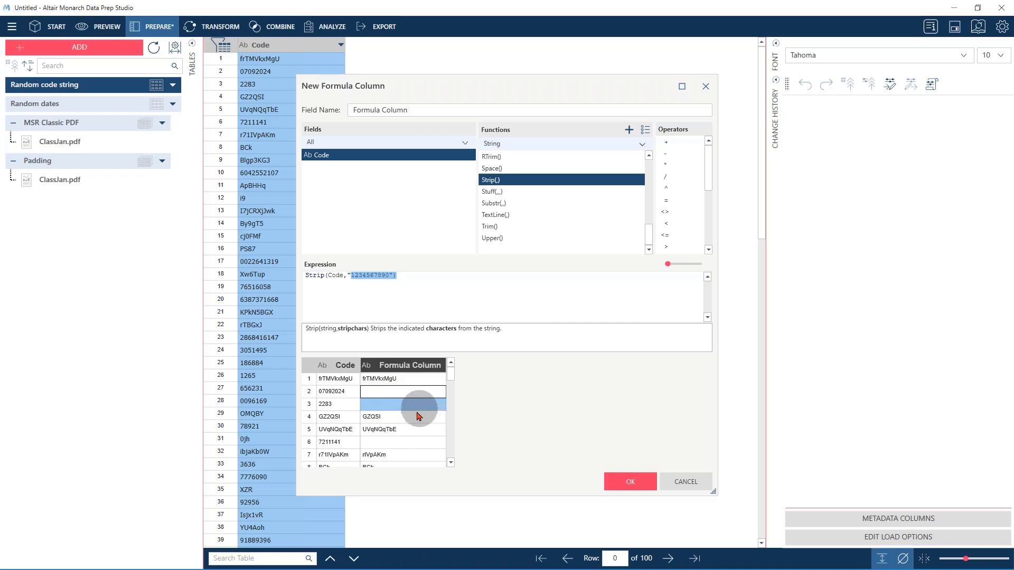
pyautogui.scroll(-2, 416, 421)
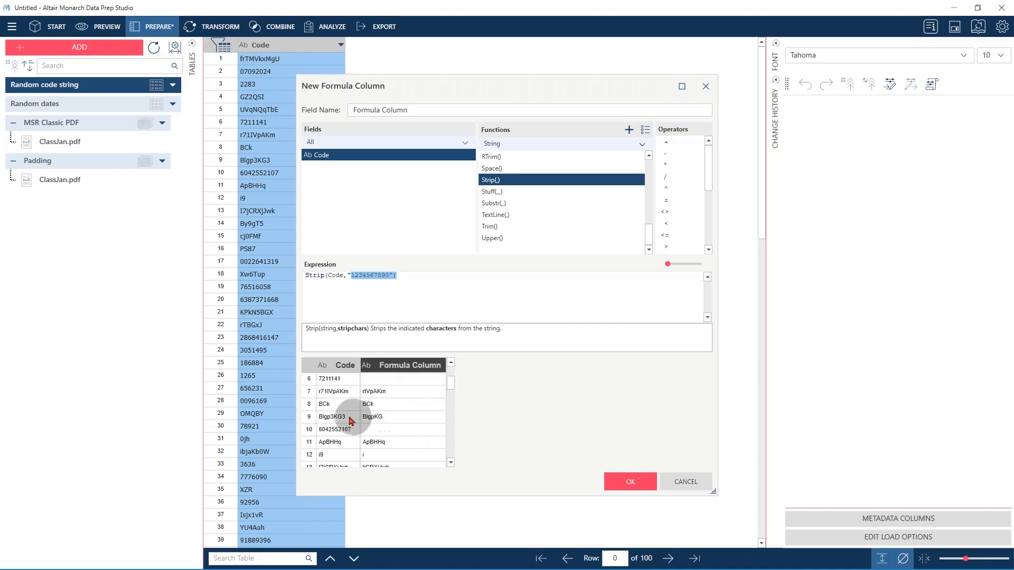
pyautogui.click(343, 394)
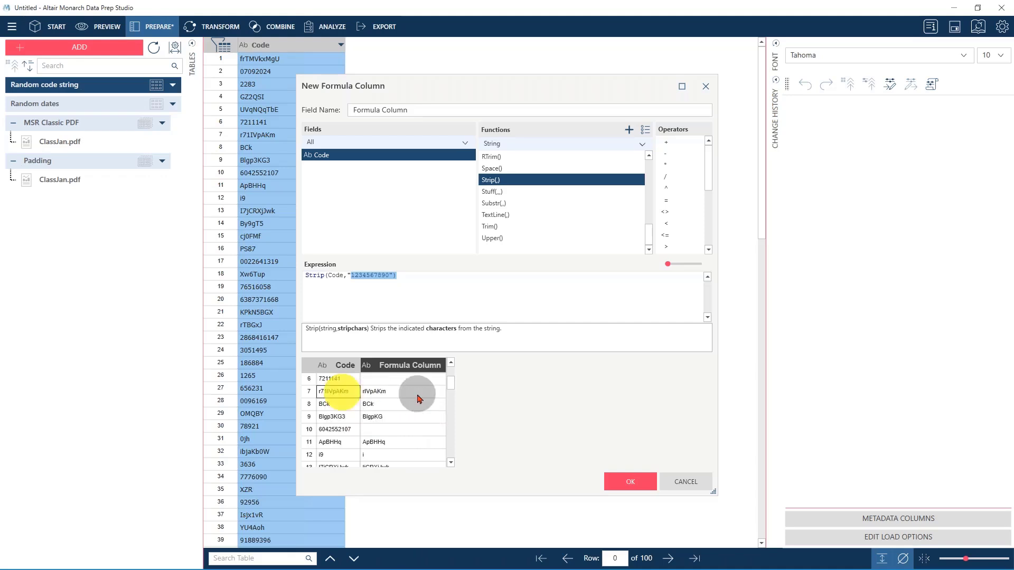
pyautogui.click(374, 392)
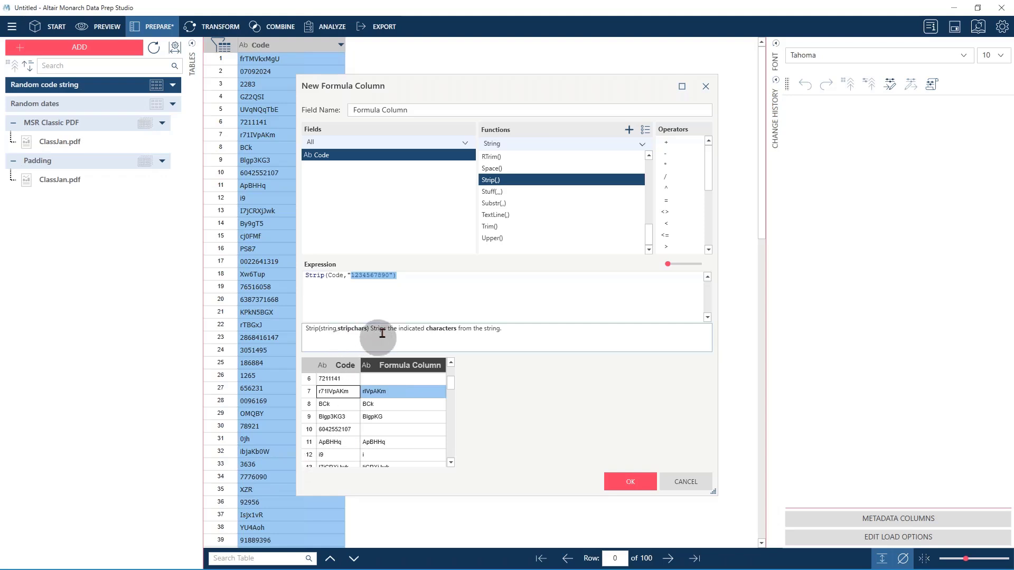
pyautogui.click(404, 273)
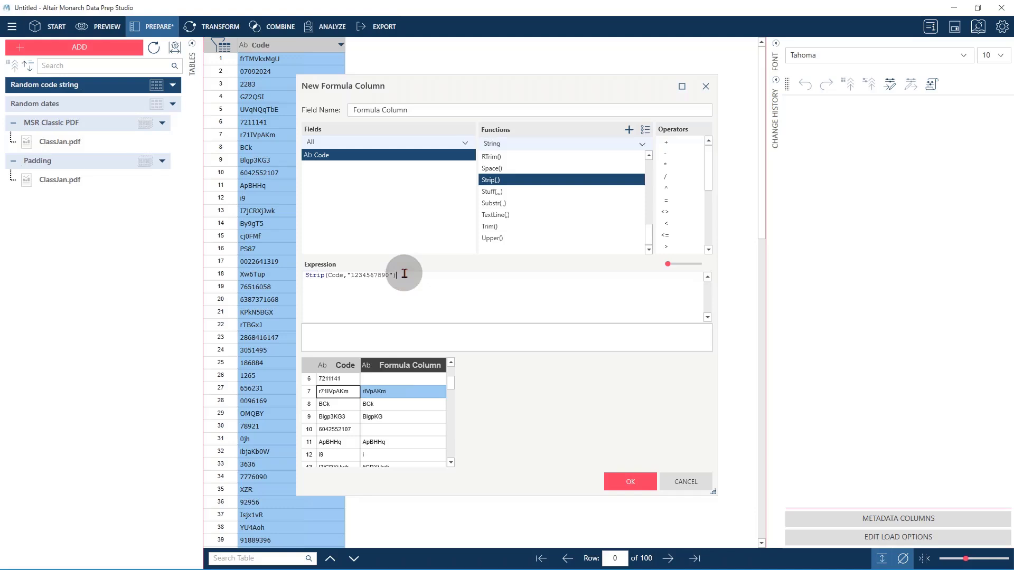
pyautogui.scroll(2, 411, 409)
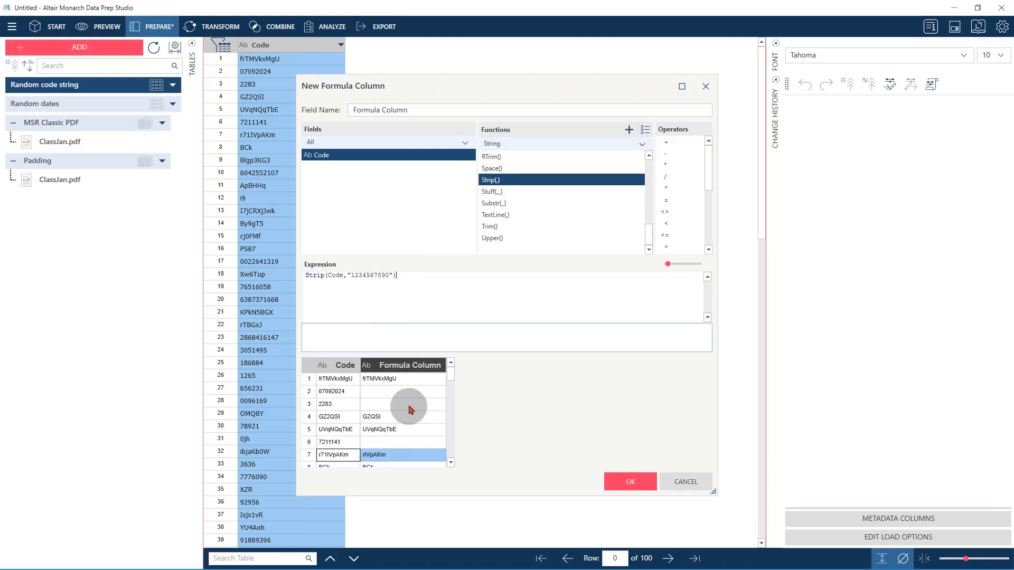
pyautogui.click(308, 276)
pyautogui.write('len(')
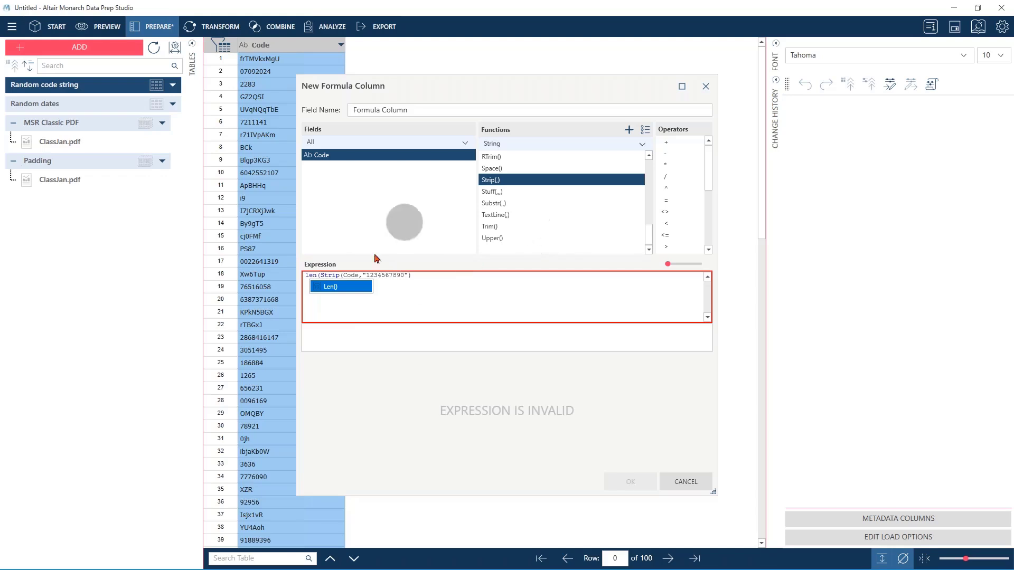
pyautogui.click(426, 274)
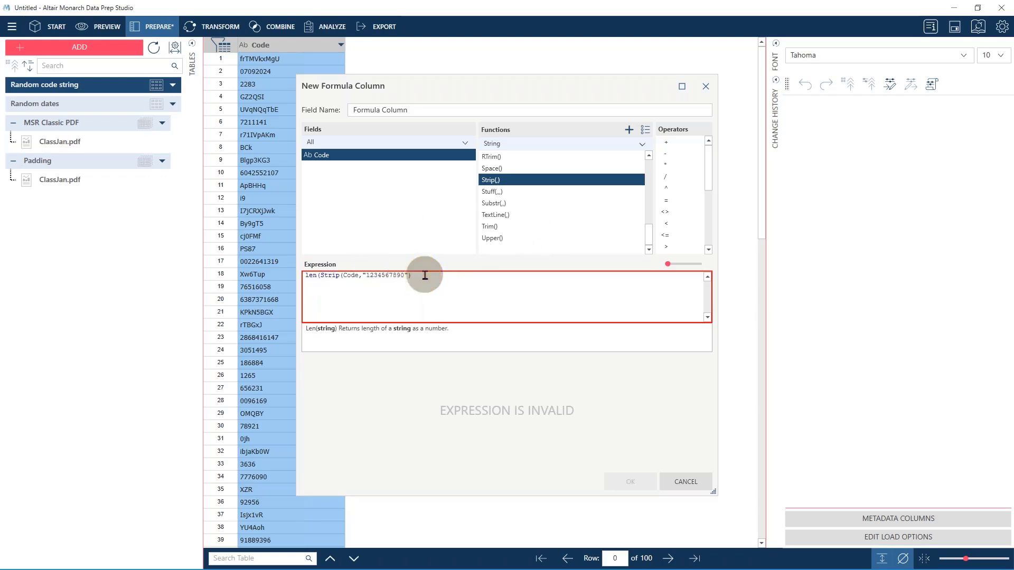
pyautogui.write(')')
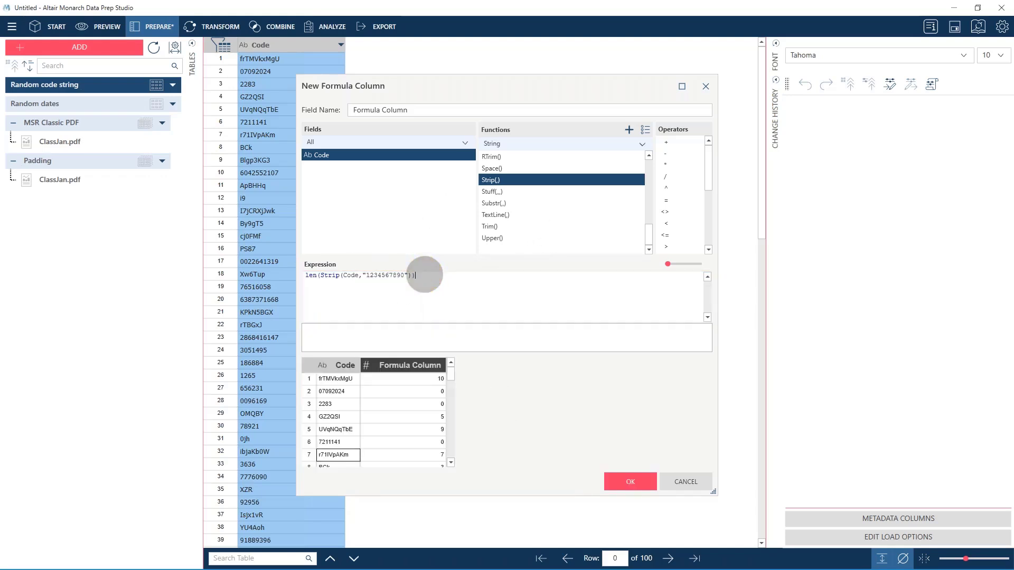
# Check the calculated lengths against the Code values in the first four preview rows
pyautogui.click(431, 379)
pyautogui.click(434, 392)
pyautogui.click(432, 404)
pyautogui.click(431, 417)
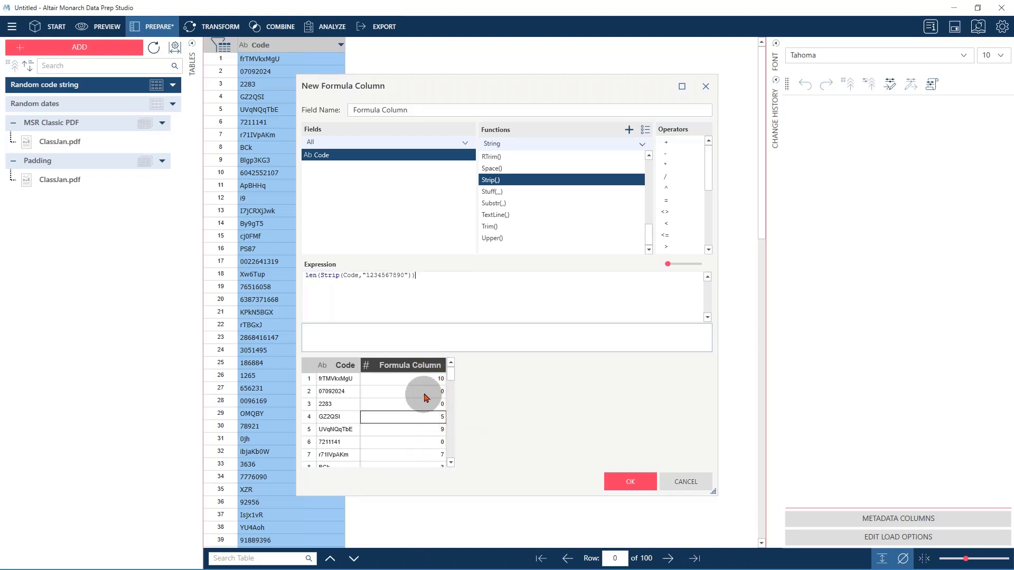
pyautogui.moveTo(425, 392); pyautogui.dragTo(349, 402)
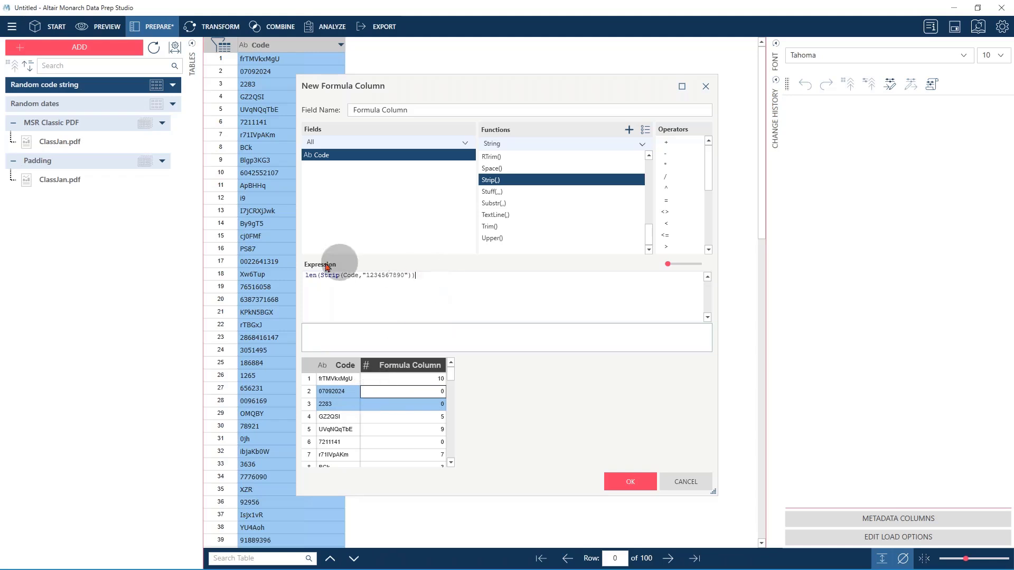
# Enclose the whole len expression in an if function, with the insertion point before its closing parenthesis
pyautogui.moveTo(418, 276); pyautogui.dragTo(279, 279)
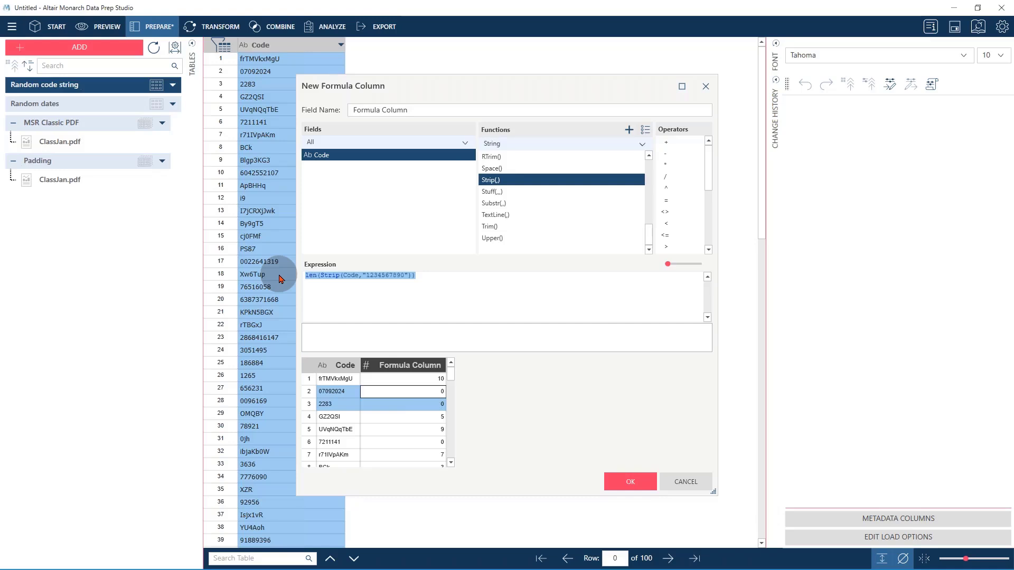
pyautogui.press('Home')
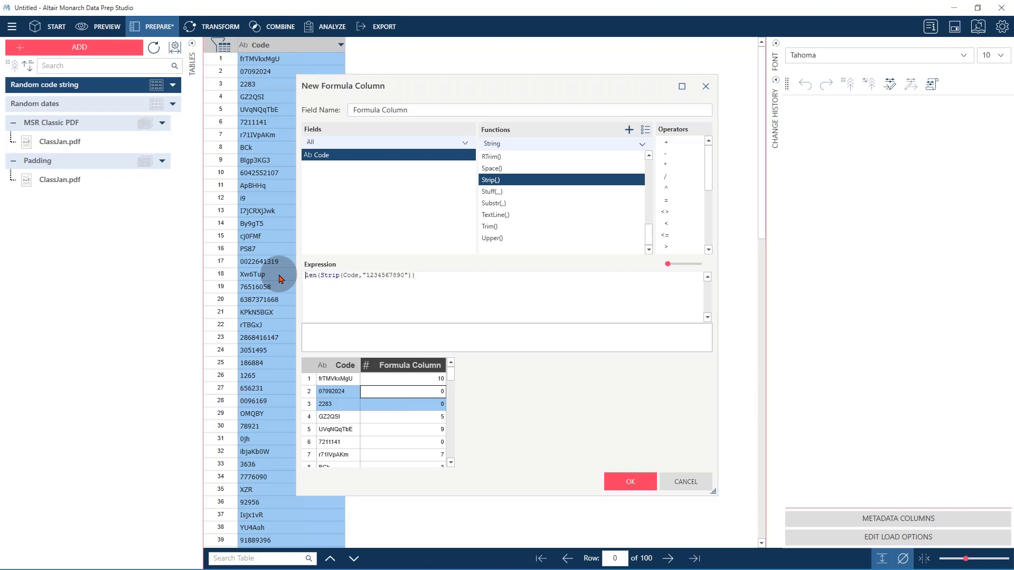
pyautogui.write('if')
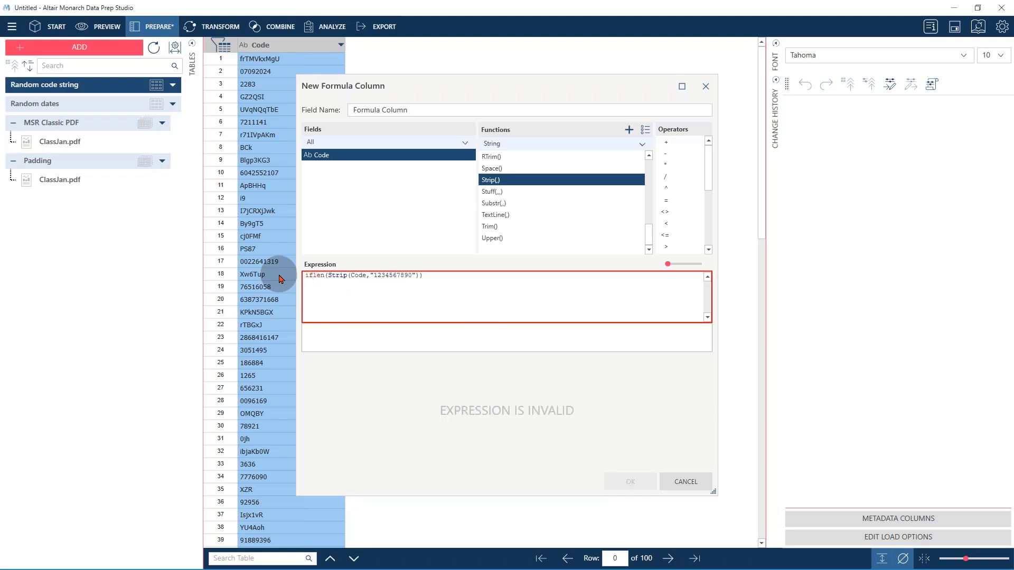
pyautogui.write('(')
pyautogui.click(434, 275)
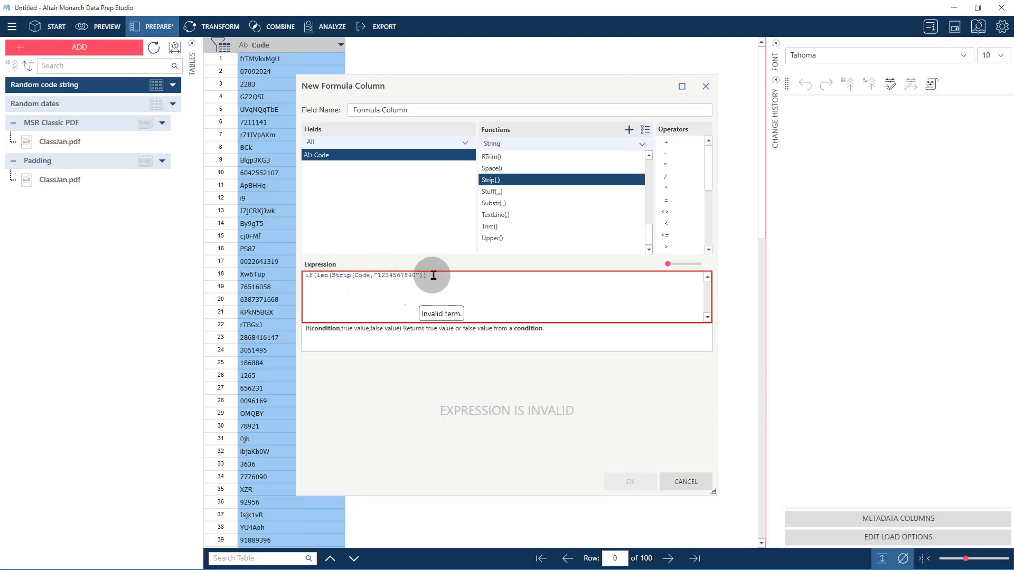
pyautogui.write(')')
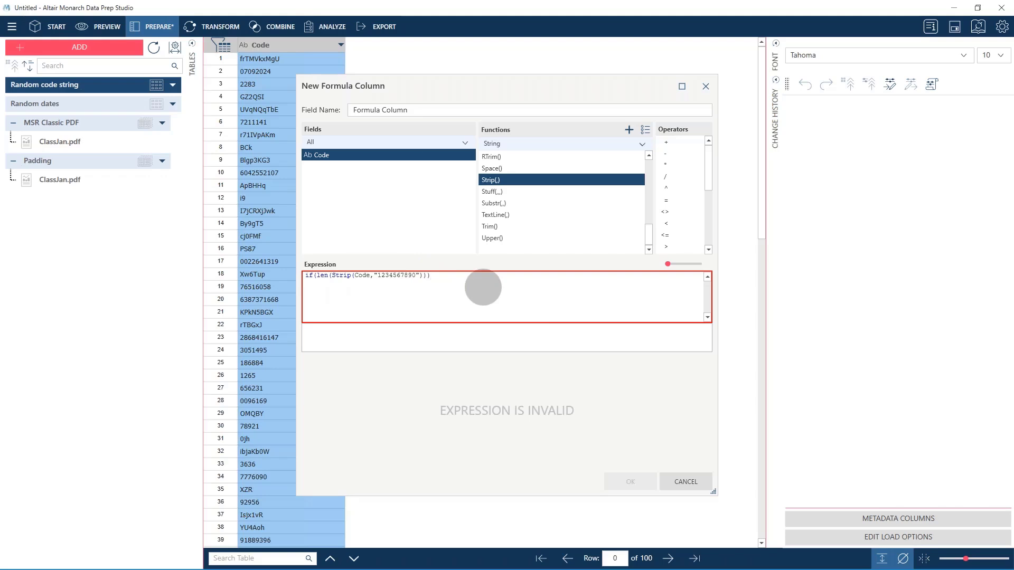
pyautogui.press('Left')
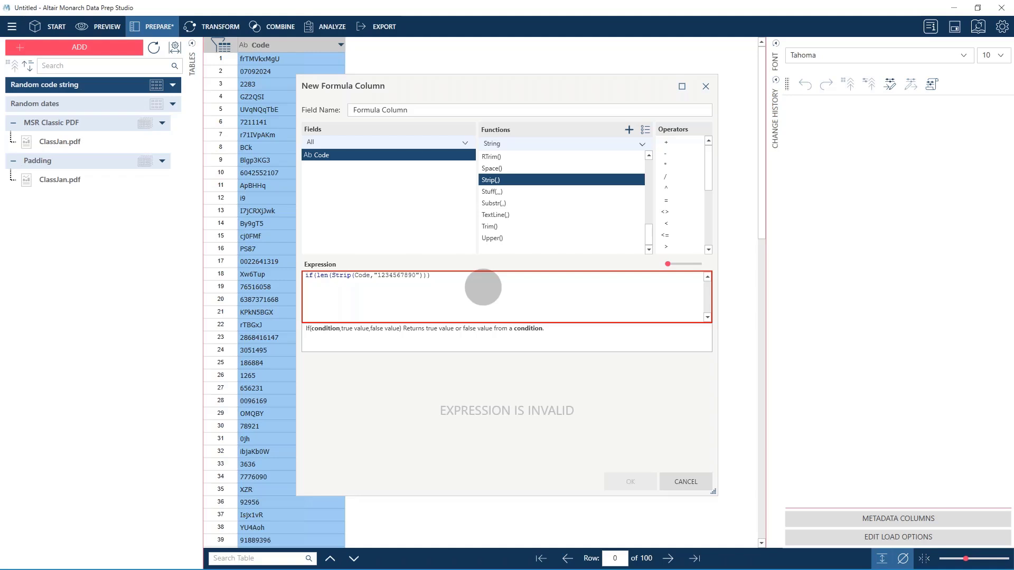
# Complete the if function with the condition =0, the true value "Numeric" and the false value "FALSE"
pyautogui.write('=0,')
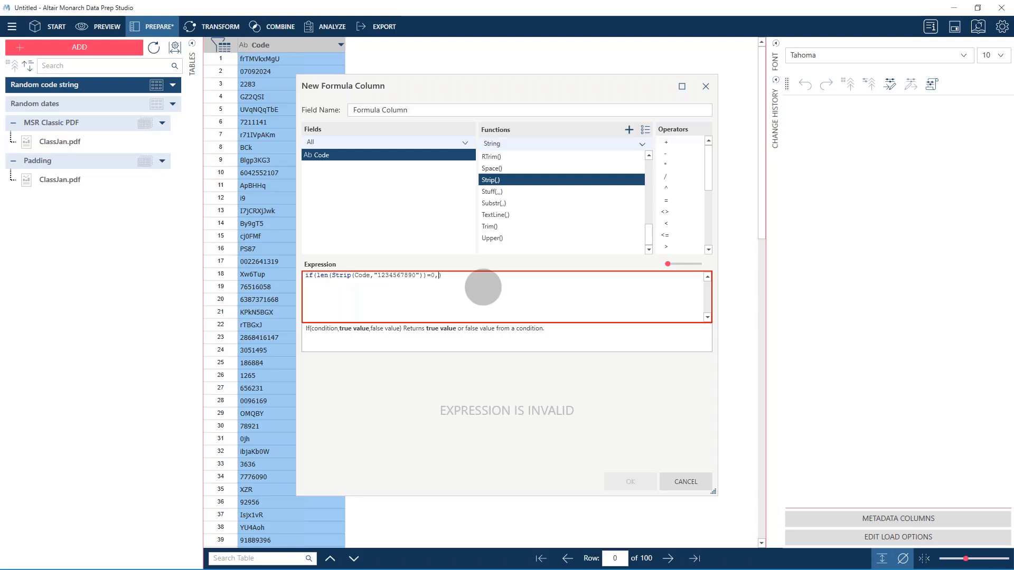
pyautogui.write('"')
pyautogui.write('Numeric')
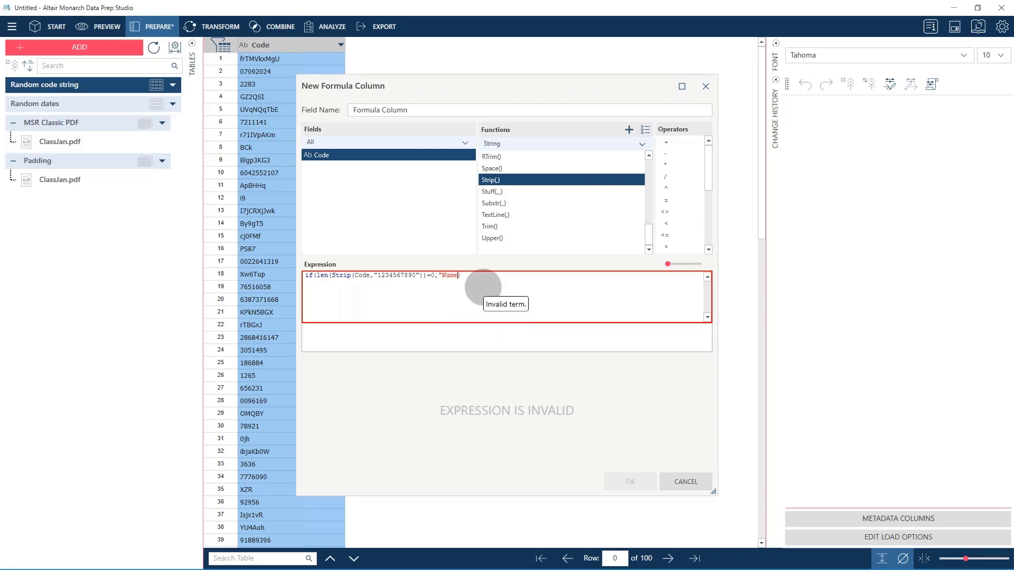
pyautogui.write('"')
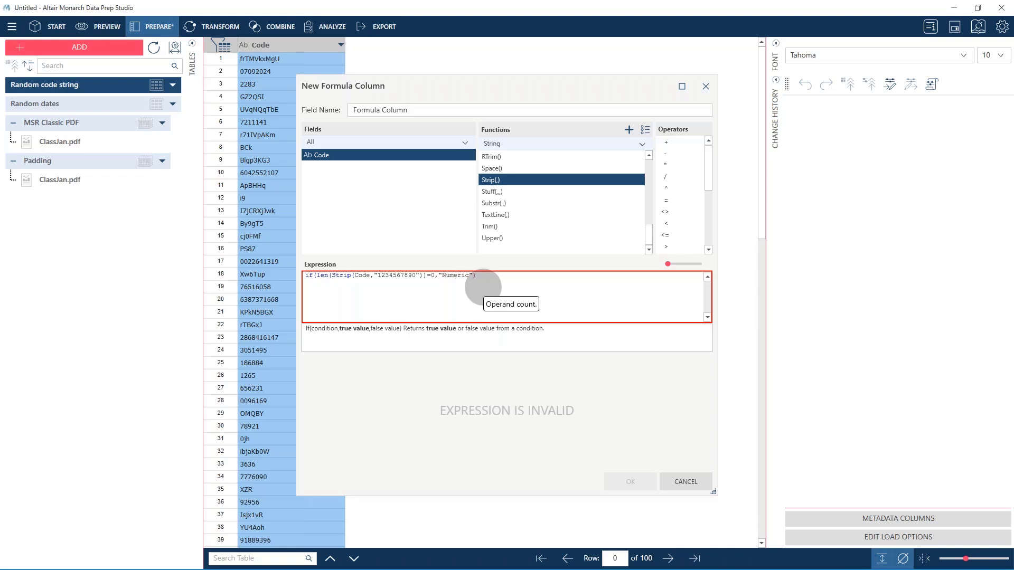
pyautogui.write(',"')
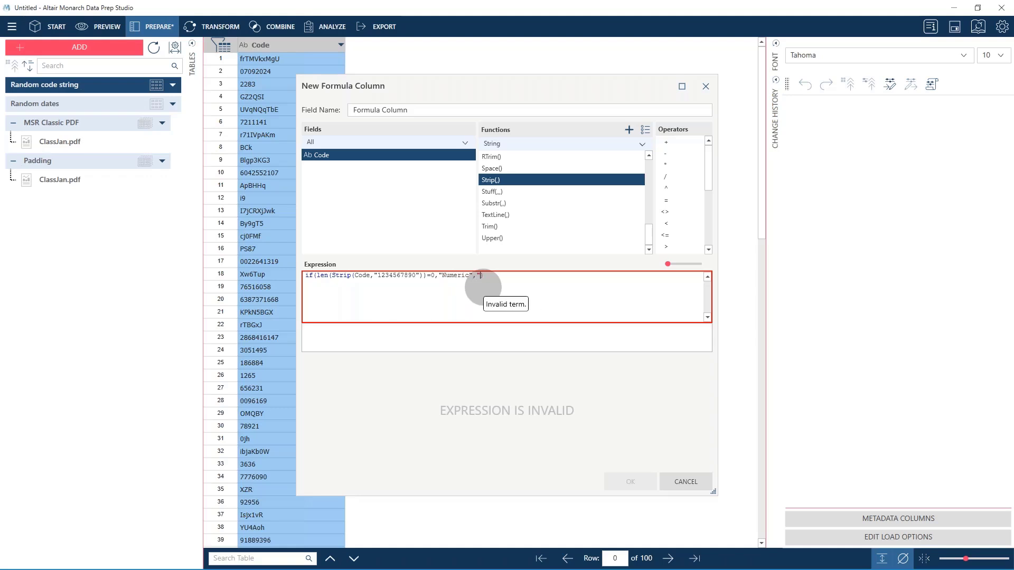
pyautogui.write('FALSE")')
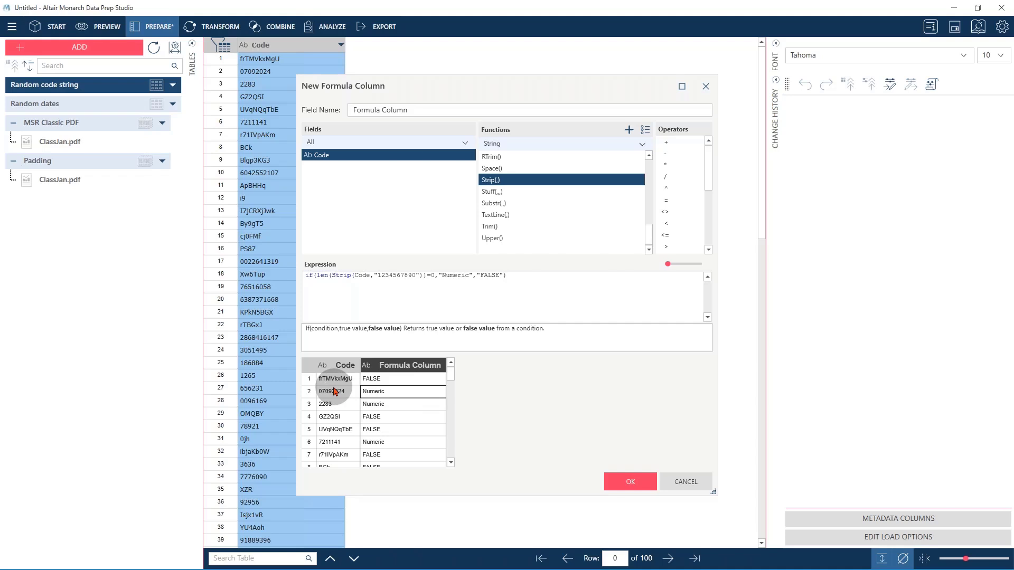
# Check in the preview rows how numeric and letter-containing codes are classified by the formula
pyautogui.click(391, 405)
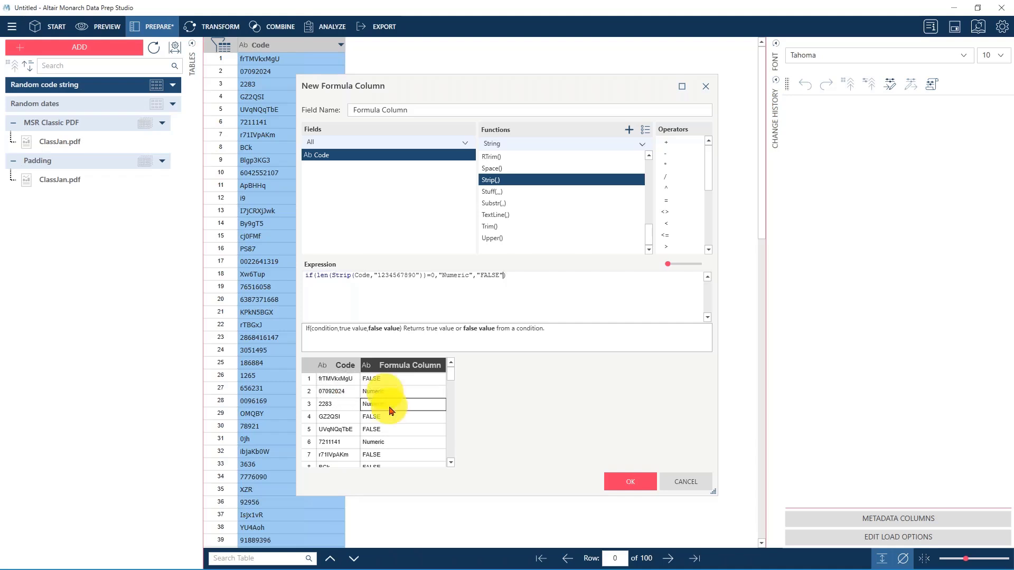
pyautogui.click(390, 393)
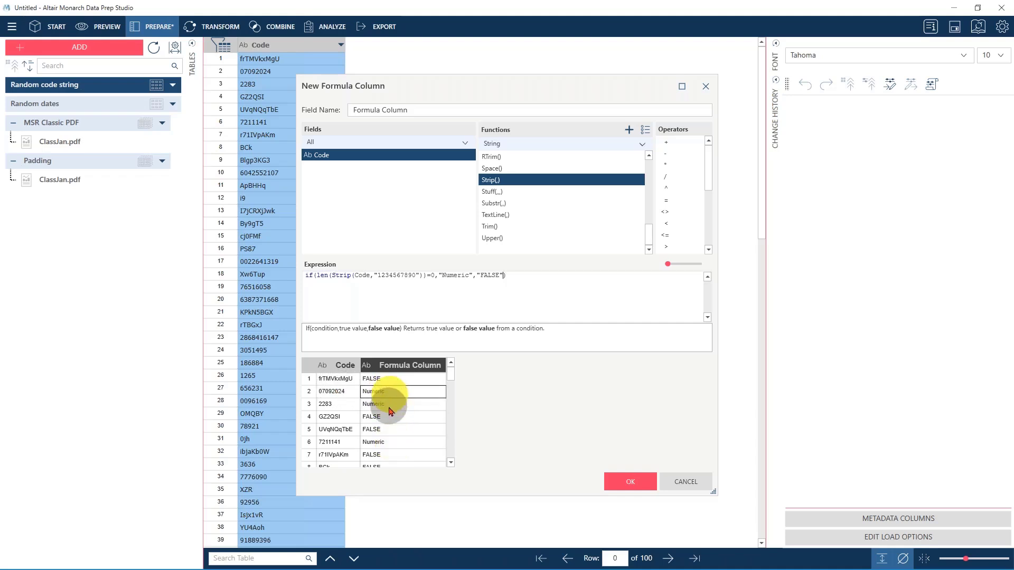
pyautogui.click(378, 380)
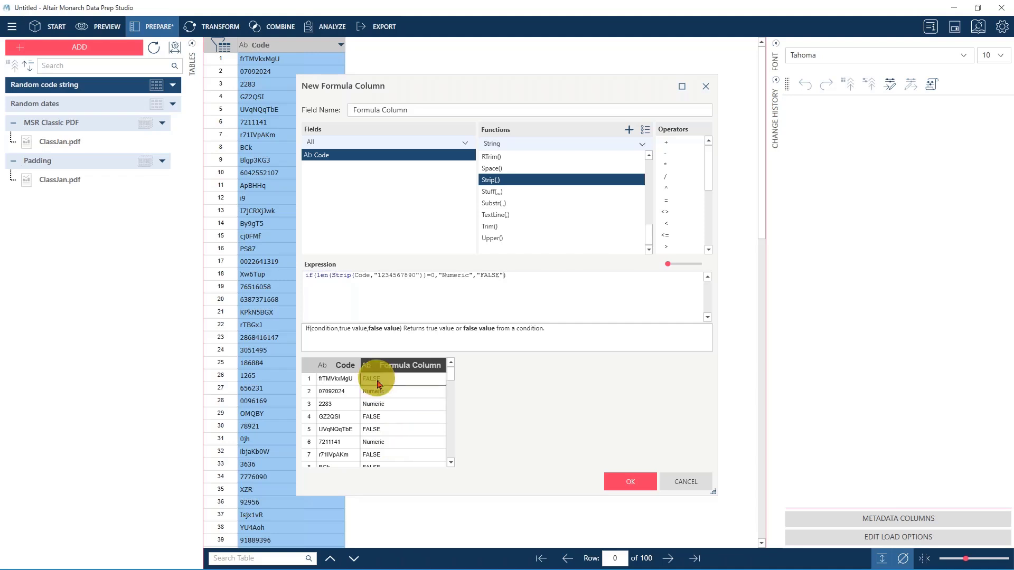
pyautogui.click(380, 454)
pyautogui.scroll(-3, 393, 421)
pyautogui.scroll(3, 393, 421)
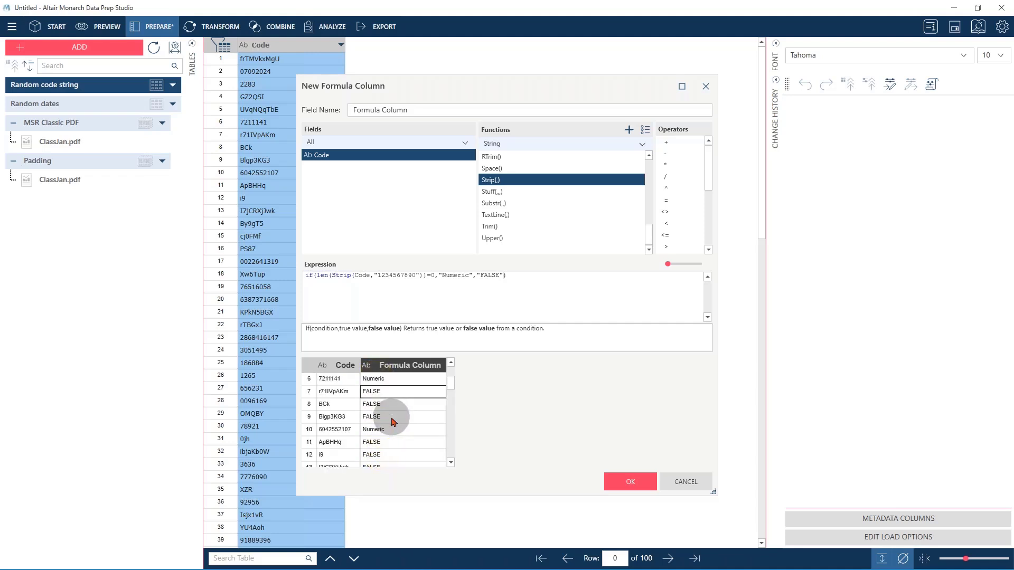
# Replace the "FALSE" value with a nested if() on a new line, with the insertion point between its parentheses
pyautogui.click(476, 275)
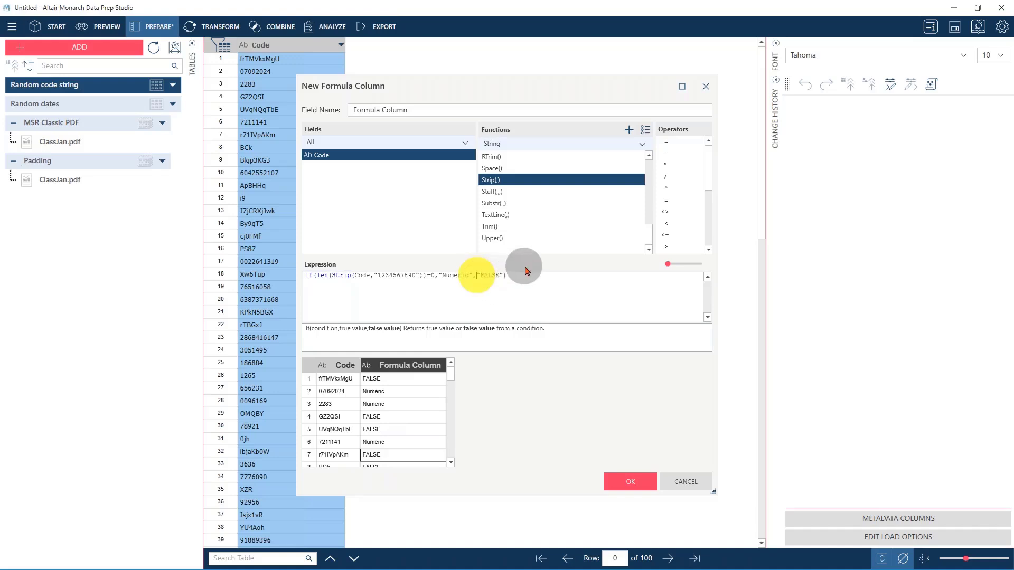
pyautogui.press('Return')
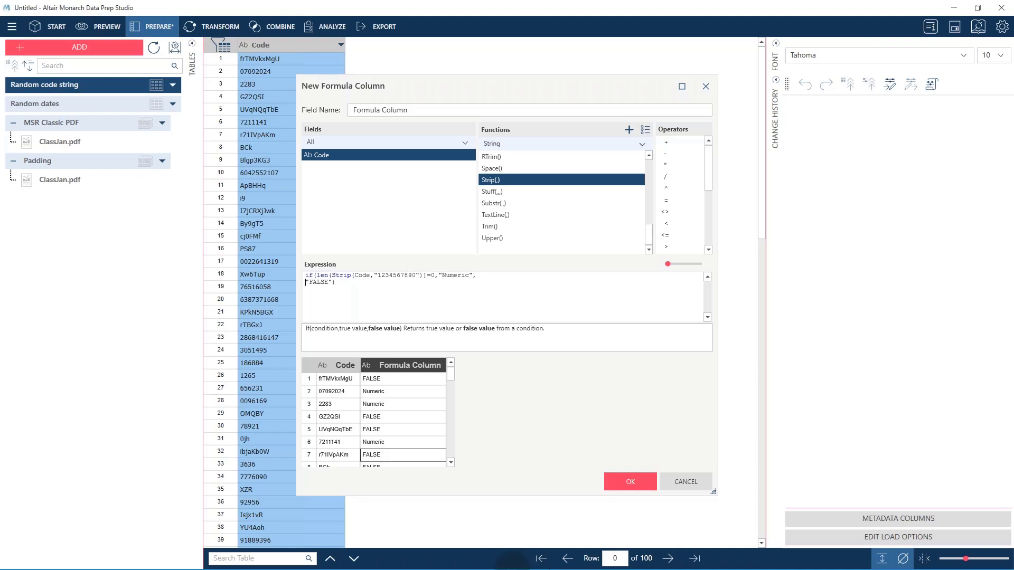
pyautogui.click(329, 282)
pyautogui.press('BackSpace')
pyautogui.press('BackSpace')
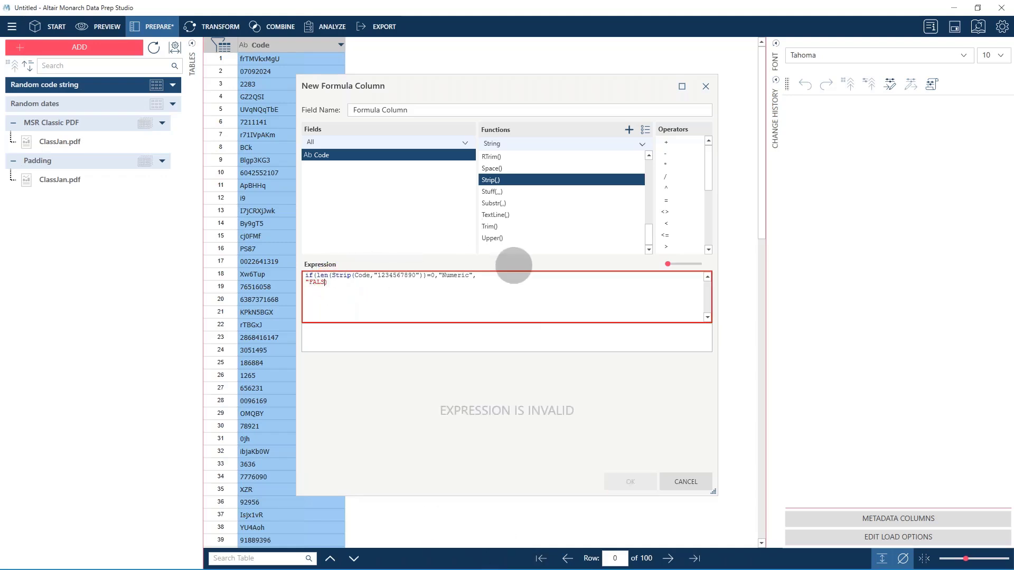
pyautogui.press('BackSpace')
pyautogui.press('BackSpace')
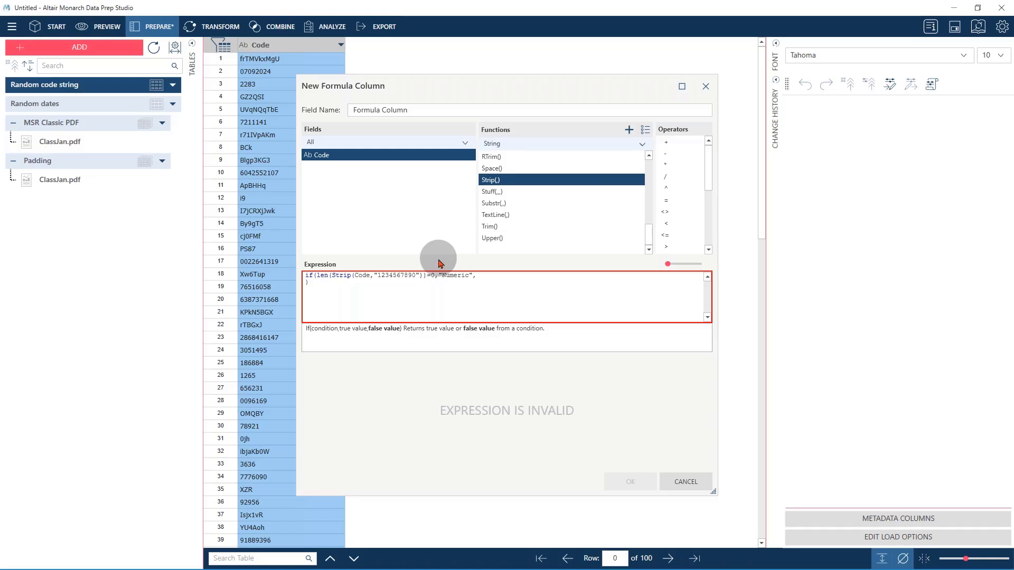
pyautogui.write('(')
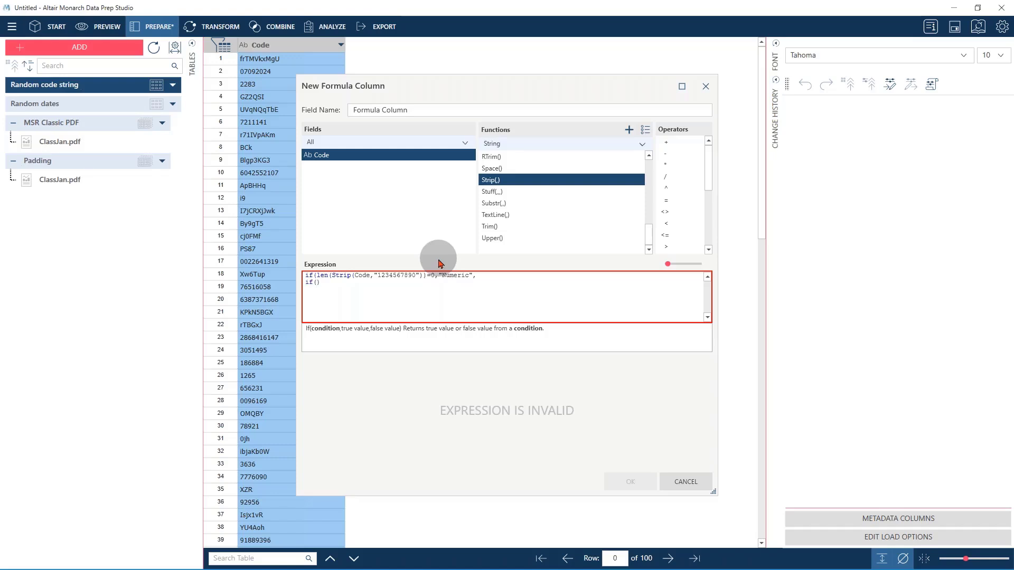
pyautogui.write(')')
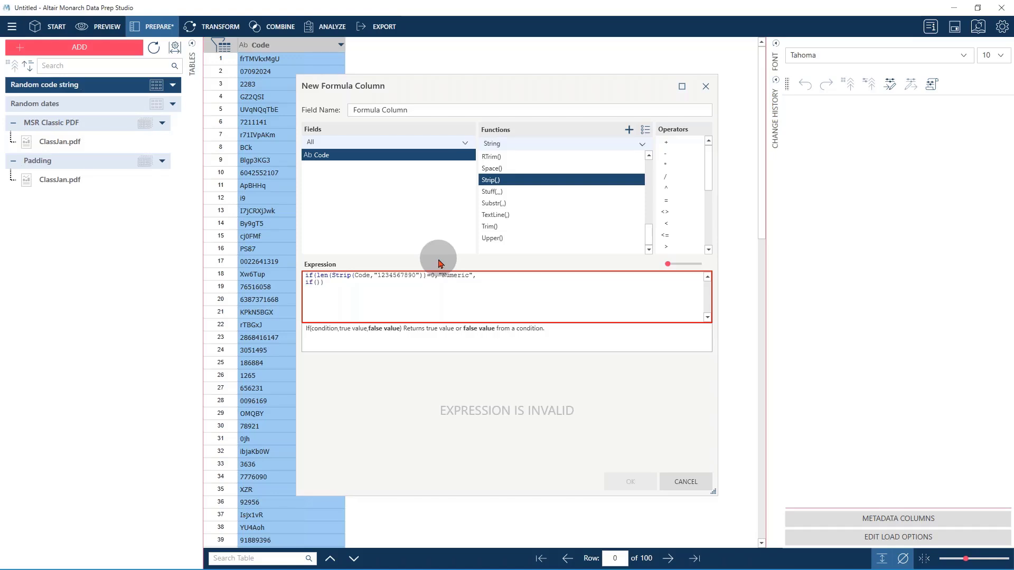
pyautogui.press('Left')
pyautogui.press('Left')
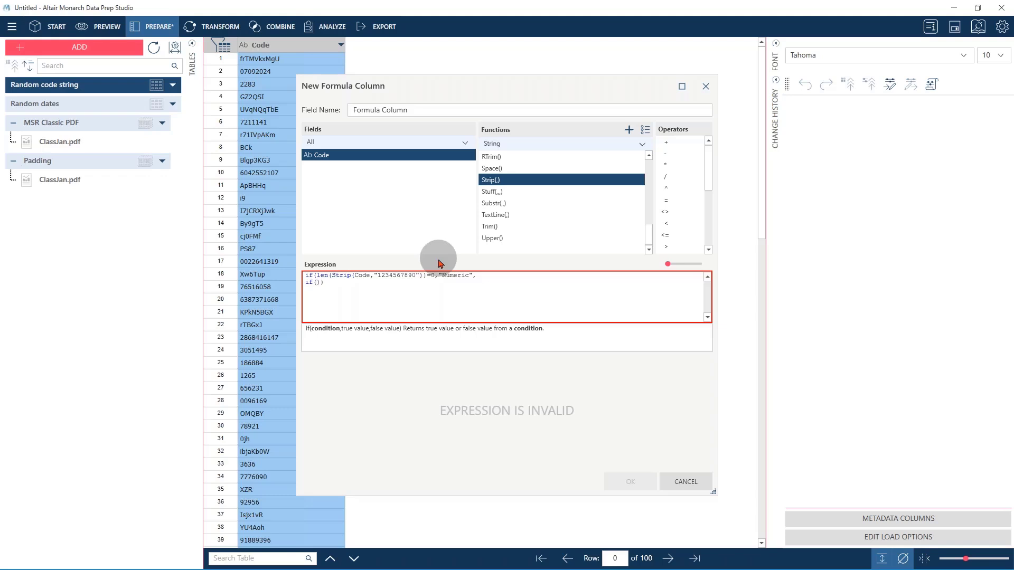
pyautogui.write('l')
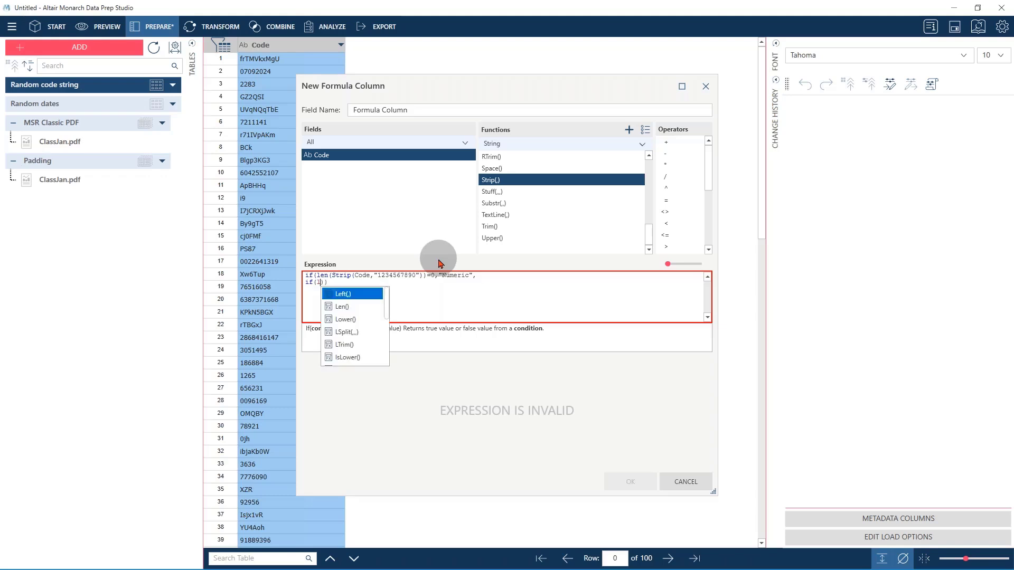
pyautogui.press('BackSpace')
pyautogui.hotkey('shift', 'Right')
pyautogui.hotkey('shift', 'Right')
pyautogui.hotkey('shift', 'Right')
pyautogui.hotkey('shift', 'Right')
pyautogui.hotkey('shift', 'Right')
pyautogui.hotkey('shift', 'Right')
pyautogui.hotkey('shift', 'Right')
pyautogui.hotkey('shift', 'Right')
pyautogui.hotkey('shift', 'Right')
pyautogui.hotkey('shift', 'Right')
pyautogui.hotkey('shift', 'Right')
pyautogui.hotkey('shift', 'Right')
pyautogui.hotkey('shift', 'Right')
pyautogui.hotkey('shift', 'Right')
pyautogui.hotkey('shift', 'Right')
pyautogui.hotkey('shift', 'Right')
pyautogui.hotkey('shift', 'Right')
pyautogui.hotkey('shift', 'Right')
pyautogui.hotkey('shift', 'Right')
pyautogui.hotkey('shift', 'Right')
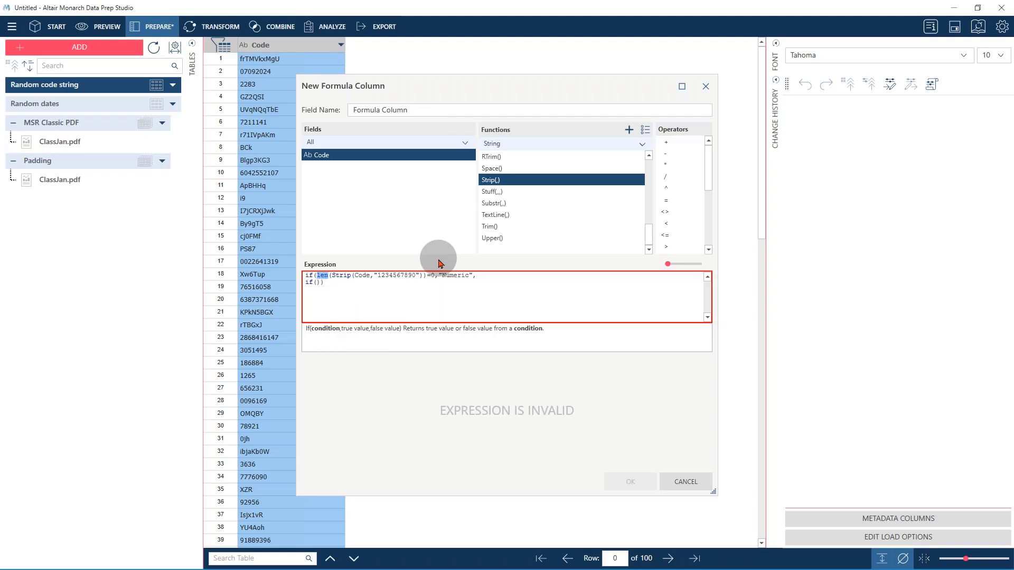
pyautogui.hotkey('shift', 'Right')
pyautogui.hotkey('shift', 'Right')
pyautogui.hotkey('shift', 'Right')
pyautogui.hotkey('shift', 'Right')
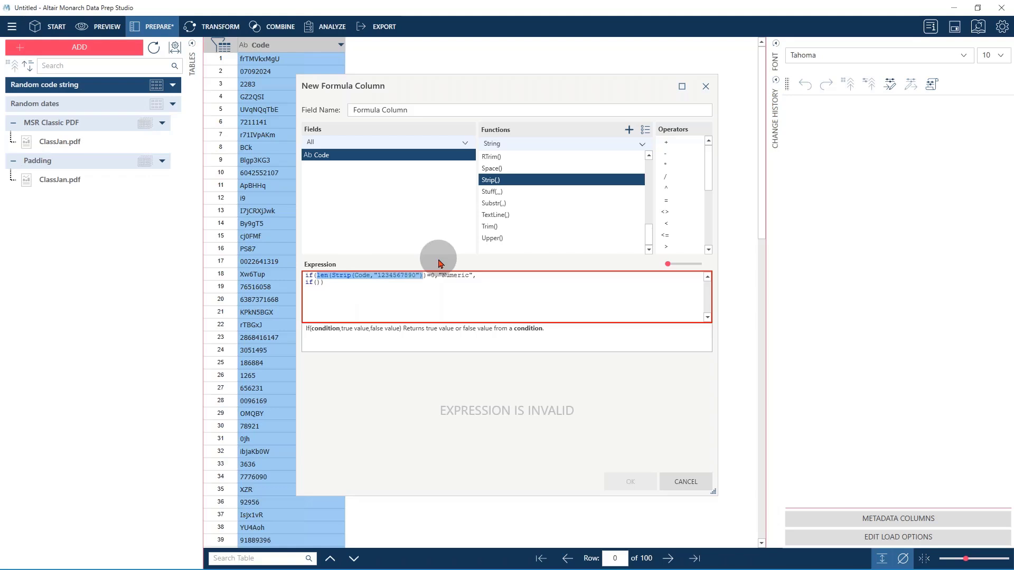
pyautogui.hotkey('ctrl', 'c')
pyautogui.press('Left')
pyautogui.press('Down')
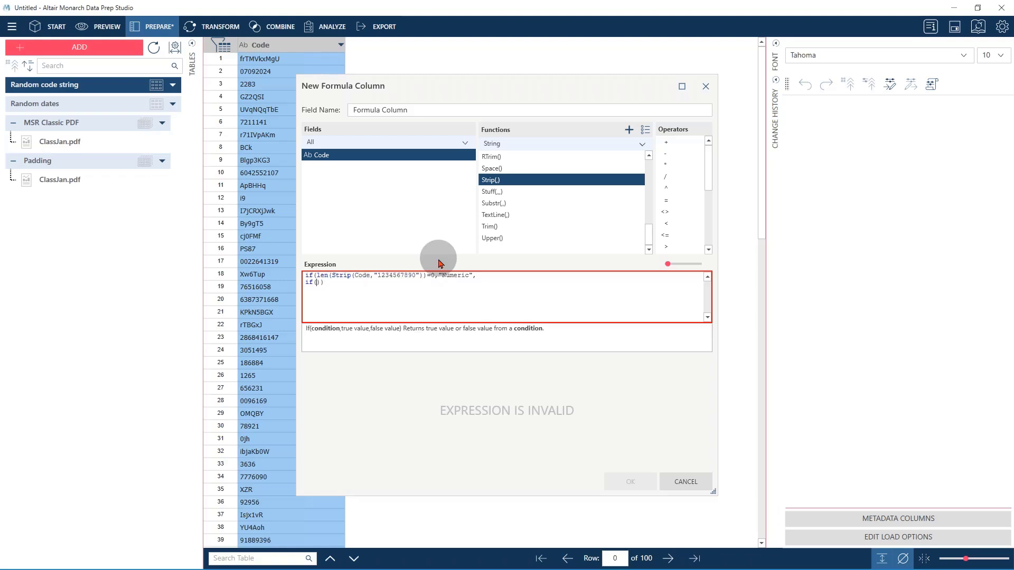
pyautogui.hotkey('ctrl', 'v')
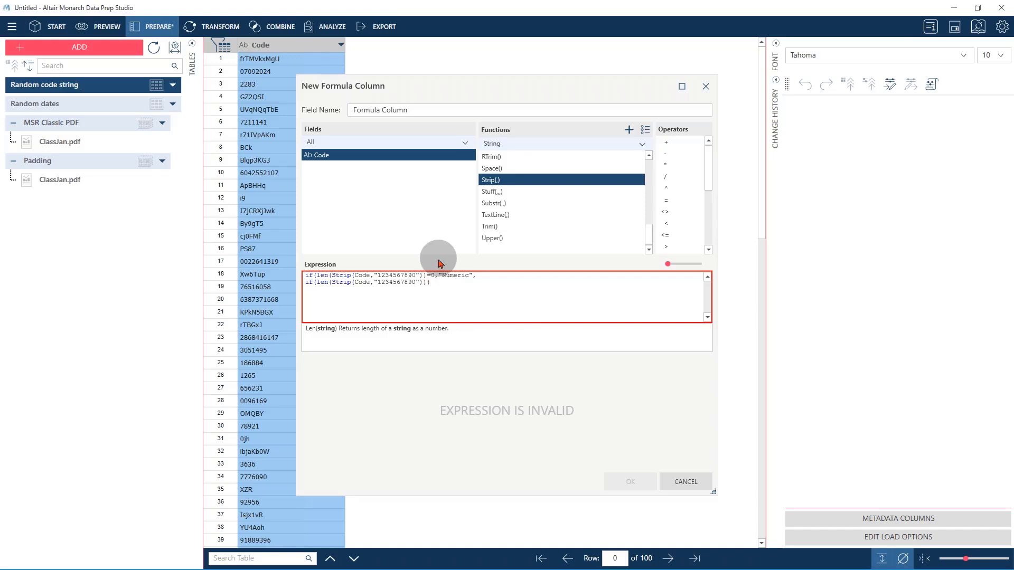
# Complete the nested if condition by comparing the stripped length with =len(Code)
pyautogui.press('Right')
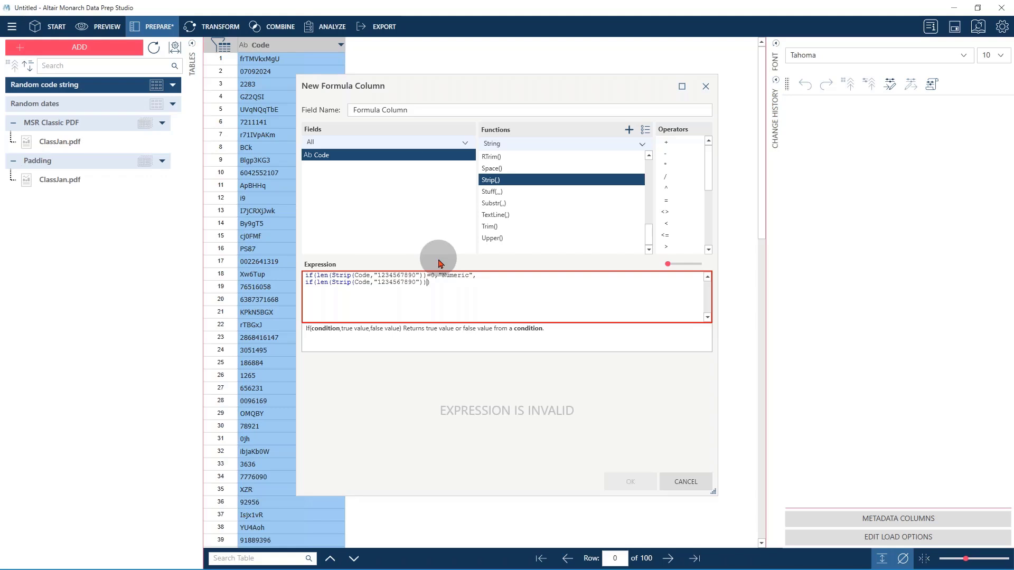
pyautogui.write('=')
pyautogui.write('len(')
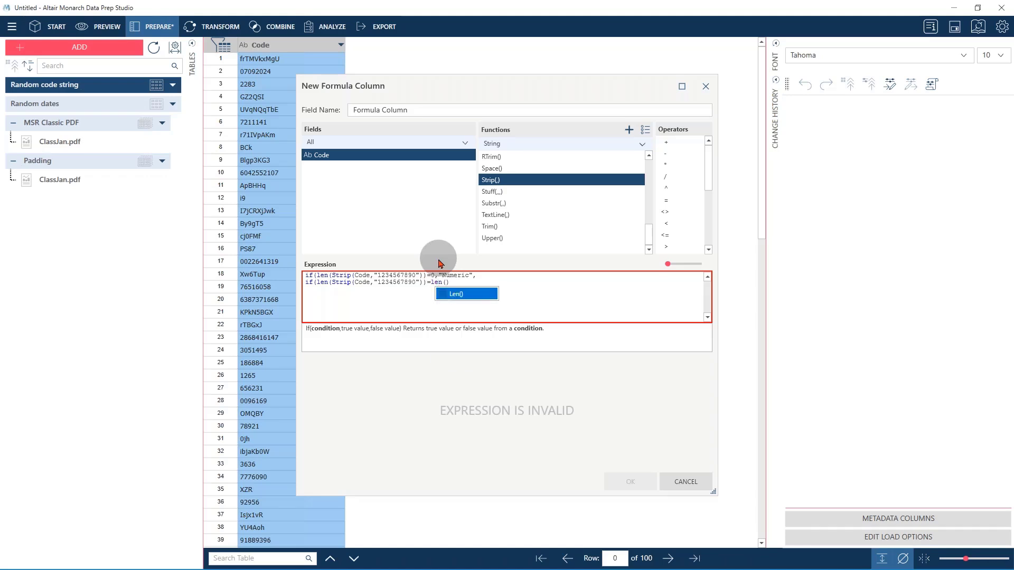
pyautogui.click(324, 154)
pyautogui.doubleClick(323, 154)
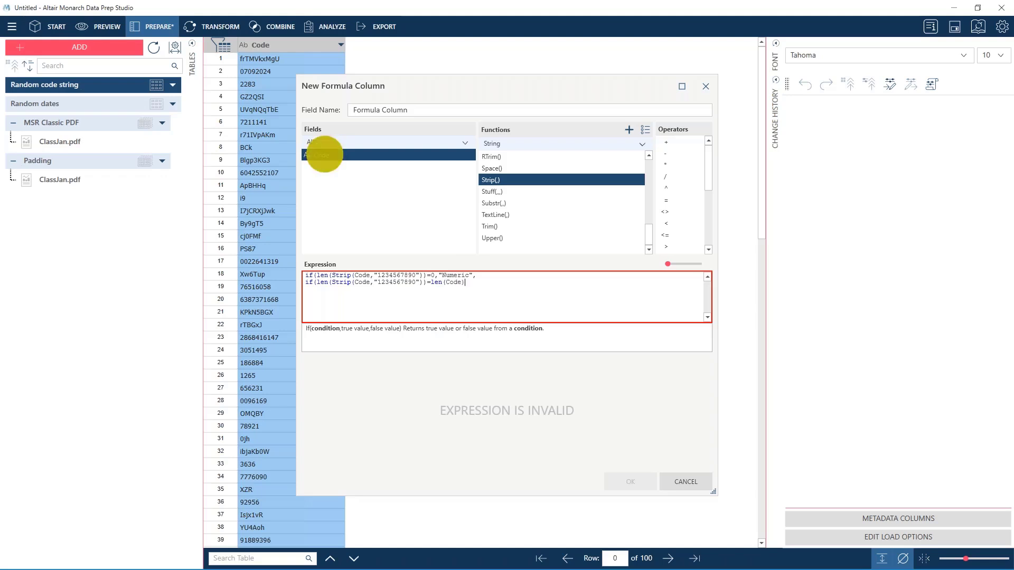
pyautogui.write(')')
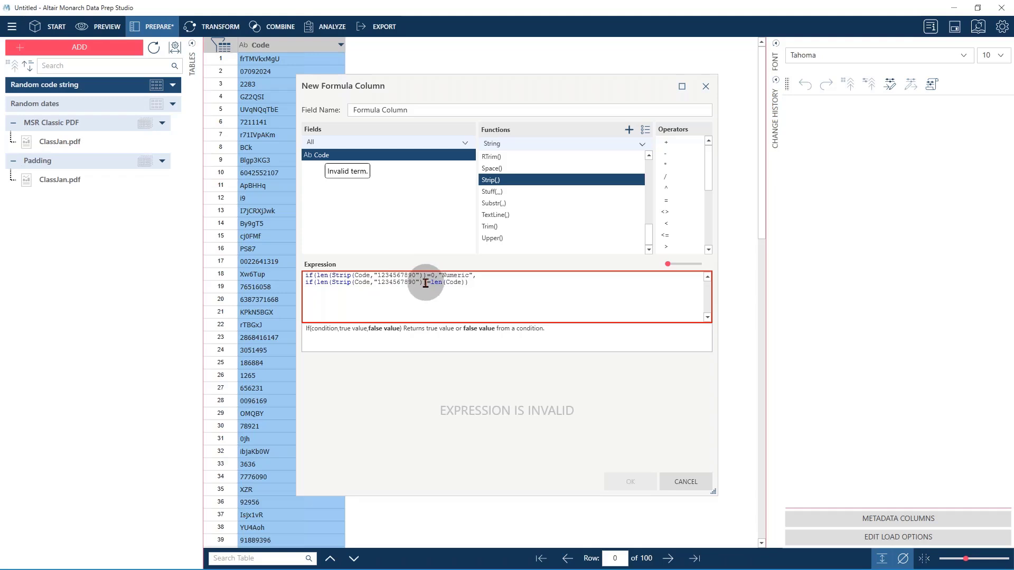
pyautogui.click(465, 281)
pyautogui.write(')')
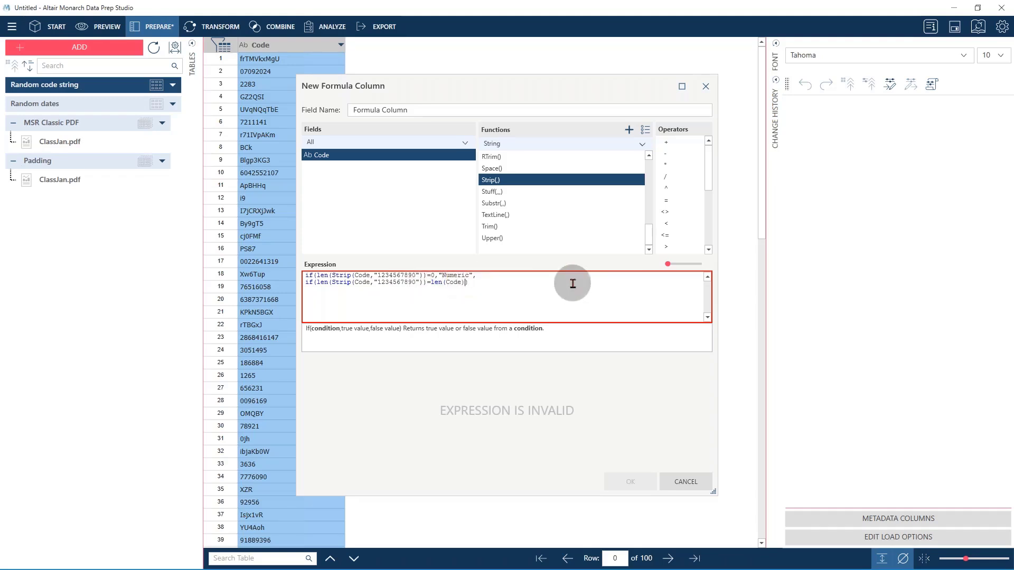
# Give the nested if the true value "Character" and the false value "FALSE", and close the outer if
pyautogui.write(',')
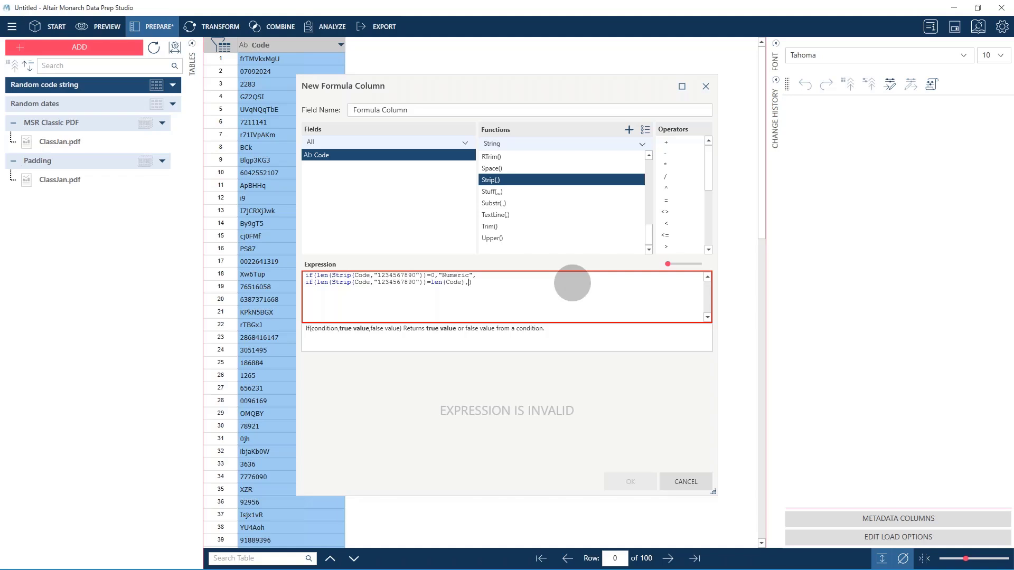
pyautogui.write('"Character","FA')
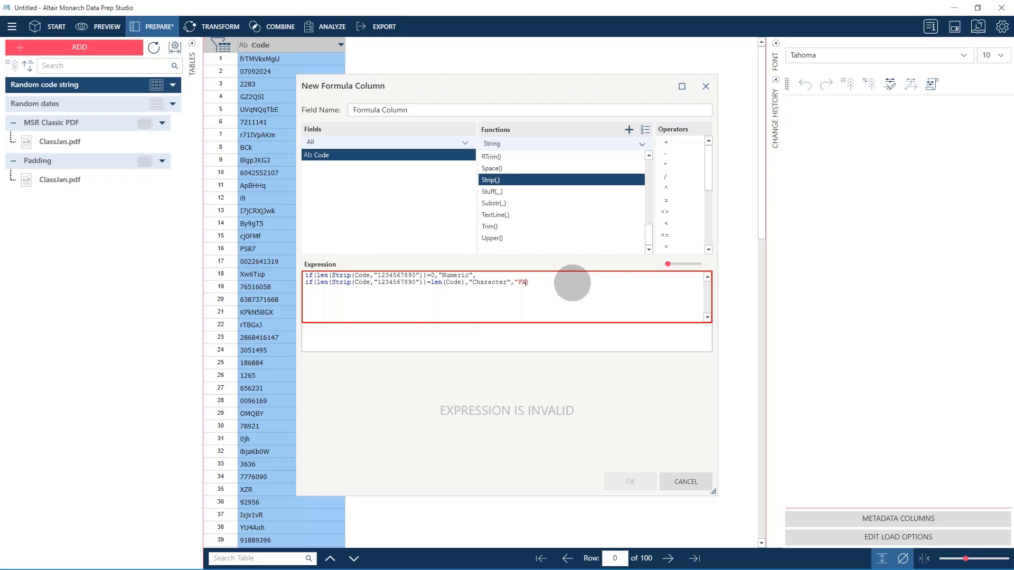
pyautogui.write('LSE"')
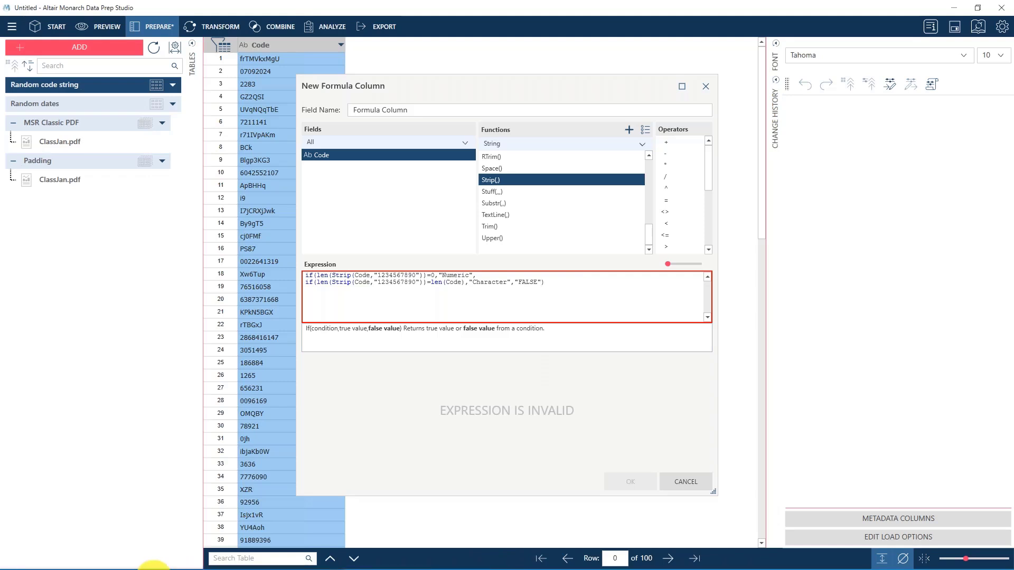
pyautogui.click(549, 283)
pyautogui.write(')')
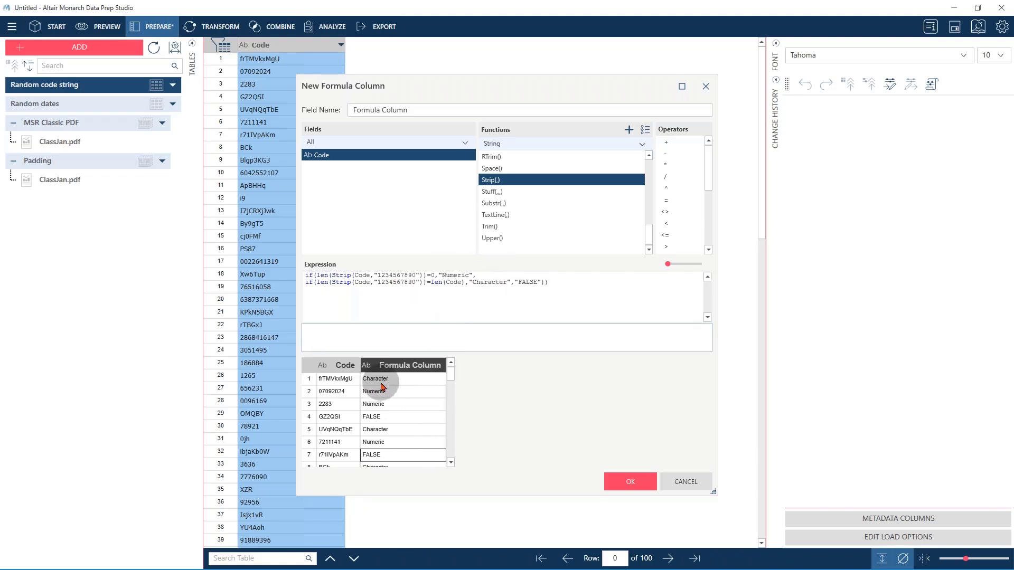
# Compare the codes with their classifications in the preview rows and replace the nested if's "FALSE" value with "Mixed"
pyautogui.click(326, 381)
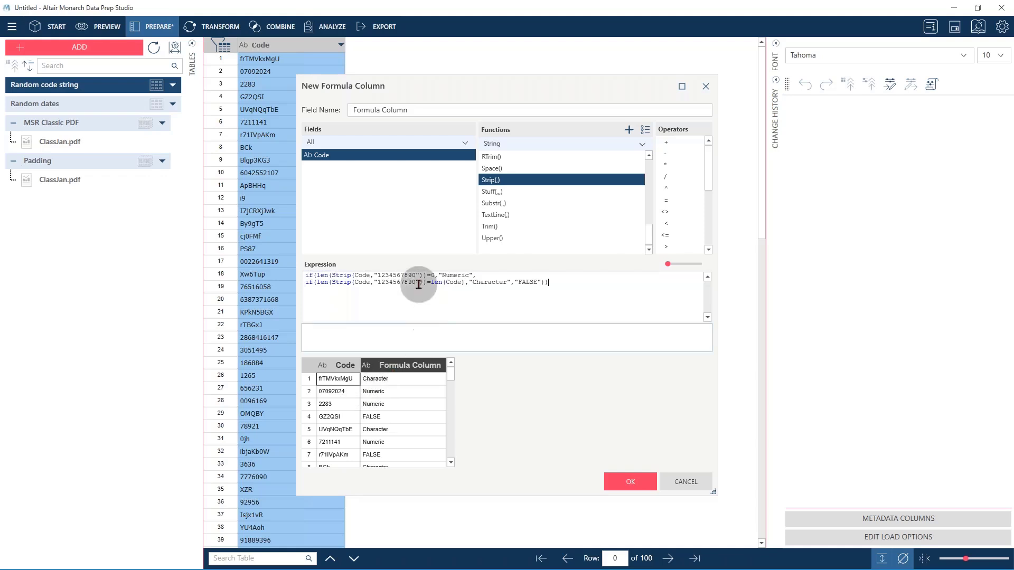
pyautogui.click(336, 414)
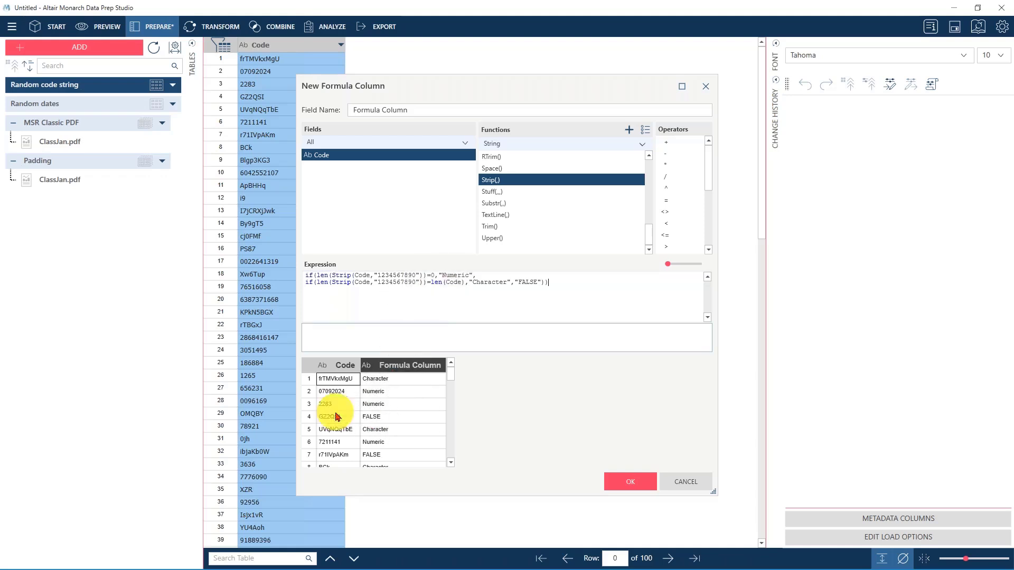
pyautogui.click(373, 417)
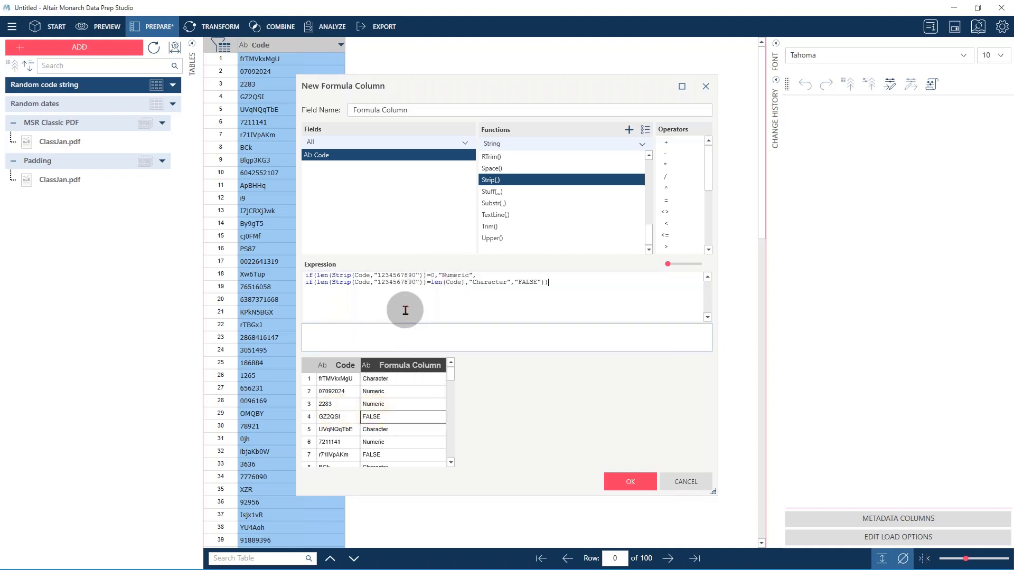
pyautogui.doubleClick(528, 284)
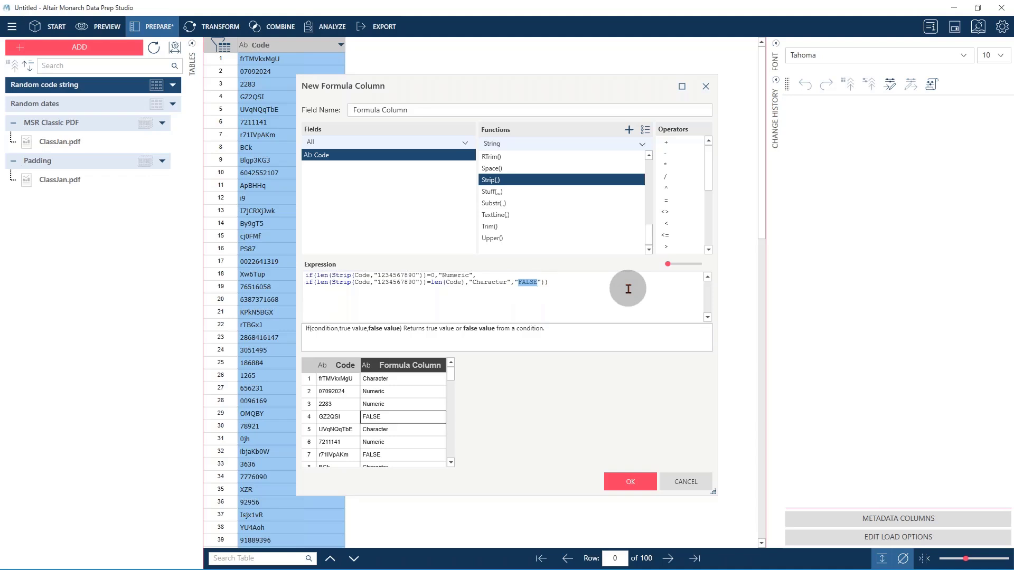
pyautogui.press('Right')
pyautogui.press('BackSpace')
pyautogui.press('BackSpace')
pyautogui.press('BackSpace')
pyautogui.press('BackSpace')
pyautogui.press('BackSpace')
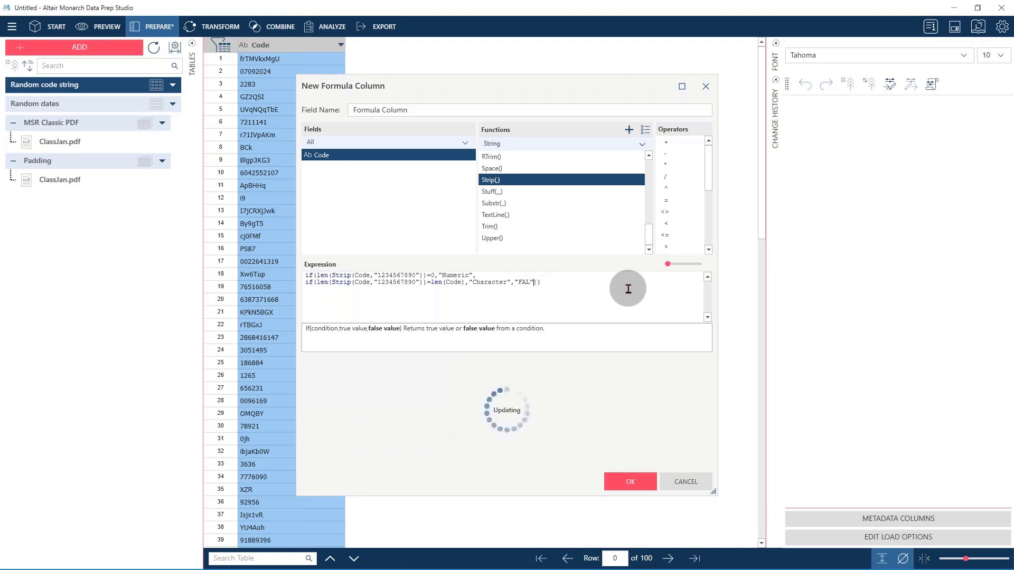
pyautogui.write('M')
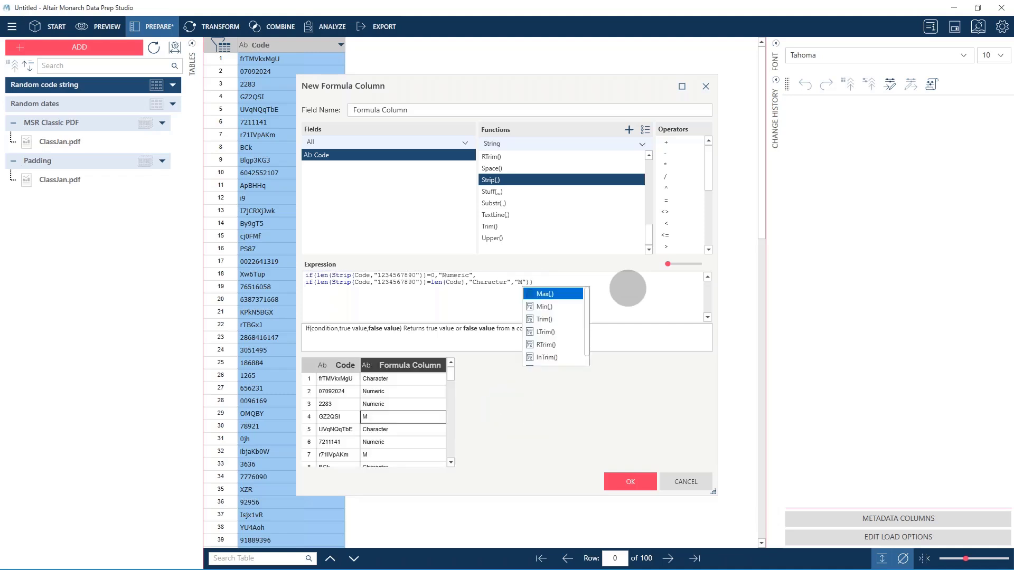
pyautogui.write('ixed')
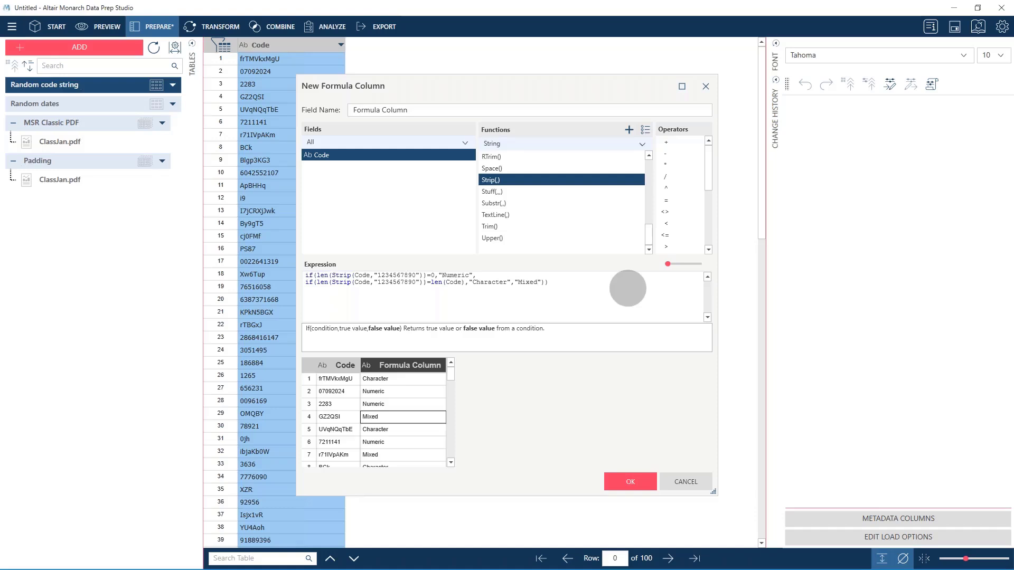
# Name the formula column "Using Strip()" and add it to the table
pyautogui.moveTo(414, 109); pyautogui.dragTo(352, 110)
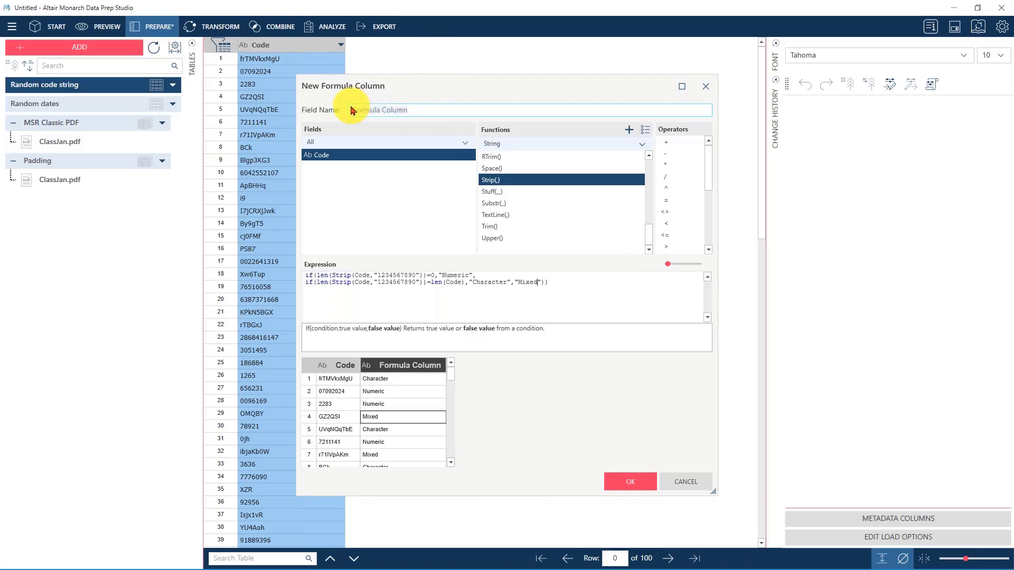
pyautogui.write('Using ')
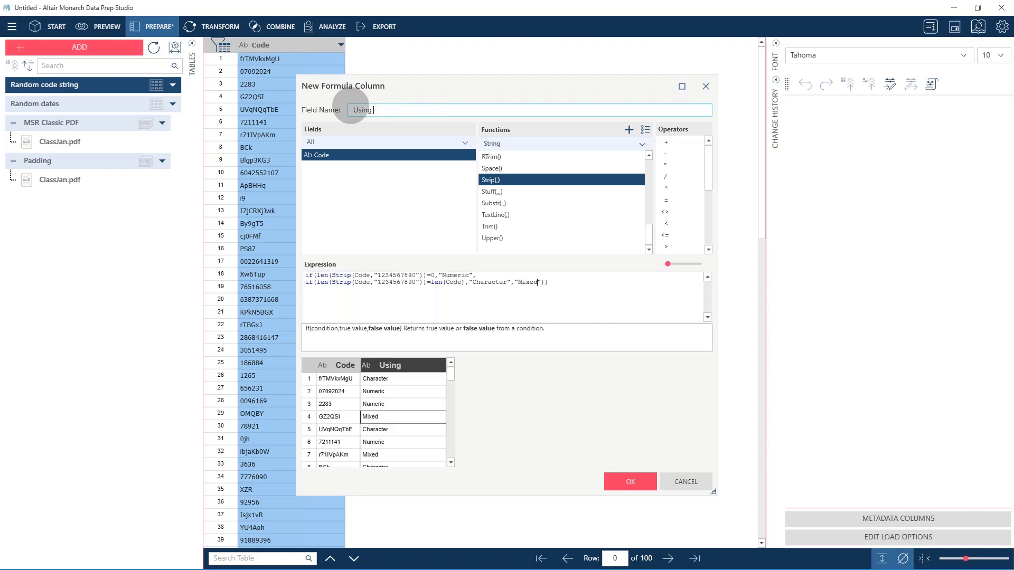
pyautogui.write('Strip()')
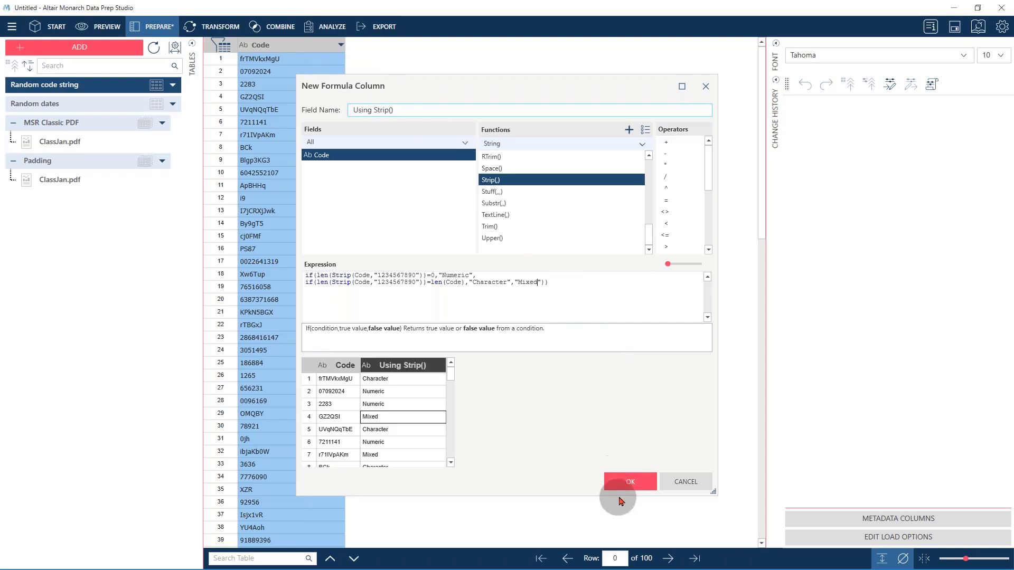
pyautogui.click(628, 479)
# Check the Using Strip() classifications against the codes in the first rows of the table
pyautogui.click(390, 61)
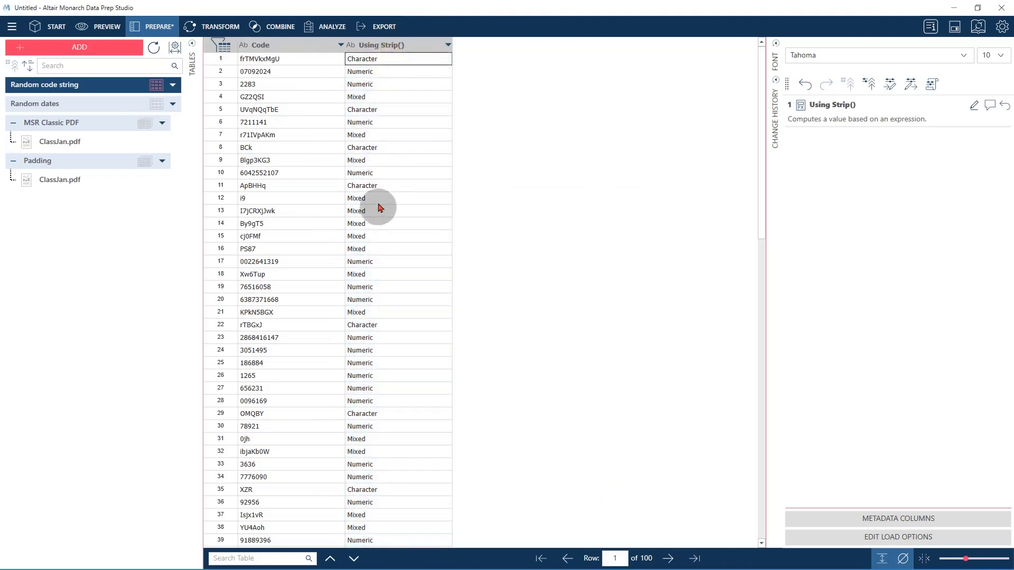
pyautogui.click(257, 60)
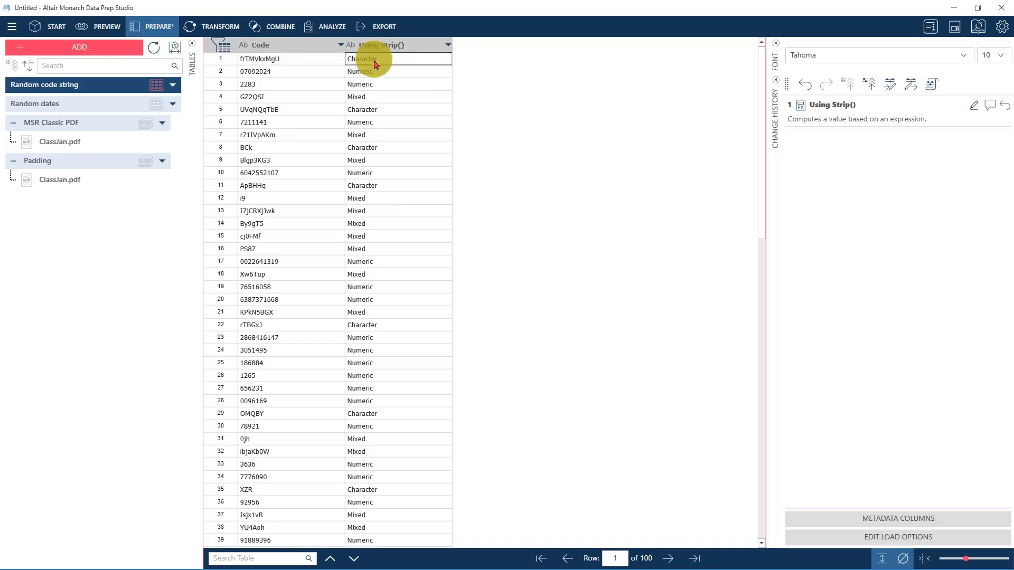
pyautogui.click(254, 74)
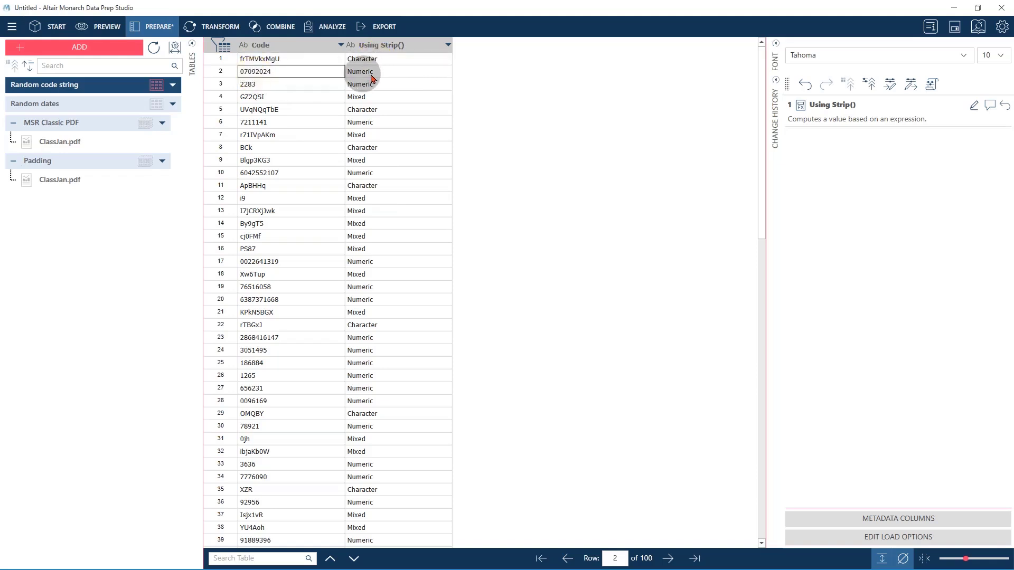
pyautogui.click(253, 97)
pyautogui.click(382, 133)
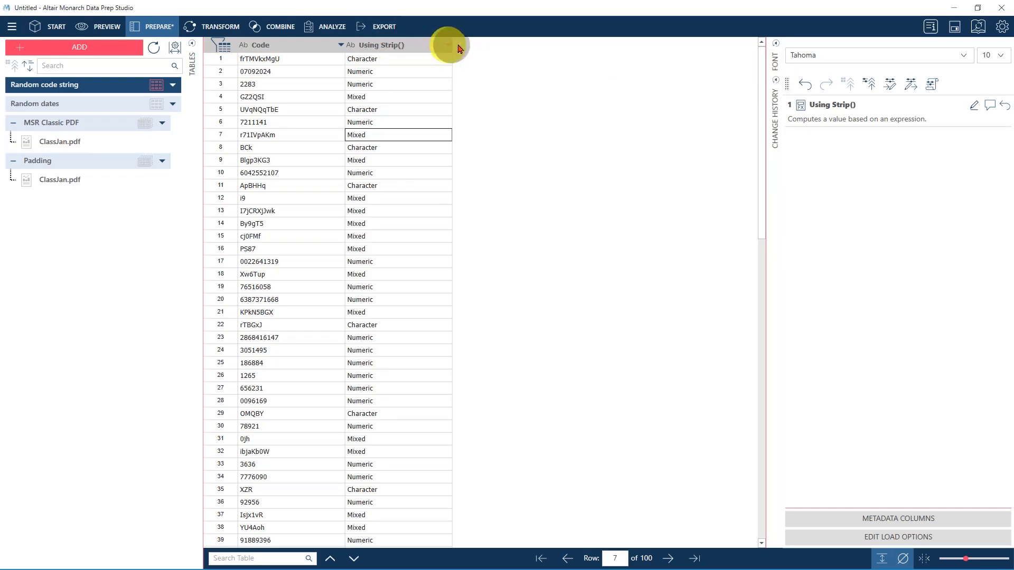
# Start another new formula column from the Using Strip() column and name it "Using Regex()"
pyautogui.click(447, 45)
pyautogui.moveTo(539, 153)
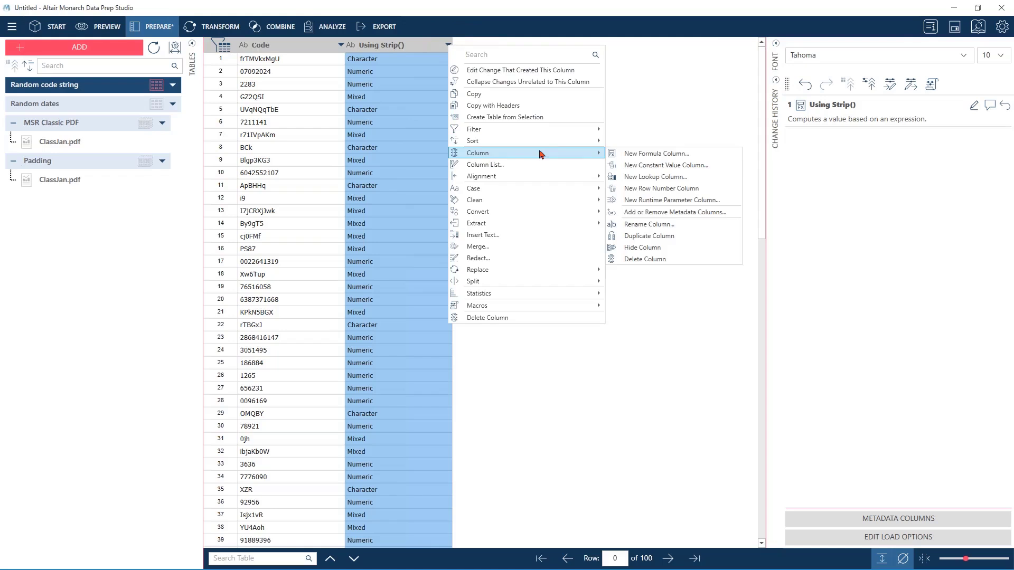
pyautogui.click(648, 151)
pyautogui.click(350, 110)
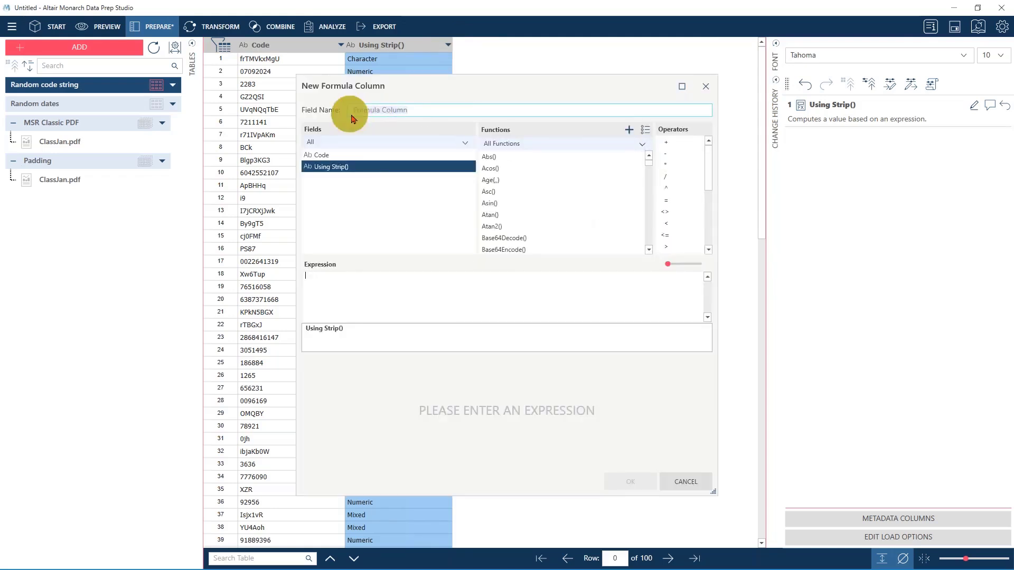
pyautogui.write('U')
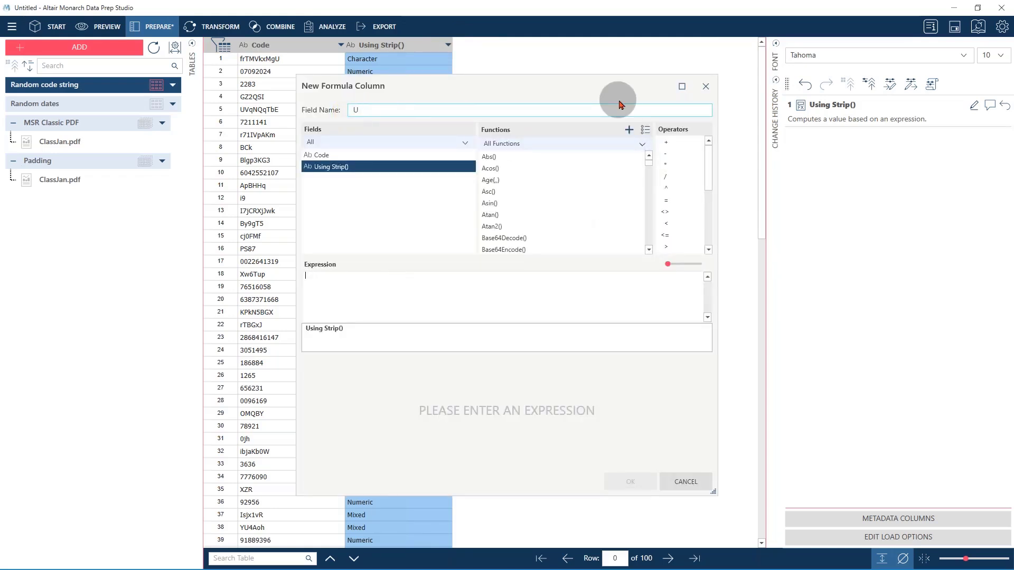
pyautogui.write('sing Regex()')
# Begin the expression with an if() whose condition is RegexIsMatch() applied to the Code field
pyautogui.click(404, 292)
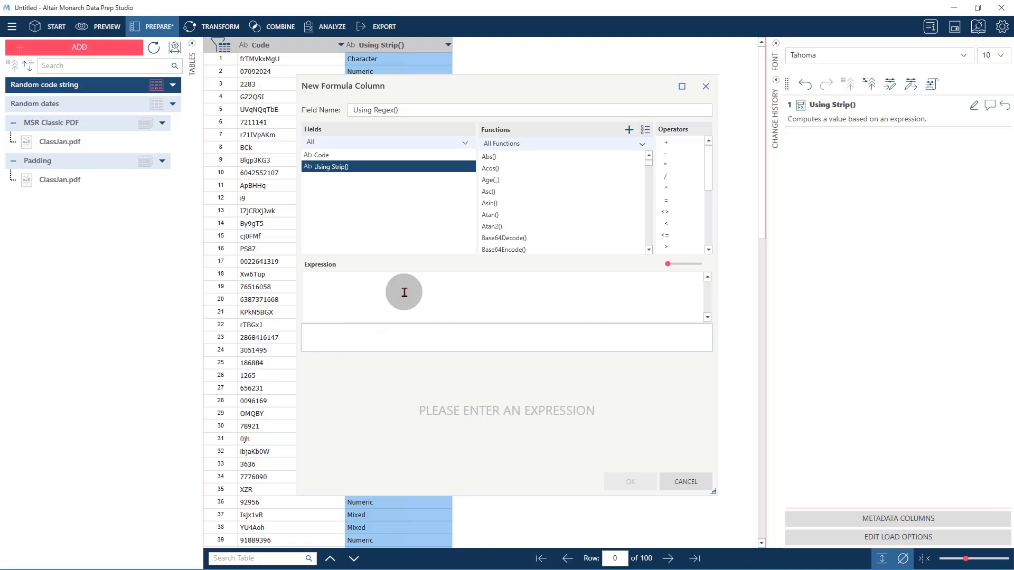
pyautogui.write('IF')
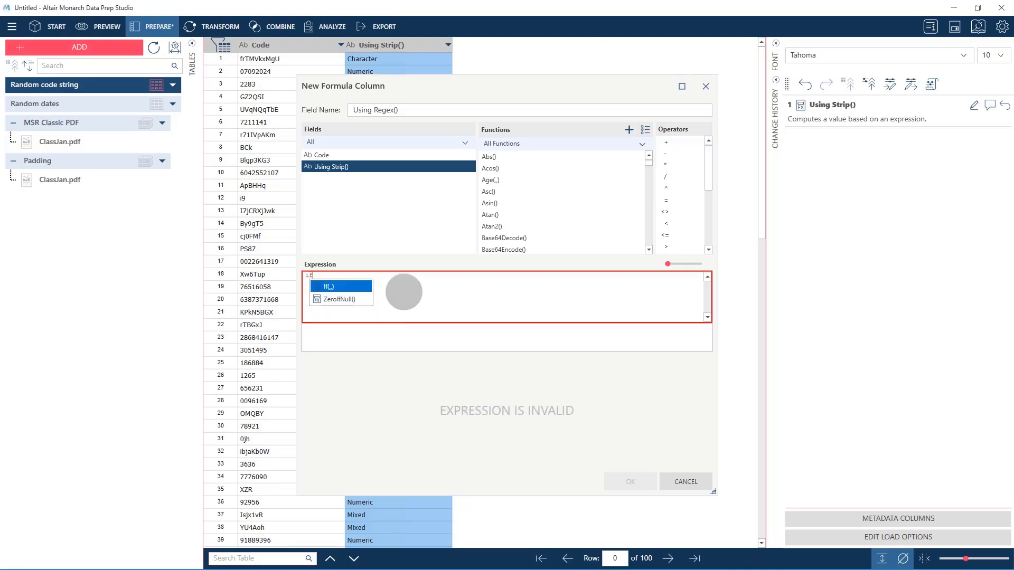
pyautogui.write(' (')
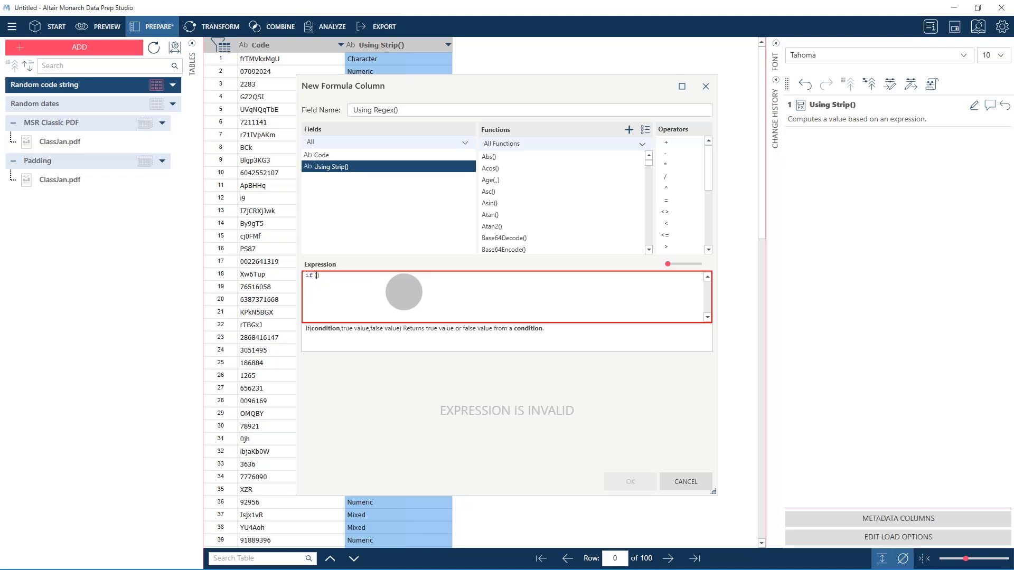
pyautogui.click(649, 178)
pyautogui.moveTo(651, 179); pyautogui.dragTo(653, 223)
pyautogui.click(499, 214)
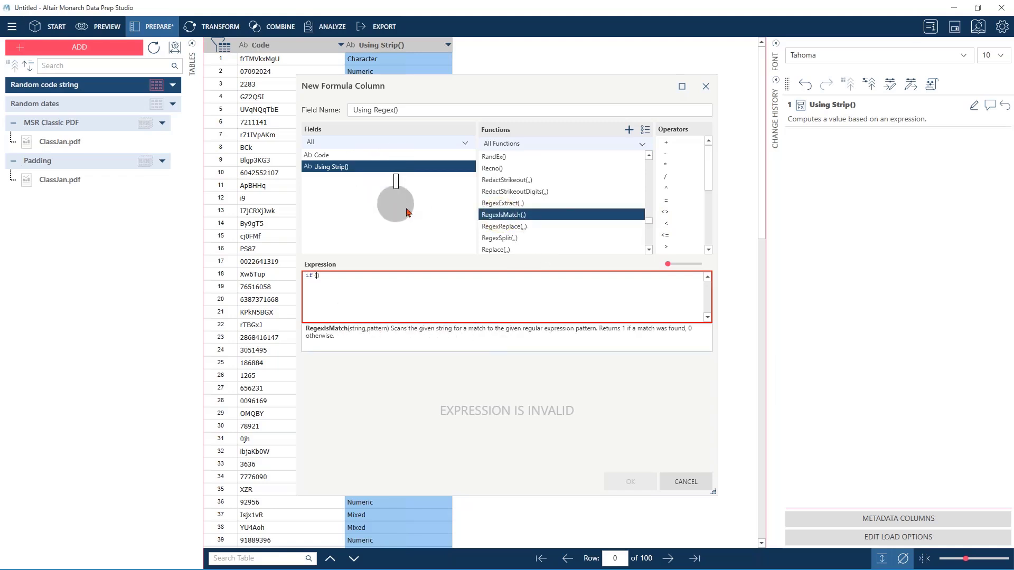
pyautogui.doubleClick(499, 216)
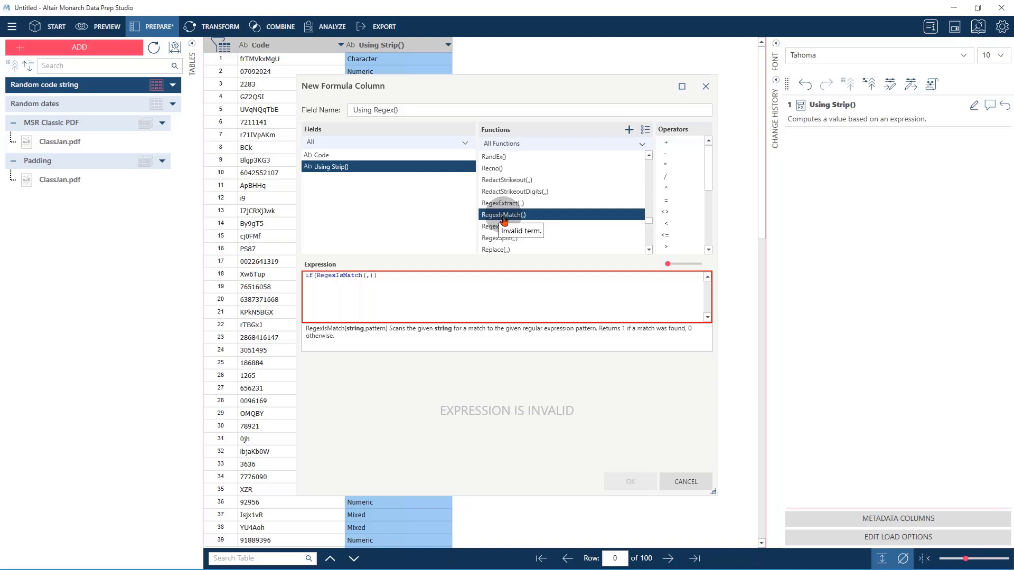
pyautogui.doubleClick(322, 155)
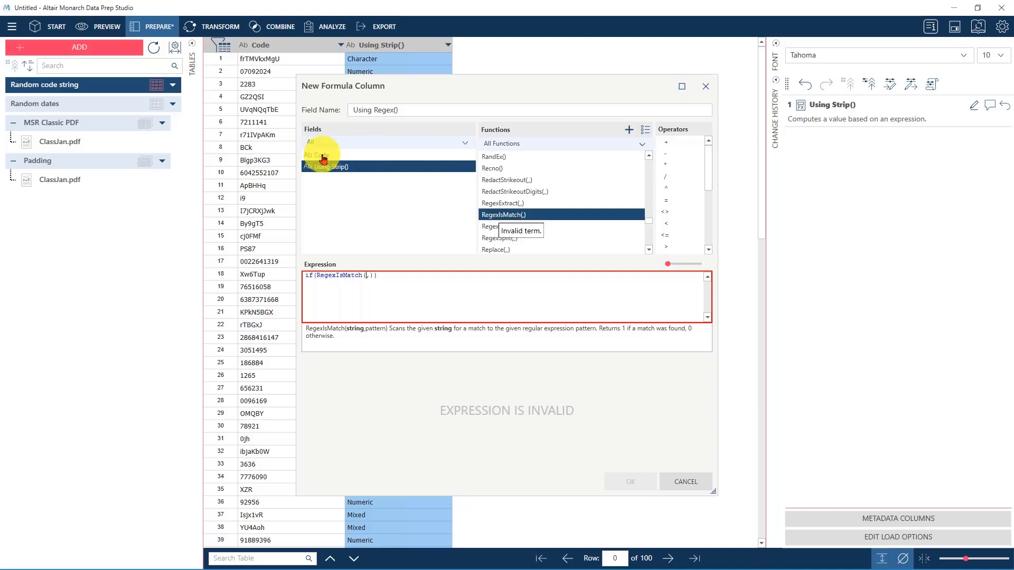
pyautogui.press('Right')
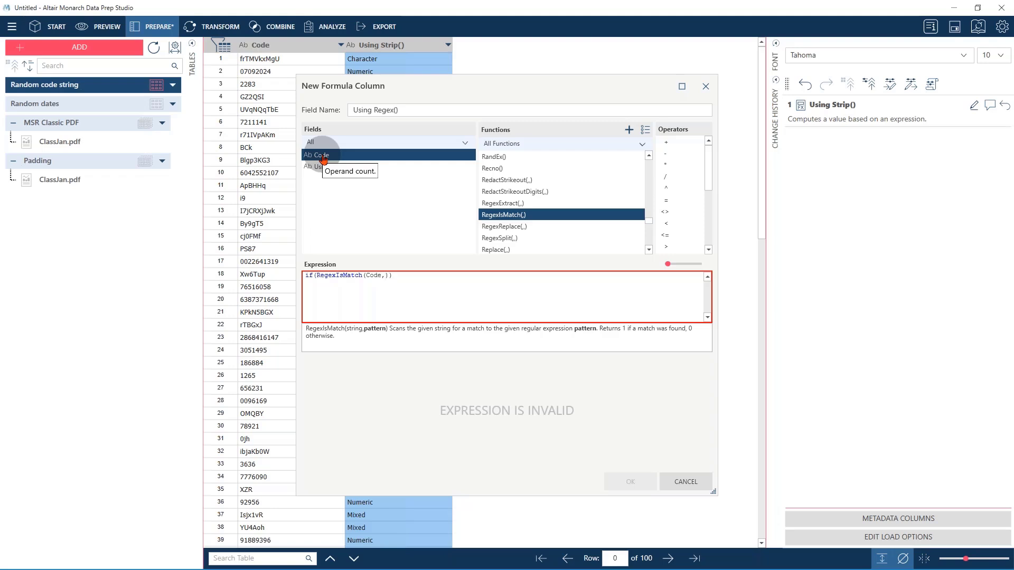
# Set the match pattern to '^\d+$' and make 'Numeric' the if's true value
pyautogui.write("'^\\d+")
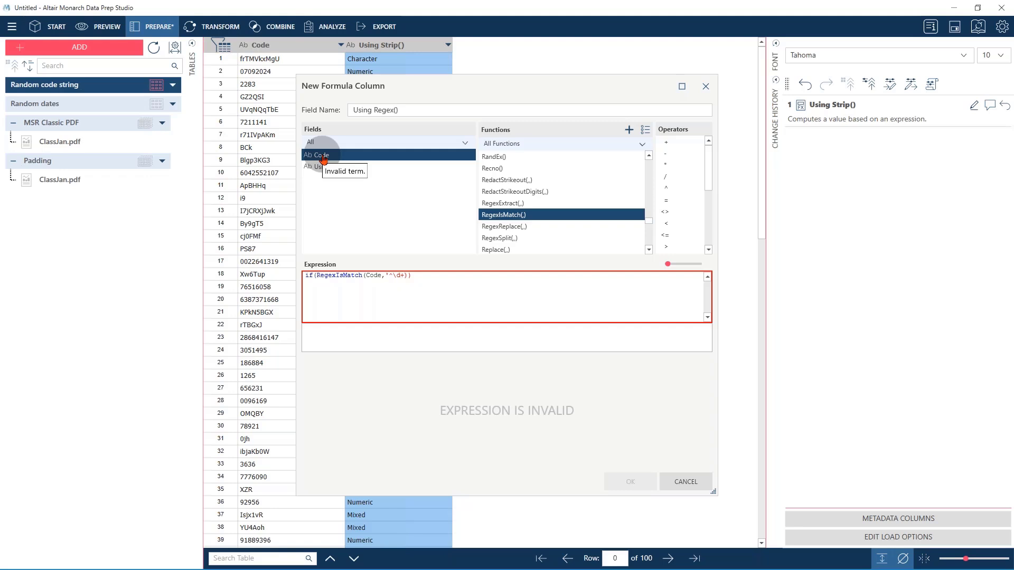
pyautogui.write("$'")
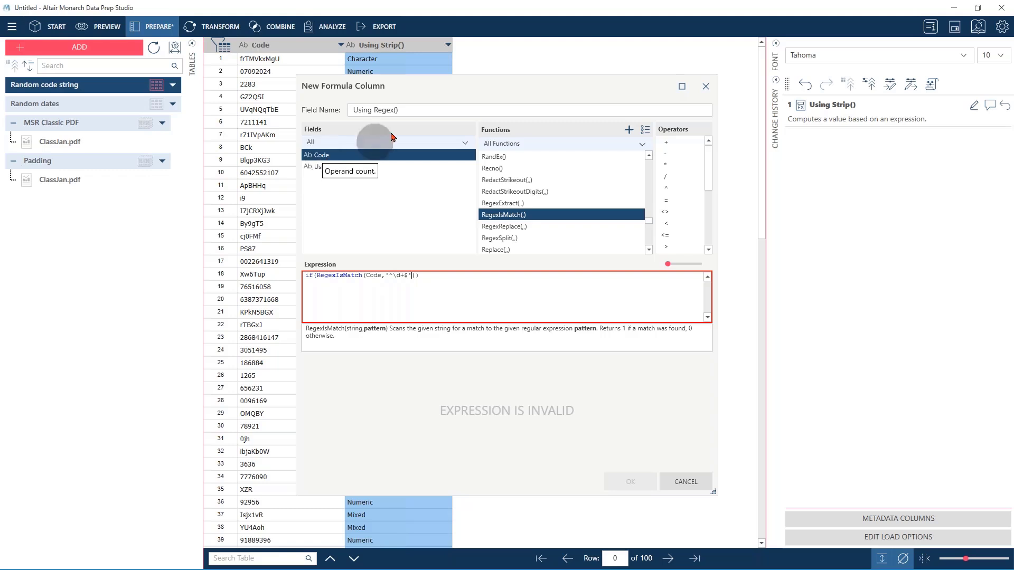
pyautogui.moveTo(389, 278); pyautogui.dragTo(414, 281)
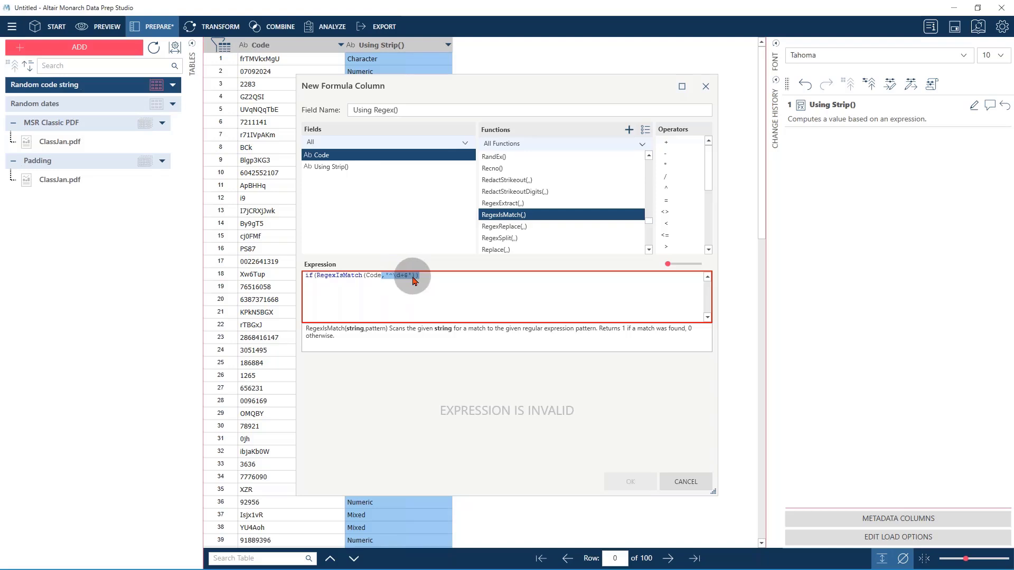
pyautogui.click(422, 276)
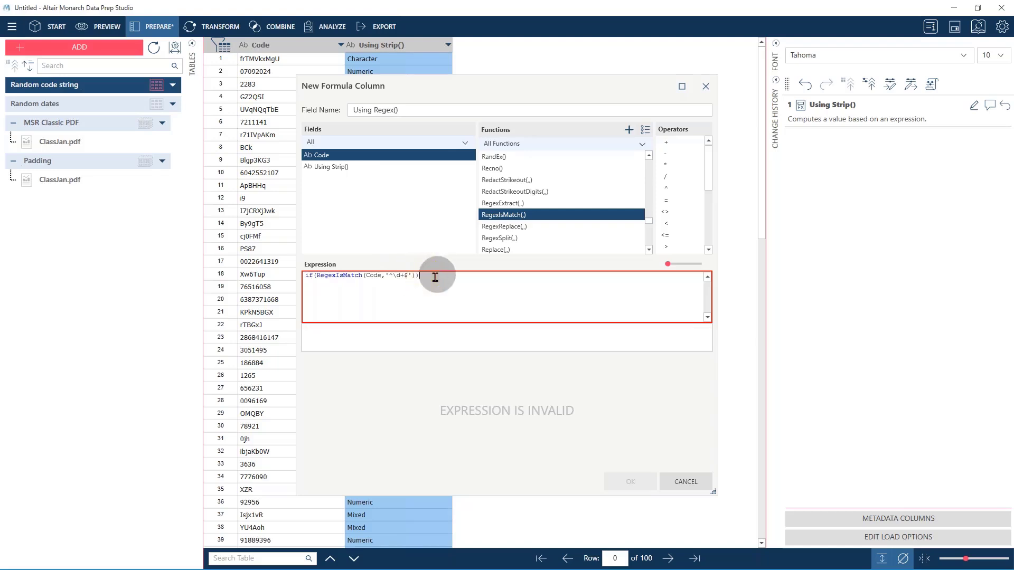
pyautogui.press('Left')
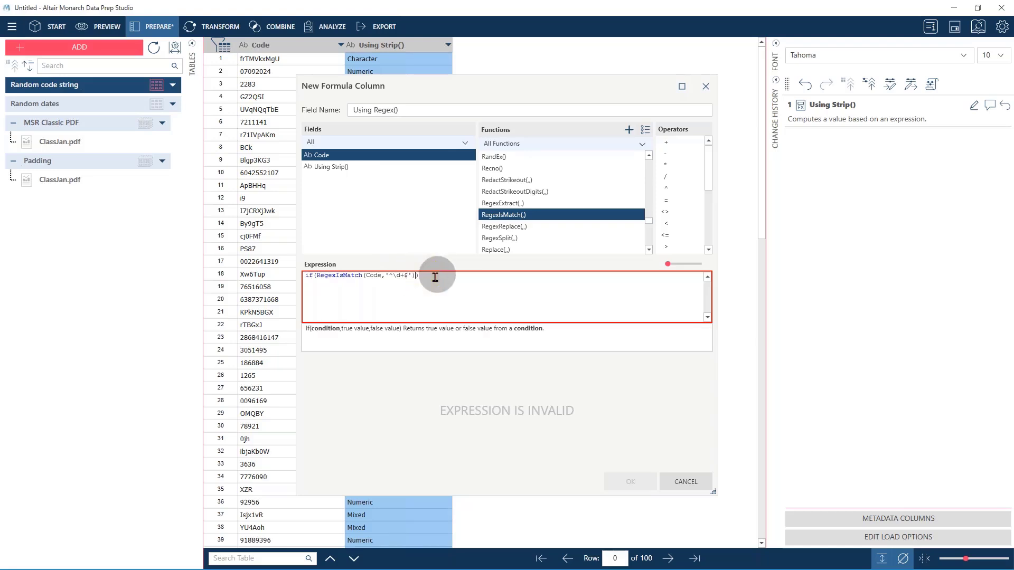
pyautogui.write(',')
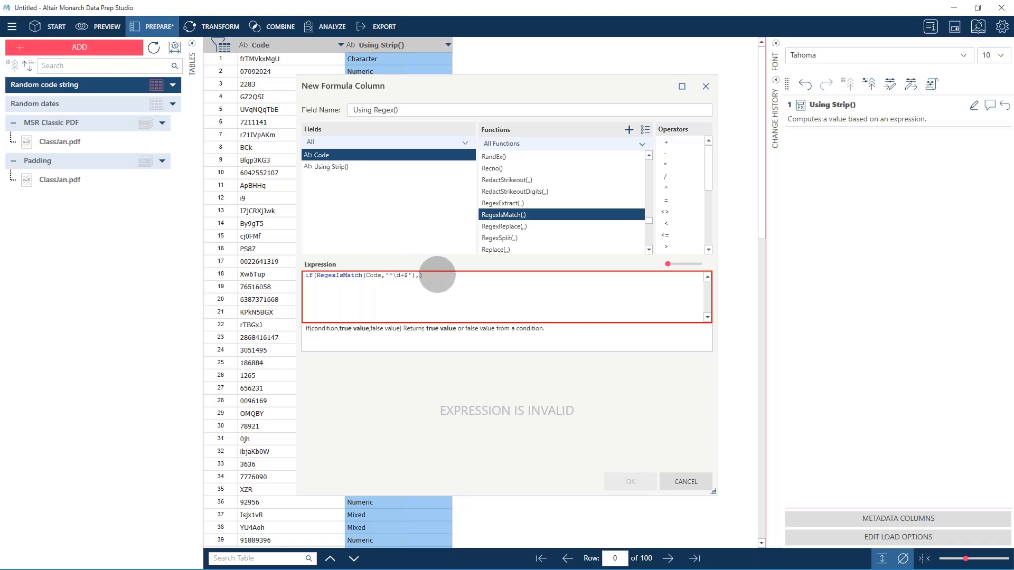
pyautogui.write("'")
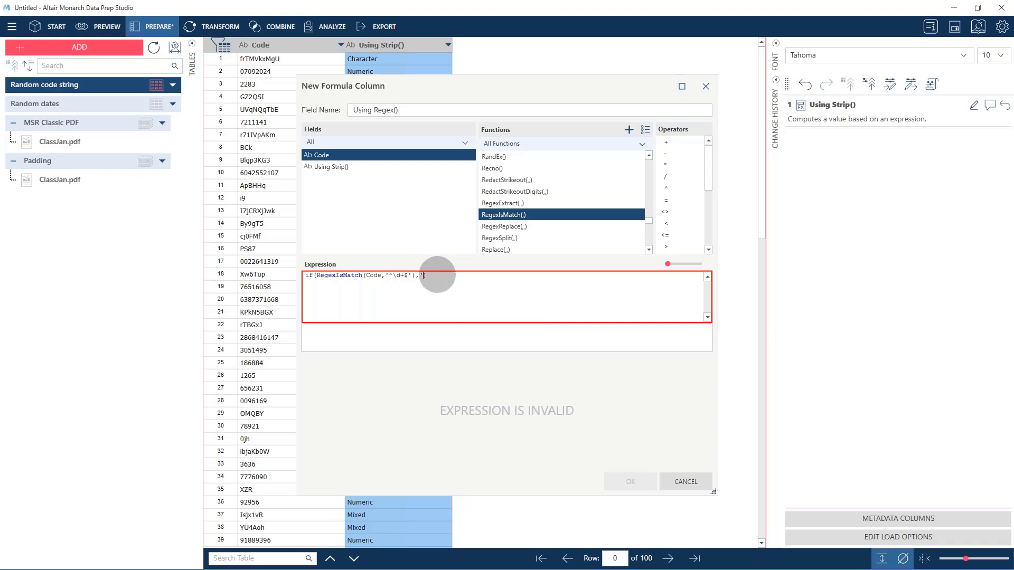
pyautogui.write("Numeric',")
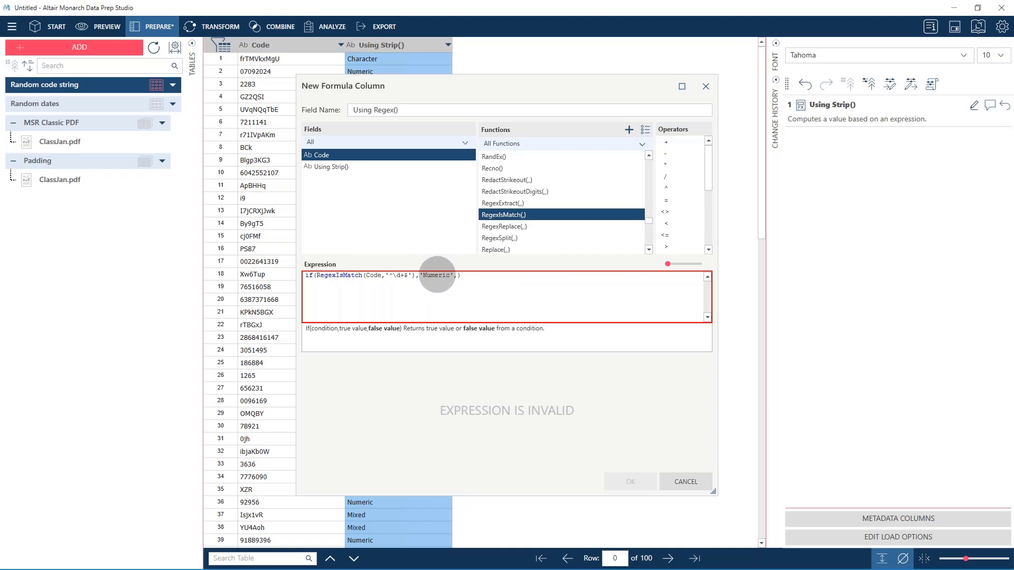
# Nest a second if on a new line as the false value, with the condition RegexIsMatch(Code,'^\D$')
pyautogui.press('Return')
pyautogui.write('if(')
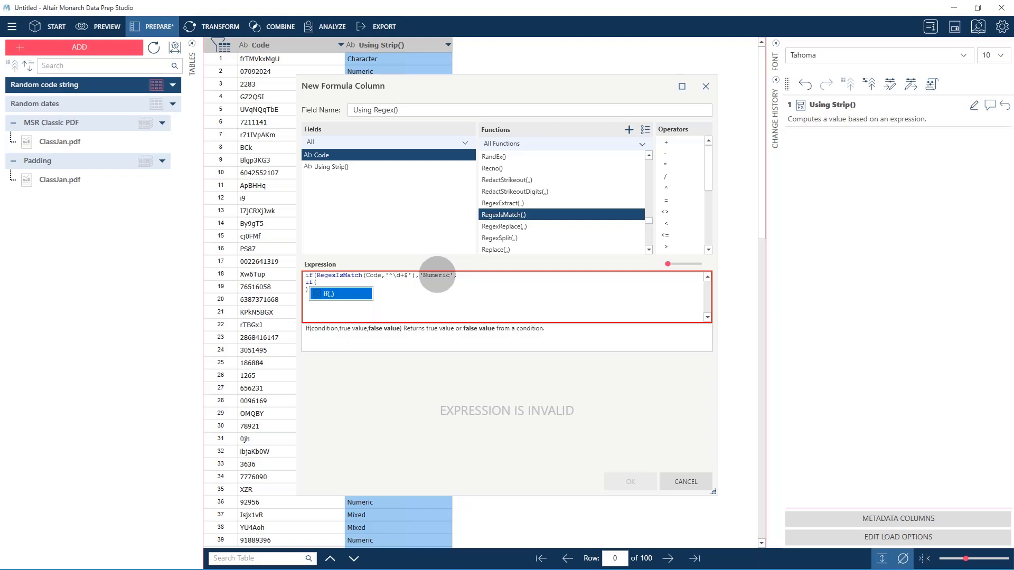
pyautogui.write('RegexIs')
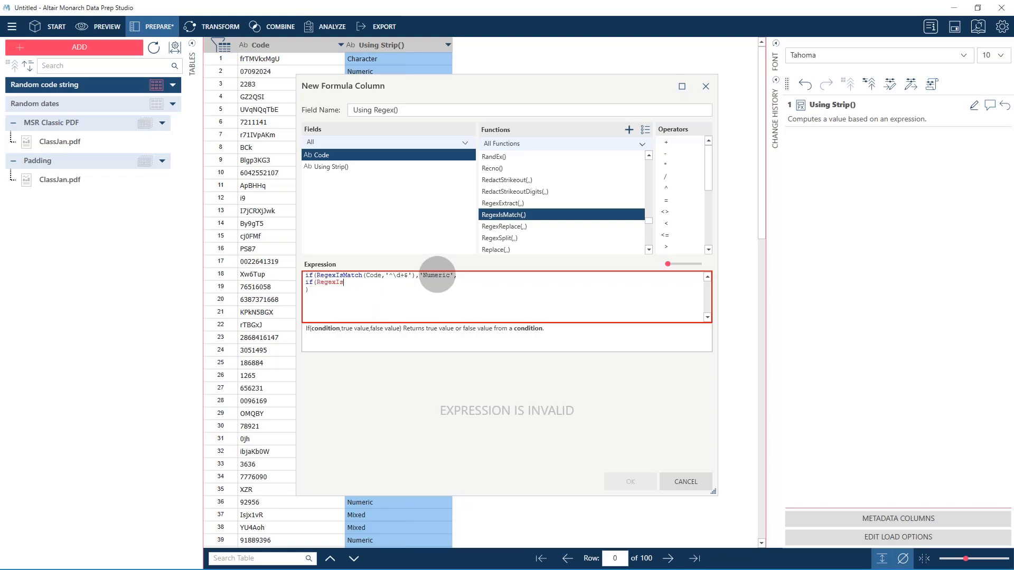
pyautogui.write('Match(')
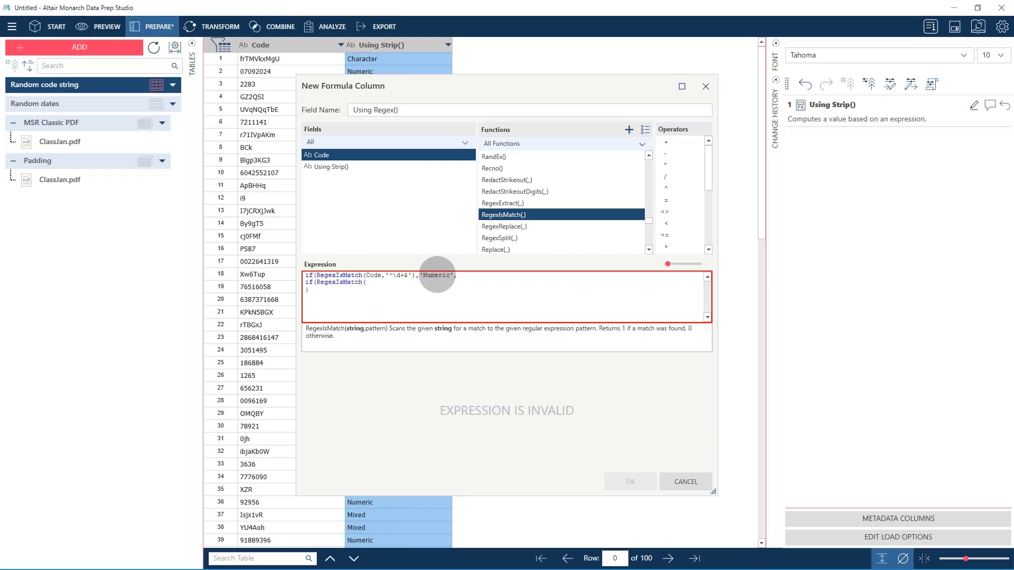
pyautogui.write("Code,'")
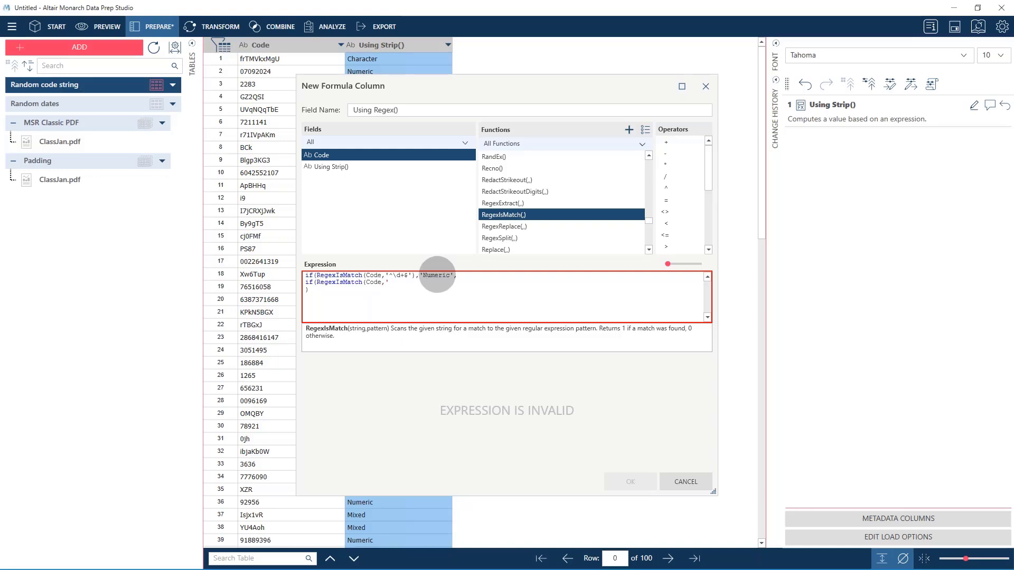
pyautogui.write('^\\D')
pyautogui.write("$'")
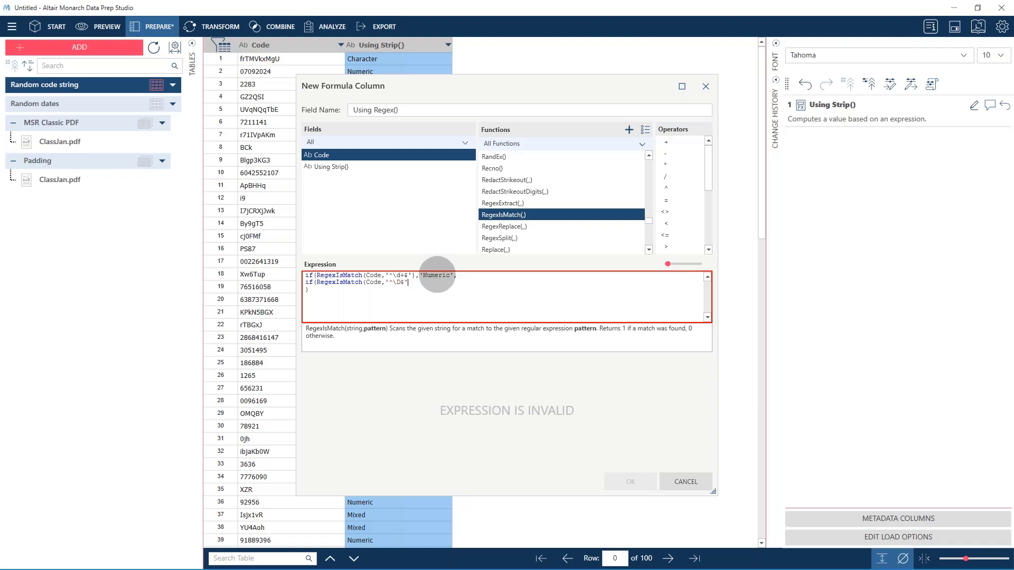
pyautogui.write(')')
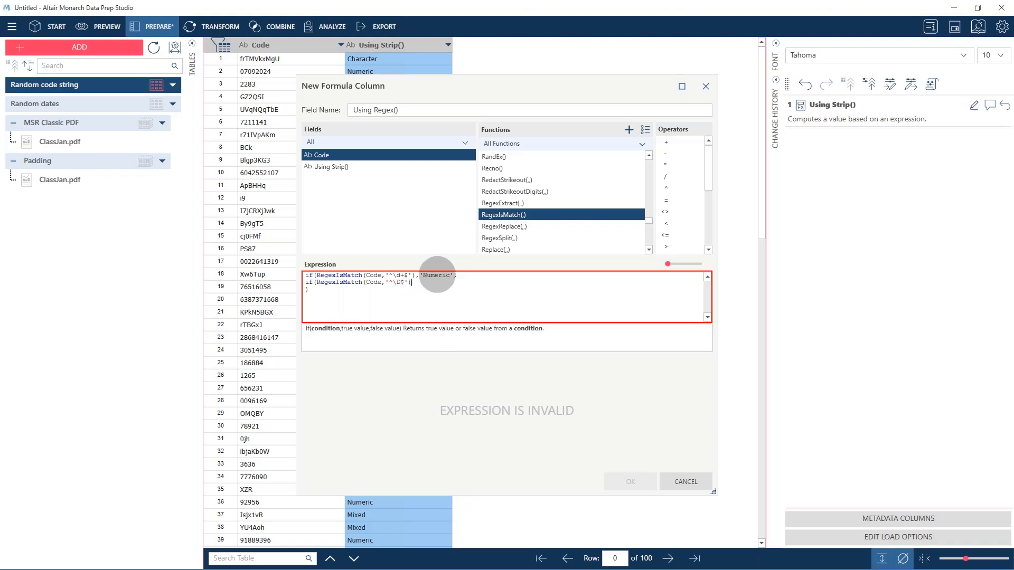
# Give the nested if 'Character' as true value and 'Mixed' as false value, and add the Using Regex() column to the table
pyautogui.write(",'")
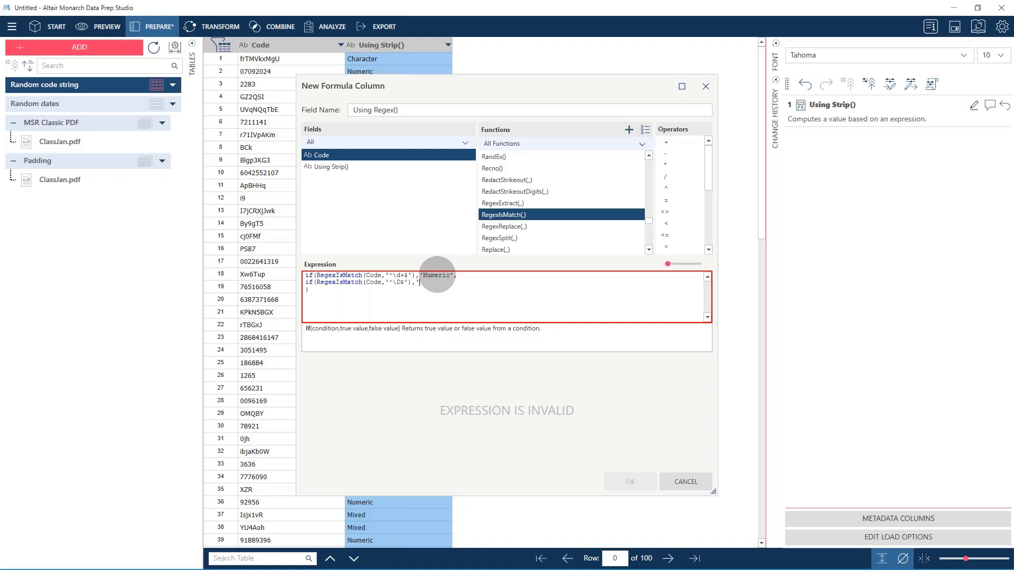
pyautogui.write('Chara')
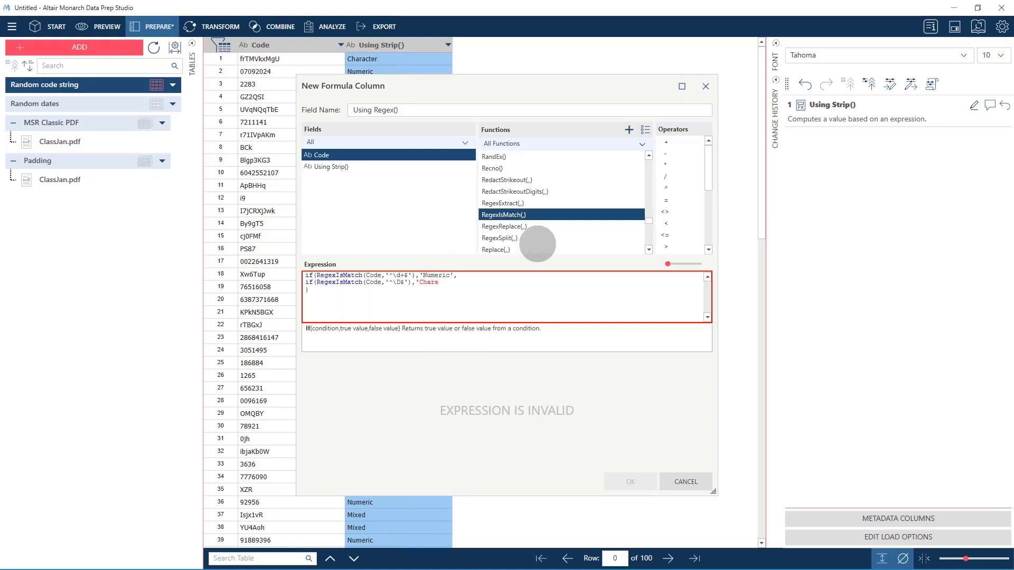
pyautogui.write("cter'")
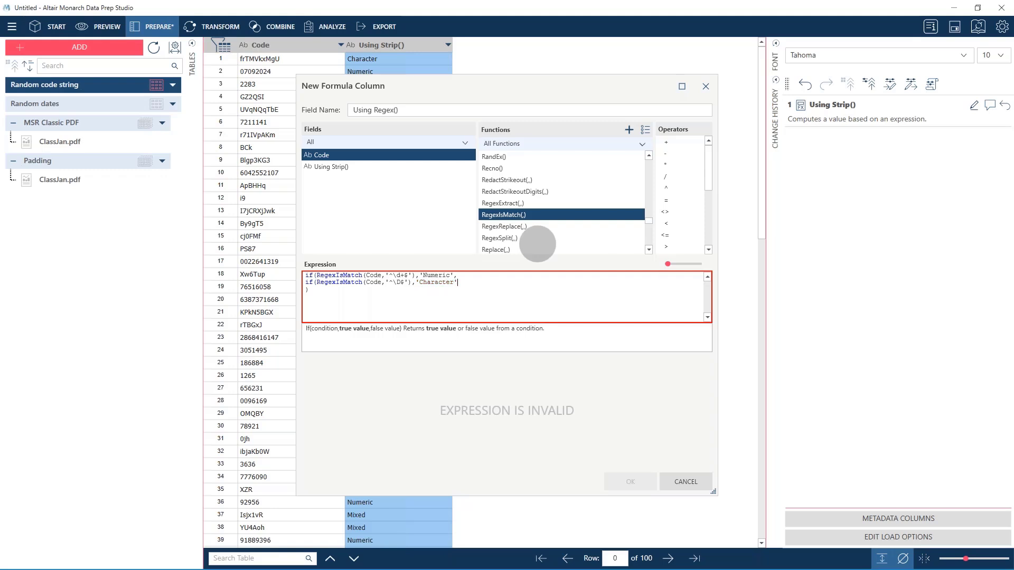
pyautogui.write(',')
pyautogui.write('\'Mixed"')
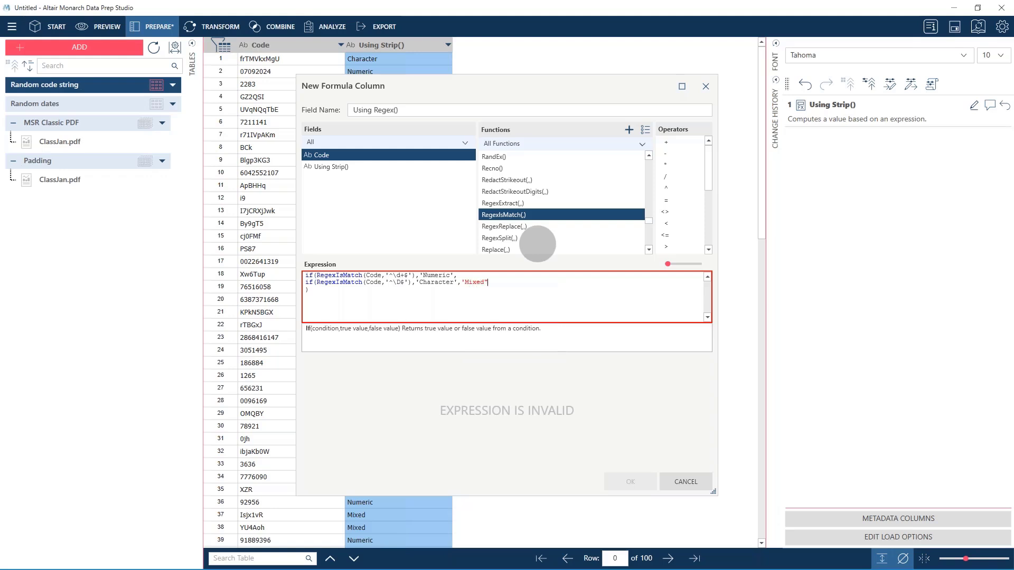
pyautogui.press('Delete')
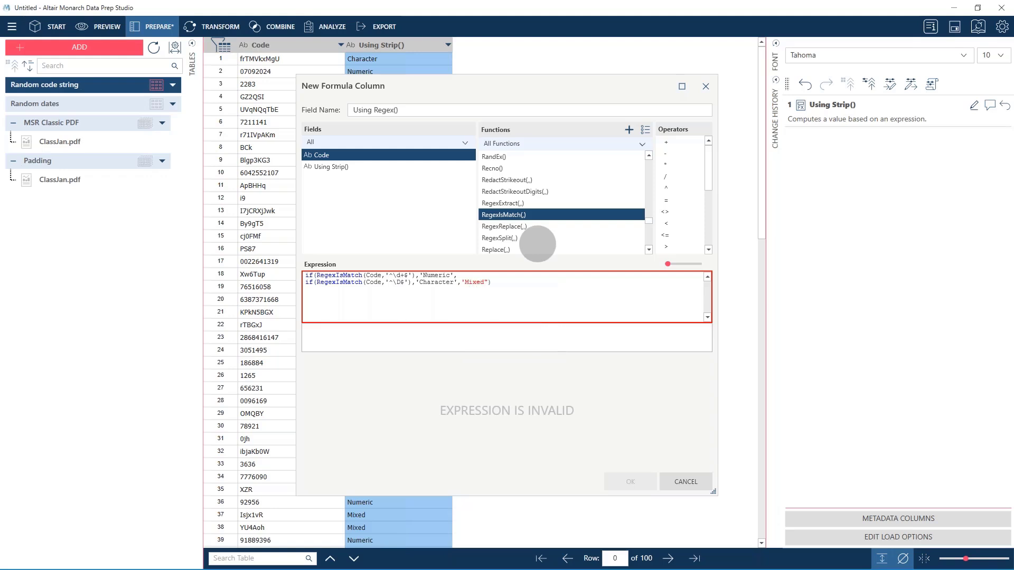
pyautogui.press('BackSpace')
pyautogui.write("')")
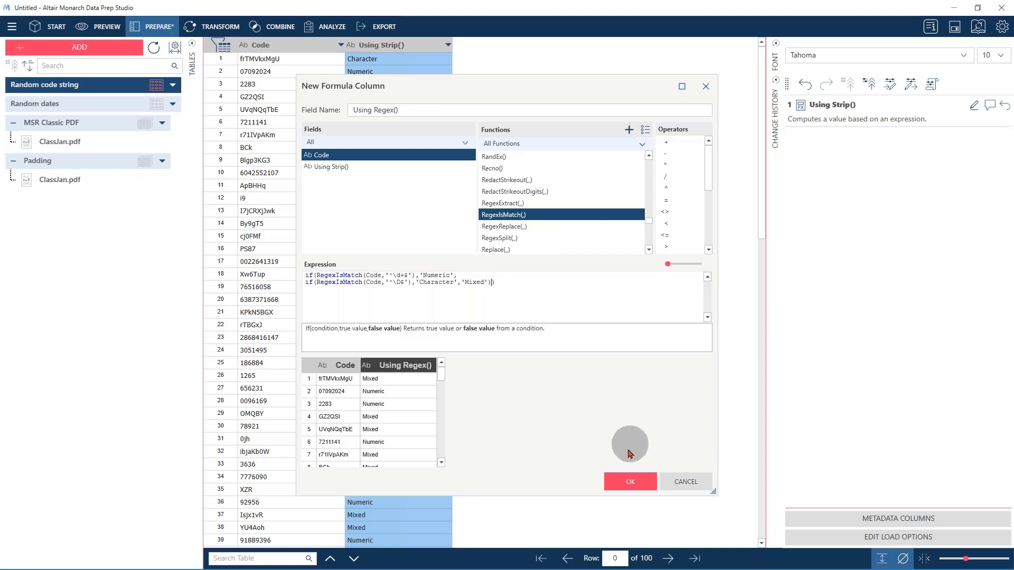
pyautogui.click(624, 481)
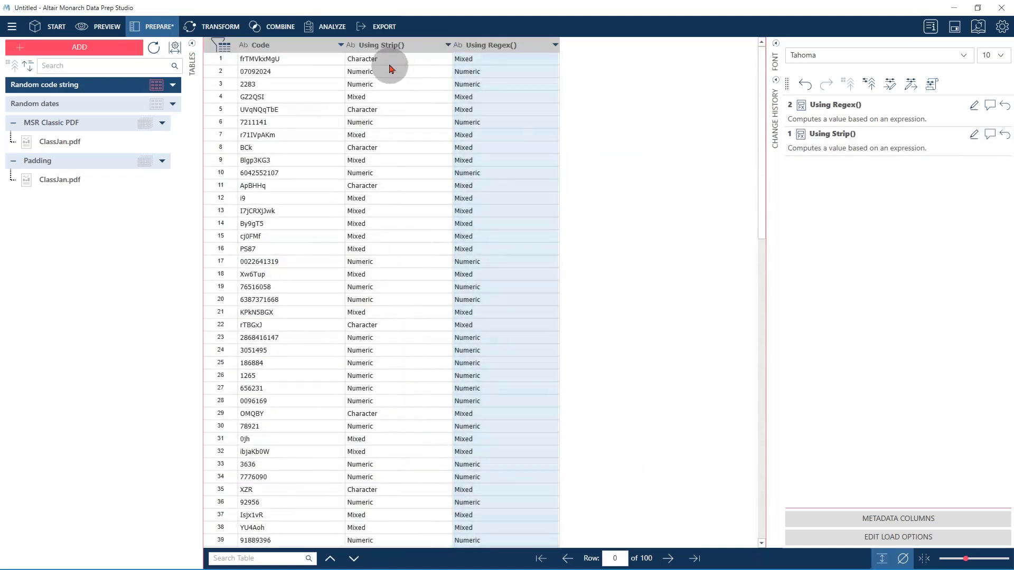
# Compare the Using Strip() and Using Regex() classifications with each other and with the codes, row by row
pyautogui.moveTo(391, 59); pyautogui.dragTo(467, 347)
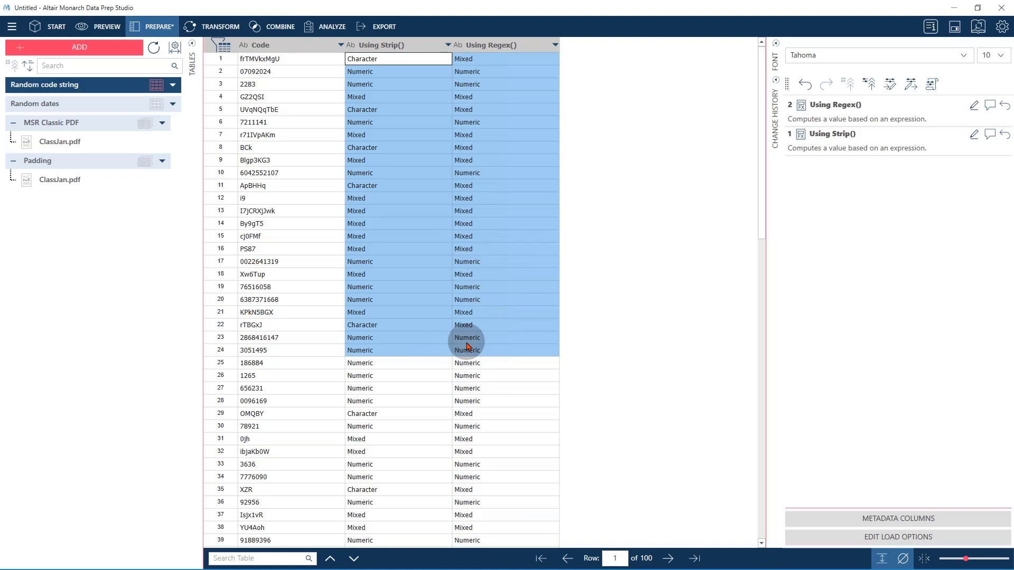
pyautogui.click(391, 84)
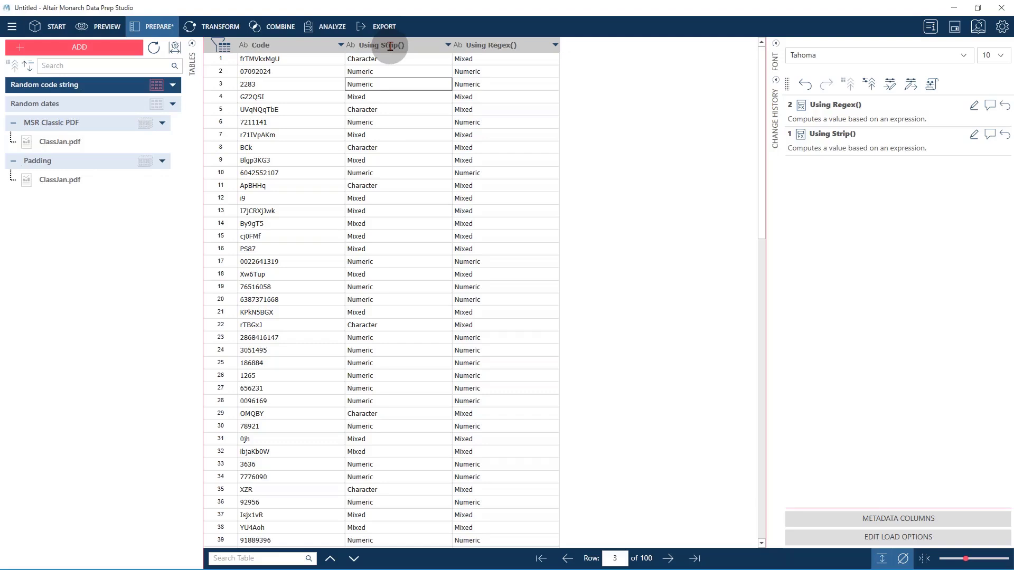
pyautogui.moveTo(497, 61); pyautogui.dragTo(510, 451)
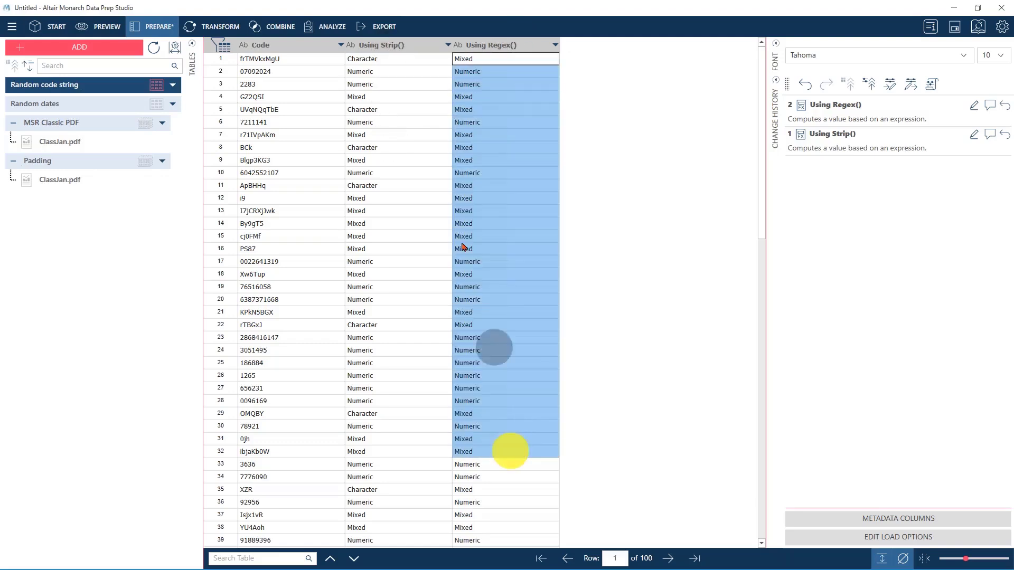
pyautogui.moveTo(385, 98); pyautogui.dragTo(385, 438)
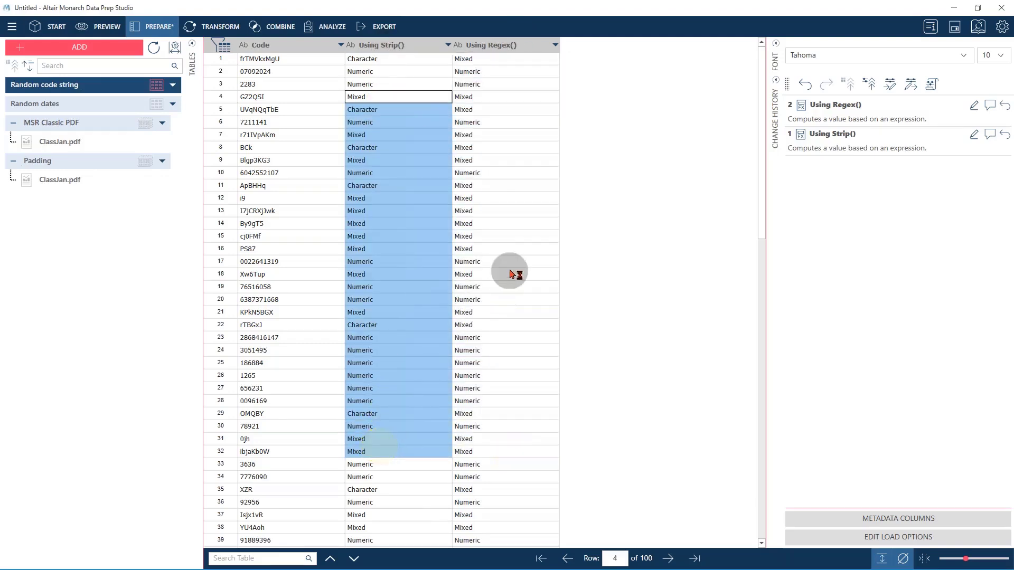
pyautogui.moveTo(502, 223); pyautogui.dragTo(499, 465)
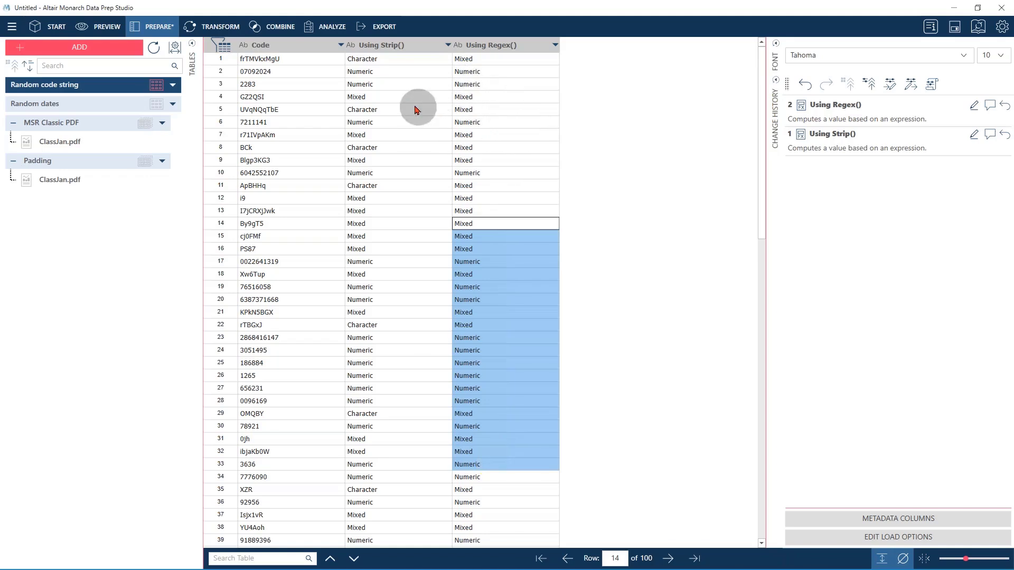
pyautogui.click(468, 62)
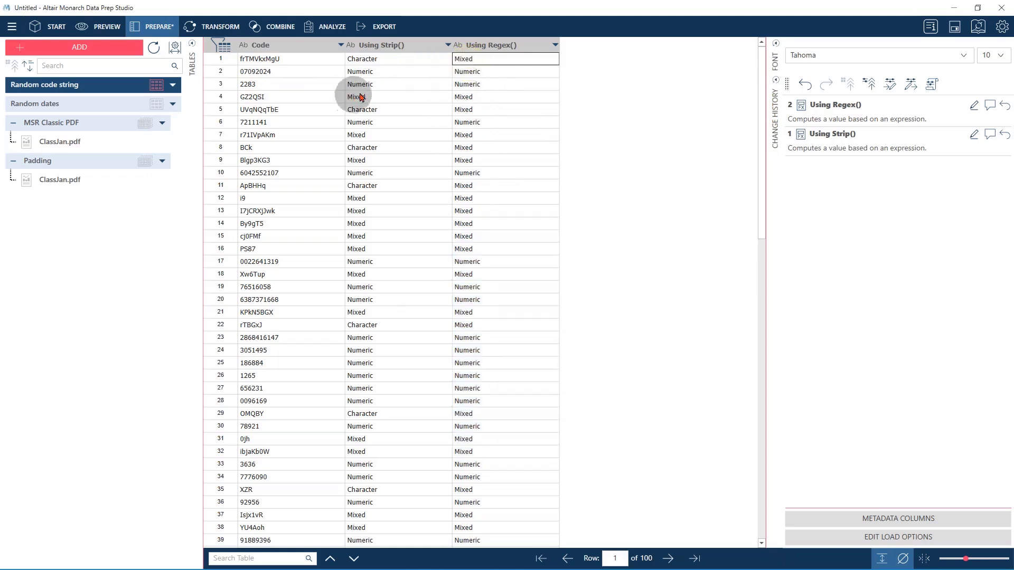
pyautogui.moveTo(277, 72); pyautogui.dragTo(267, 476)
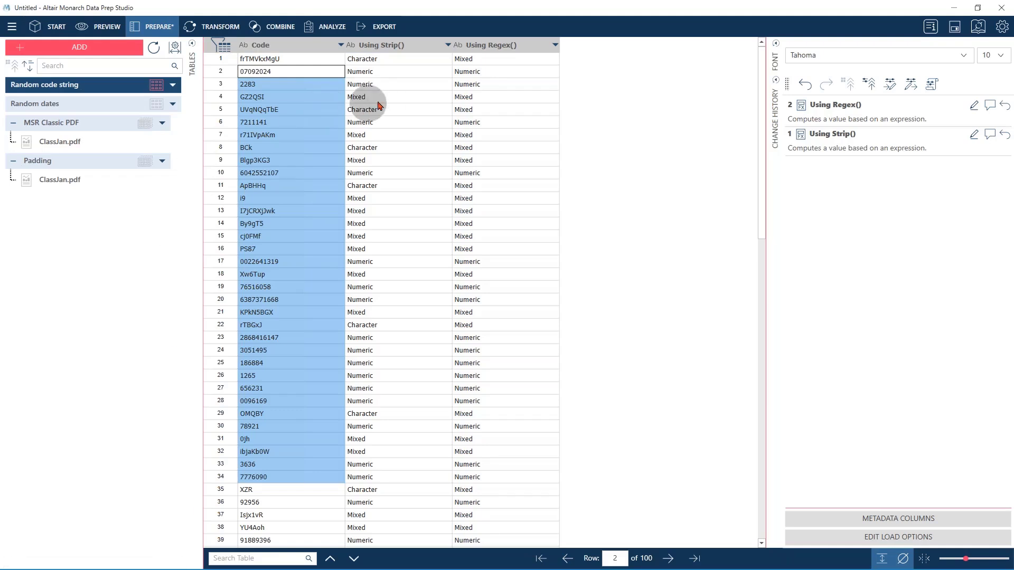
# Review the formula expressions behind the Using Regex() and Using Strip() columns, closing each without changes
pyautogui.click(973, 105)
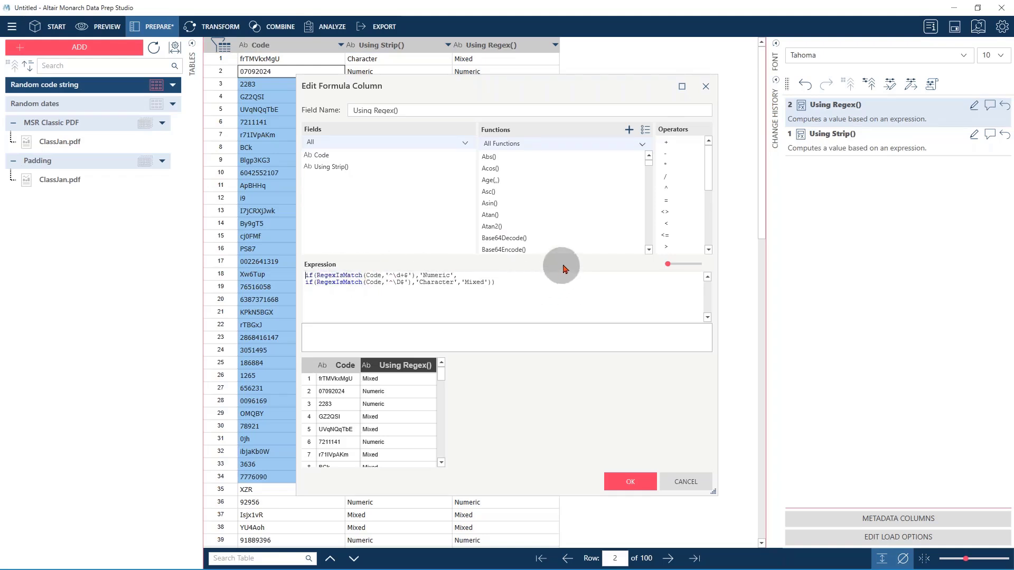
pyautogui.click(714, 94)
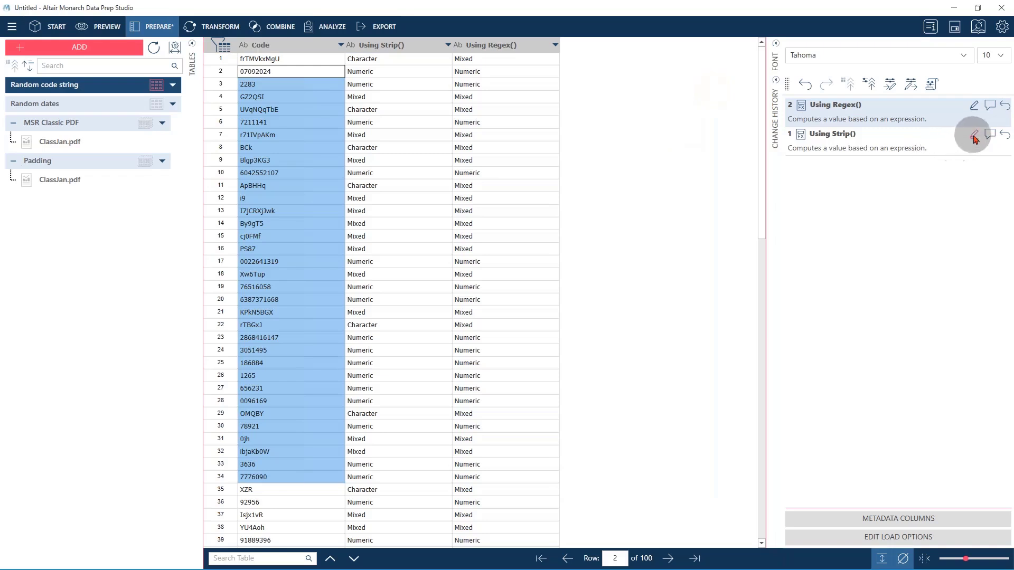
pyautogui.click(974, 136)
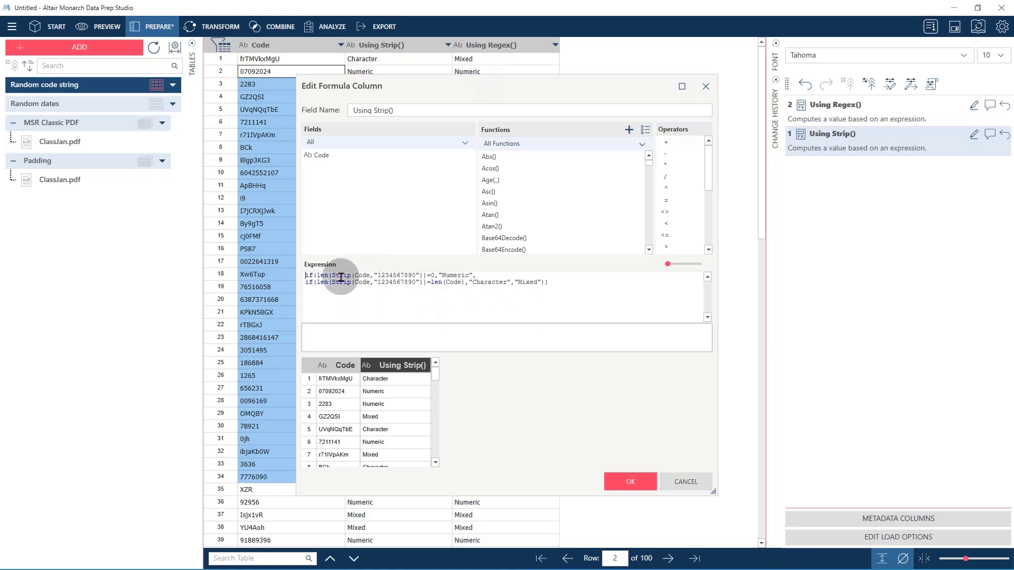
pyautogui.moveTo(332, 276); pyautogui.dragTo(413, 274)
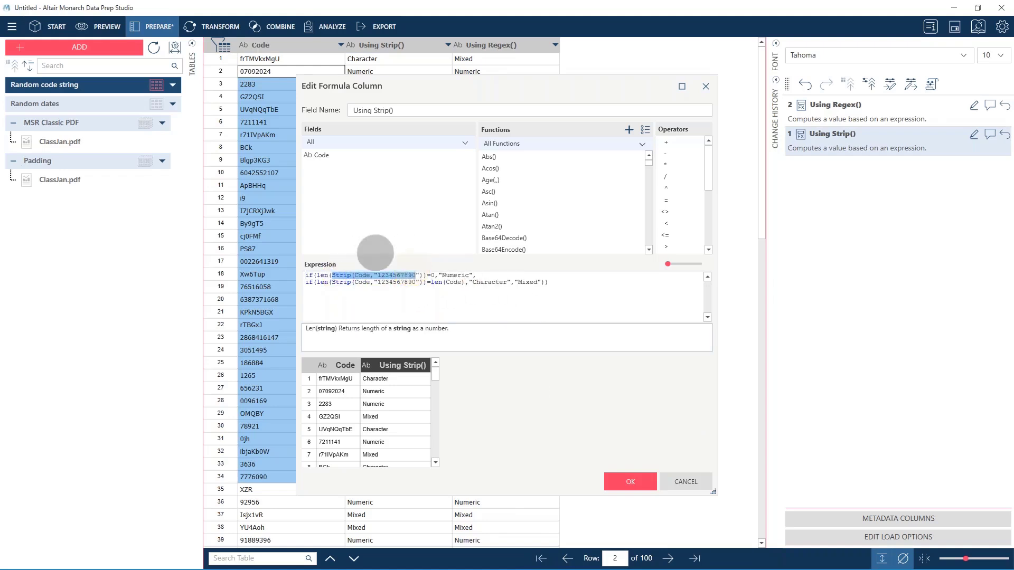
pyautogui.click(325, 275)
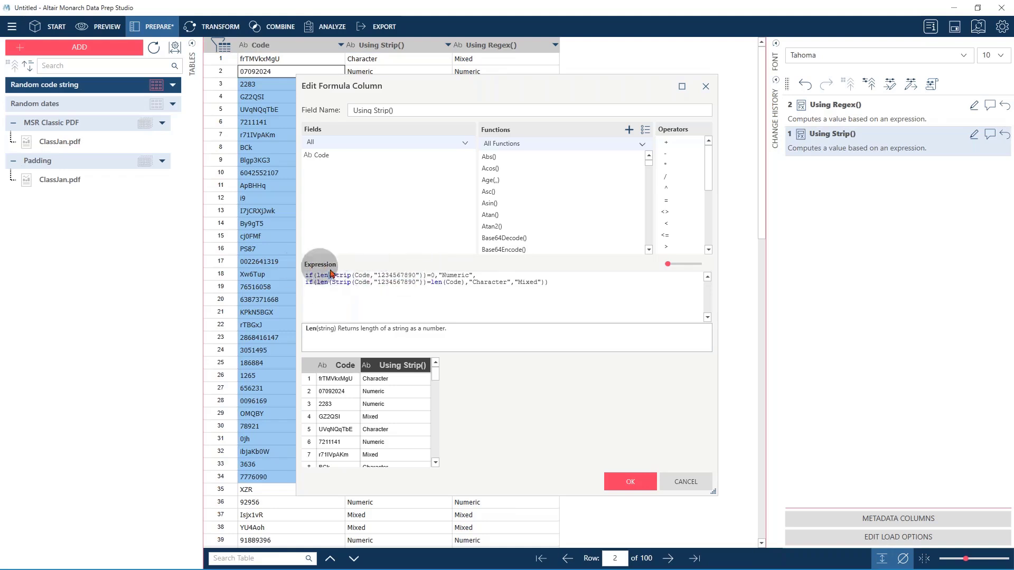
pyautogui.click(677, 481)
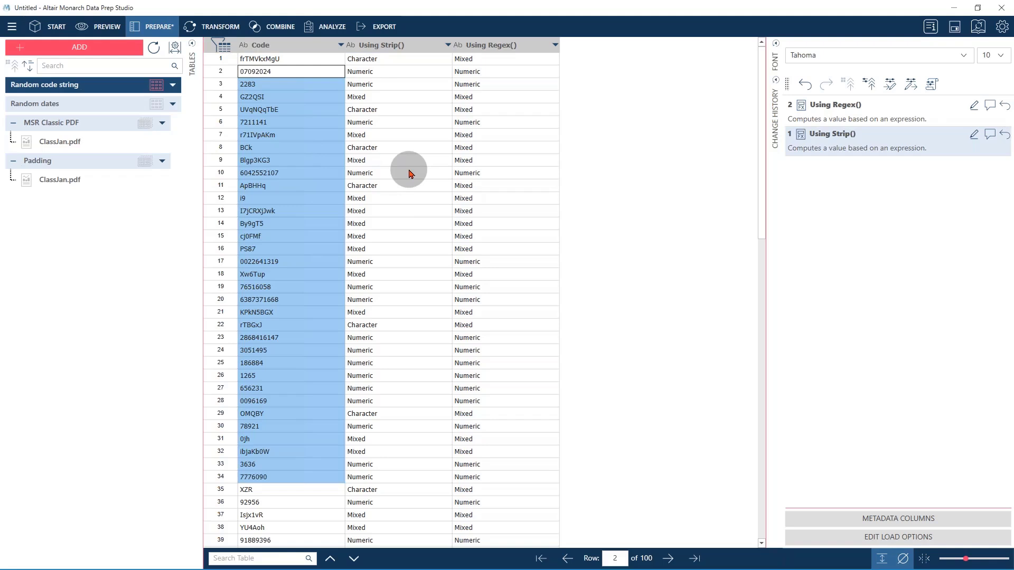
# Open the Random dates table and select all values in its Random Dates column
pyautogui.click(52, 104)
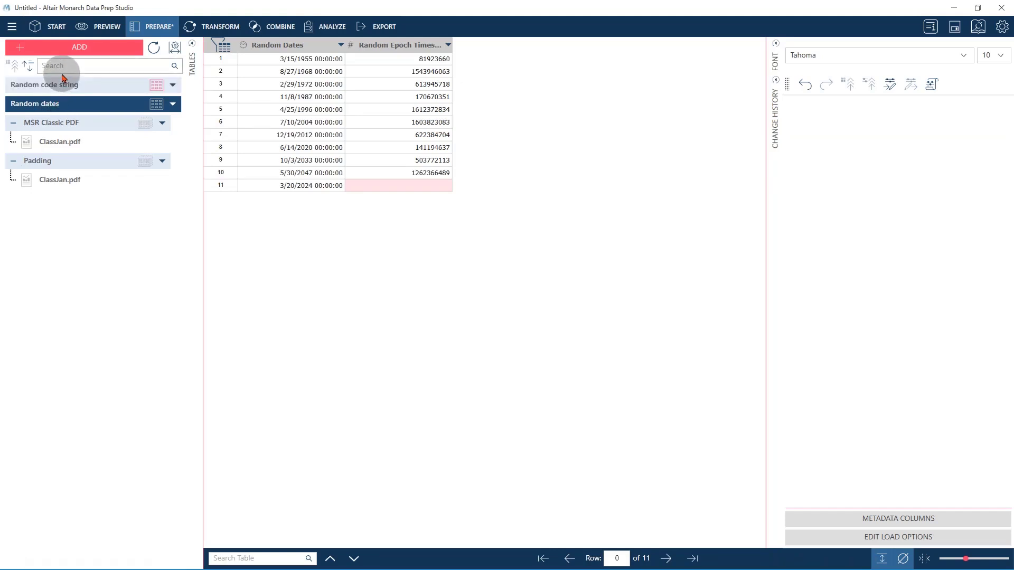
pyautogui.click(103, 92)
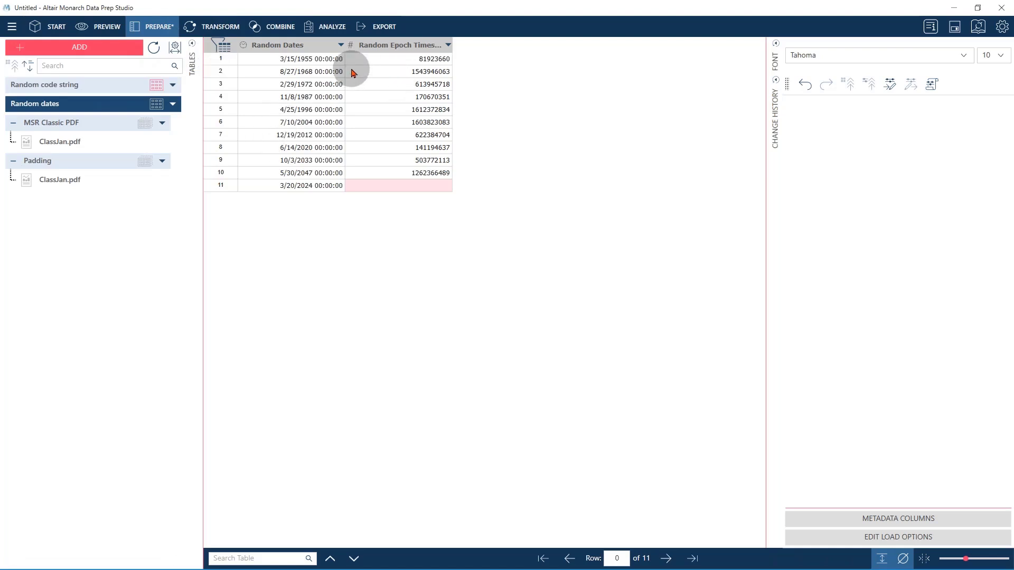
pyautogui.click(341, 45)
pyautogui.moveTo(292, 62); pyautogui.dragTo(296, 189)
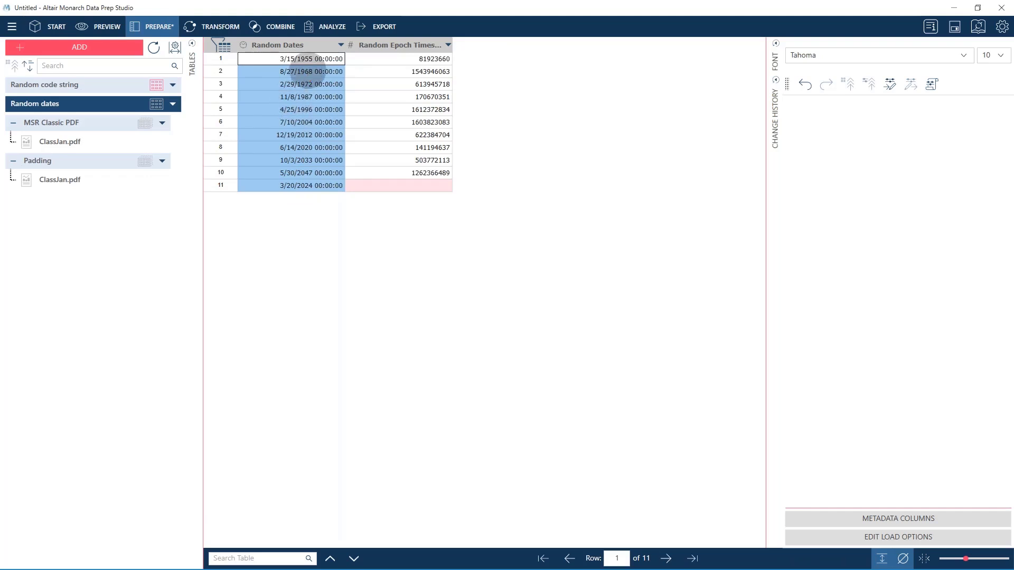
# Start a new formula column from the Random Dates column and insert the LastDay date function into its expression
pyautogui.click(341, 44)
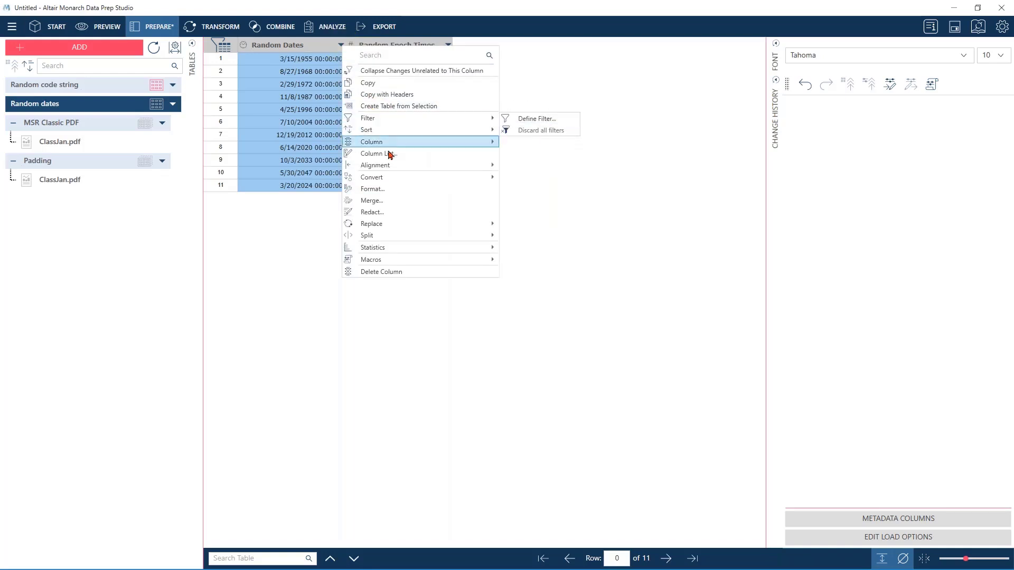
pyautogui.click(389, 144)
pyautogui.click(553, 142)
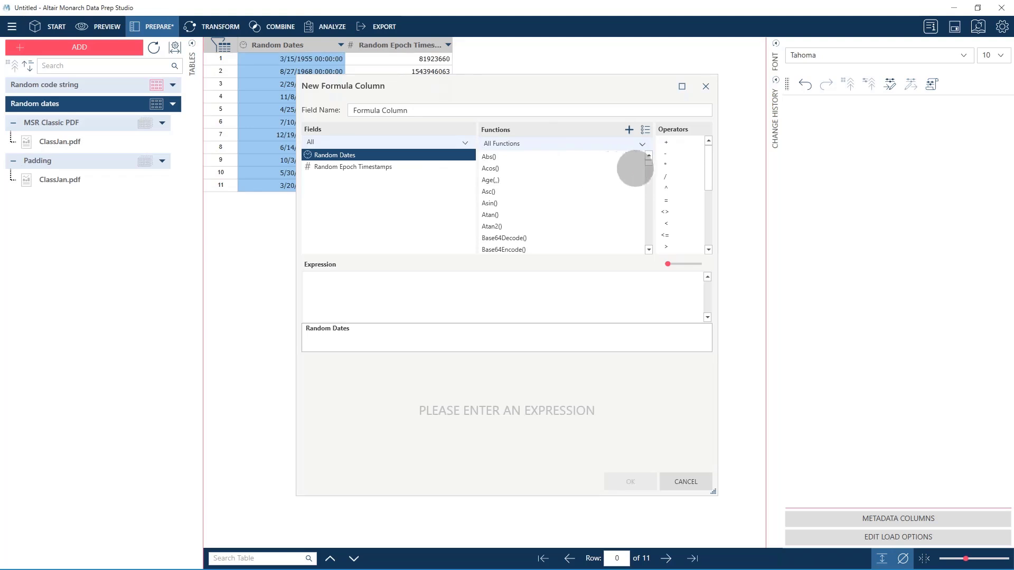
pyautogui.click(632, 144)
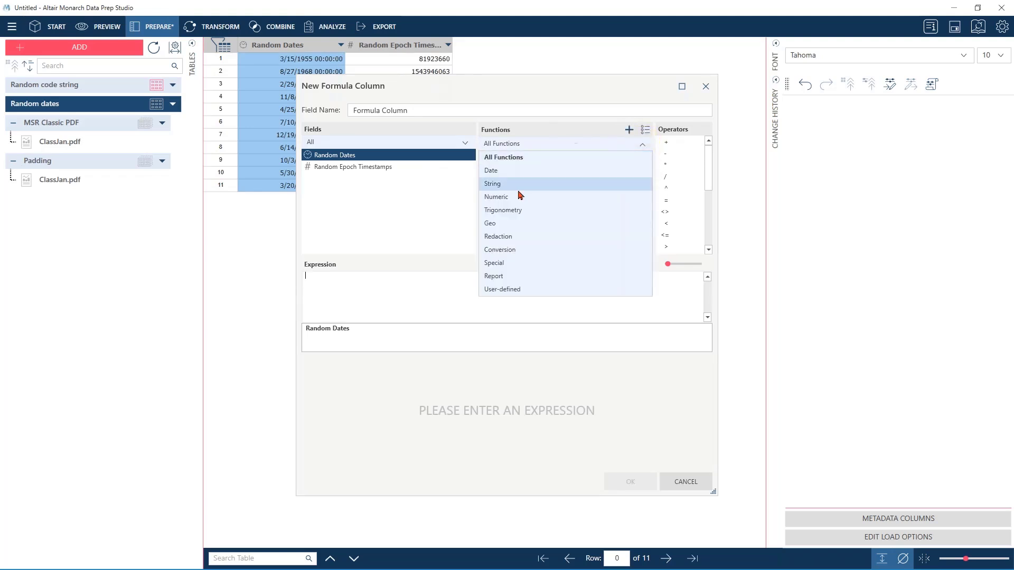
pyautogui.click(516, 177)
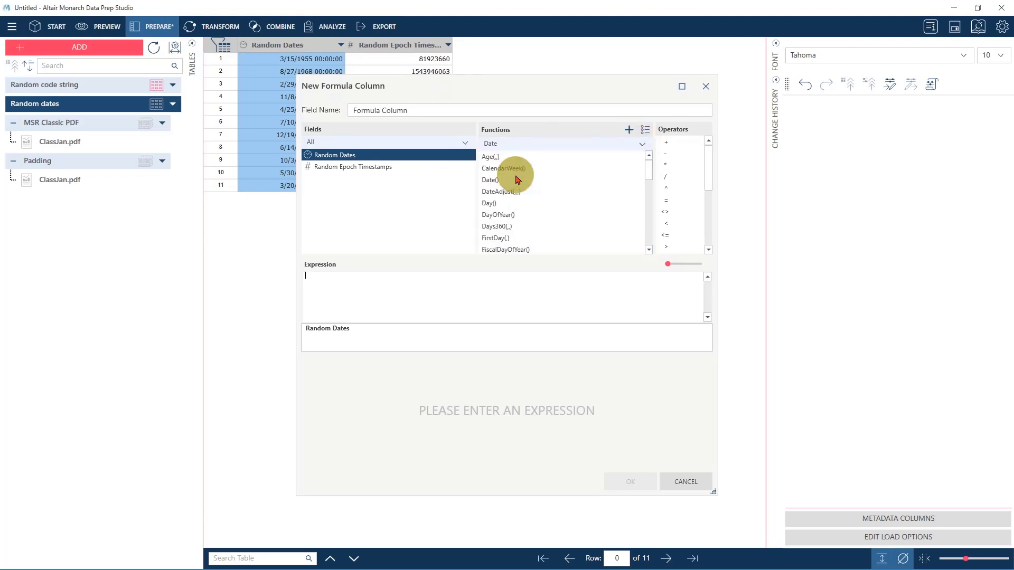
pyautogui.scroll(-5, 574, 183)
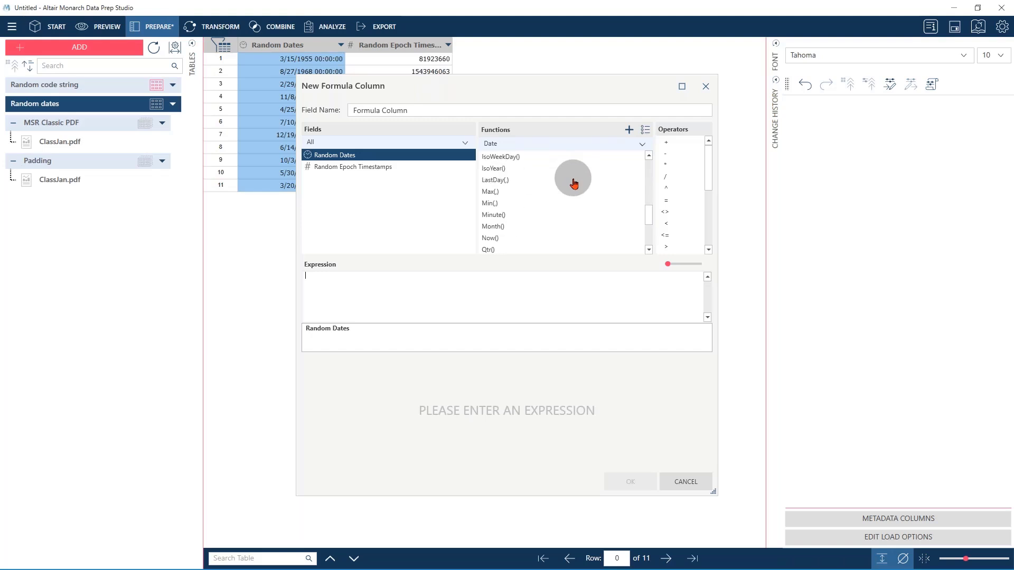
pyautogui.moveTo(495, 184)
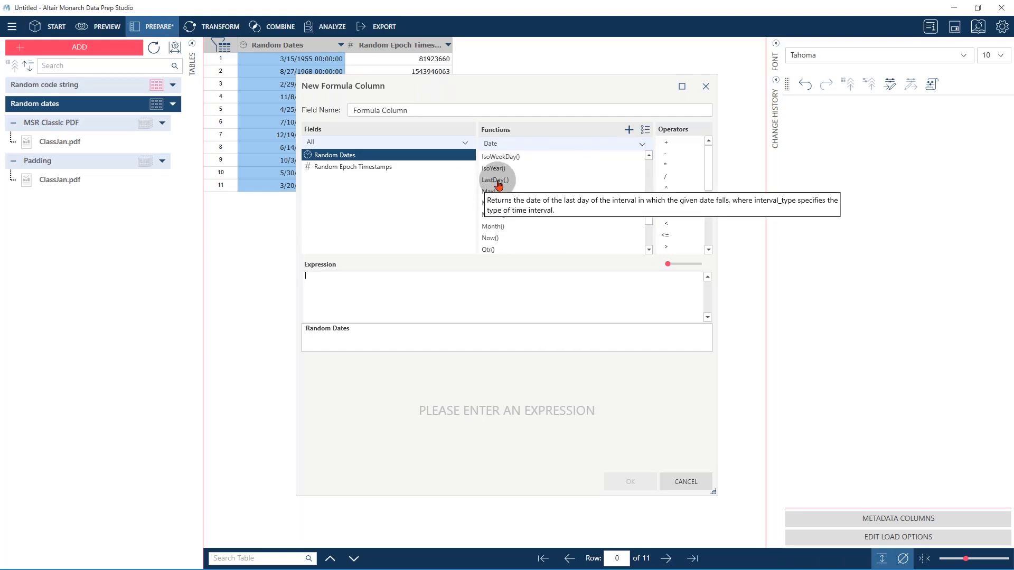
pyautogui.doubleClick(496, 181)
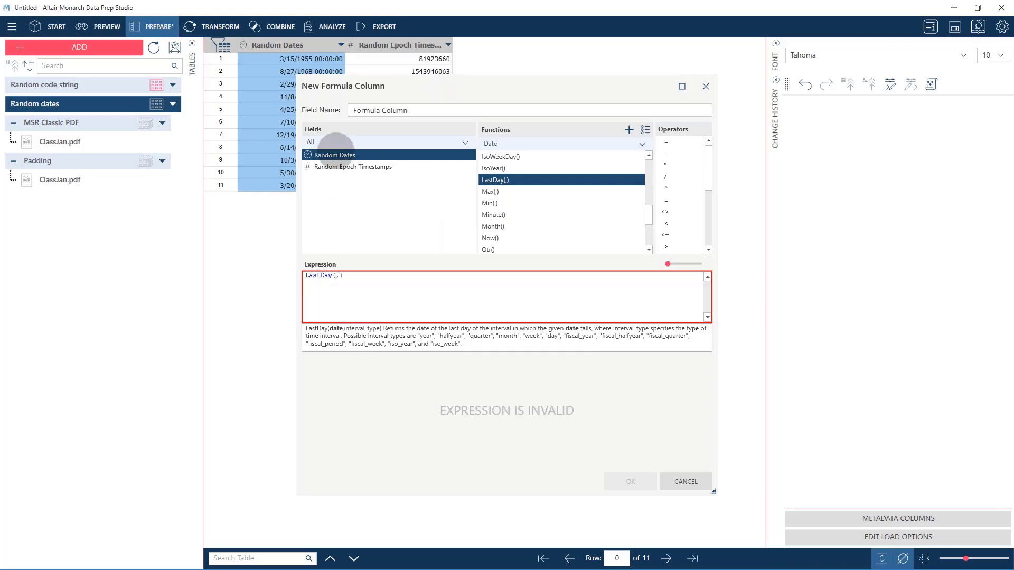
# Fill in the LastDay arguments with the Random Dates field and the interval type "month"
pyautogui.click(336, 157)
pyautogui.doubleClick(335, 157)
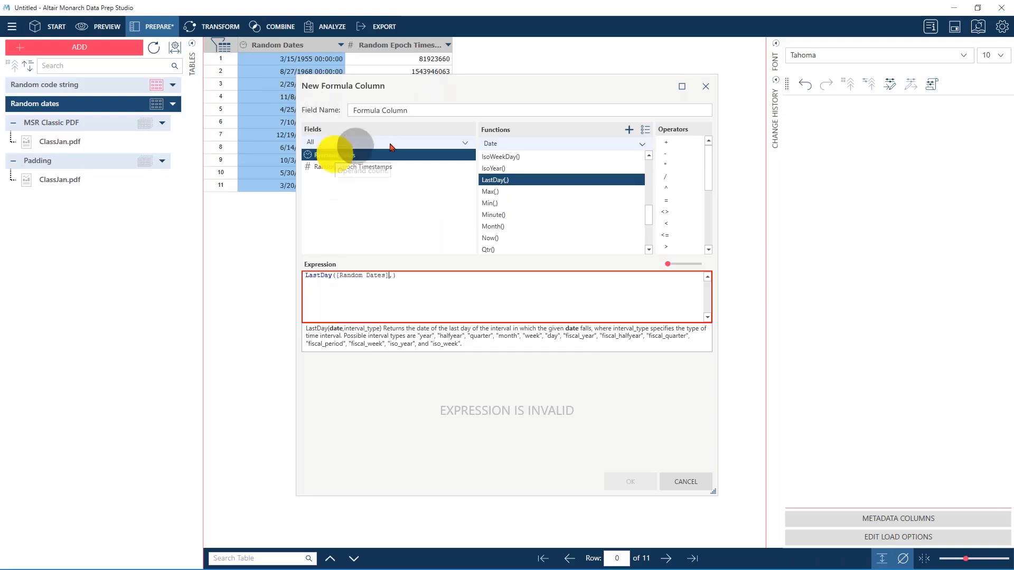
pyautogui.press('Right')
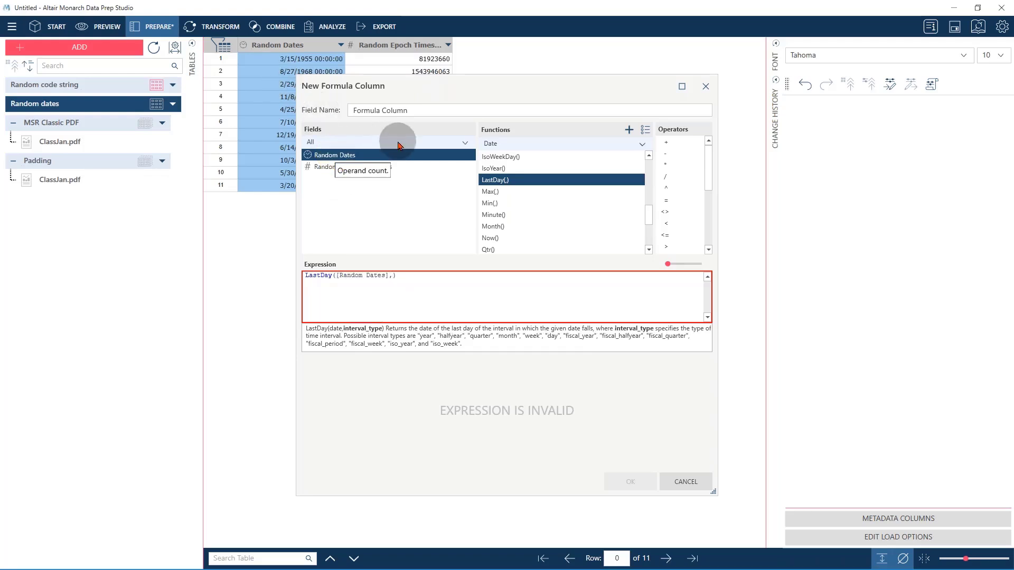
pyautogui.write('"')
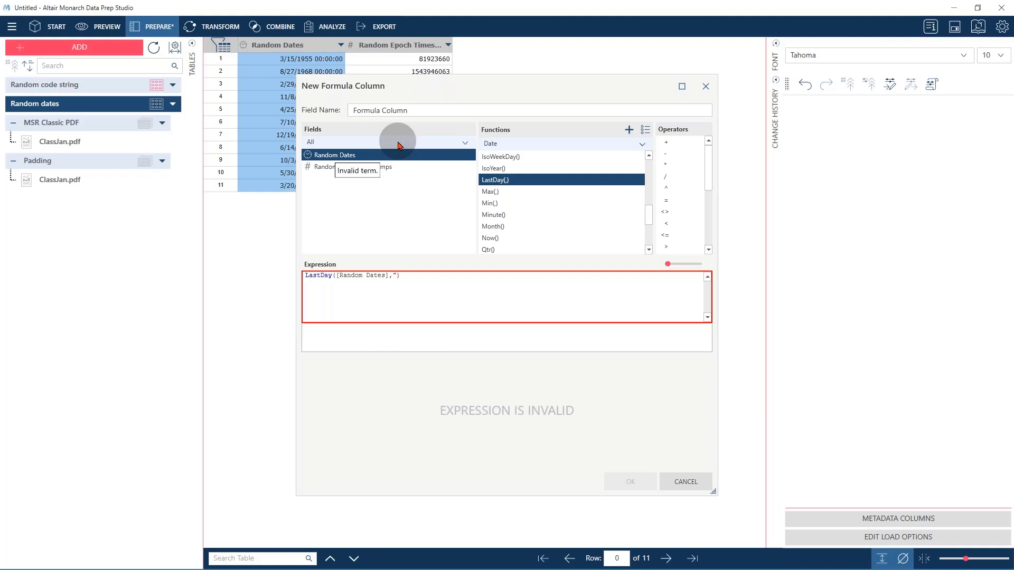
pyautogui.write('month"')
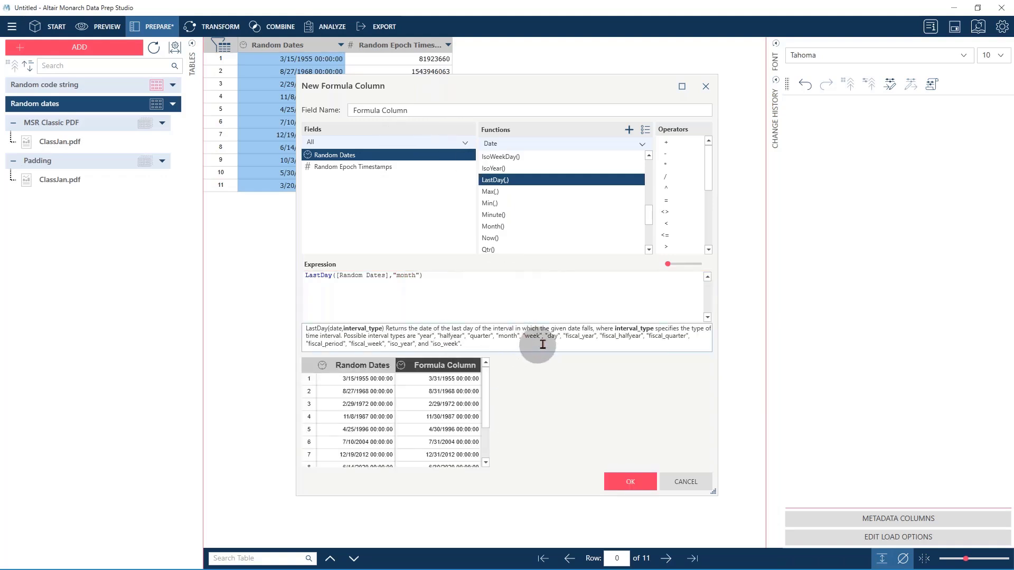
pyautogui.moveTo(655, 332); pyautogui.dragTo(663, 348)
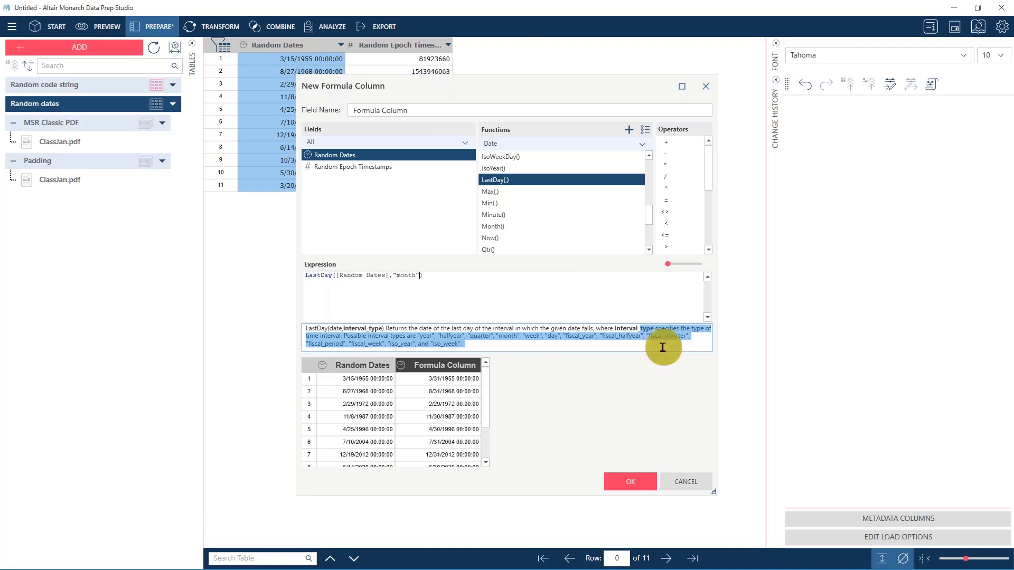
pyautogui.click(422, 336)
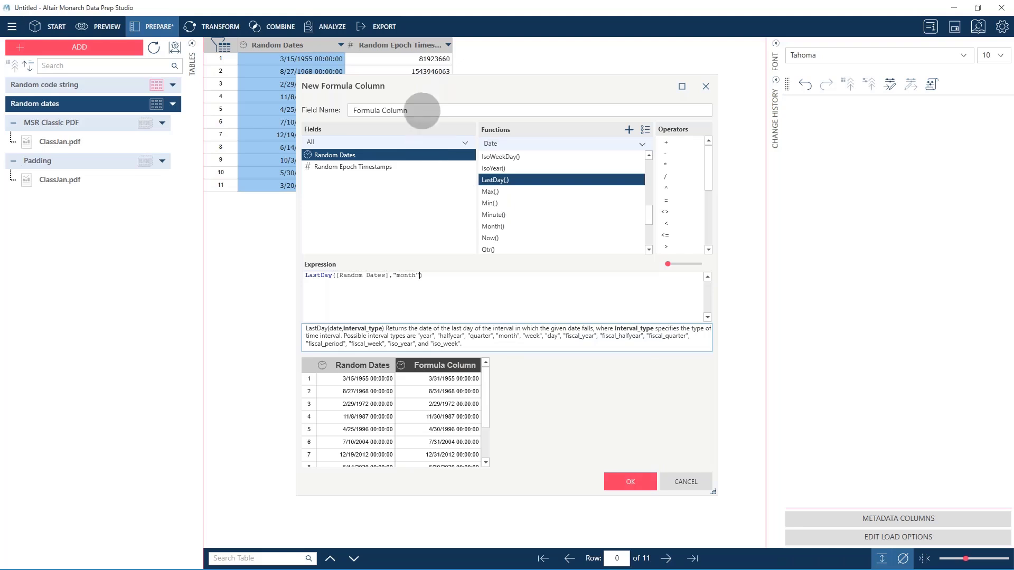
# Name the formula column "LastDay of Current using lastday" and add it to the table
pyautogui.click(422, 111)
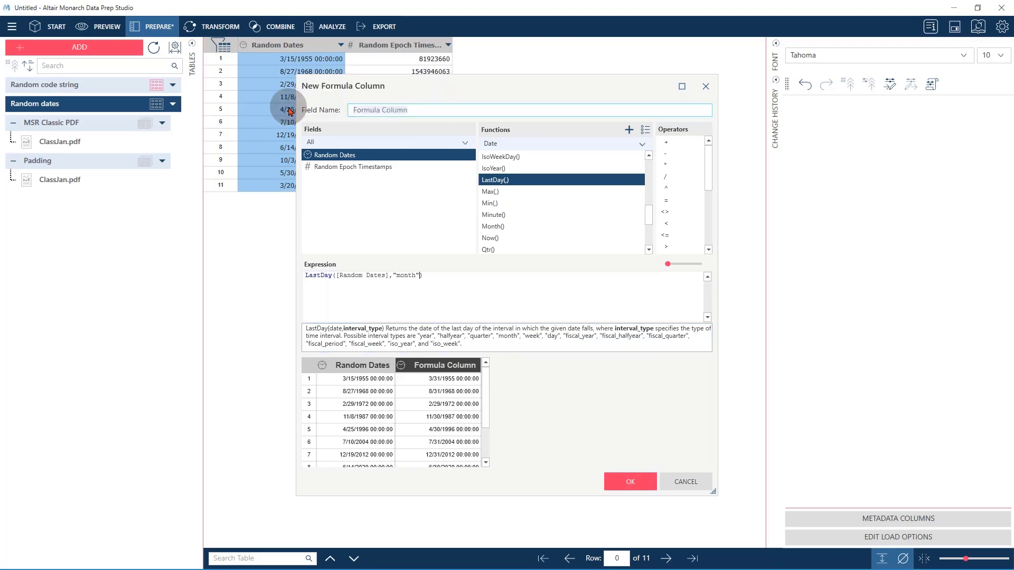
pyautogui.write('Last')
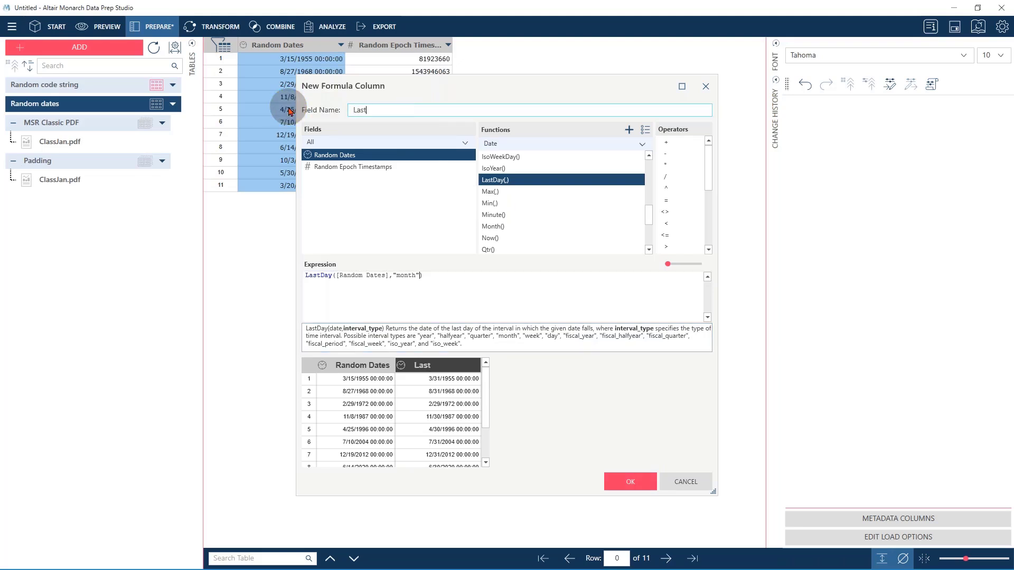
pyautogui.write('Day of Current using lastday')
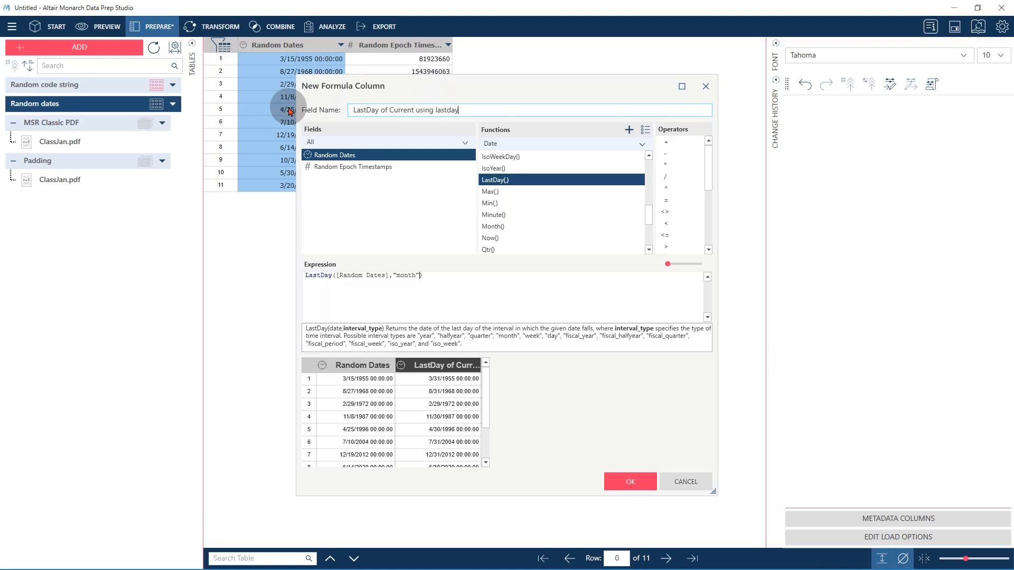
pyautogui.press('Return')
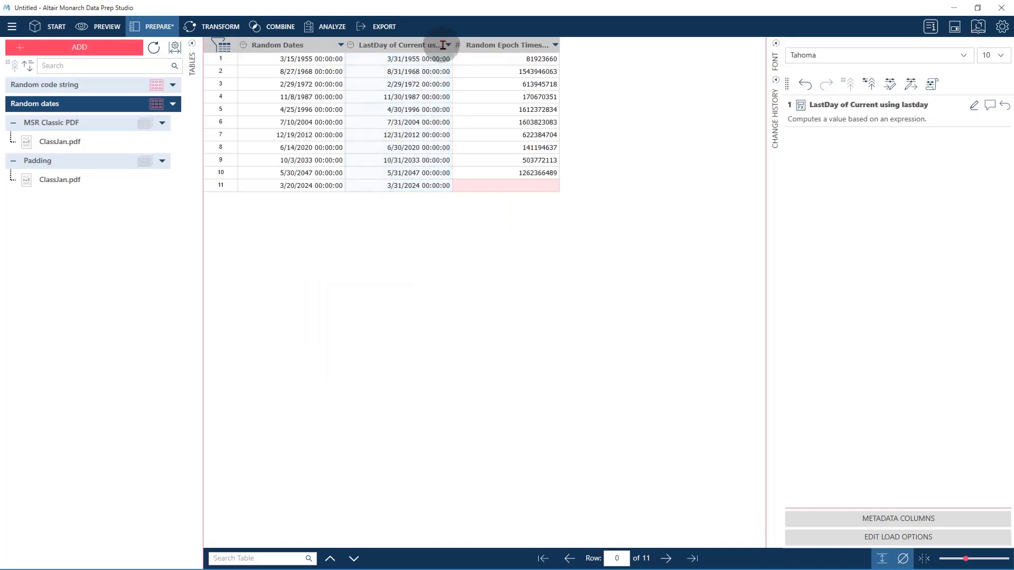
# Format the LastDay of Current using lastday column as Short Date
pyautogui.click(442, 45)
pyautogui.rightClick(444, 44)
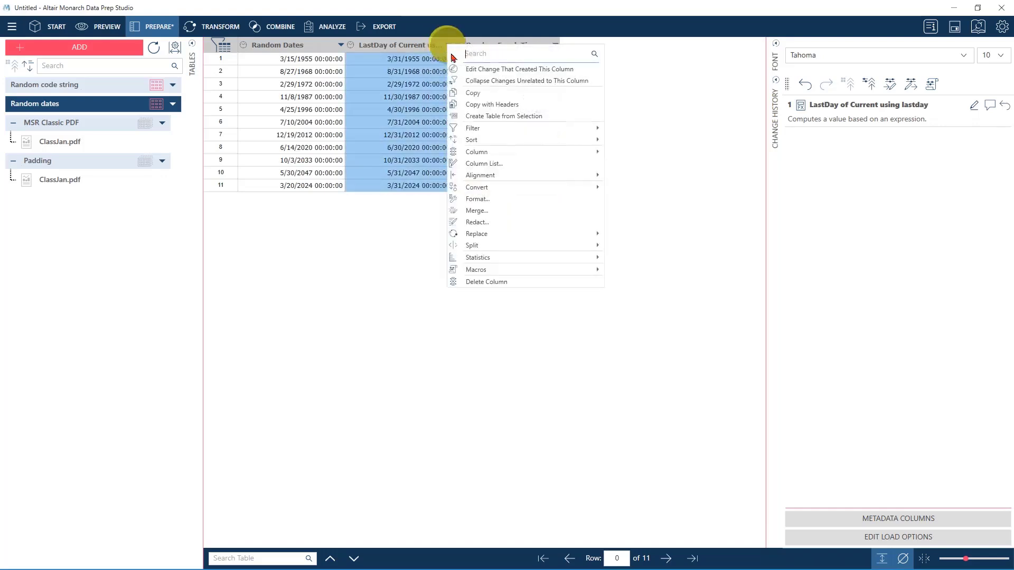
pyautogui.click(504, 202)
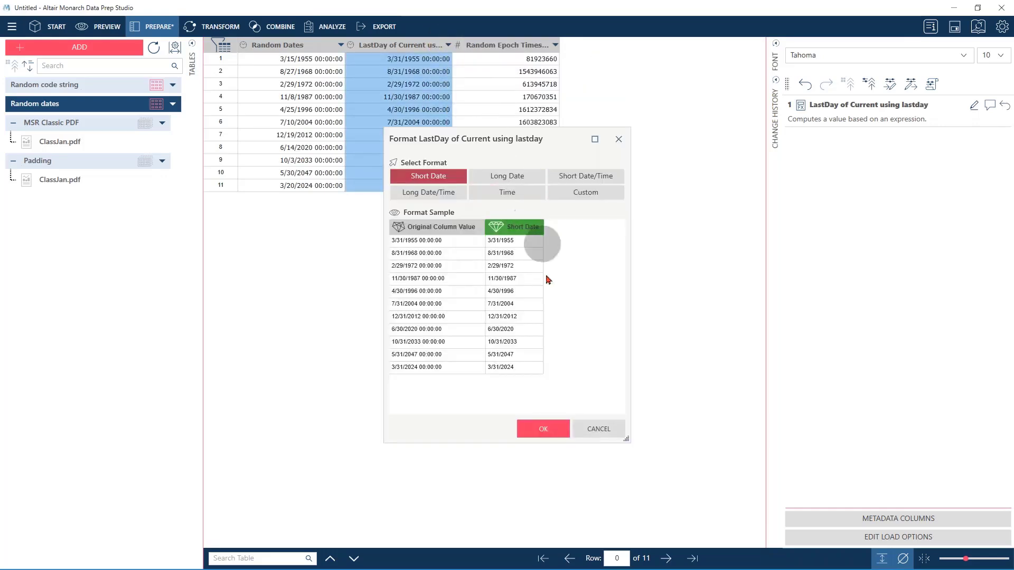
pyautogui.click(549, 426)
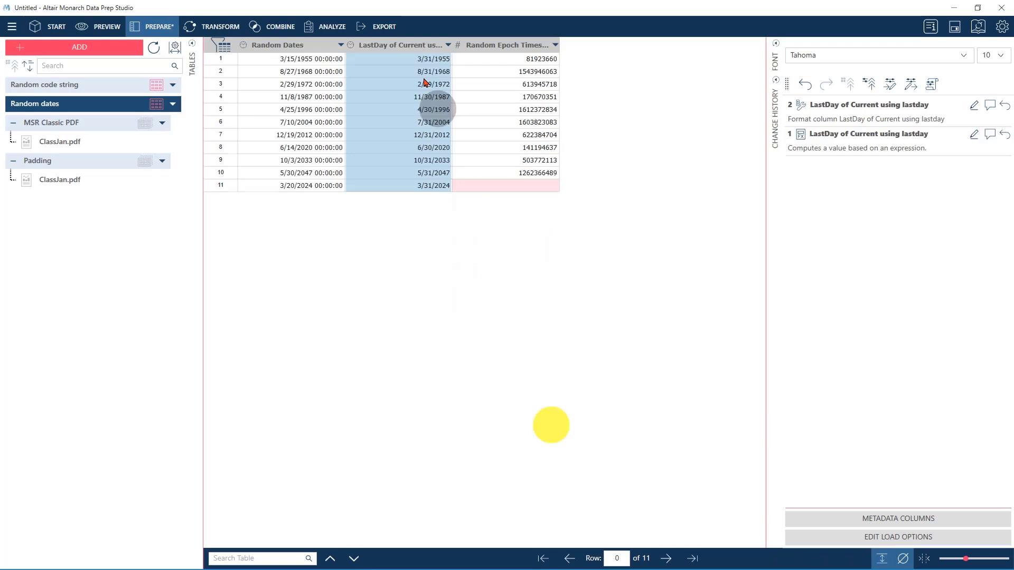
pyautogui.click(306, 65)
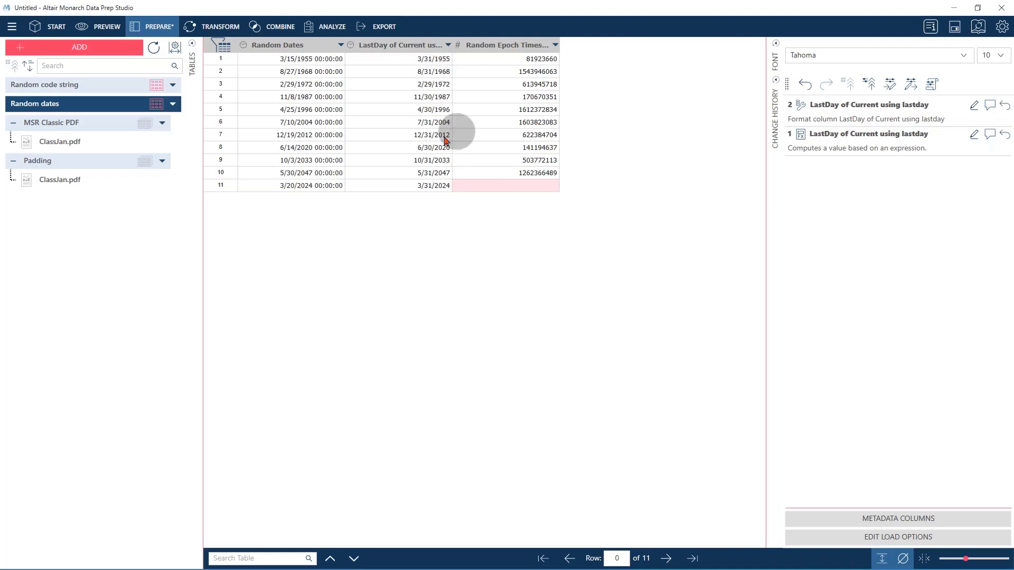
# Start another formula column from the LastDay of Current using lastday column and insert the DateAdjust function into its expression
pyautogui.click(449, 45)
pyautogui.rightClick(448, 45)
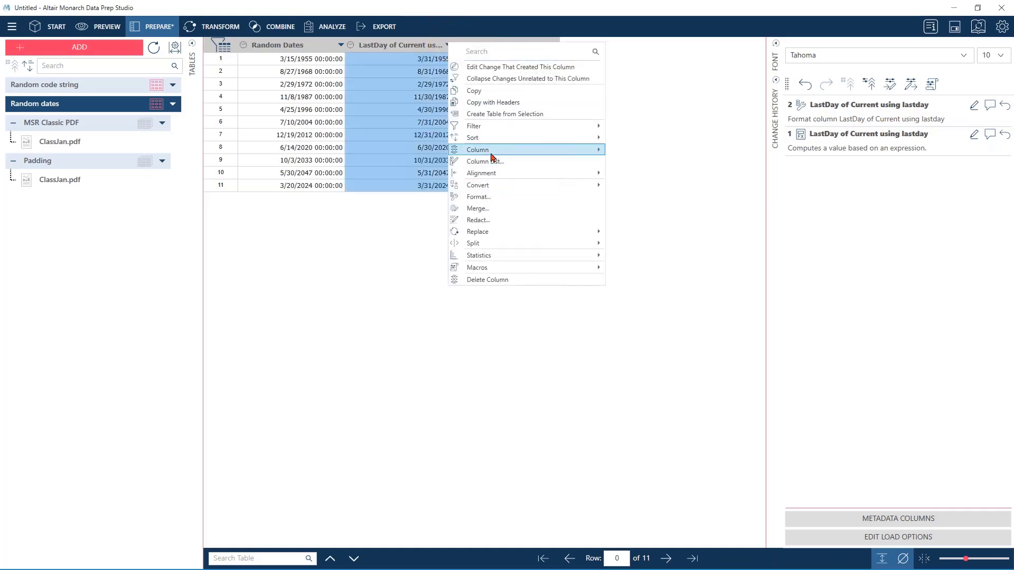
pyautogui.moveTo(478, 150)
pyautogui.click(639, 153)
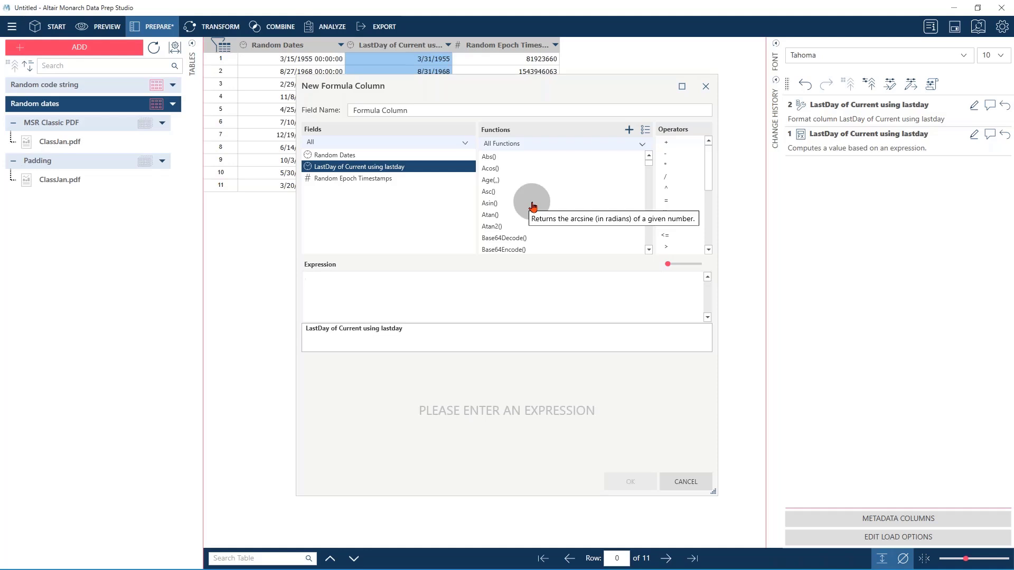
pyautogui.click(374, 285)
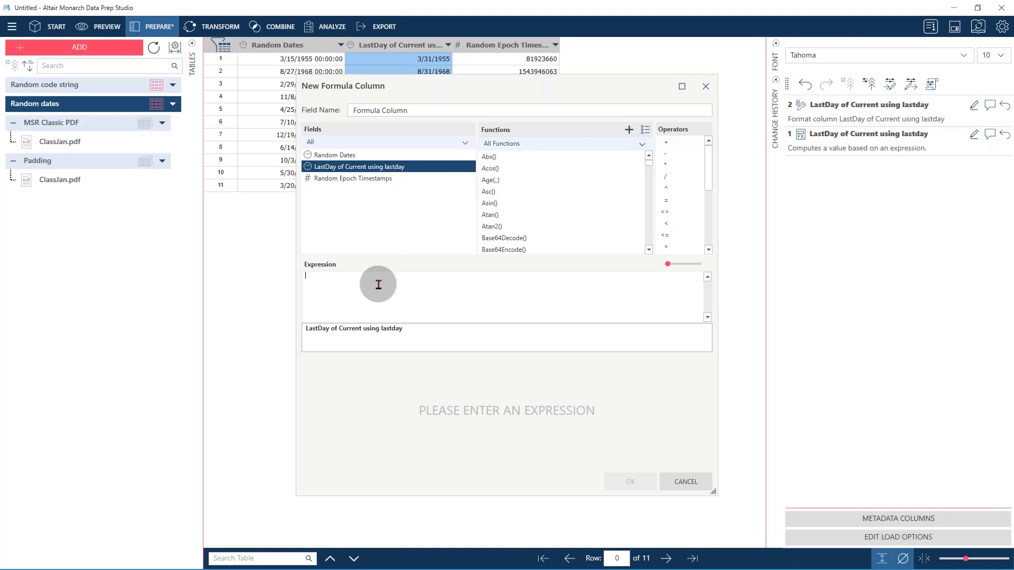
pyautogui.scroll(-5, 555, 206)
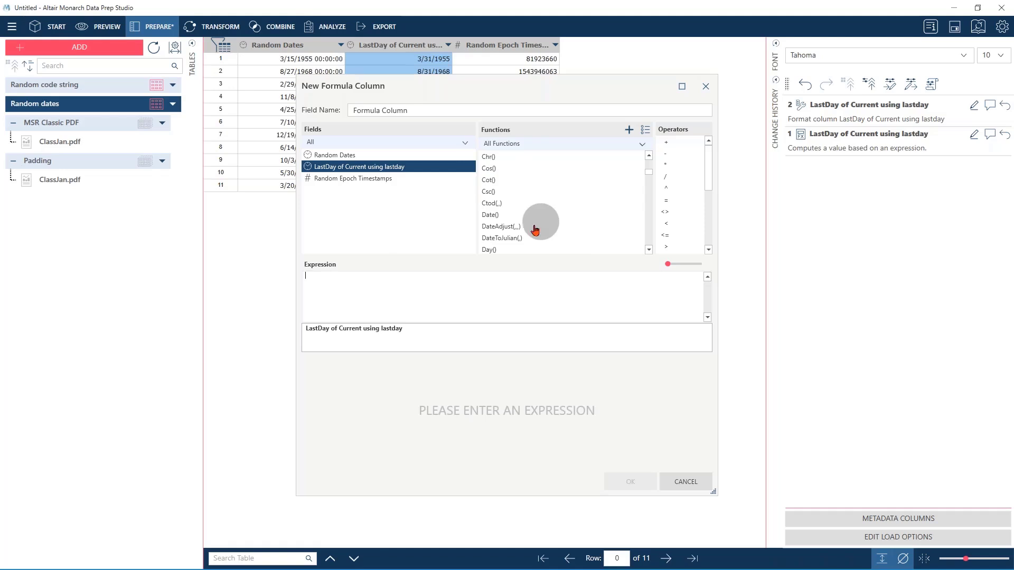
pyautogui.doubleClick(496, 227)
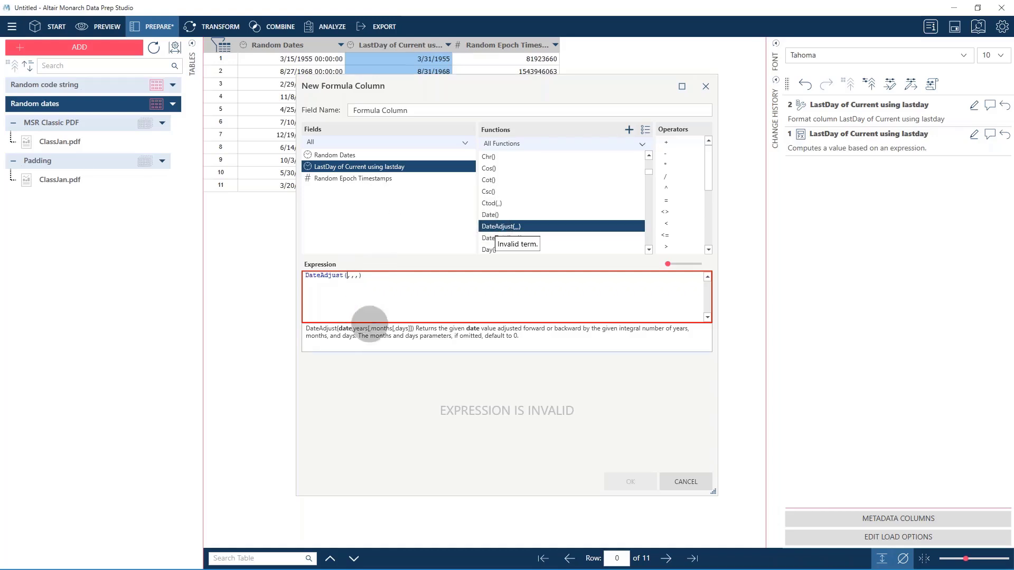
# Fill in the DateAdjust arguments with the Random Dates field, 0 years, 1 month and 0 days
pyautogui.doubleClick(340, 154)
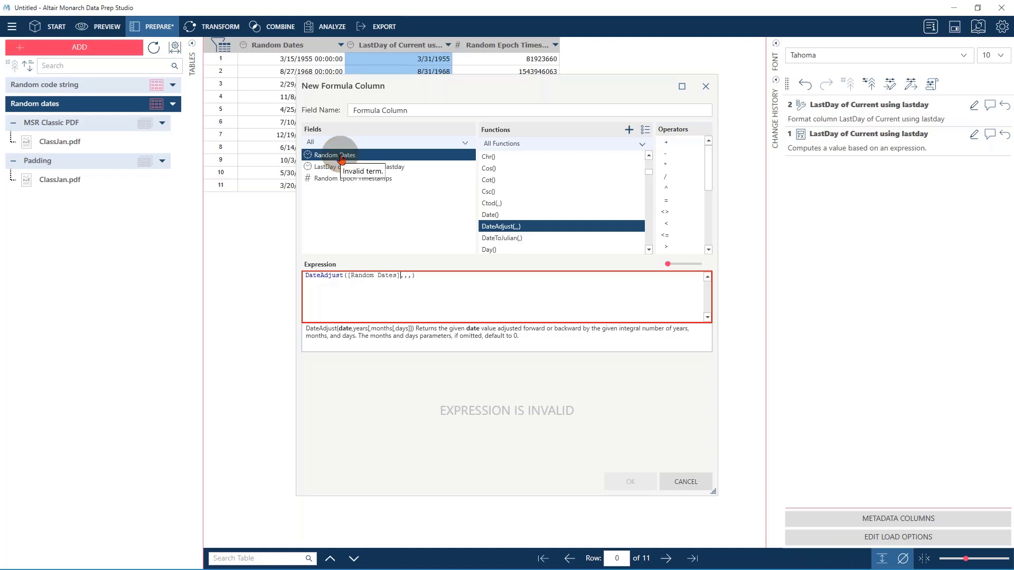
pyautogui.press('Right')
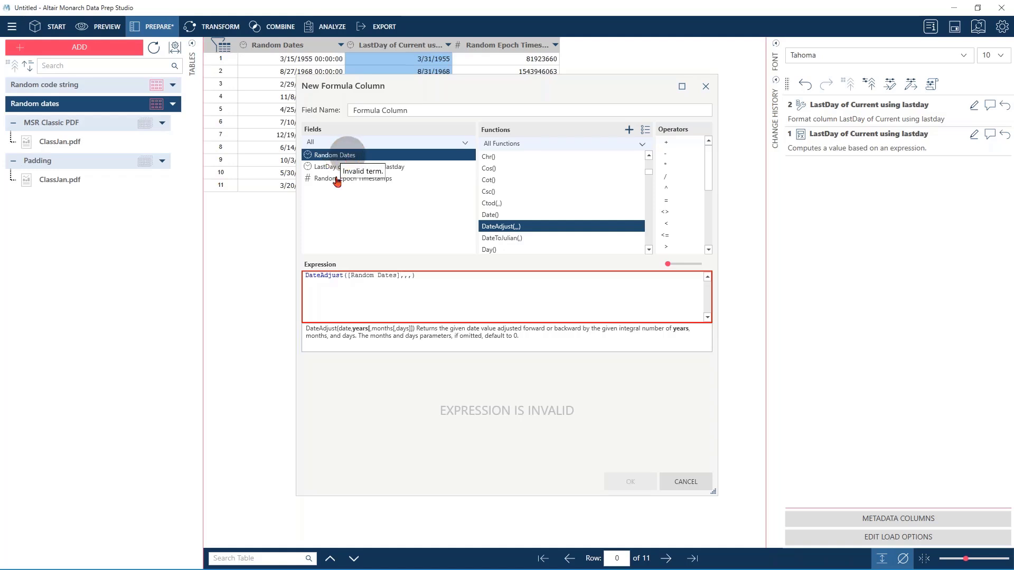
pyautogui.press('Left')
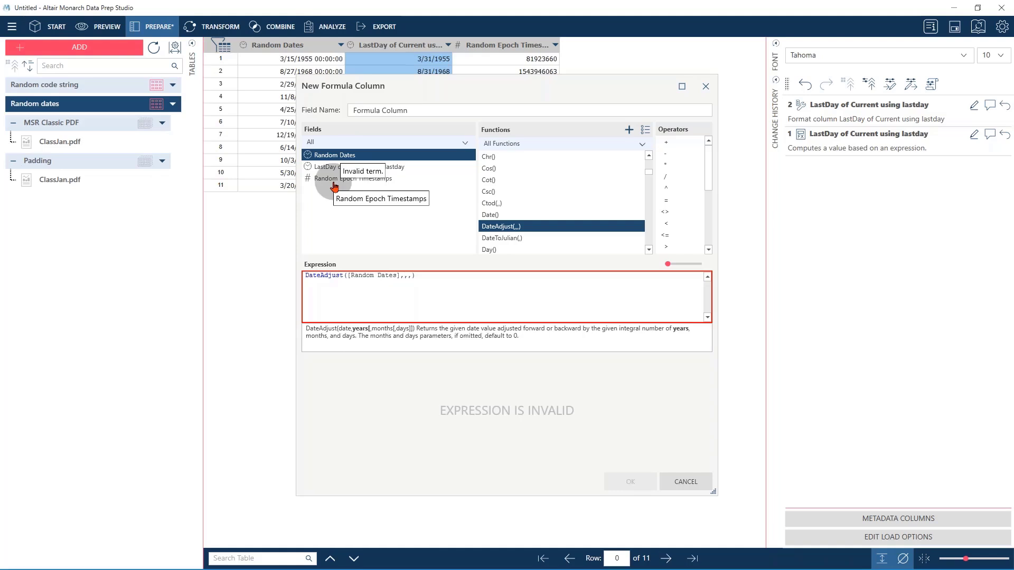
pyautogui.write('0,')
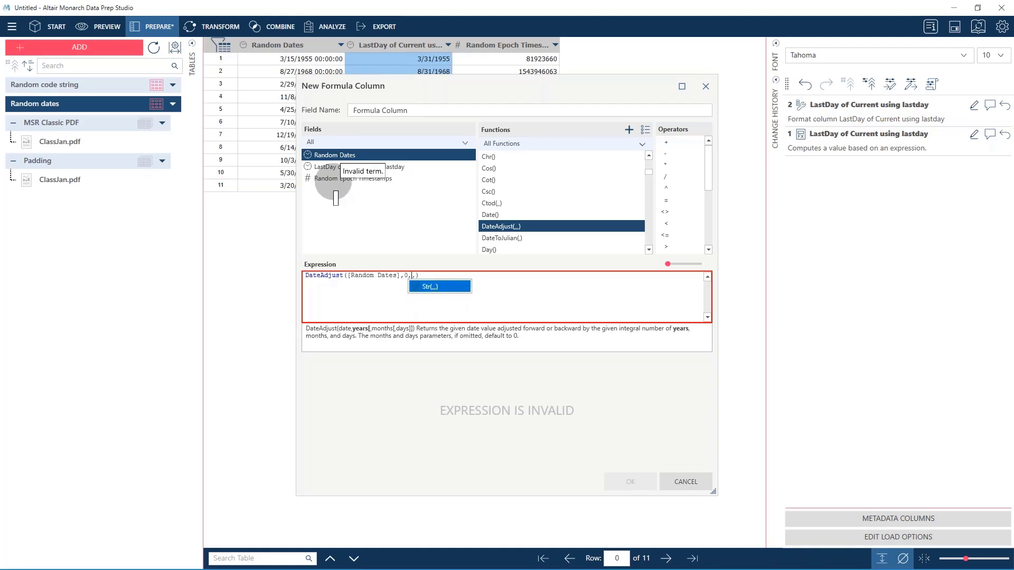
pyautogui.write('12')
pyautogui.press('BackSpace')
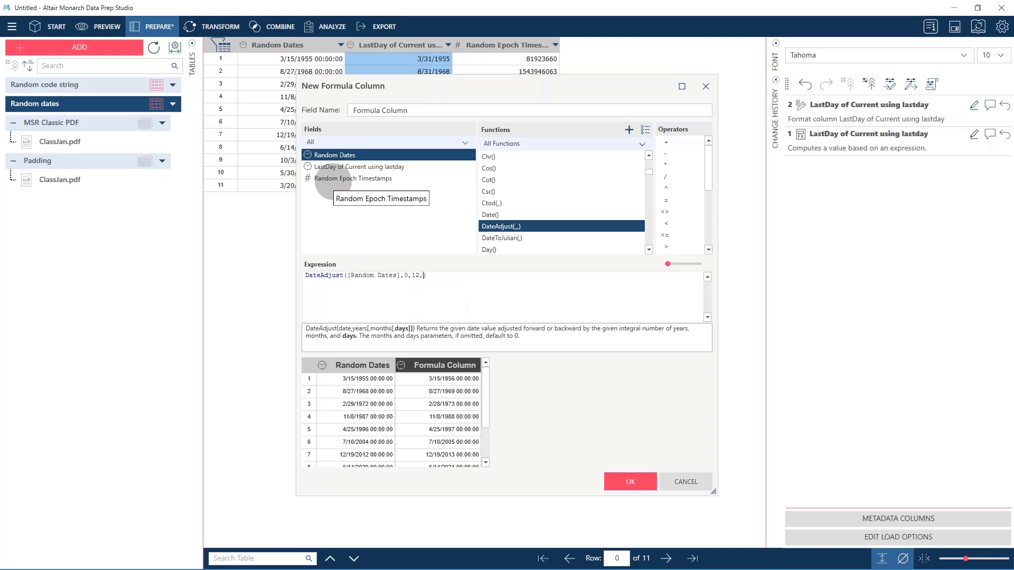
pyautogui.press('Right')
pyautogui.write('0')
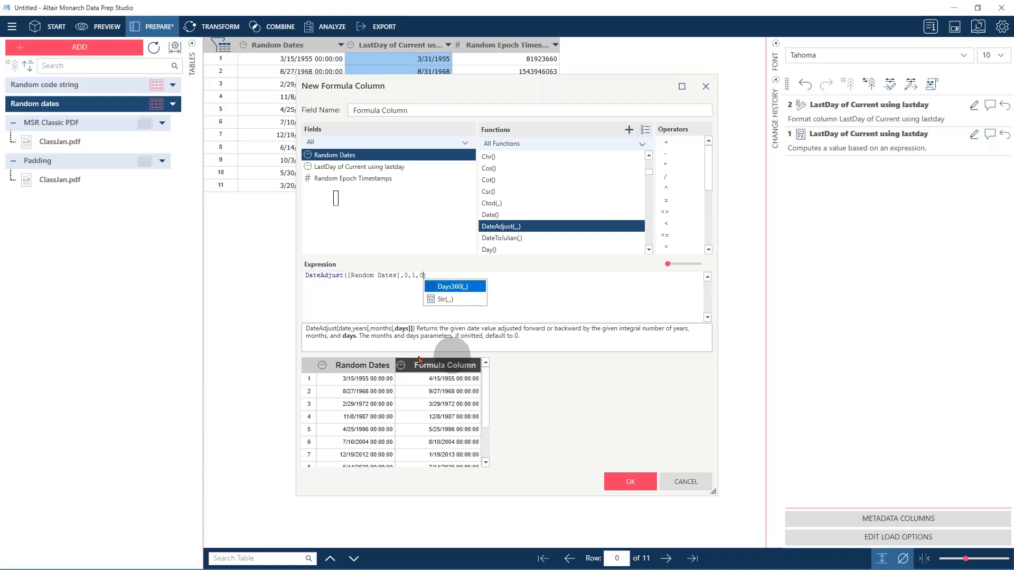
# Wrap the DateAdjust expression in a FirstDay function with the interval type "month"
pyautogui.click(307, 276)
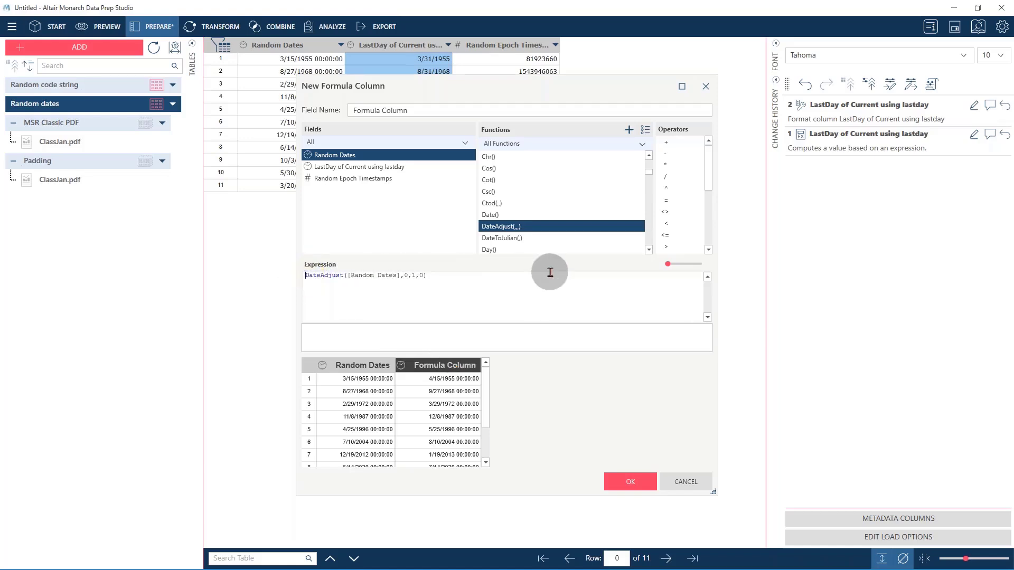
pyautogui.write('firstday')
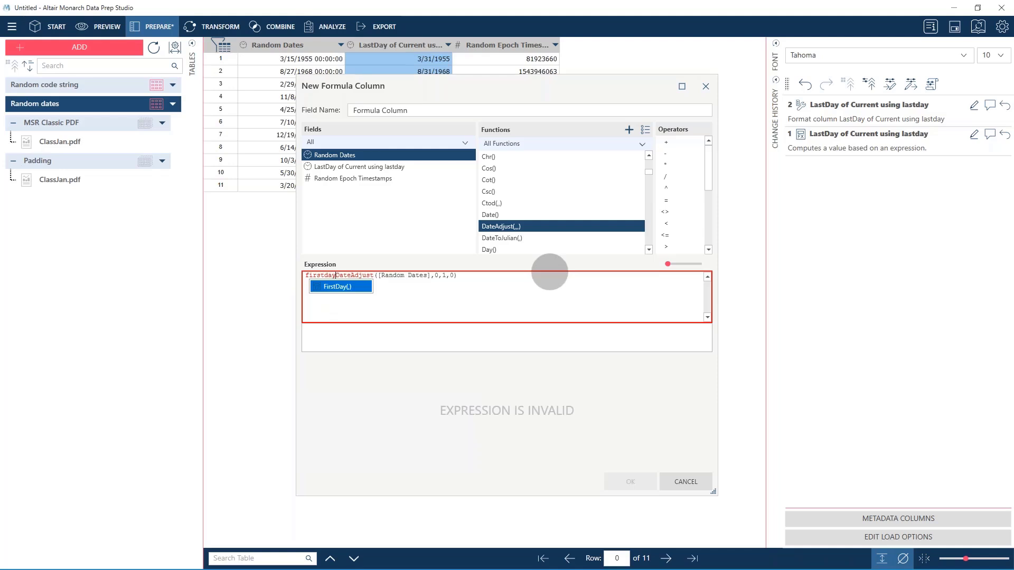
pyautogui.write('(')
pyautogui.press('Right')
pyautogui.press('Right')
pyautogui.press('Right')
pyautogui.press('Right')
pyautogui.press('Right')
pyautogui.press('Right')
pyautogui.press('Right')
pyautogui.press('Right')
pyautogui.press('Right')
pyautogui.press('Right')
pyautogui.press('Right')
pyautogui.press('Right')
pyautogui.press('Right')
pyautogui.press('Right')
pyautogui.press('Right')
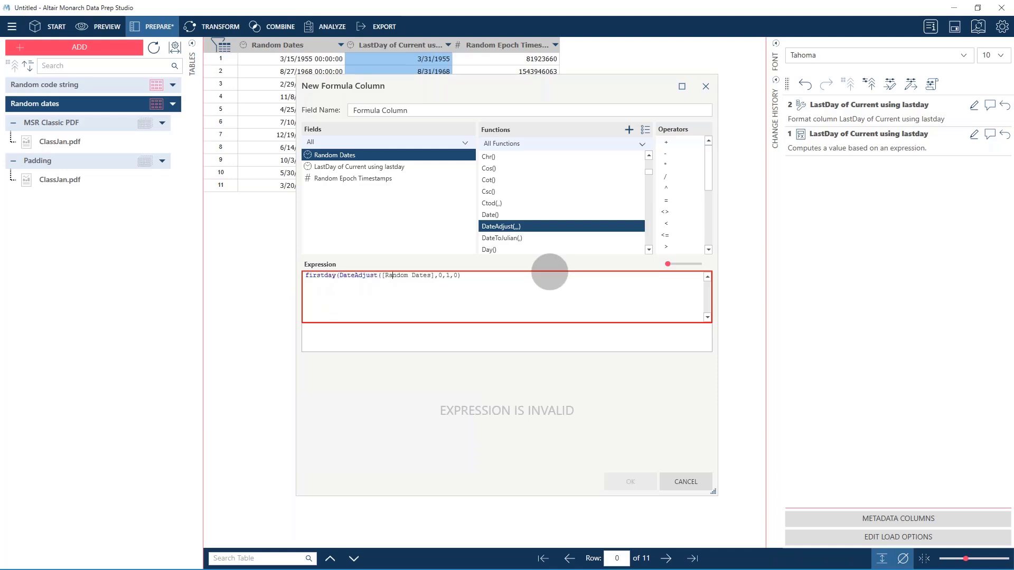
pyautogui.press('Right')
pyautogui.press('Right')
pyautogui.press('Right')
pyautogui.press('Right')
pyautogui.press('Right')
pyautogui.press('Right')
pyautogui.press('Right')
pyautogui.press('Right')
pyautogui.press('Right')
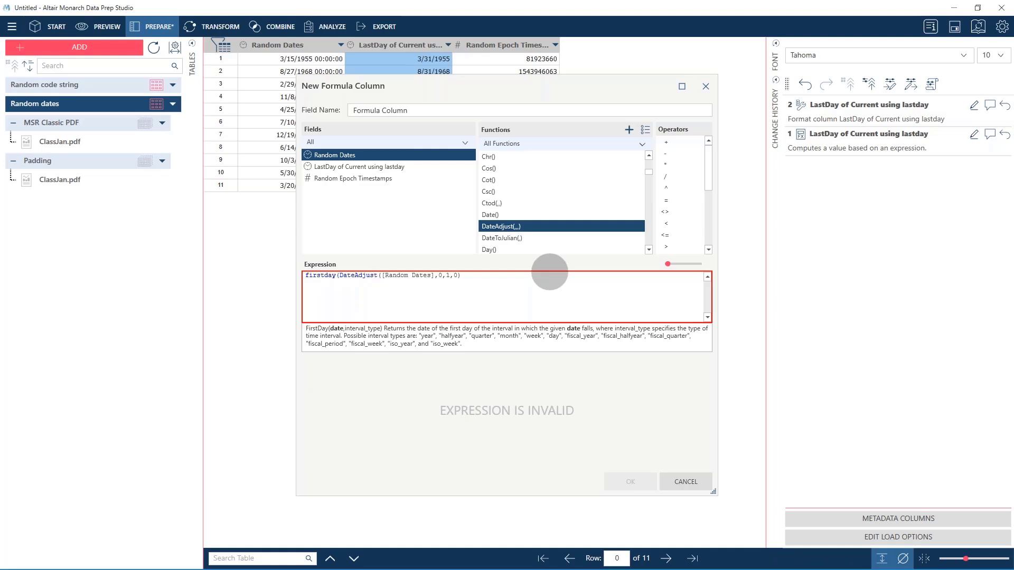
pyautogui.write(',')
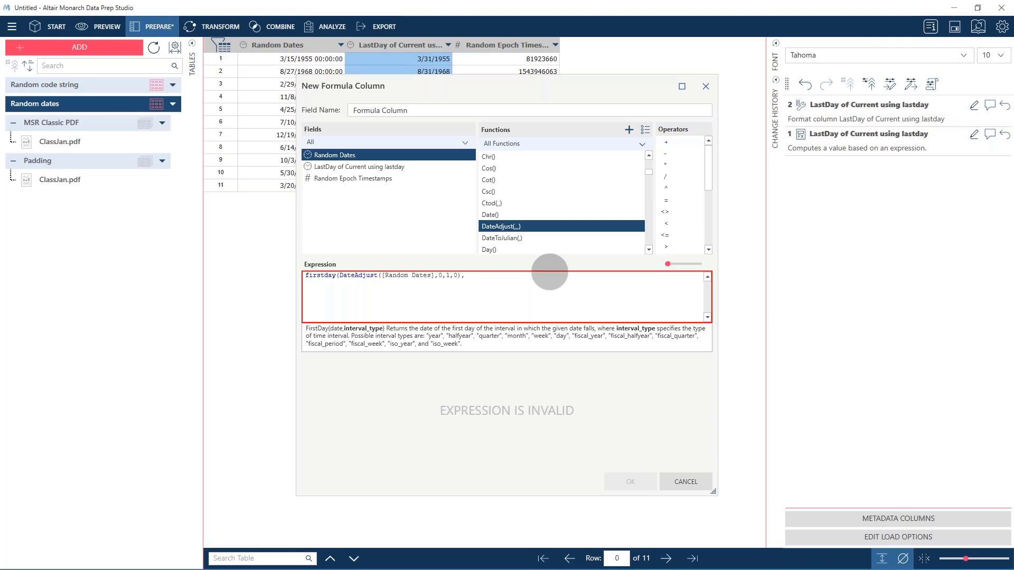
pyautogui.write('"mon')
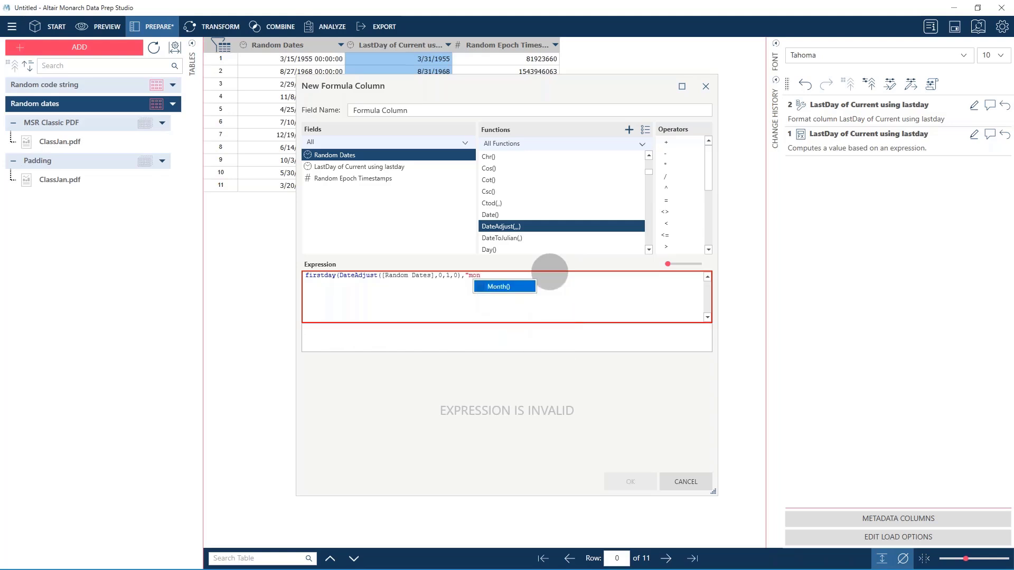
pyautogui.write('th")')
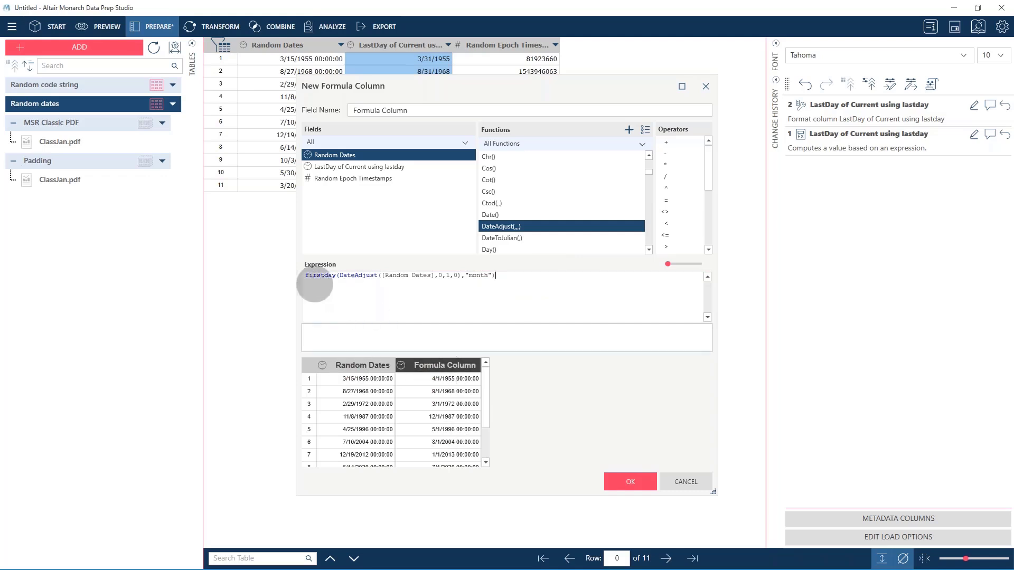
# Wrap the FirstDay expression in an outer DateAdjust with 0 years, 0 months and -1 days
pyautogui.click(309, 275)
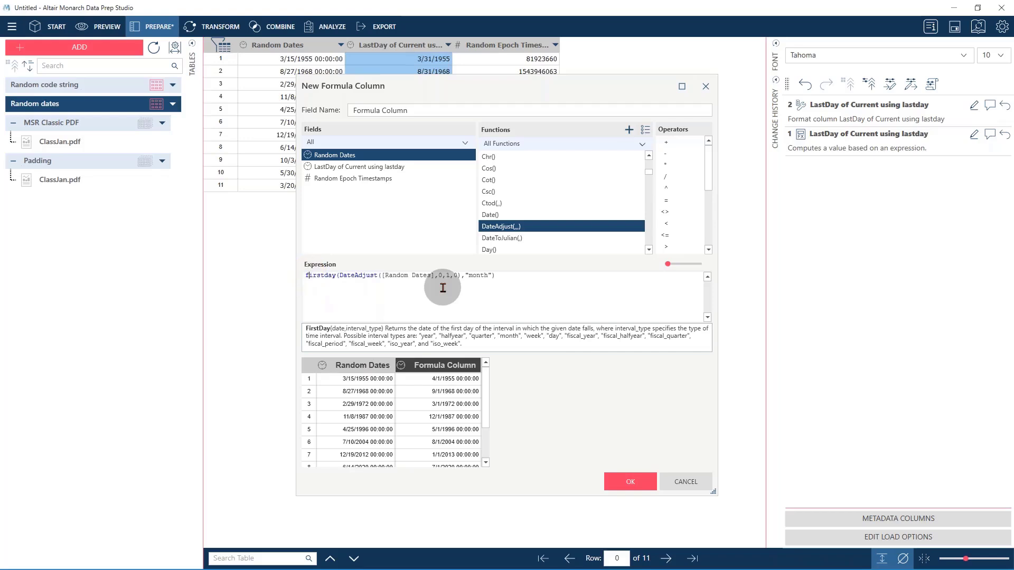
pyautogui.press('Left')
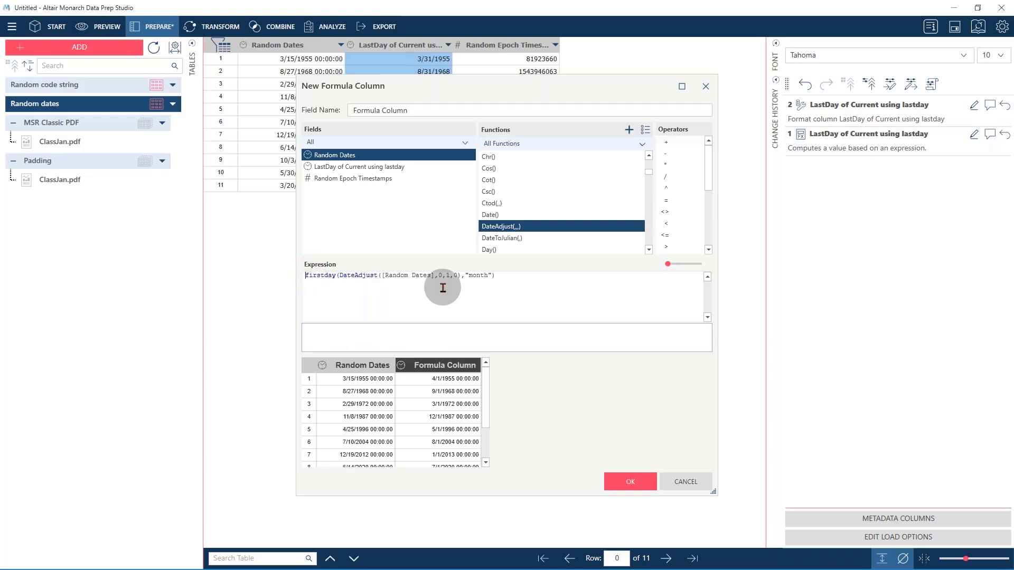
pyautogui.write('datead')
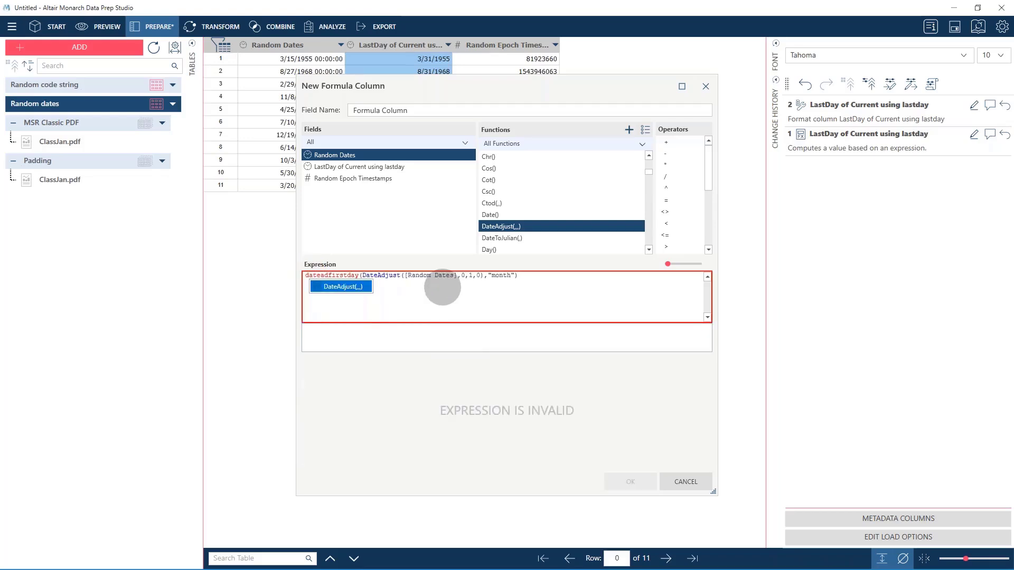
pyautogui.write('just(')
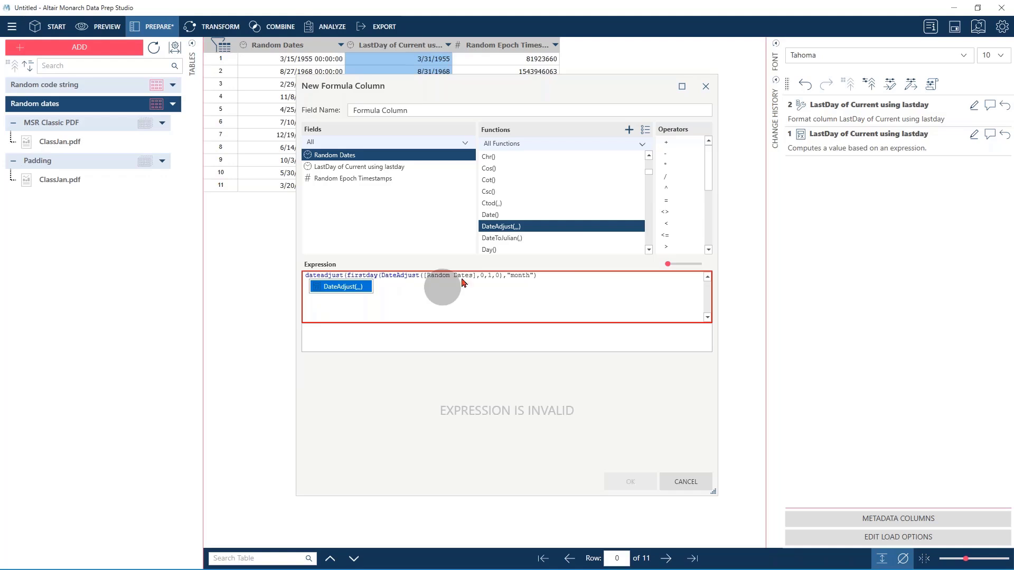
pyautogui.click(558, 277)
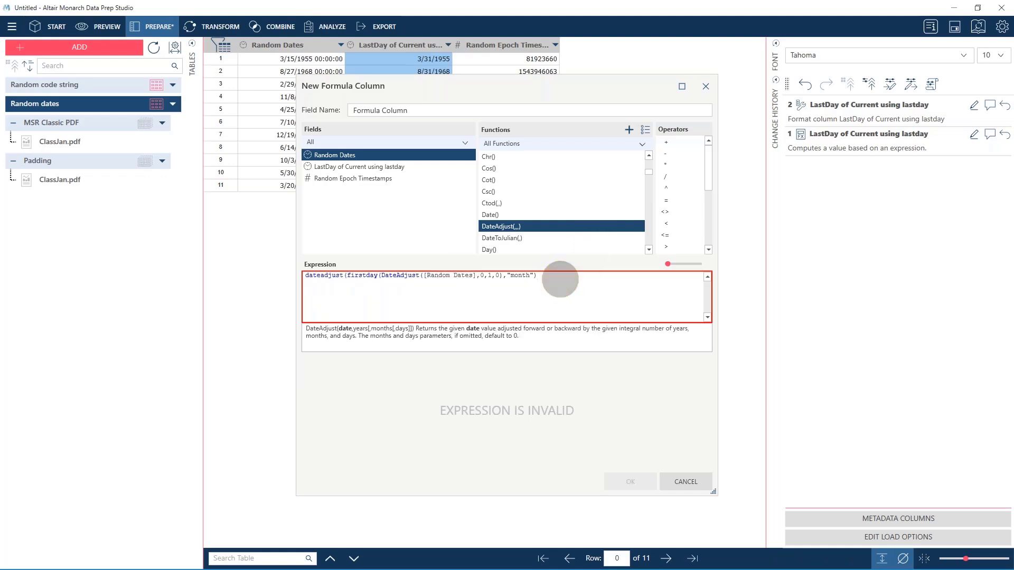
pyautogui.write(',0,')
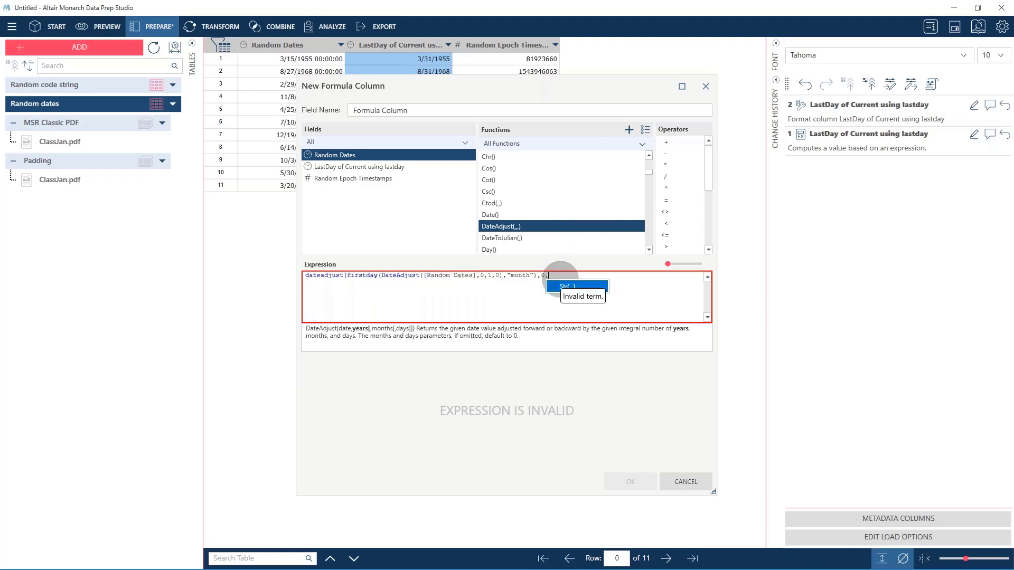
pyautogui.write('0,')
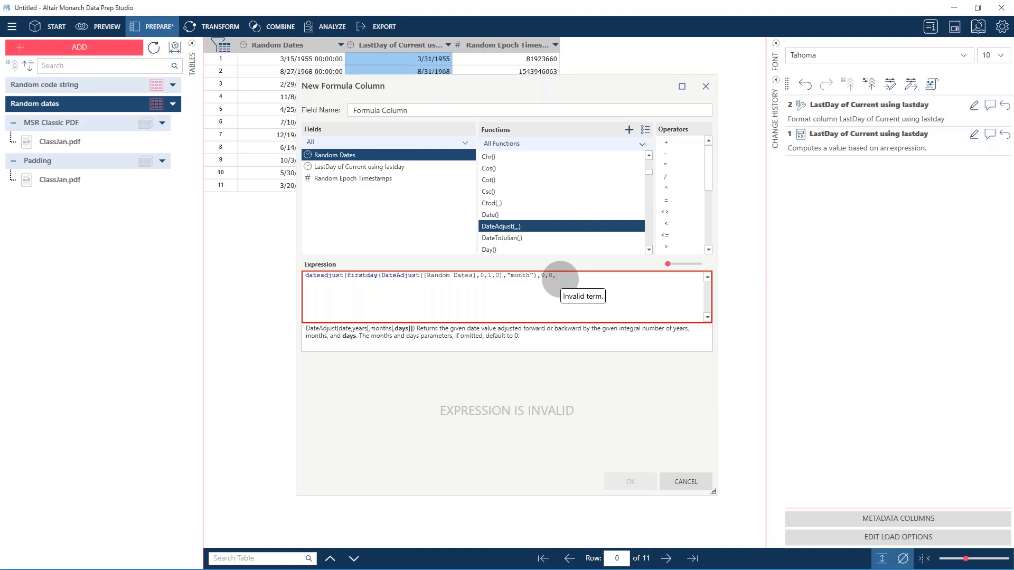
pyautogui.write('-1)')
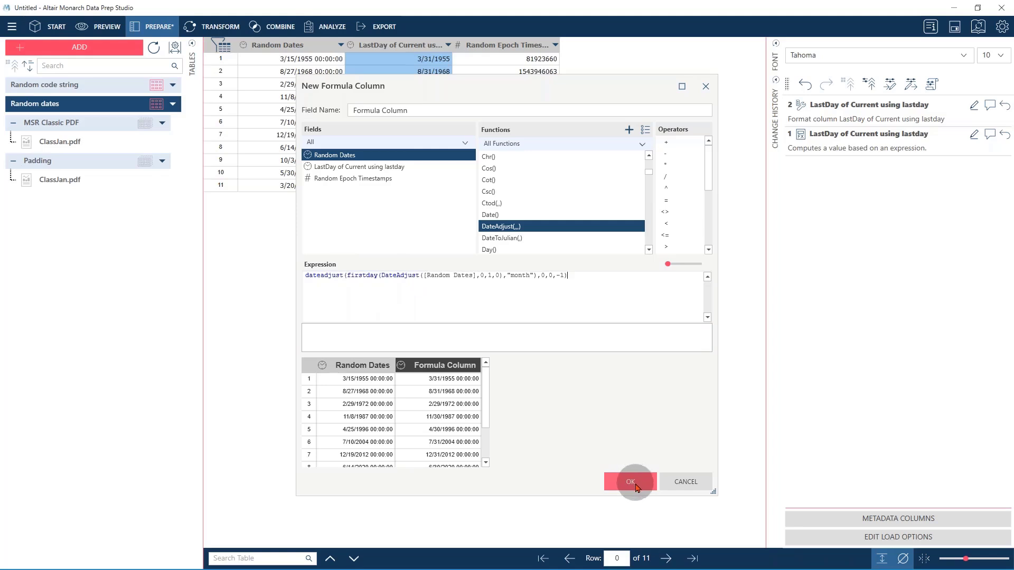
# Name the formula column "Last Day (old way)" and add it to the table
pyautogui.click(377, 110)
pyautogui.write('Last ')
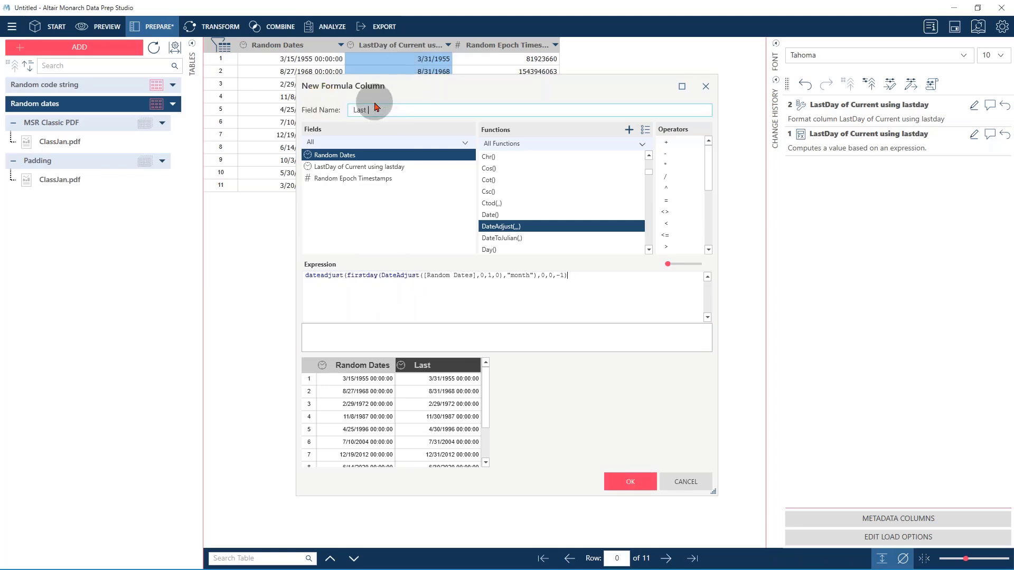
pyautogui.write('Day (old way)')
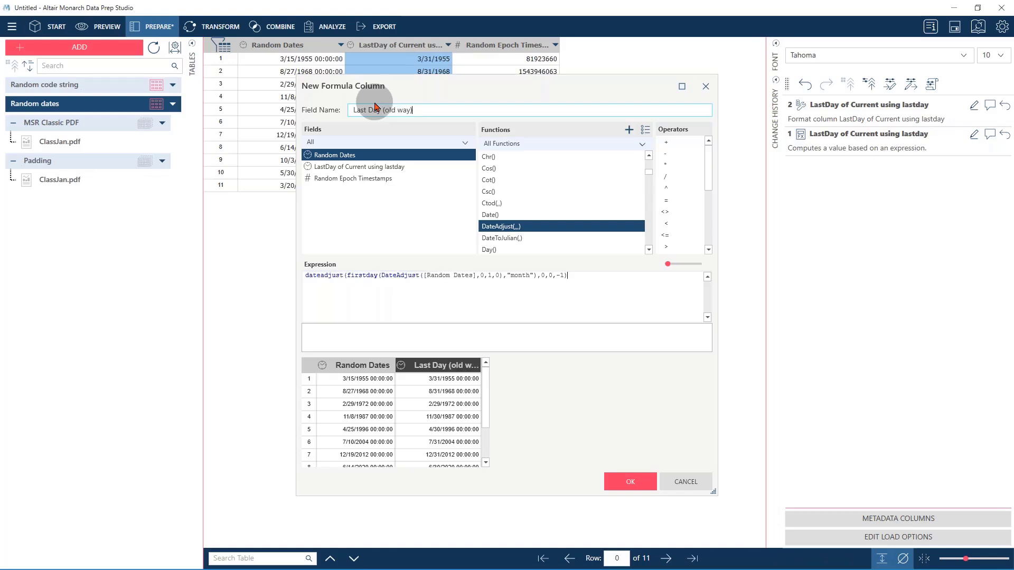
pyautogui.click(626, 480)
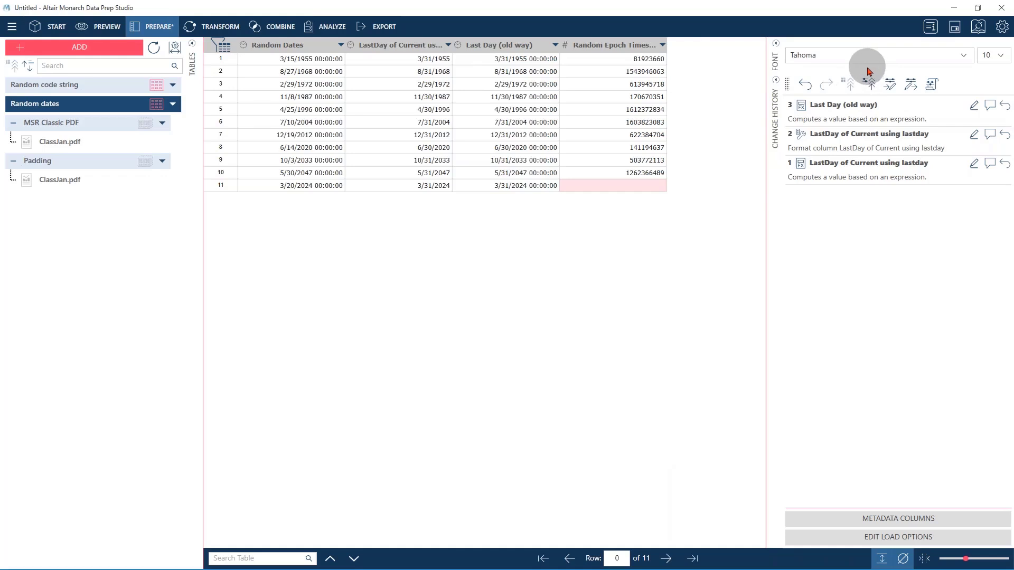
# Reuse the recorded format change of the LastDay of Current using lastday column on the Last Day (old way) column
pyautogui.click(883, 148)
pyautogui.moveTo(883, 149); pyautogui.dragTo(518, 55)
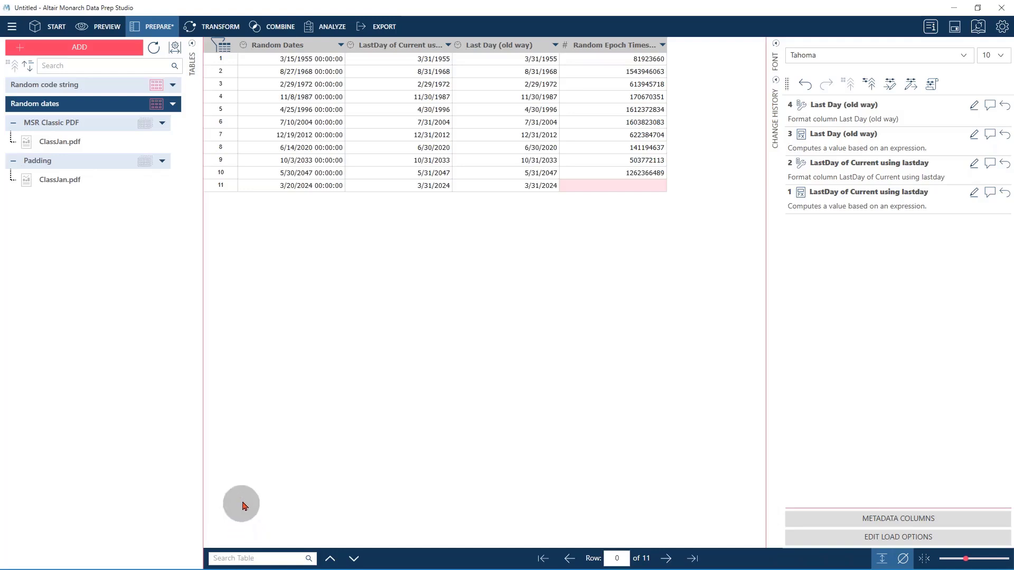
# Start a new formula column from the Random Dates column and name it "Previous Month using lastday"
pyautogui.click(341, 48)
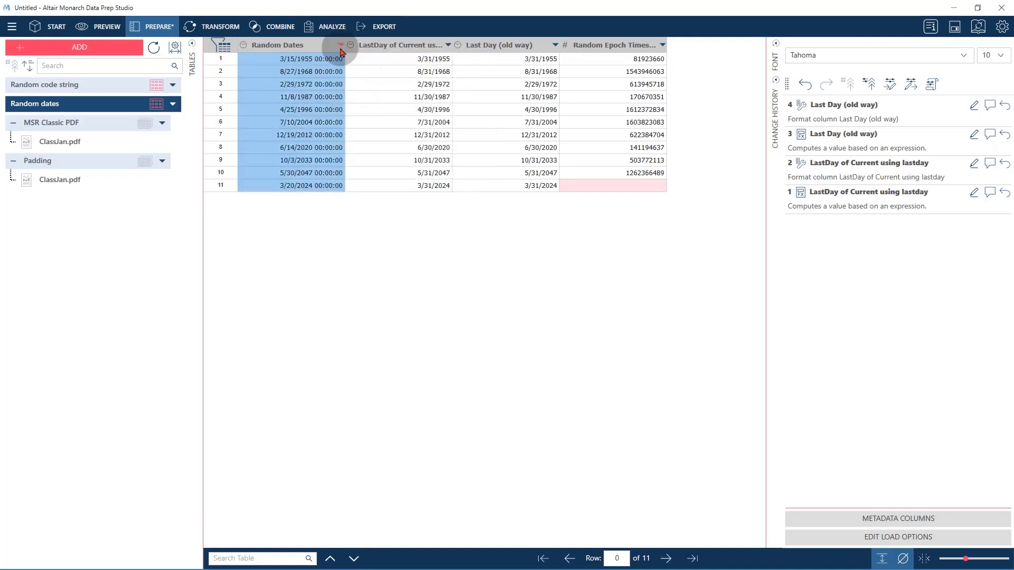
pyautogui.click(340, 46)
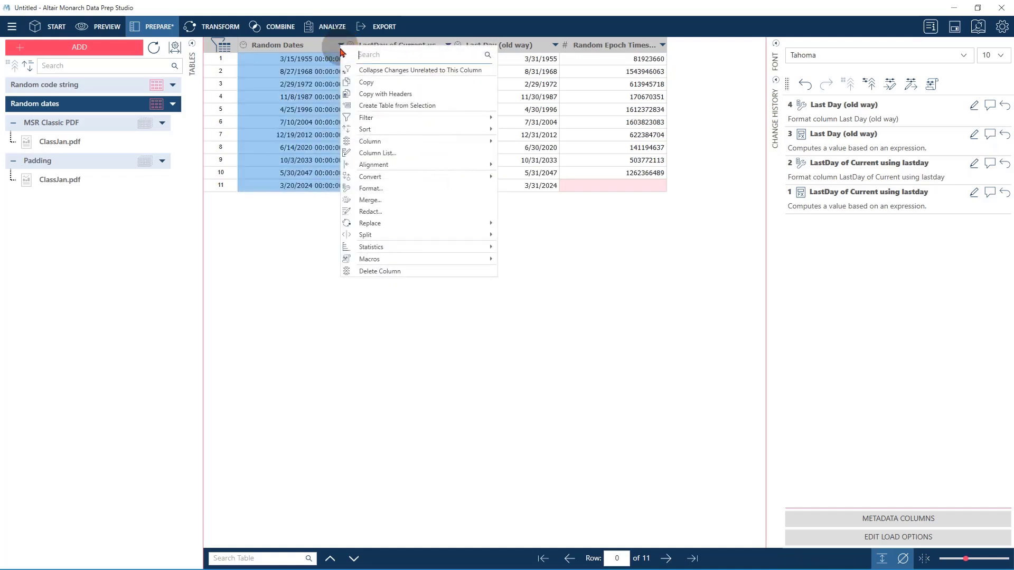
pyautogui.click(391, 141)
pyautogui.click(535, 144)
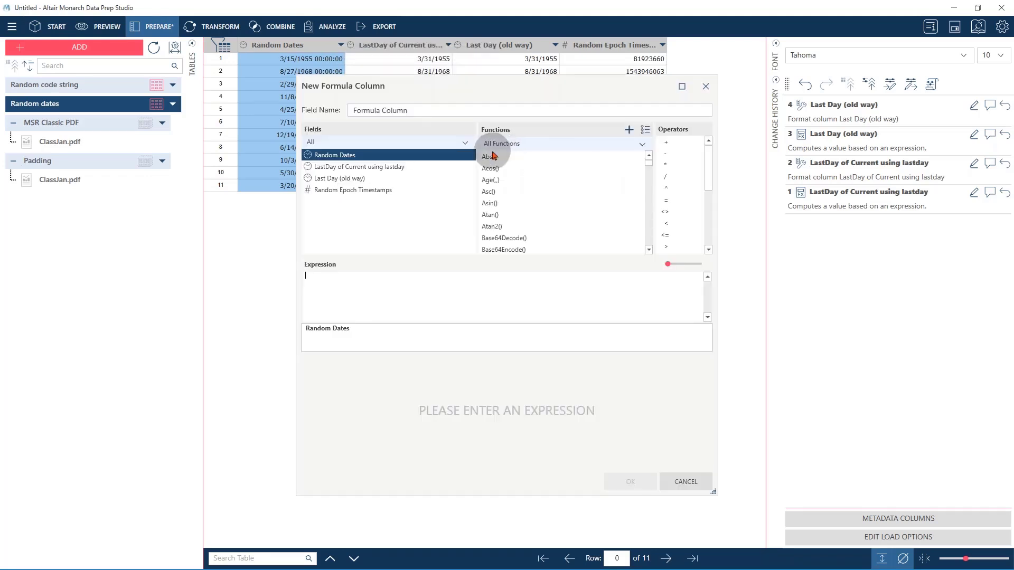
pyautogui.click(338, 111)
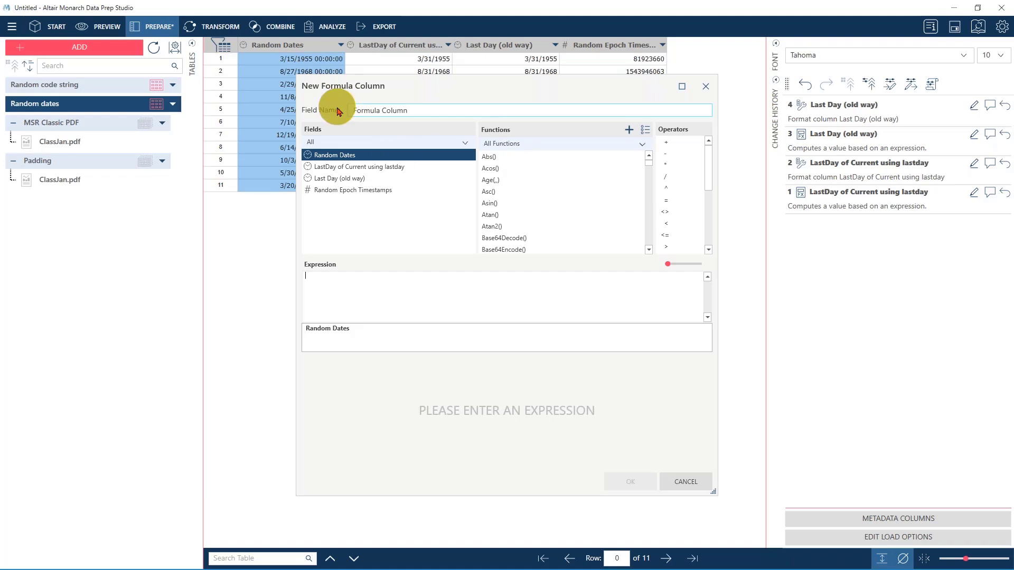
pyautogui.press('Delete')
pyautogui.press('Delete')
pyautogui.press('Delete')
pyautogui.press('Delete')
pyautogui.press('Delete')
pyautogui.press('Delete')
pyautogui.press('Delete')
pyautogui.press('Delete')
pyautogui.press('Delete')
pyautogui.press('Delete')
pyautogui.press('Delete')
pyautogui.press('Delete')
pyautogui.press('Delete')
pyautogui.press('Delete')
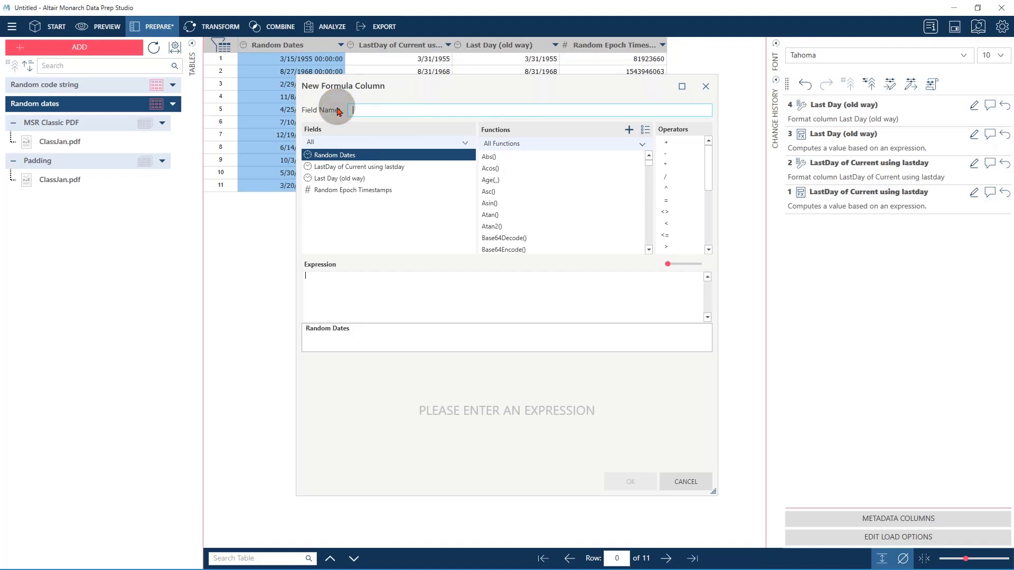
pyautogui.write('Previous Month using lastda')
# Begin the expression with LastDay around a DateAdjust of [Random Dates] by 0 years, -1 months and 0 days
pyautogui.click(352, 283)
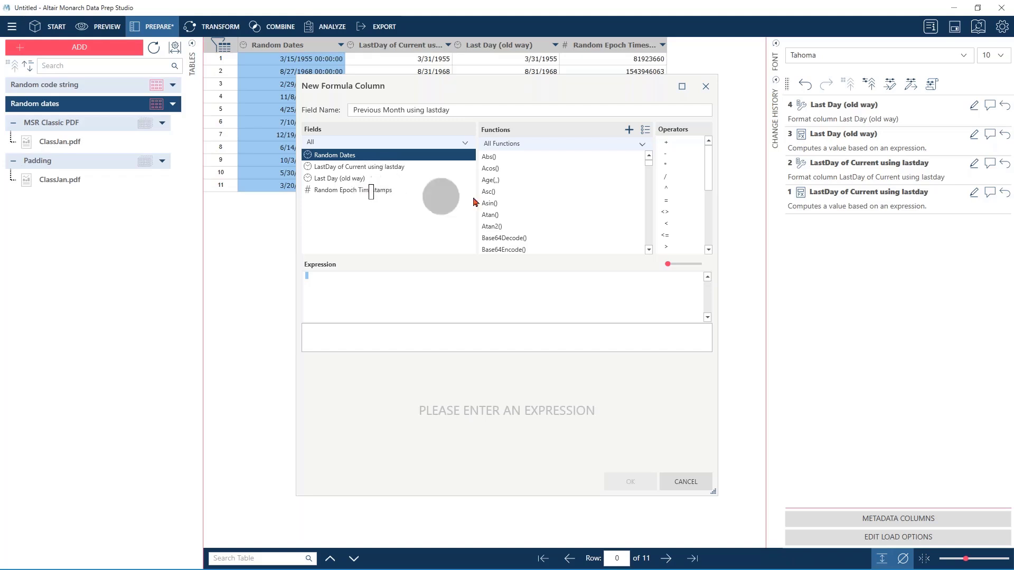
pyautogui.write('lastday')
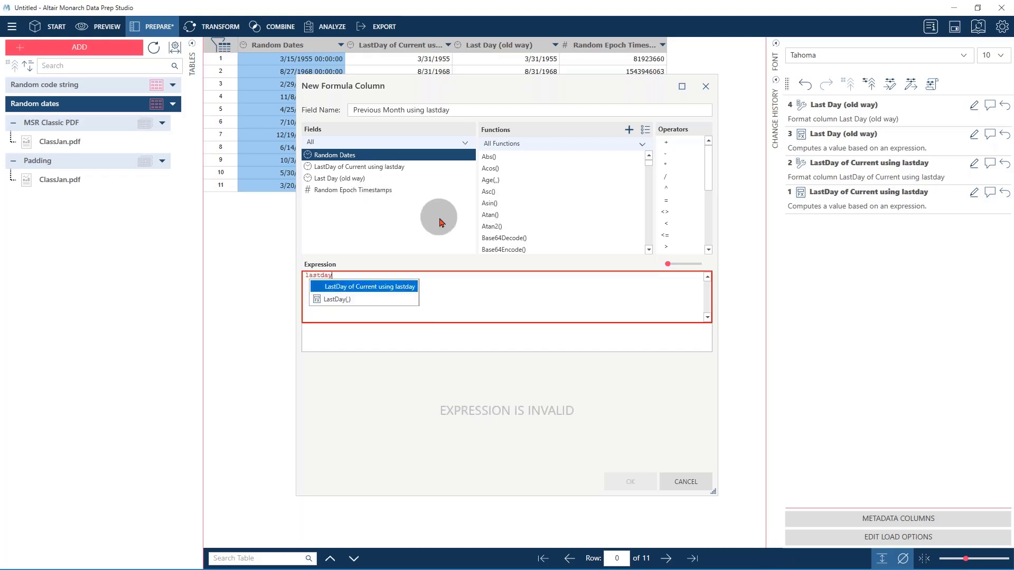
pyautogui.write('(')
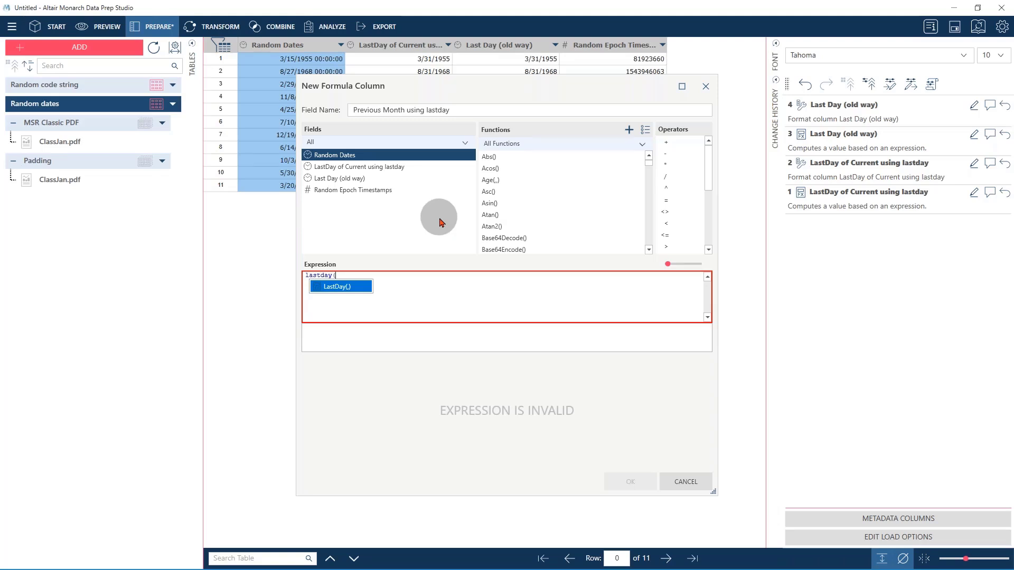
pyautogui.write('datead')
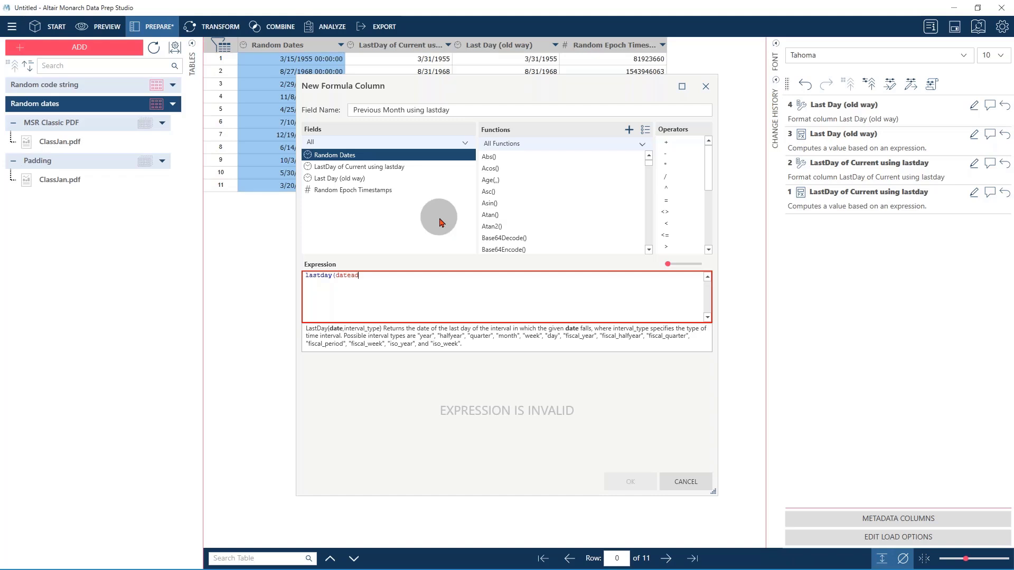
pyautogui.write('just(')
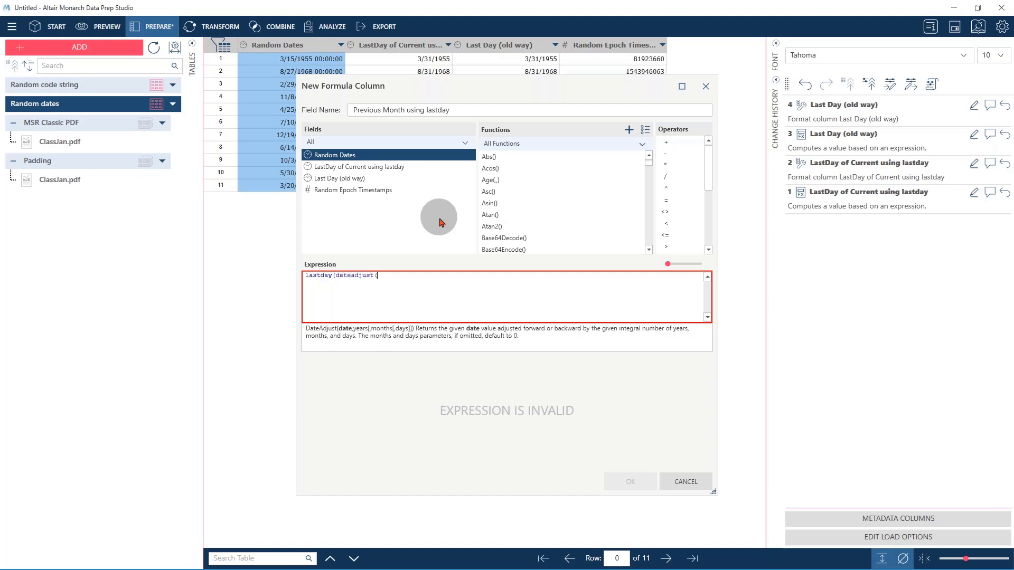
pyautogui.doubleClick(345, 155)
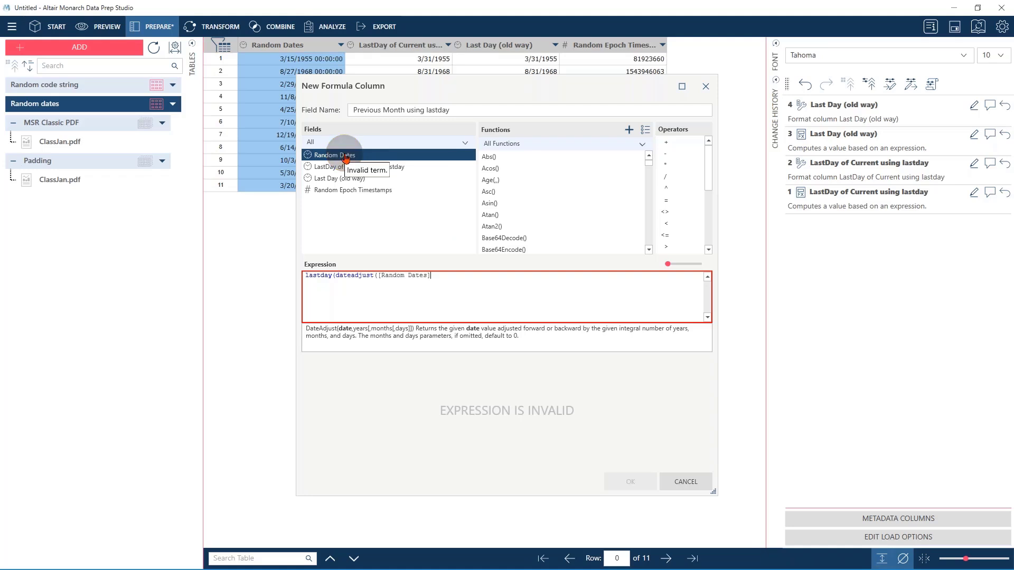
pyautogui.write(',0')
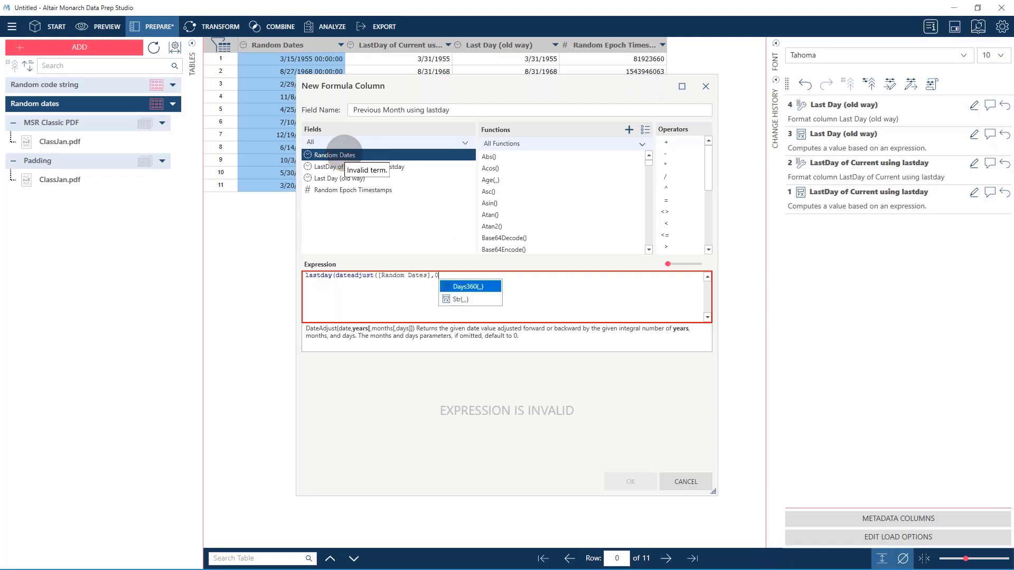
pyautogui.write(',-')
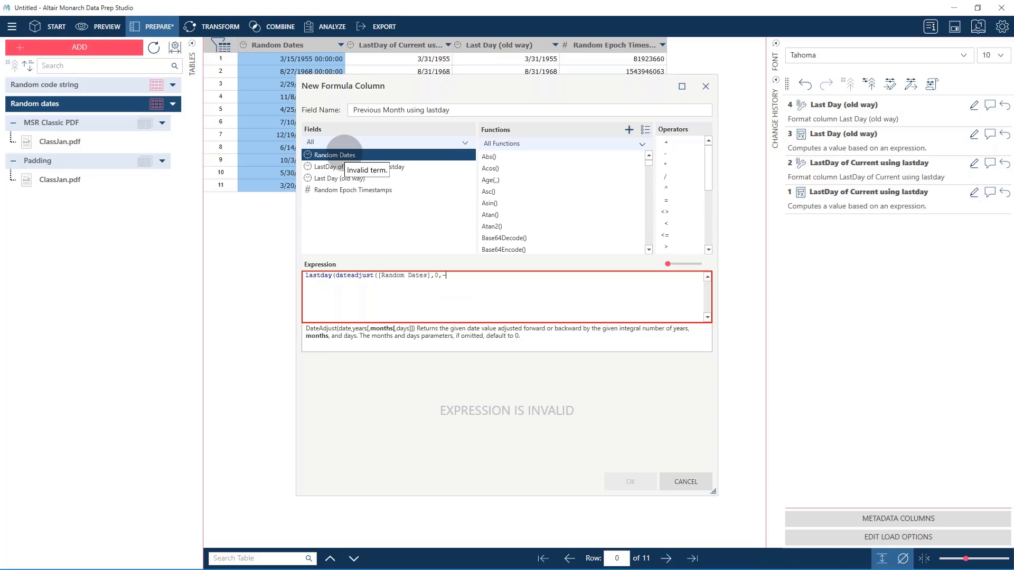
pyautogui.write('1,0')
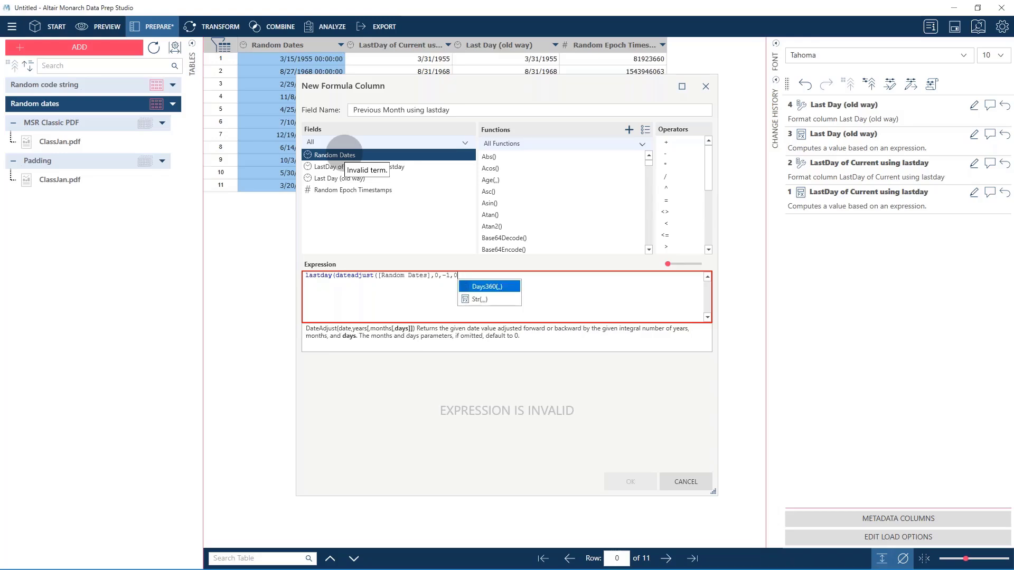
pyautogui.write(',')
pyautogui.press('BackSpace')
pyautogui.write(')')
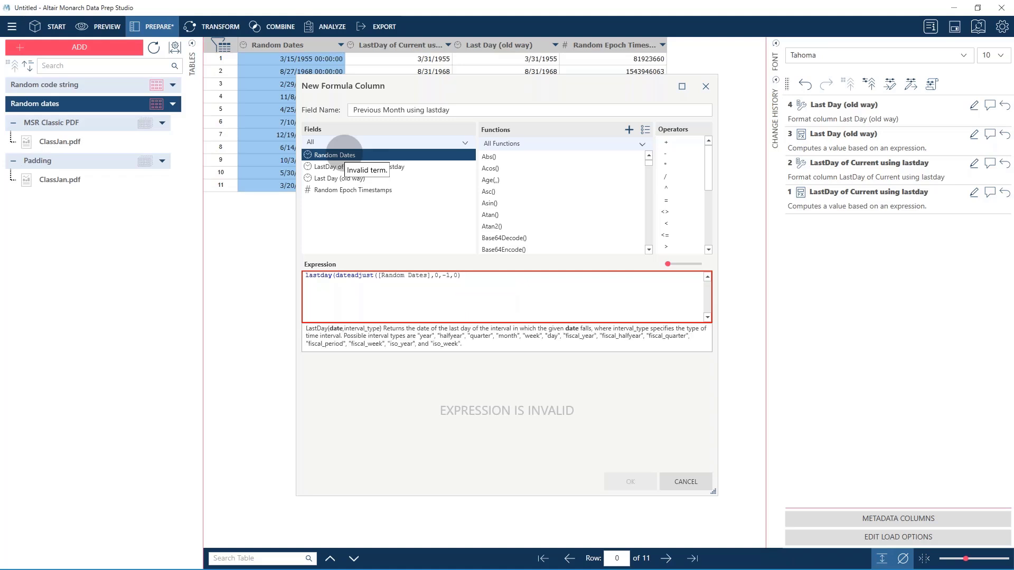
# Complete LastDay with the interval type 'month' and add the formula column to the table
pyautogui.write(',')
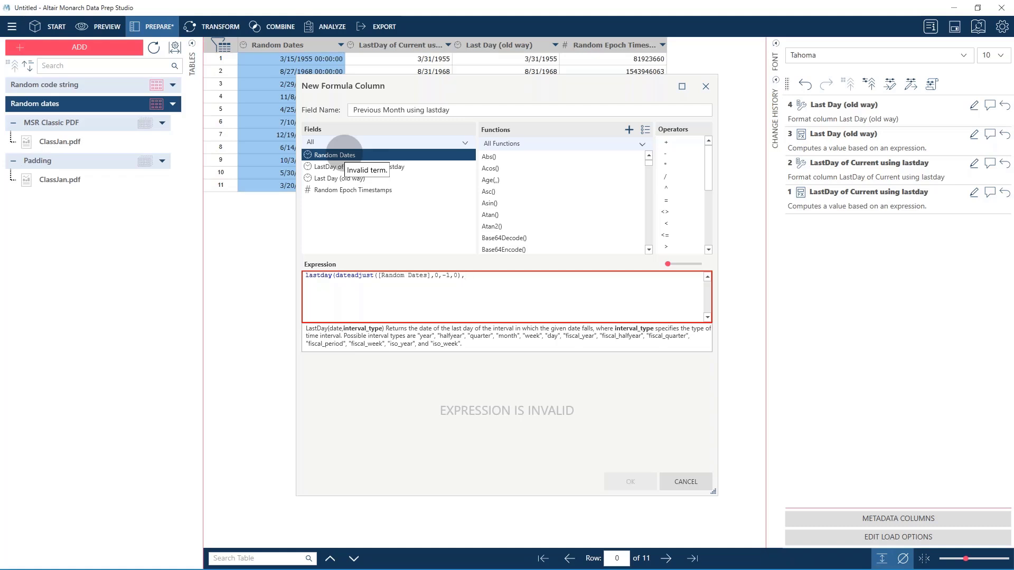
pyautogui.write('"mon')
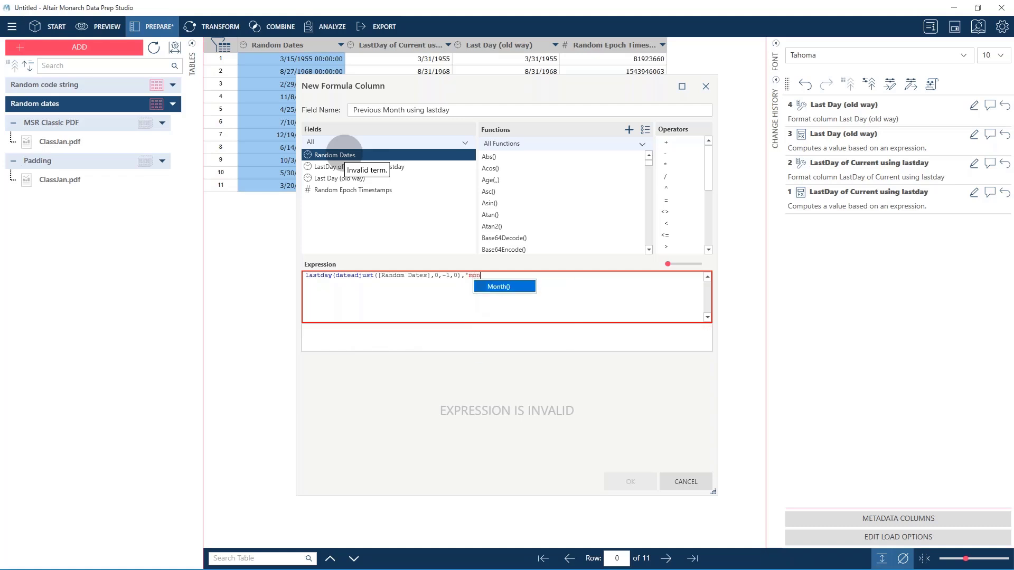
pyautogui.write("th')")
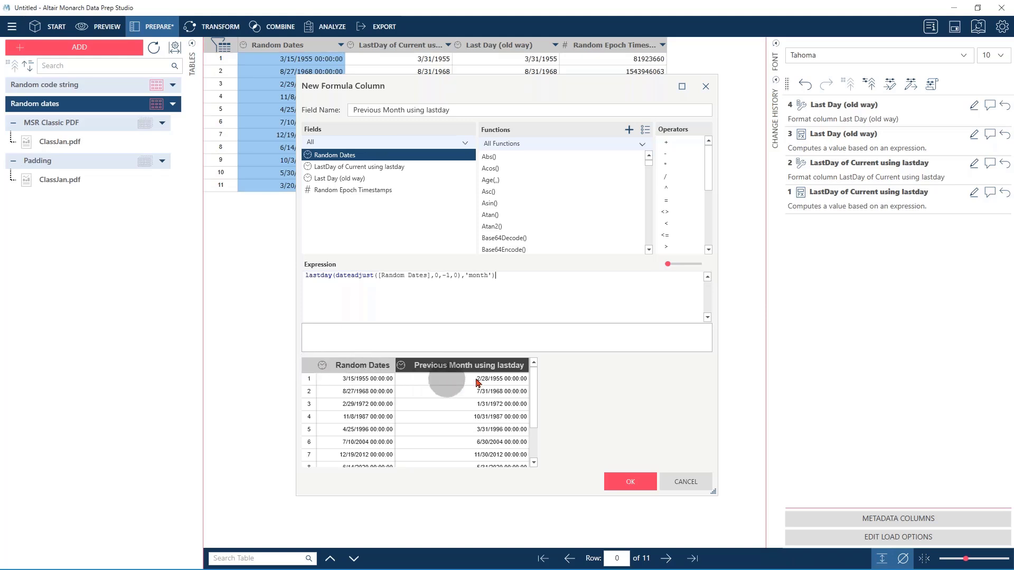
pyautogui.click(619, 484)
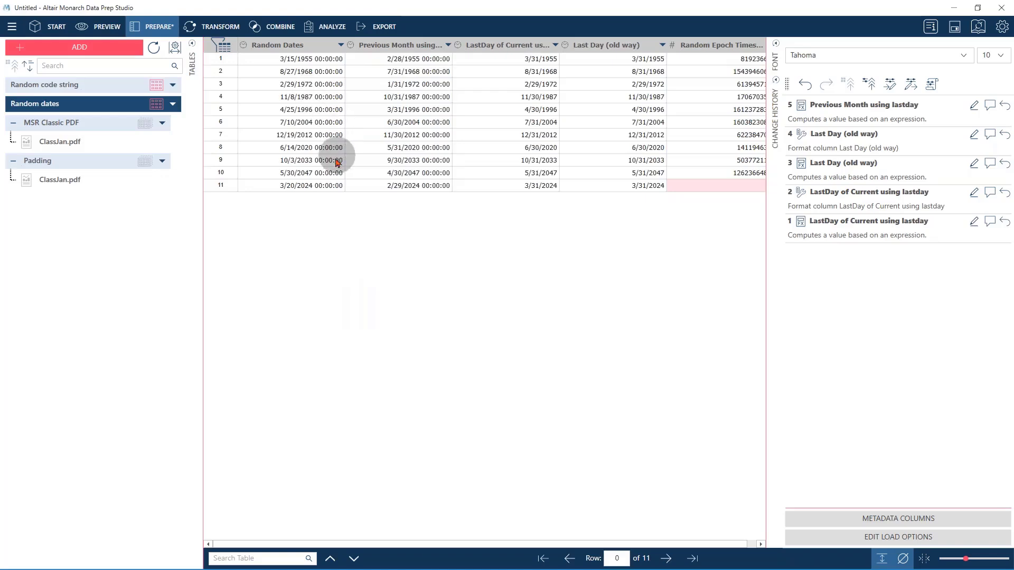
# Compare the Random Dates and Previous Month using lastday values in the first and last rows
pyautogui.click(277, 185)
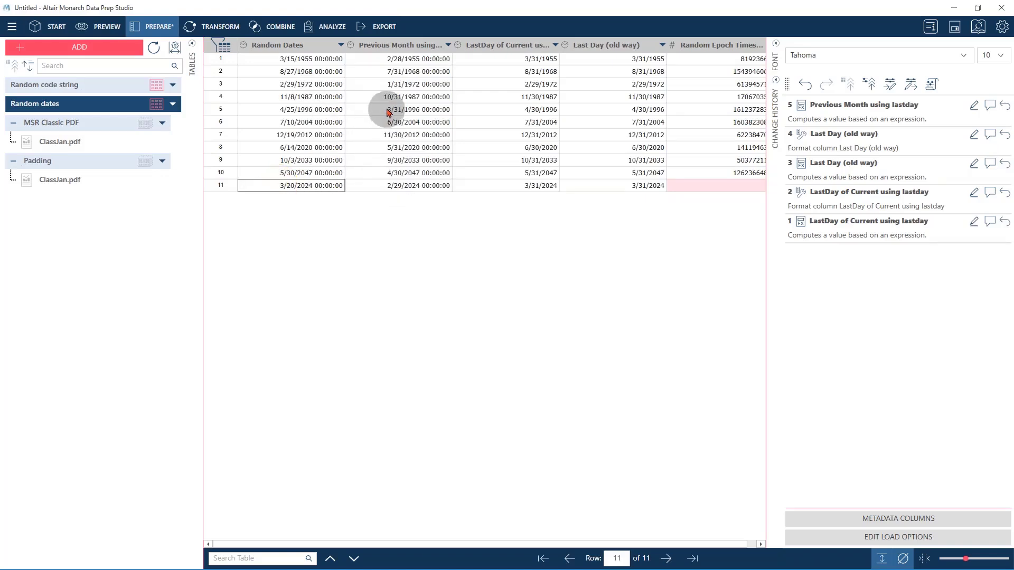
pyautogui.click(398, 64)
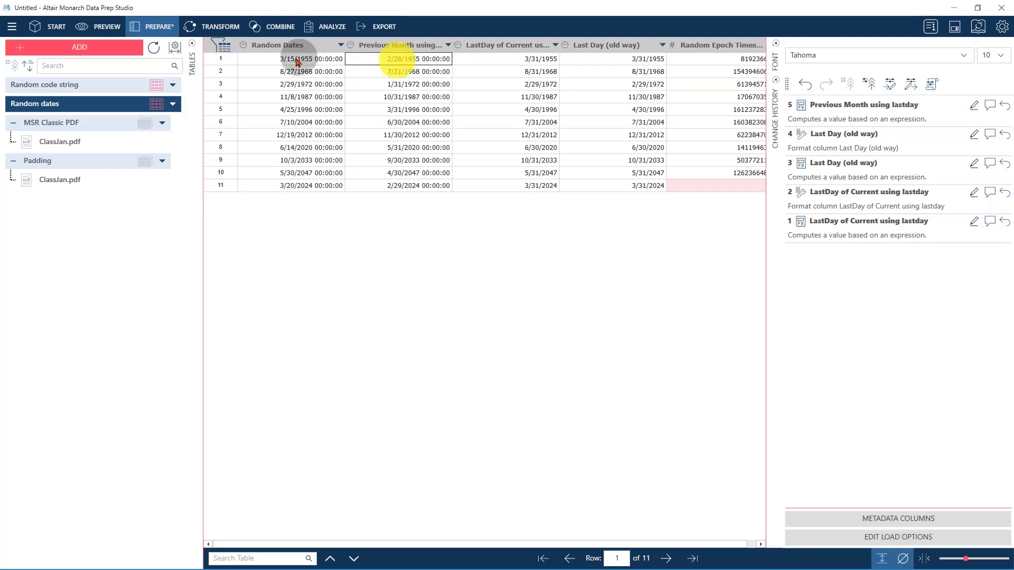
pyautogui.click(298, 59)
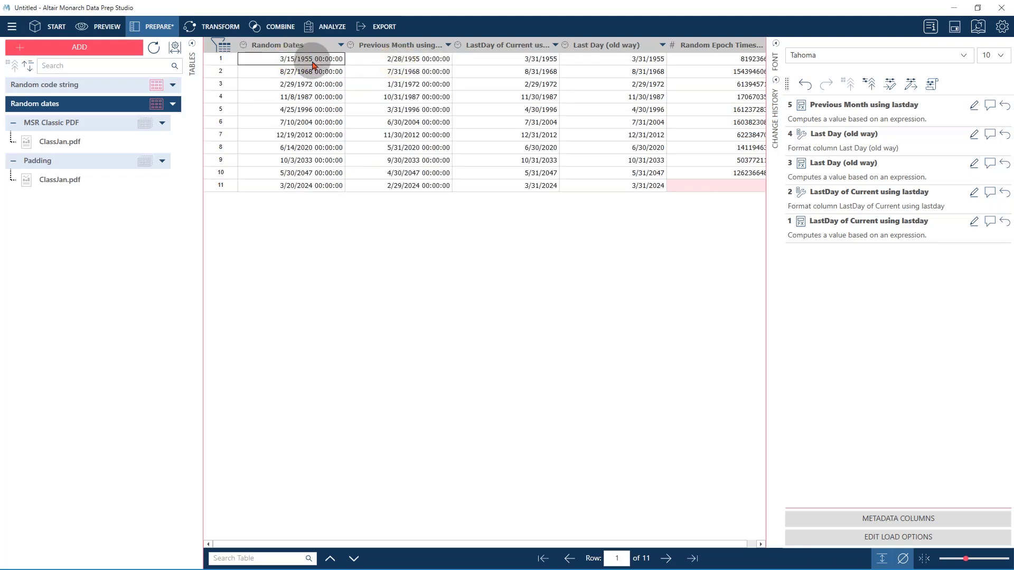
pyautogui.click(313, 187)
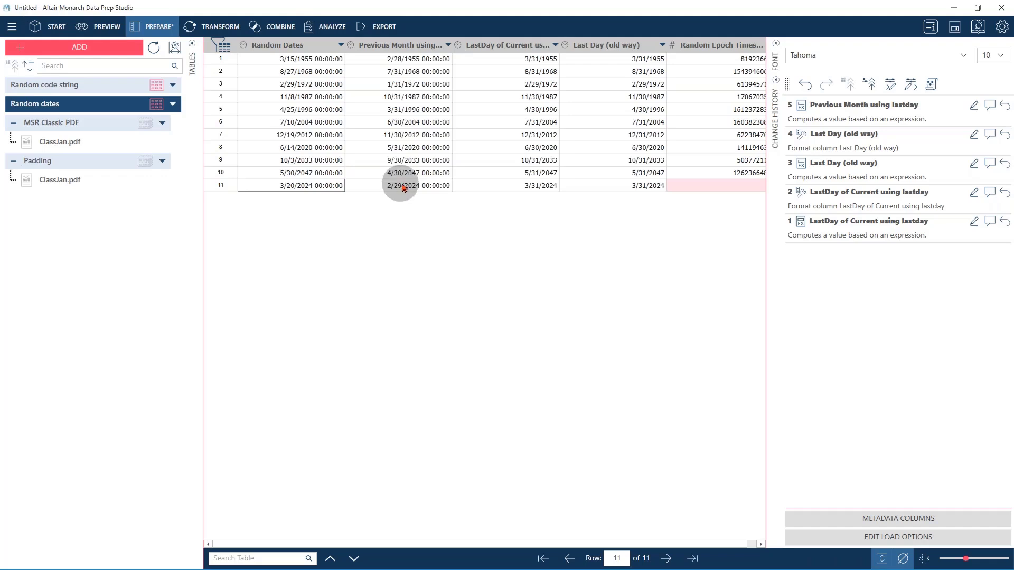
# Open the column options for Previous Month using lastday
pyautogui.click(448, 46)
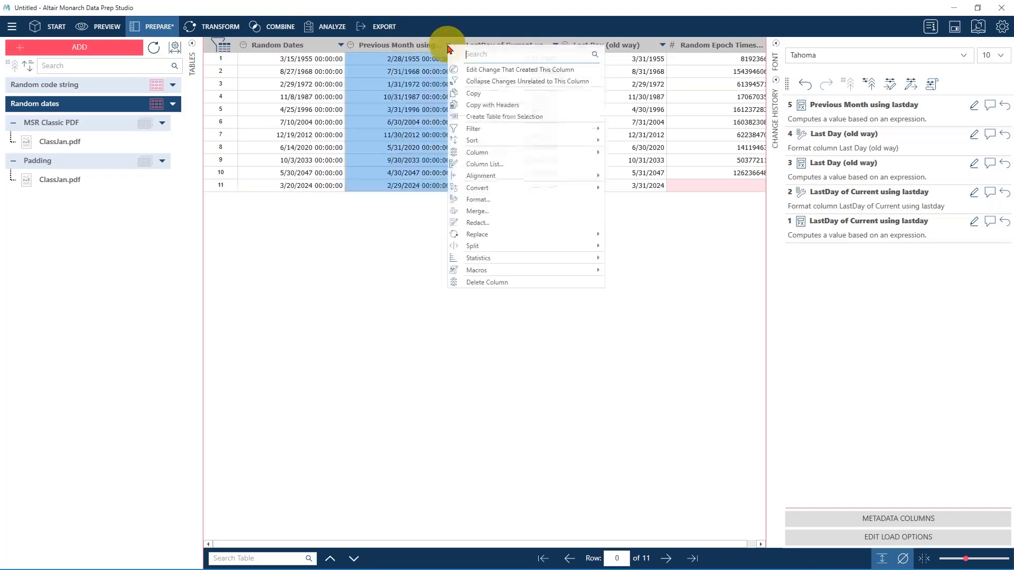
# Start a new formula column in the Random dates table with a DateAdjust expression on Random Dates, using 0 years and 0 months
pyautogui.click(502, 152)
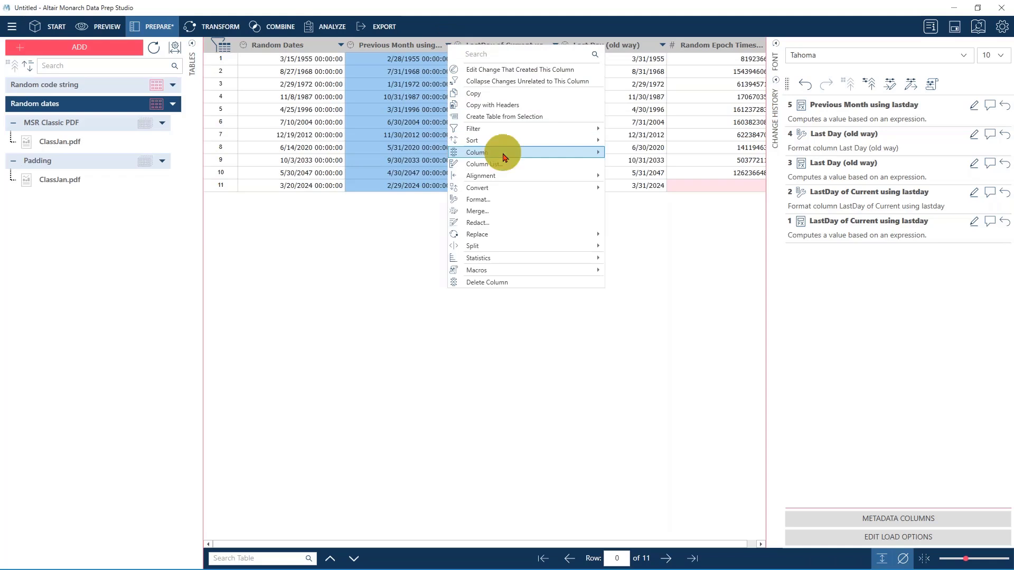
pyautogui.click(634, 153)
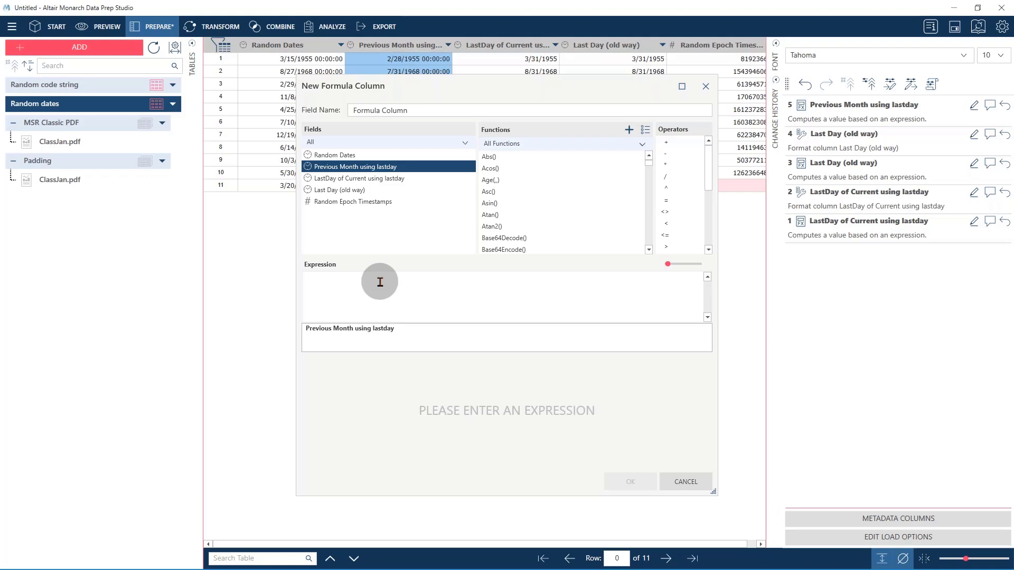
pyautogui.write('date')
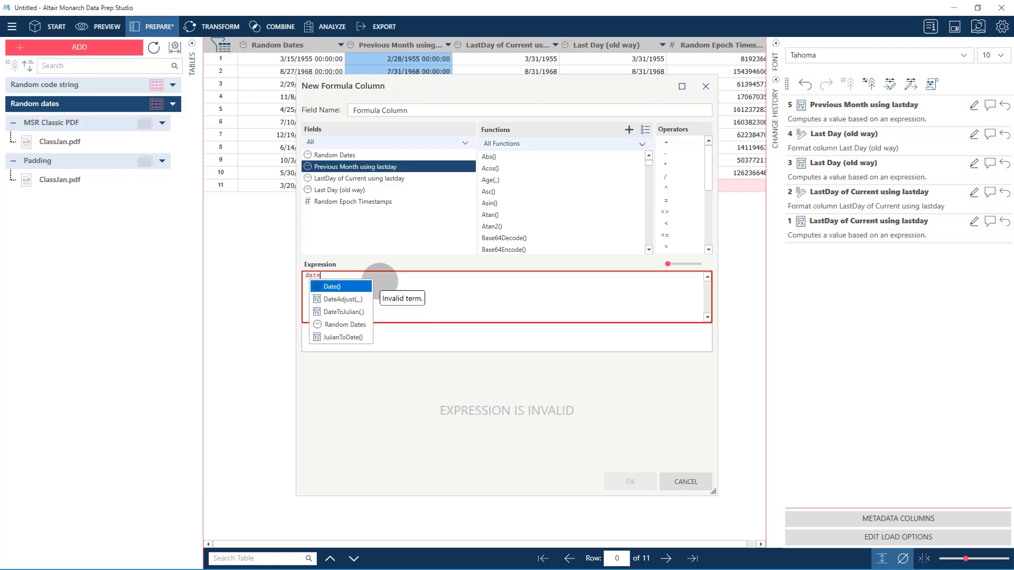
pyautogui.write('adjust(')
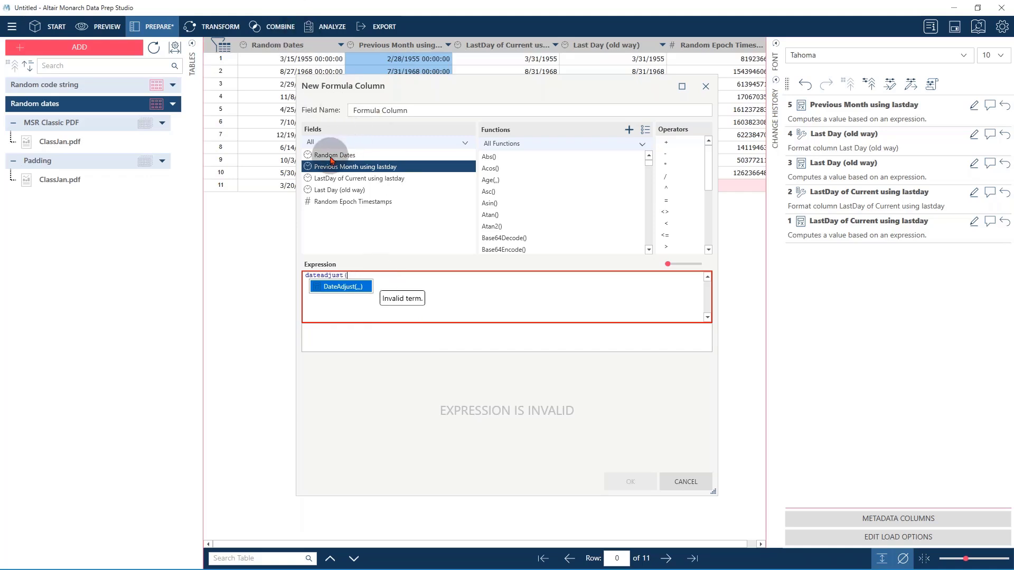
pyautogui.click(331, 156)
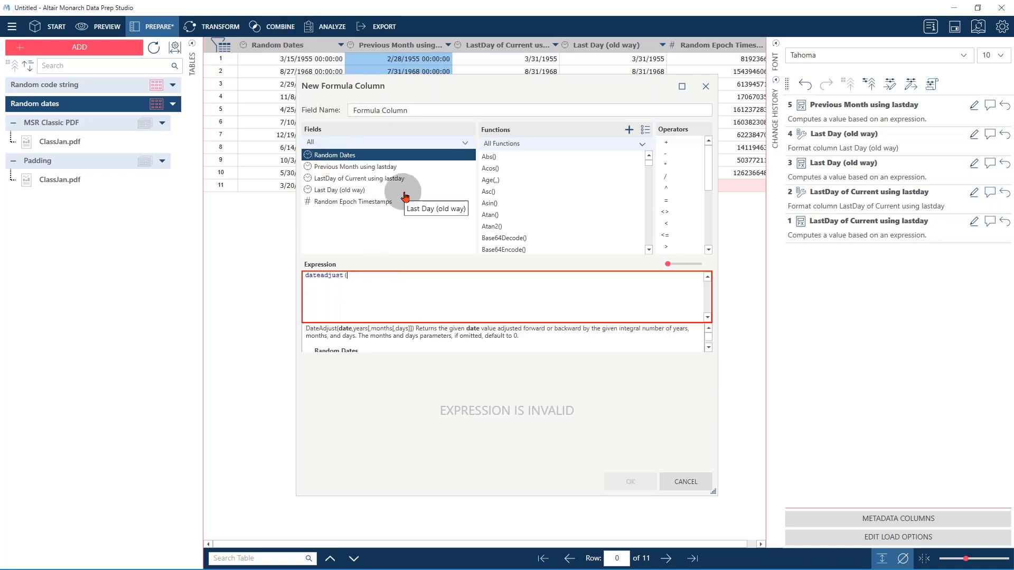
pyautogui.click(338, 160)
pyautogui.doubleClick(337, 160)
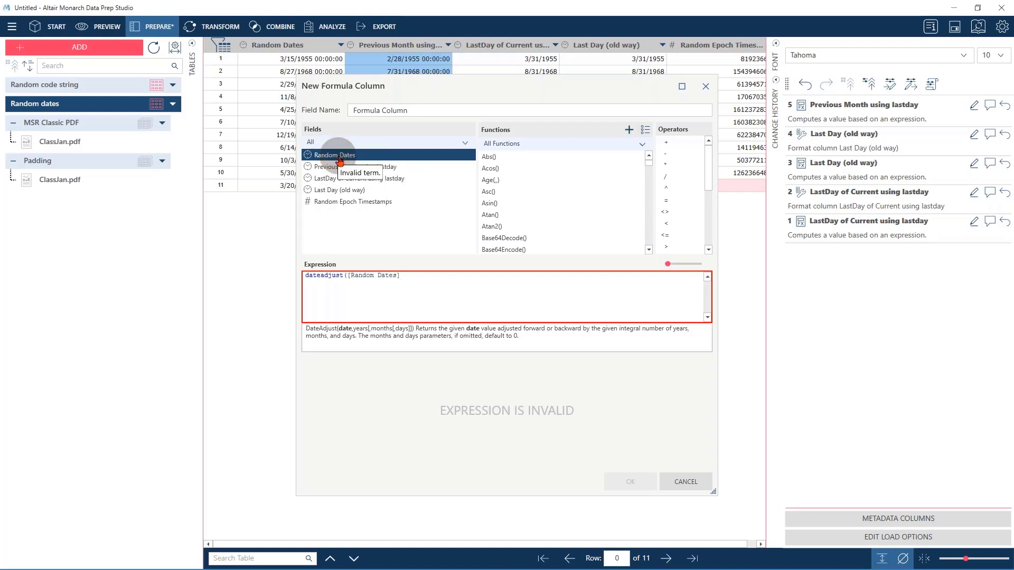
pyautogui.write(',0')
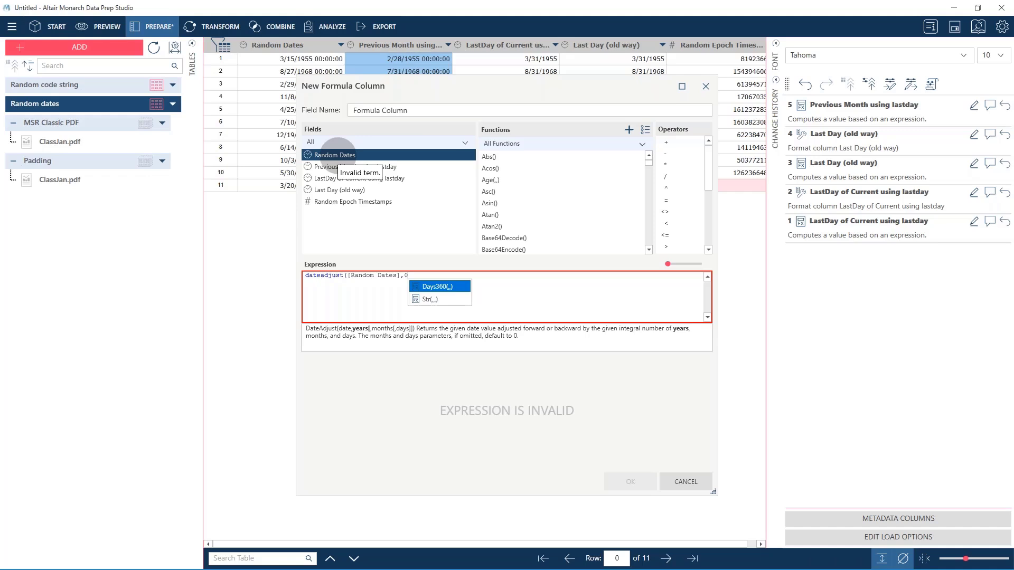
pyautogui.write(',0,')
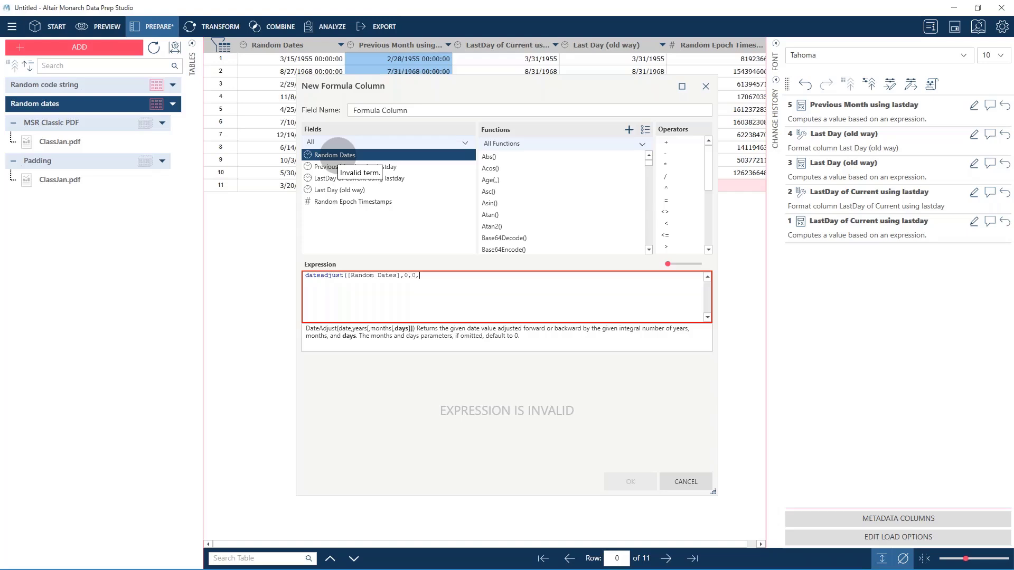
# Complete the DateAdjust expression with -1*day([Random Dates]) as the days argument and create the formula column
pyautogui.write('-1*day(')
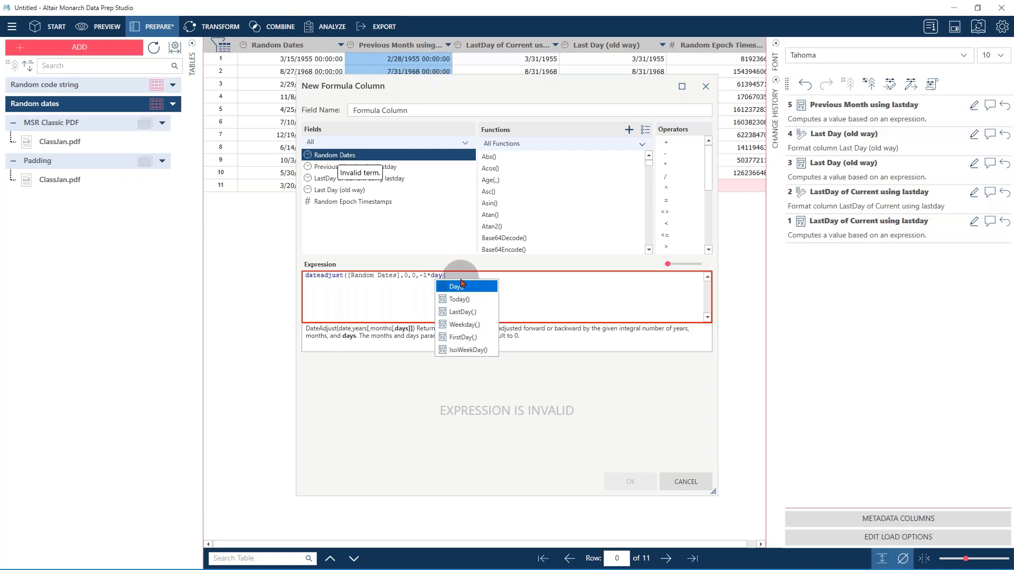
pyautogui.write(')')
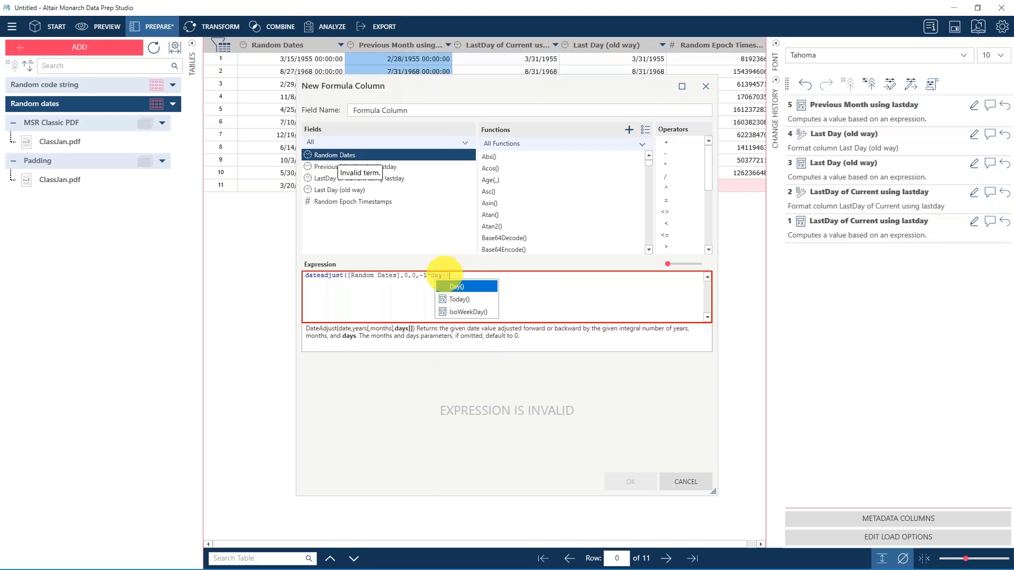
pyautogui.click(457, 286)
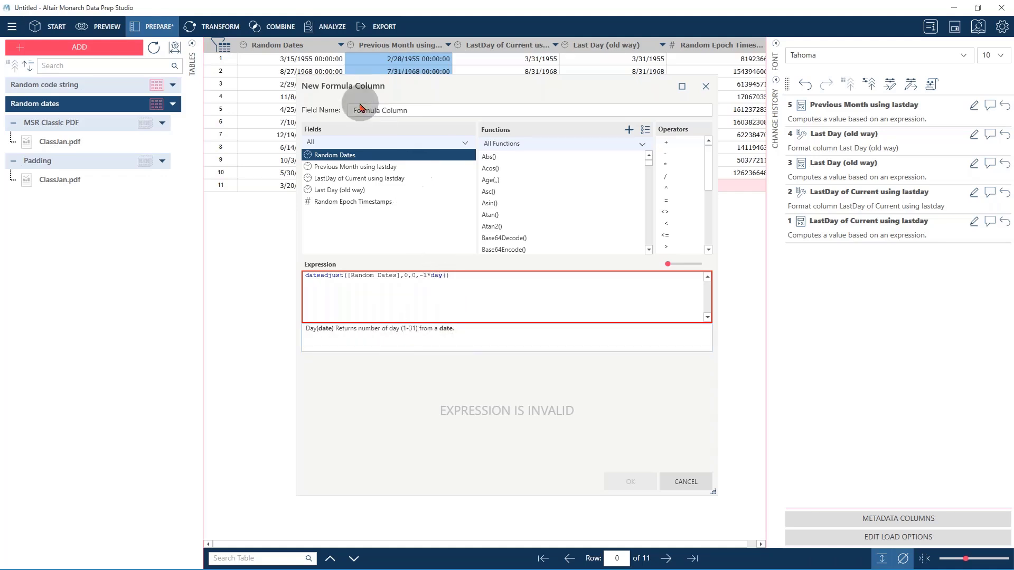
pyautogui.click(336, 158)
pyautogui.doubleClick(335, 157)
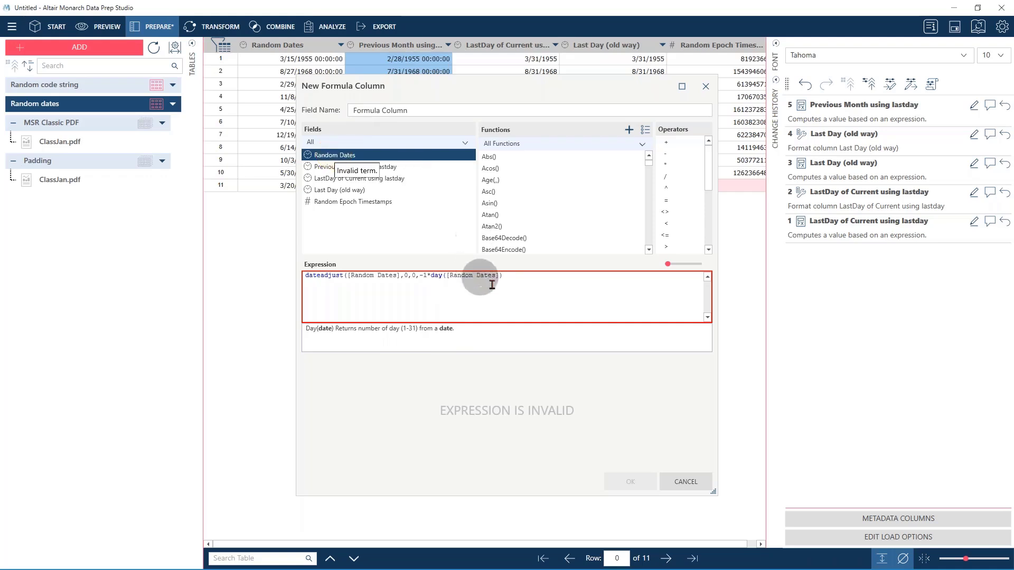
pyautogui.click(509, 276)
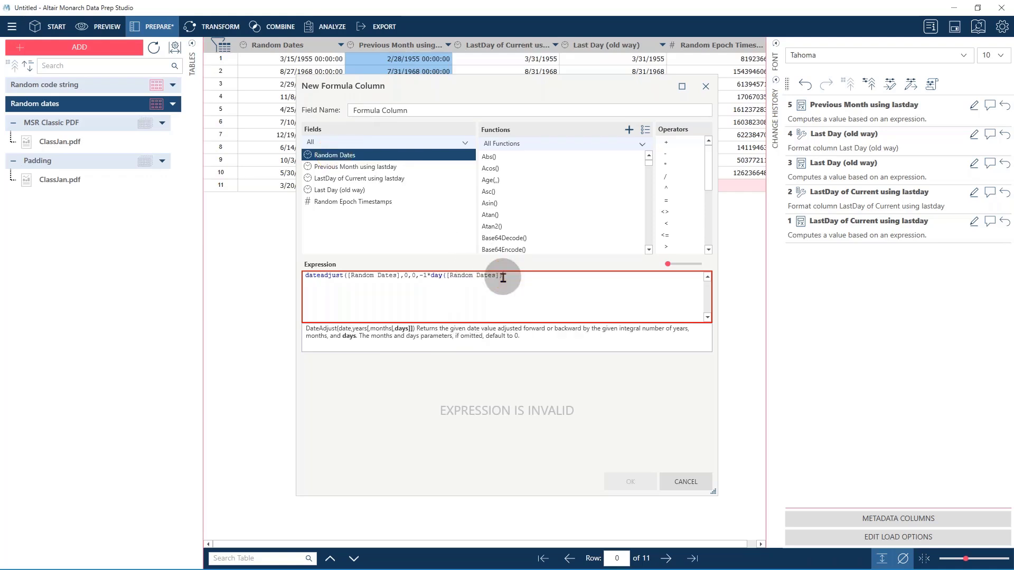
pyautogui.write(')')
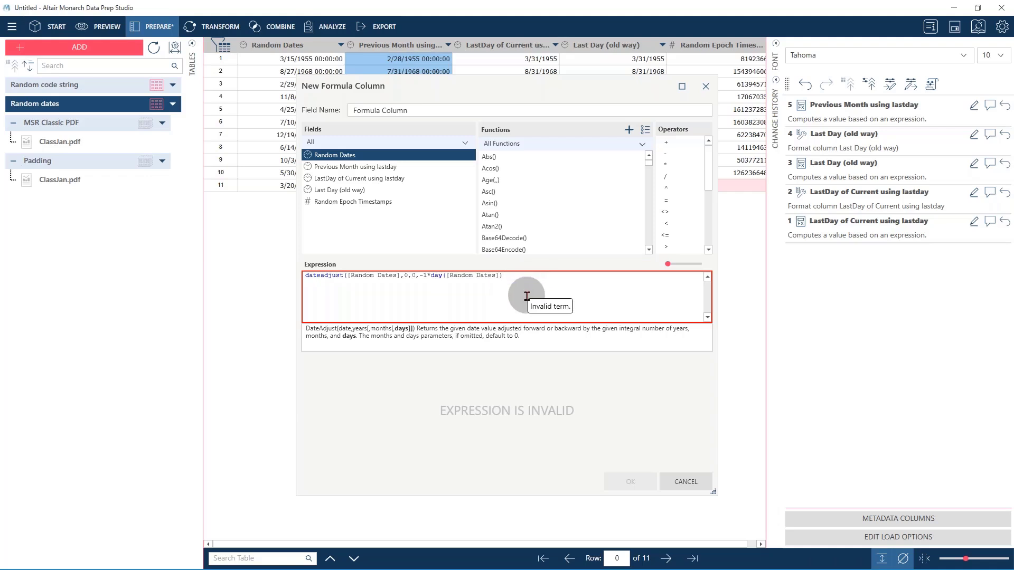
pyautogui.write(')')
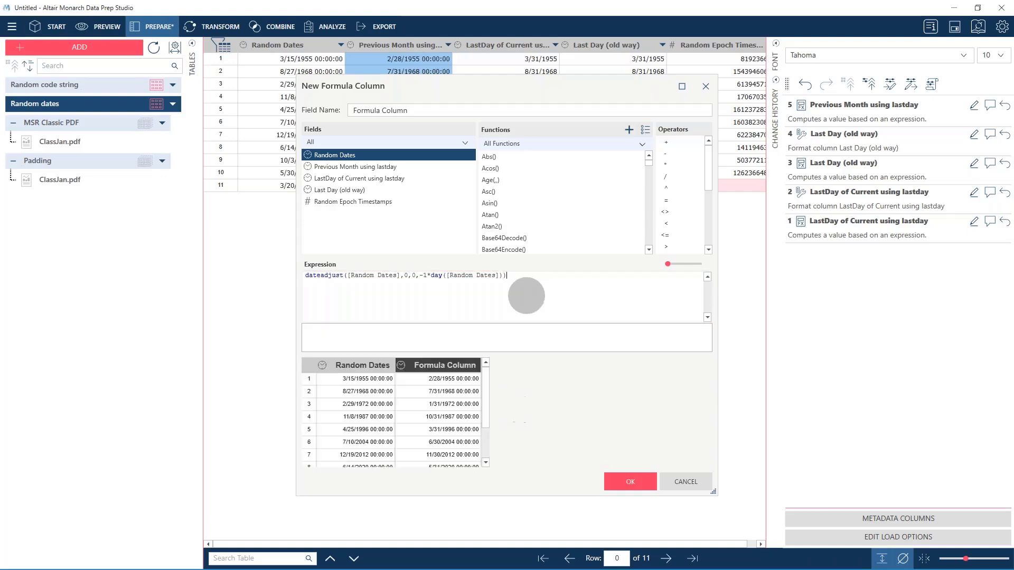
pyautogui.click(639, 485)
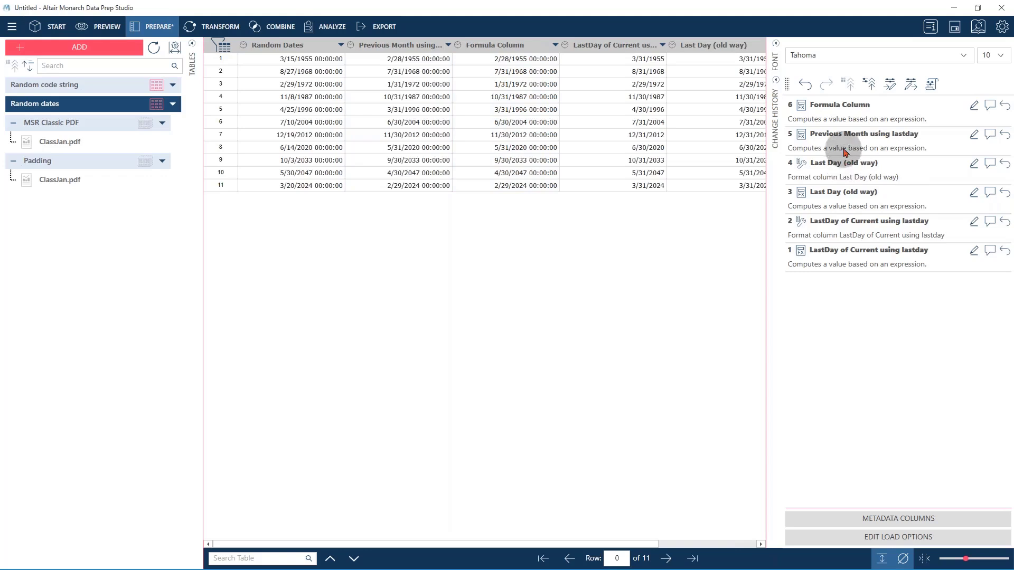
# Format the Formula Column and the Previous Month using lastday column to show dates without the time
pyautogui.rightClick(523, 54)
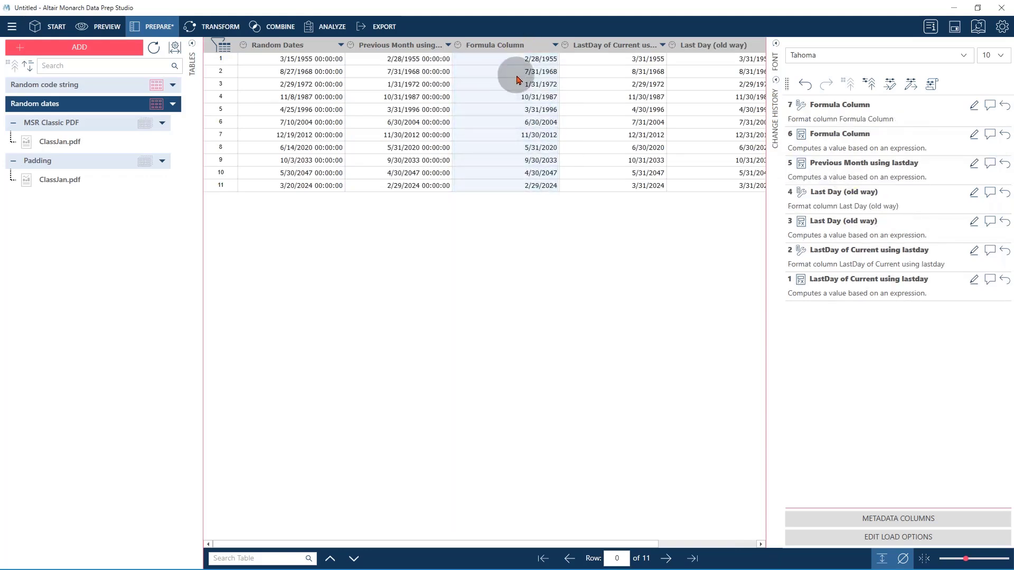
pyautogui.moveTo(835, 117); pyautogui.dragTo(396, 48)
pyautogui.moveTo(461, 64); pyautogui.dragTo(473, 62)
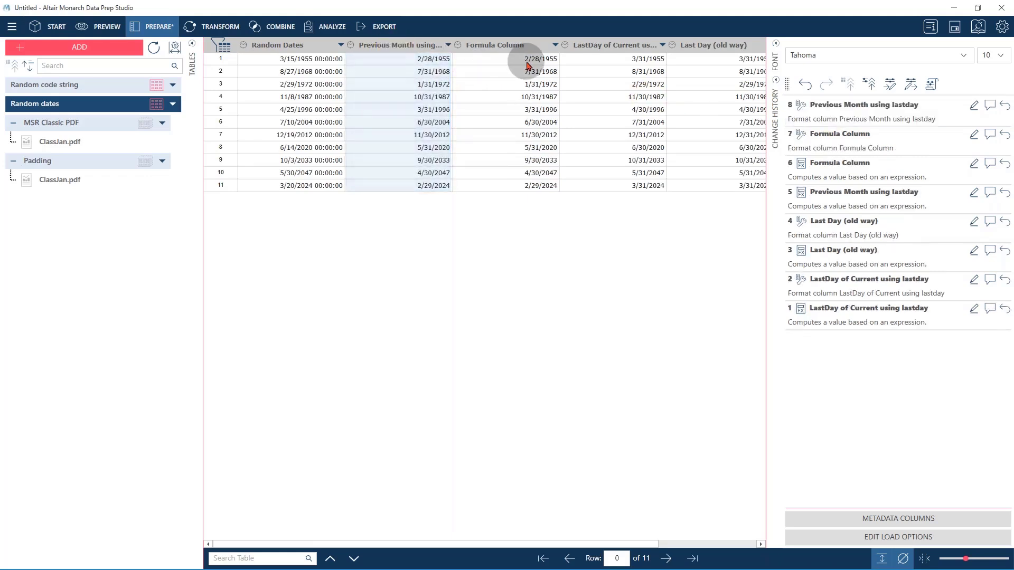
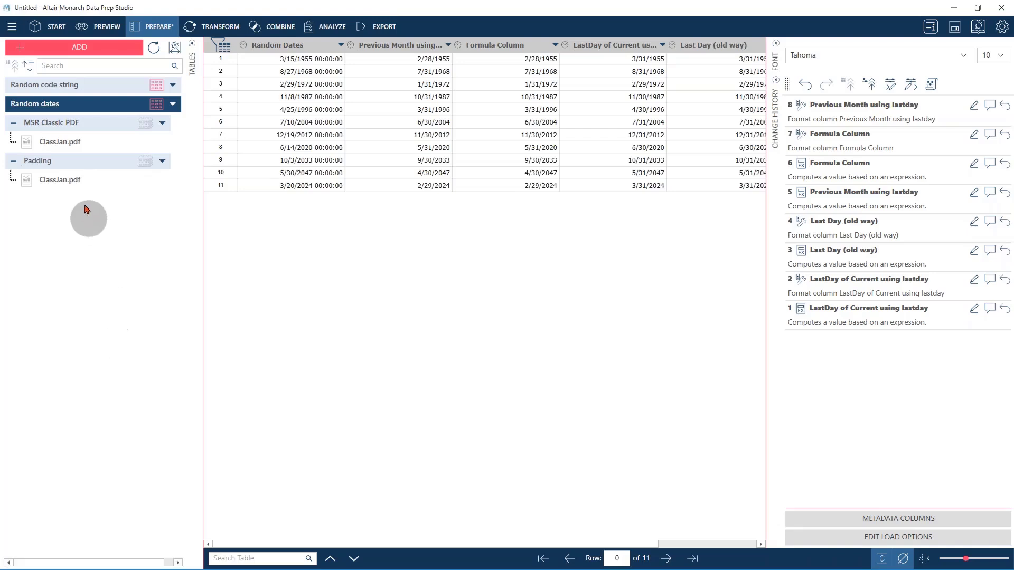
# Open the Padding table and widen its Account Number column to a display width of 18
pyautogui.click(73, 168)
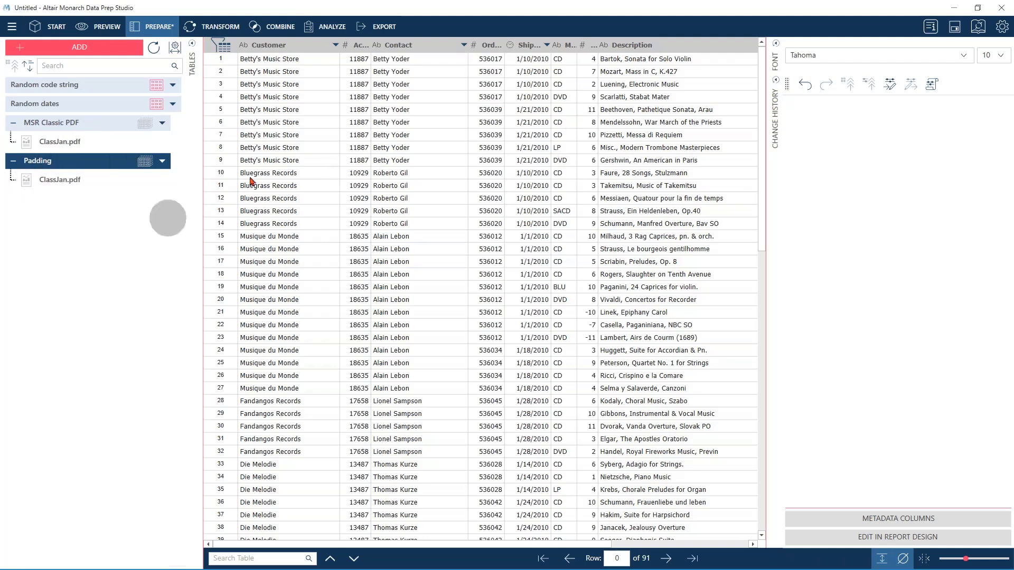
pyautogui.click(41, 123)
pyautogui.click(77, 160)
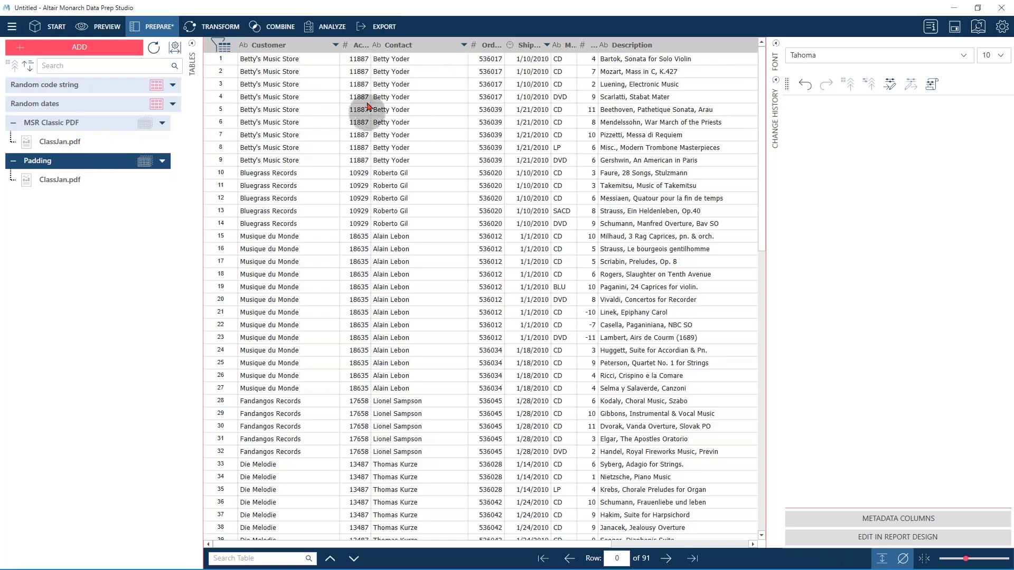
pyautogui.moveTo(384, 45); pyautogui.dragTo(433, 45)
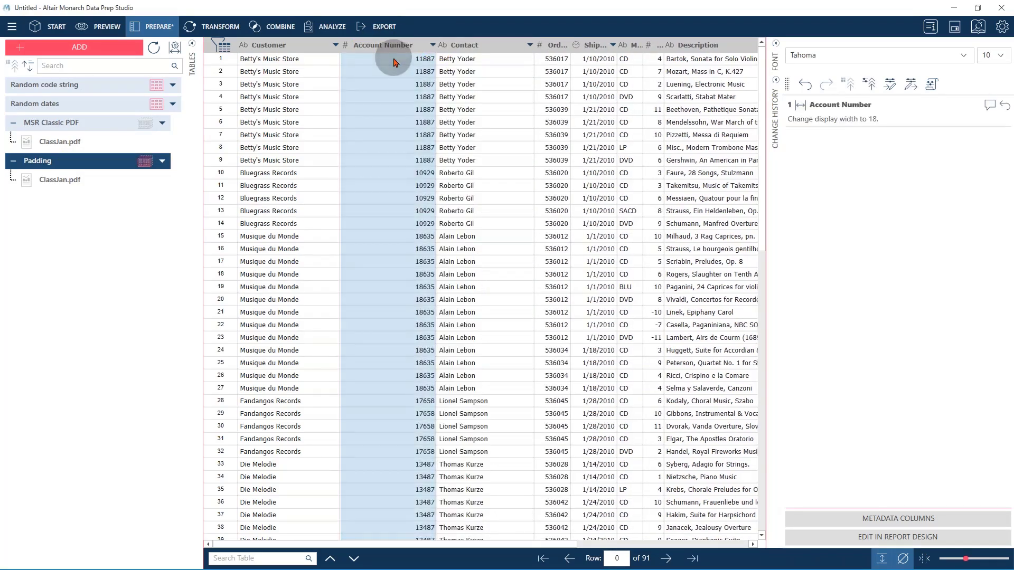
pyautogui.click(394, 61)
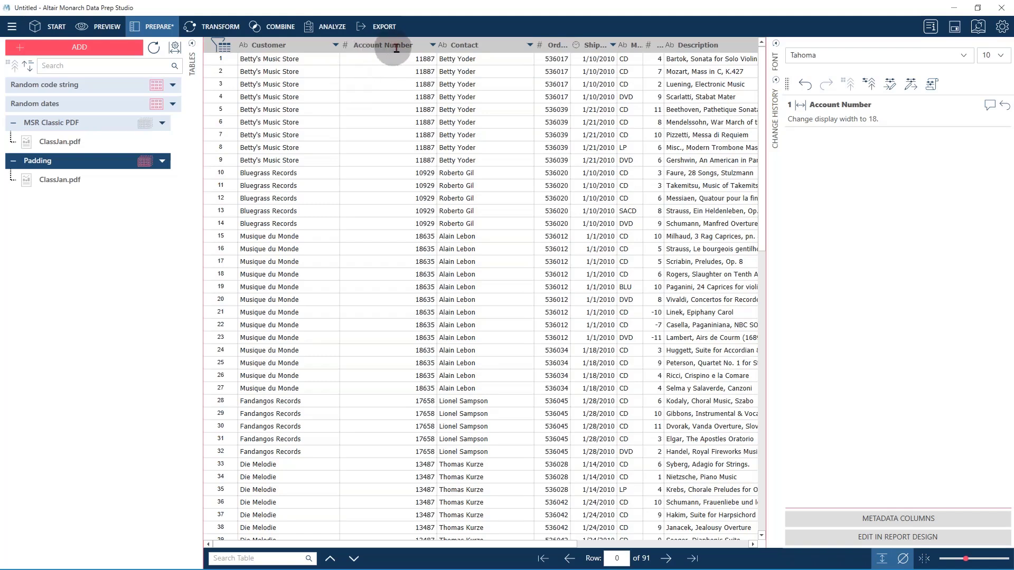
# Start a new formula column in the Padding table using the Str function with Account Number as its number argument
pyautogui.click(435, 49)
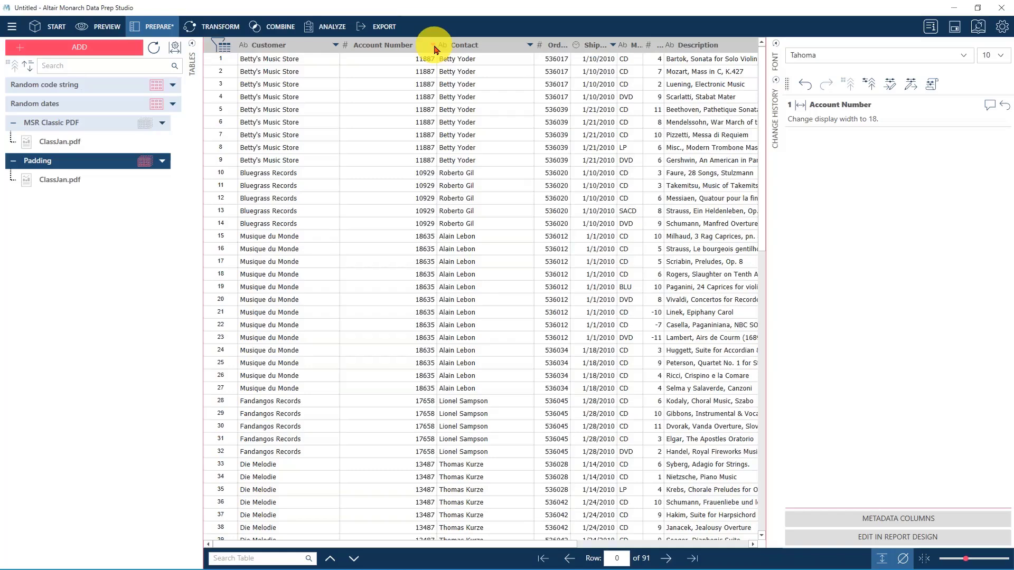
pyautogui.click(476, 142)
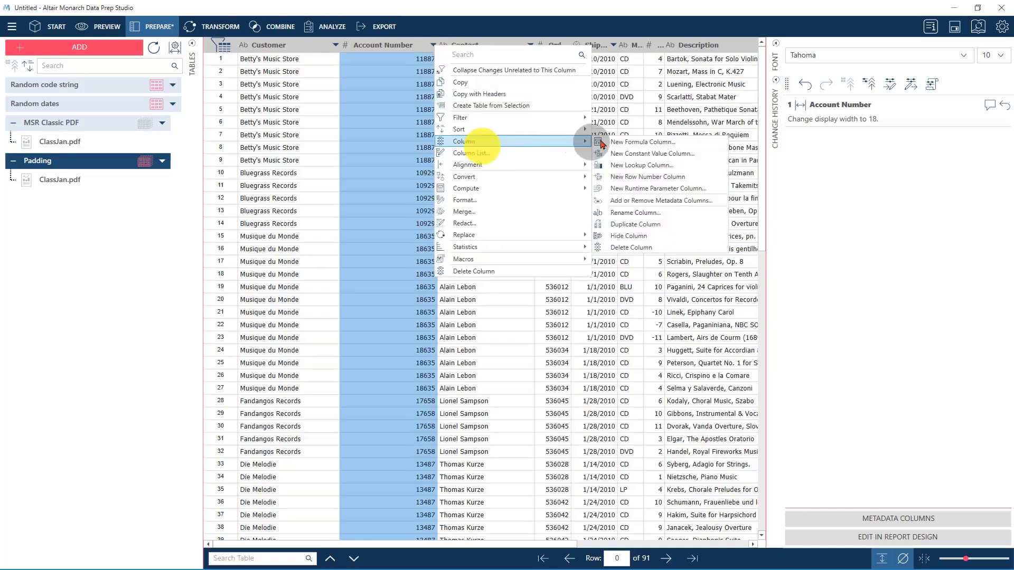
pyautogui.click(625, 143)
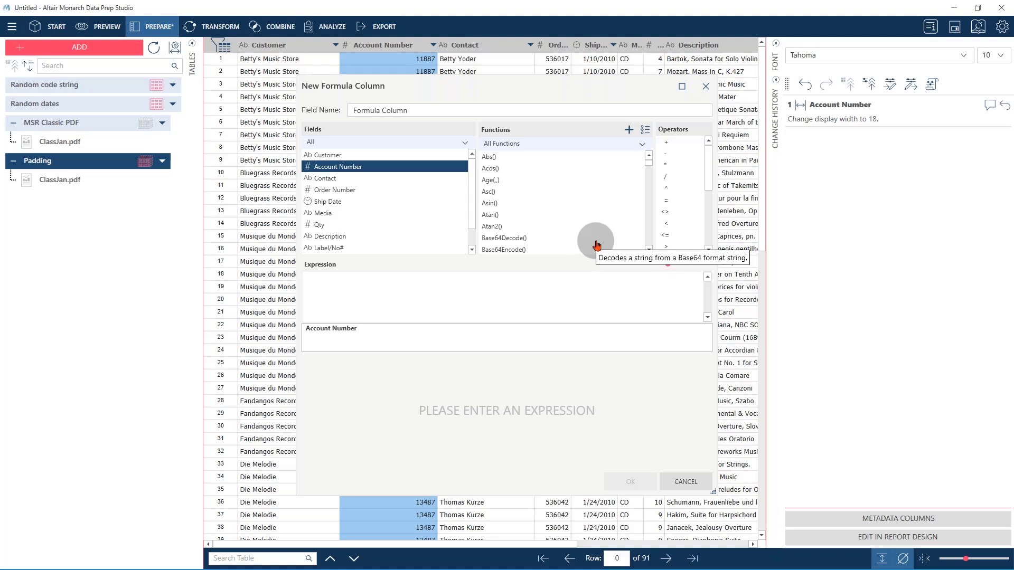
pyautogui.moveTo(649, 159); pyautogui.dragTo(650, 236)
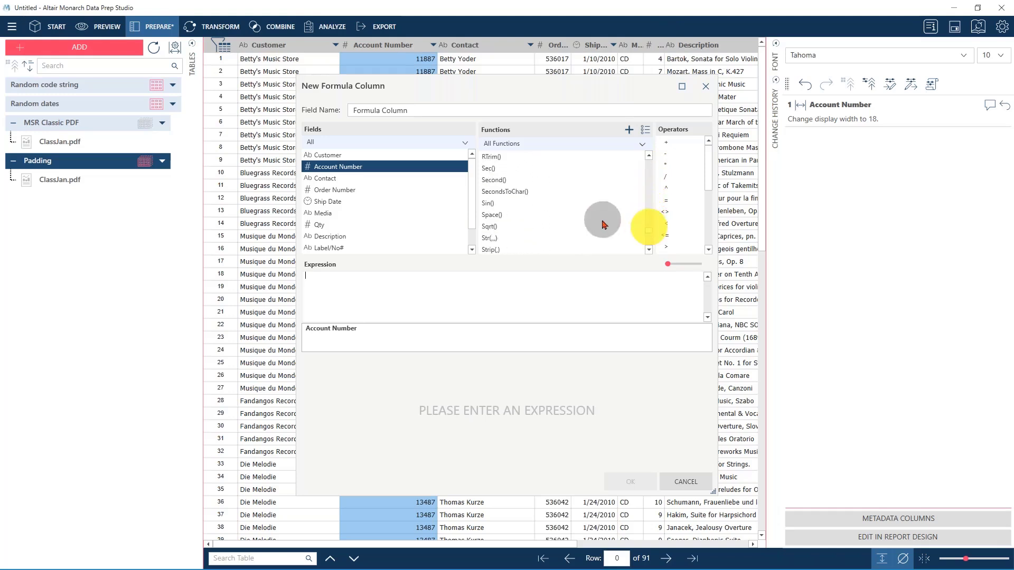
pyautogui.doubleClick(487, 205)
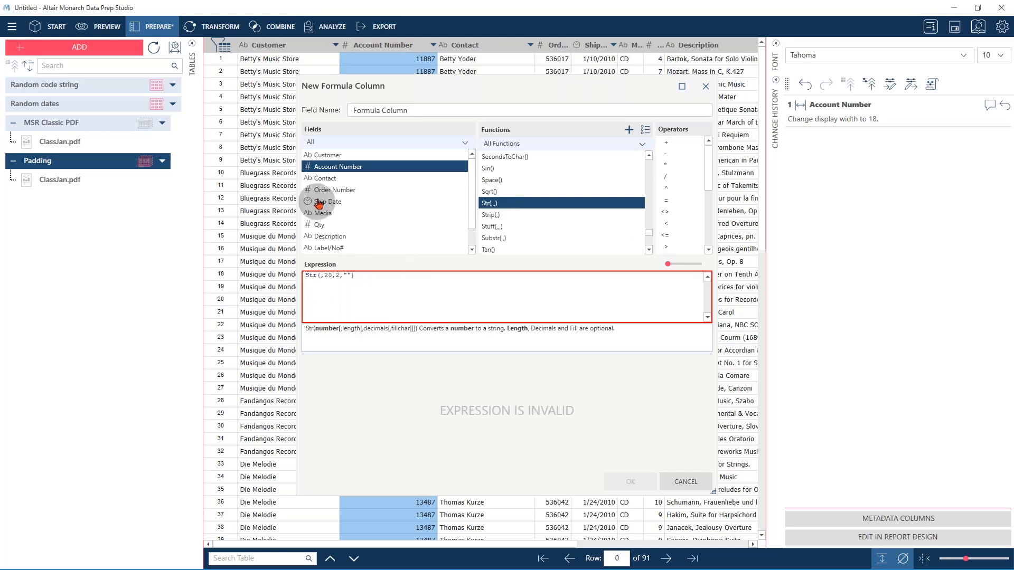
pyautogui.click(335, 170)
pyautogui.doubleClick(336, 170)
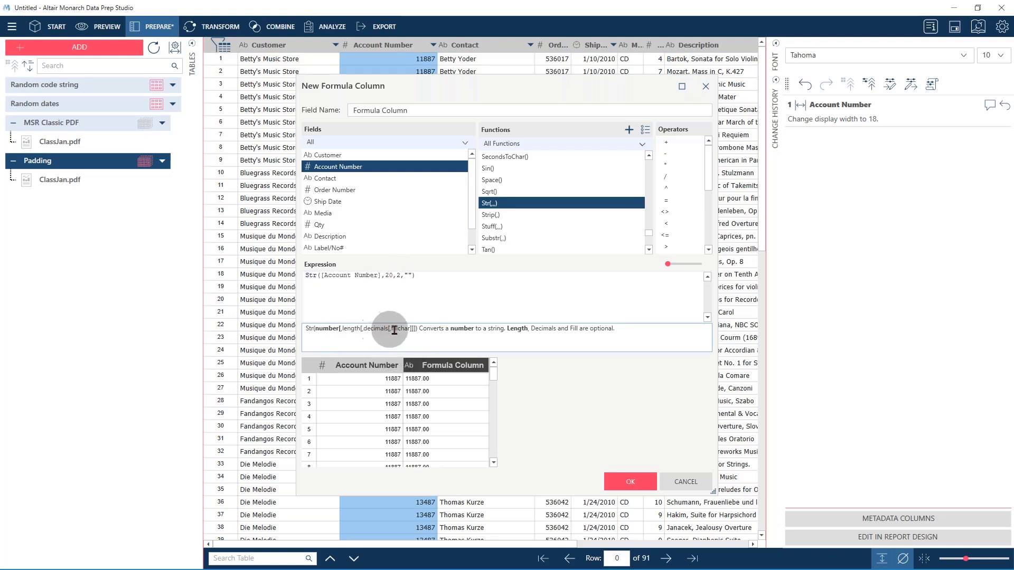
# Set the Str function's length to 10, decimals to 0 and fill character to "0"
pyautogui.click(396, 275)
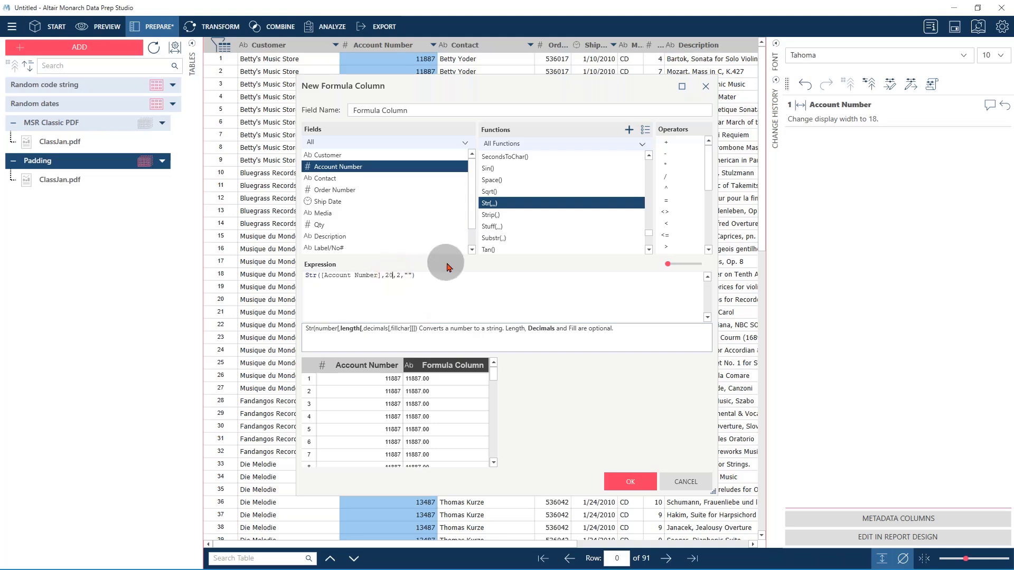
pyautogui.press('BackSpace')
pyautogui.press('BackSpace')
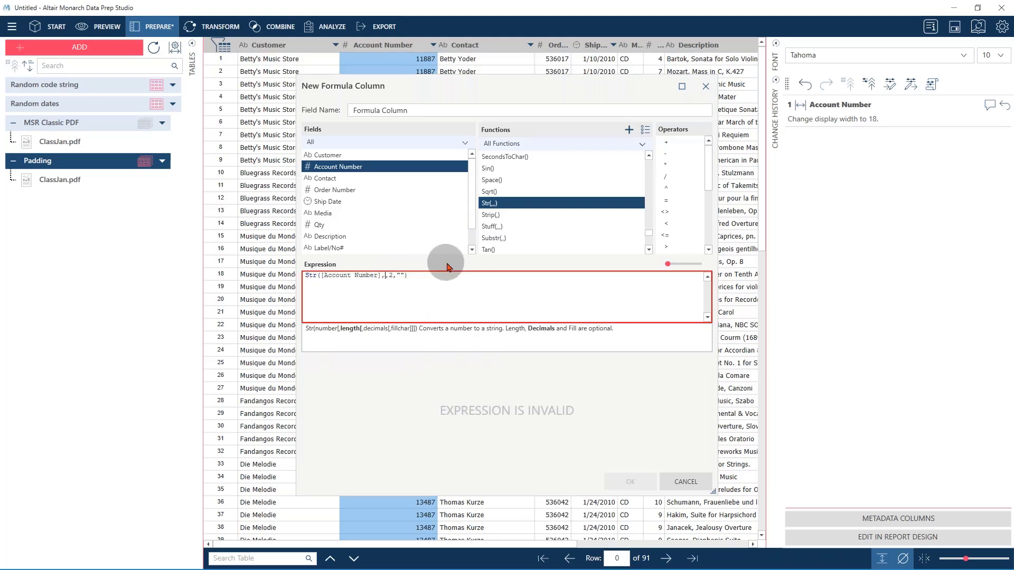
pyautogui.write('10')
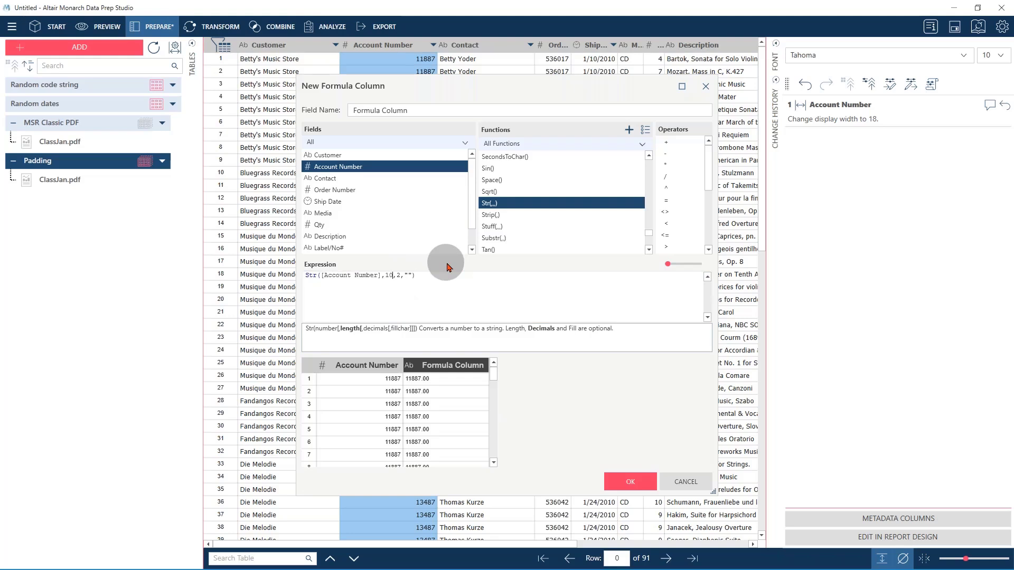
pyautogui.press('Right')
pyautogui.press('Right')
pyautogui.press('BackSpace')
pyautogui.write('0')
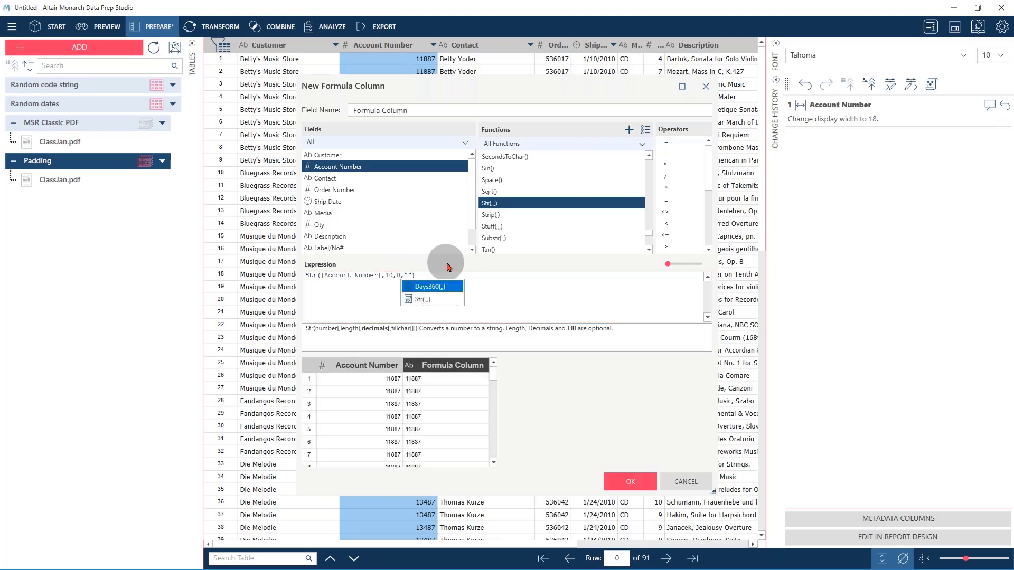
pyautogui.press('Right')
pyautogui.press('Right')
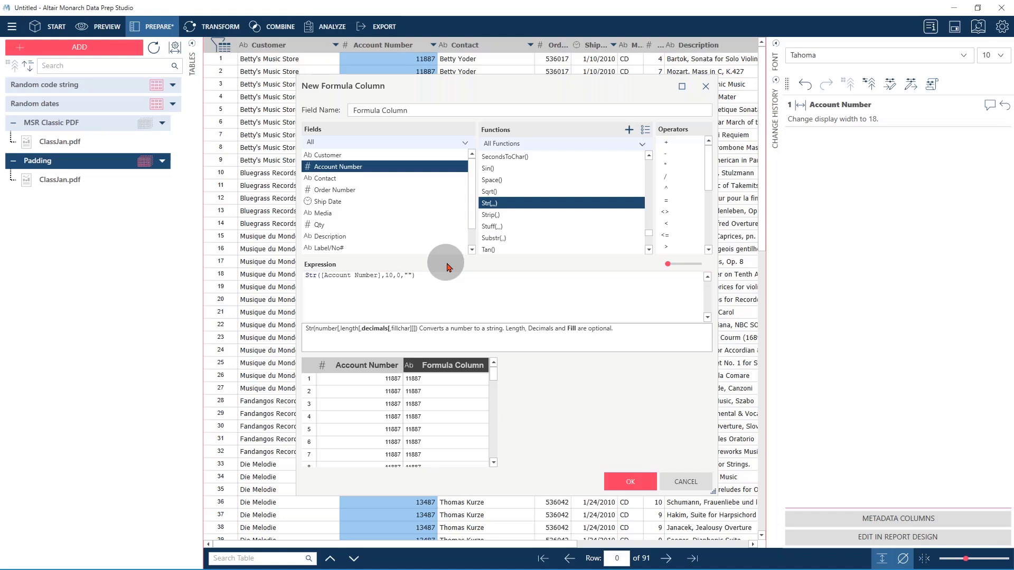
pyautogui.write('0')
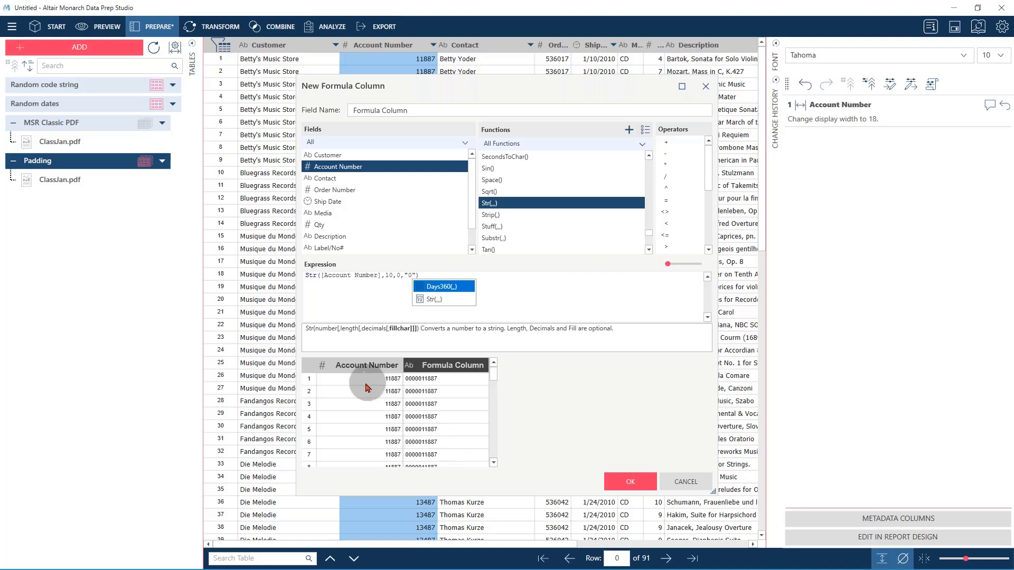
# Name the zero-padded formula column "Leading 0" and create it
pyautogui.moveTo(425, 112); pyautogui.dragTo(349, 107)
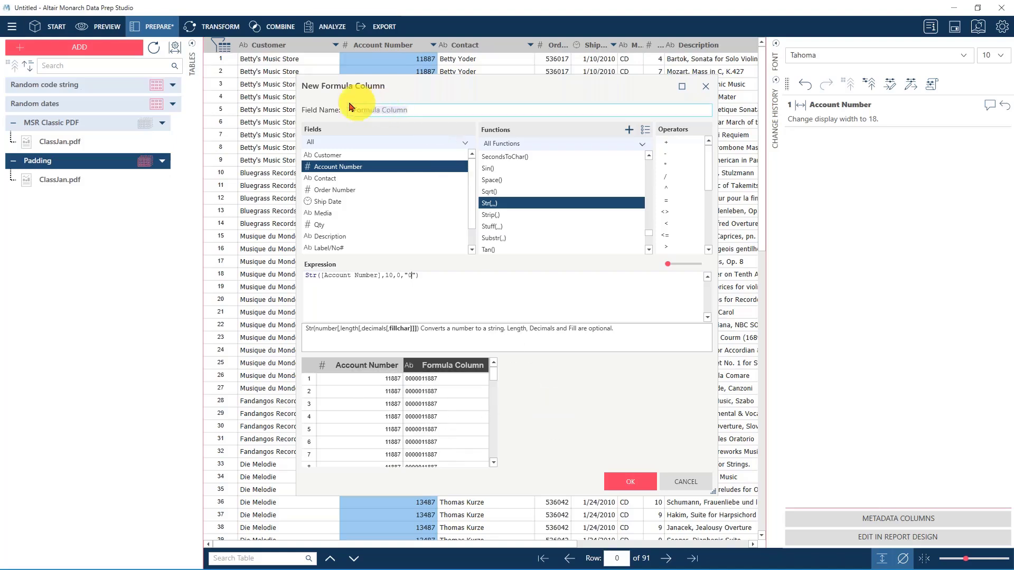
pyautogui.write('Lea')
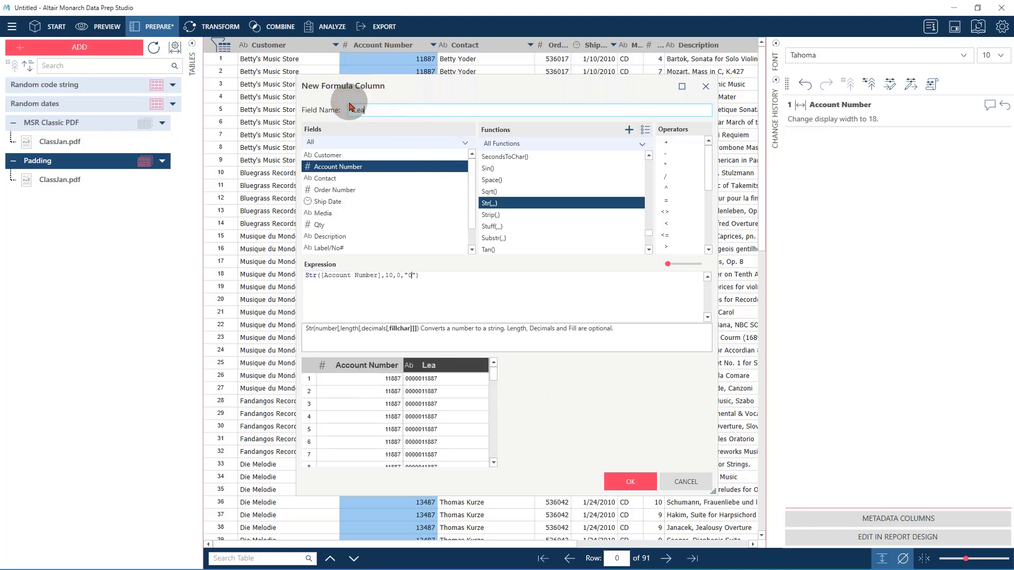
pyautogui.write('ding 0')
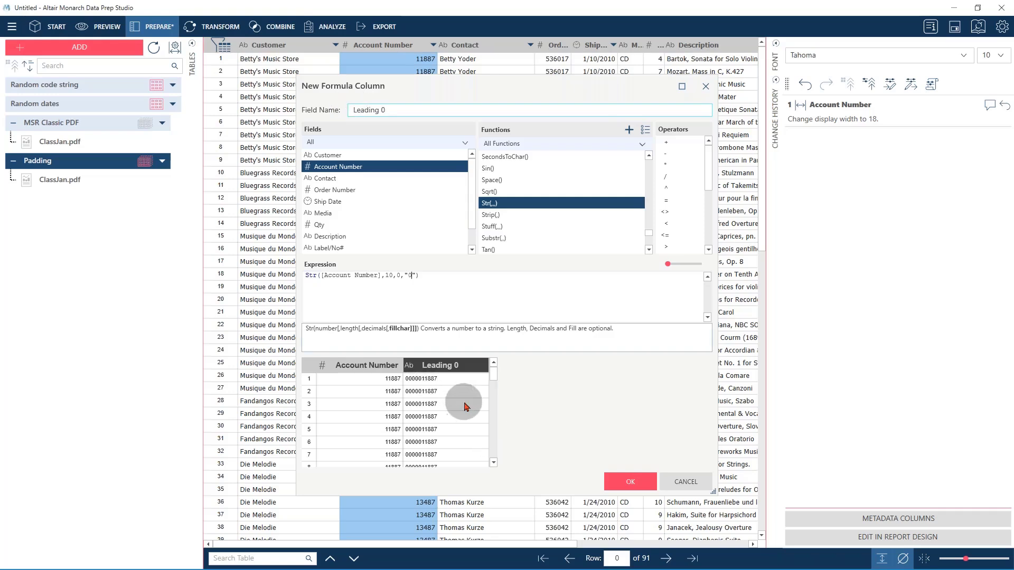
pyautogui.click(630, 483)
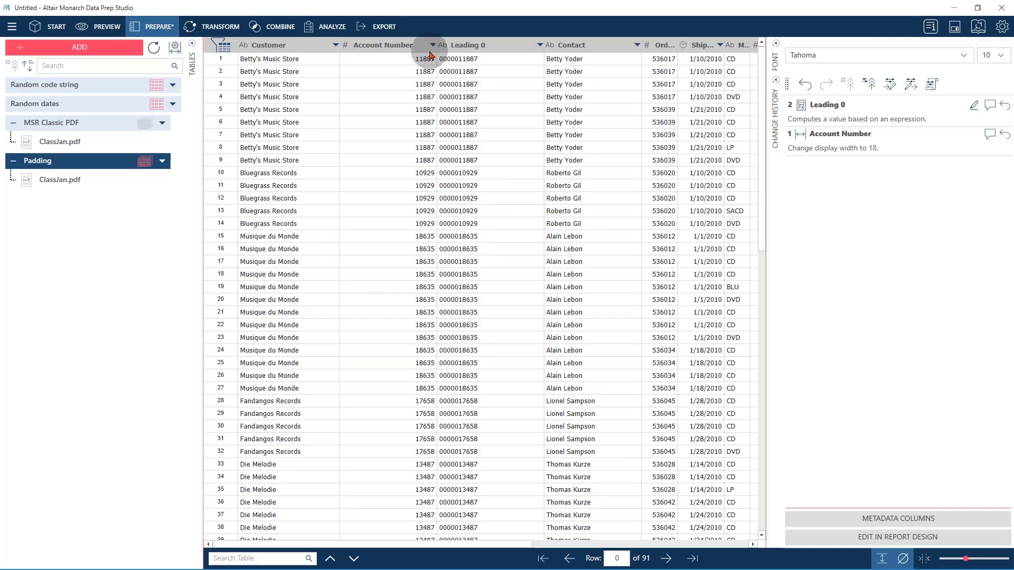
# Convert the Account Number column to text and compare its values with the Leading 0 column
pyautogui.click(348, 49)
pyautogui.click(348, 69)
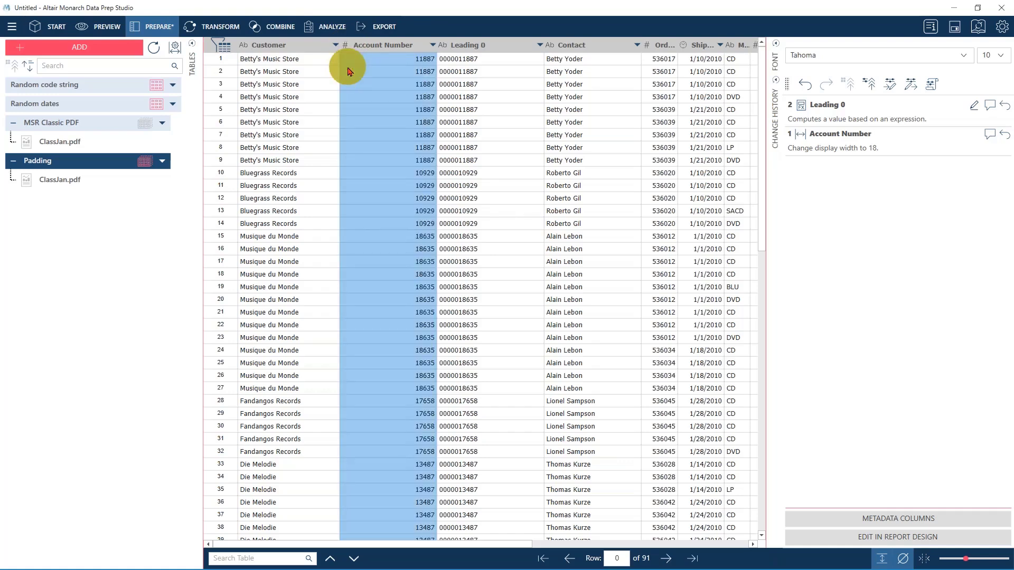
pyautogui.moveTo(453, 60); pyautogui.dragTo(452, 427)
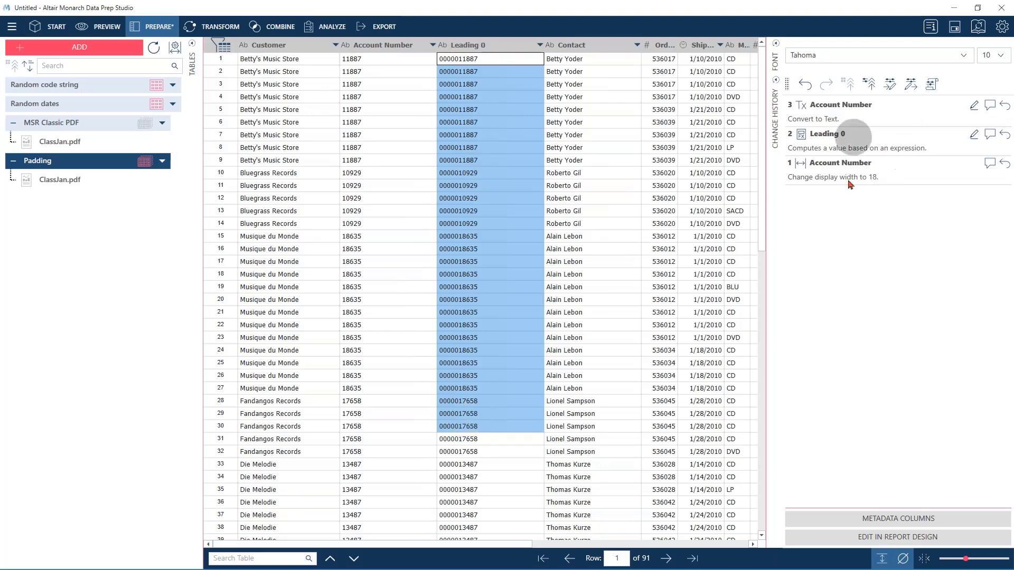
pyautogui.click(376, 72)
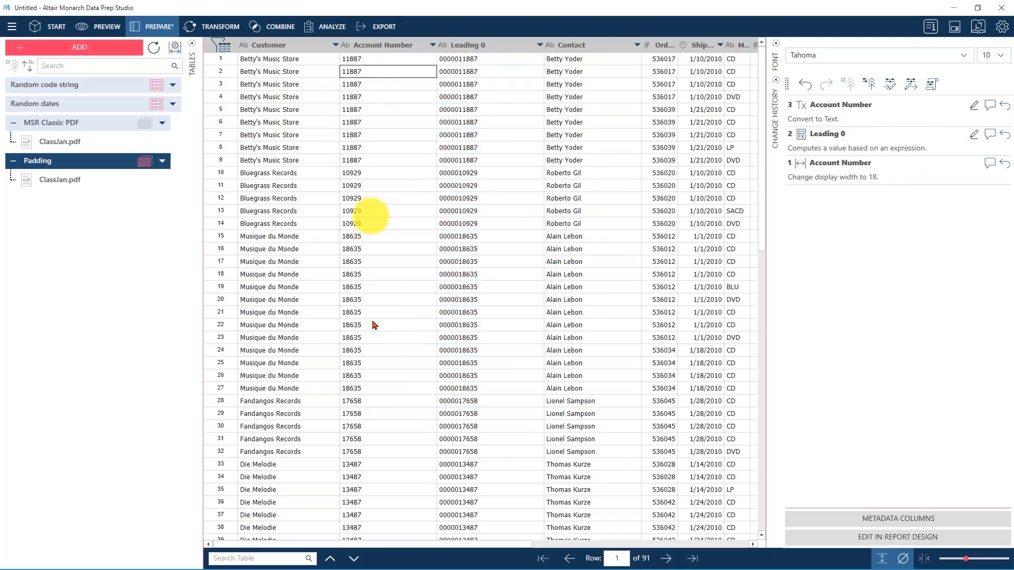
pyautogui.keyDown('shift'); pyautogui.click(373, 401); pyautogui.keyUp('shift')
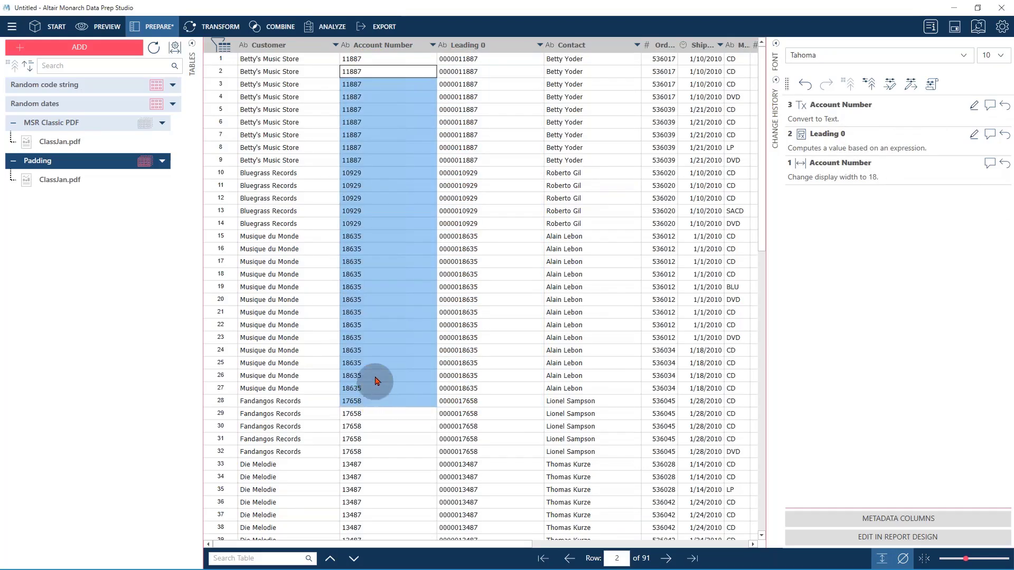
# Start a new formula column from the Account Number column
pyautogui.click(433, 46)
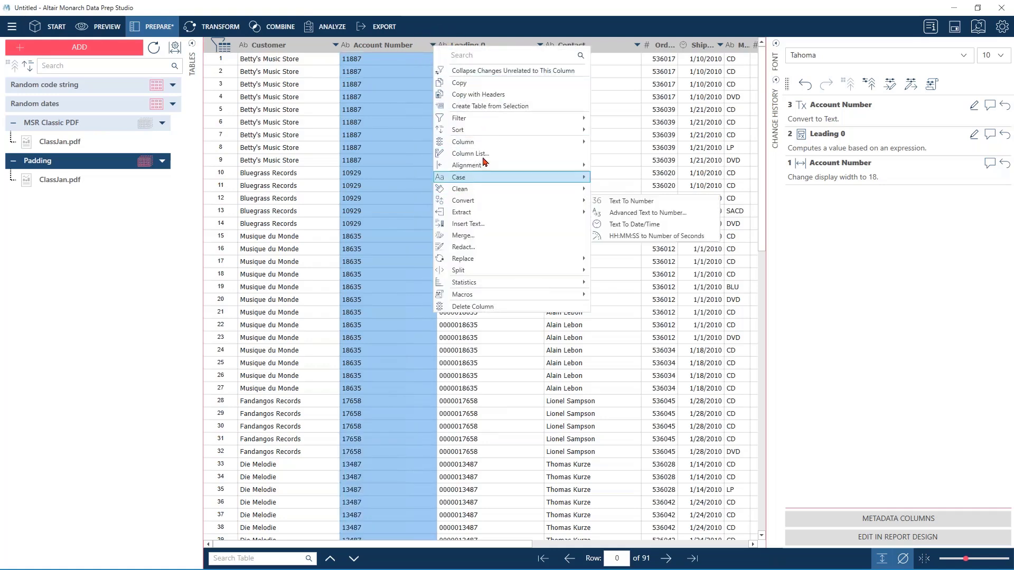
pyautogui.click(624, 139)
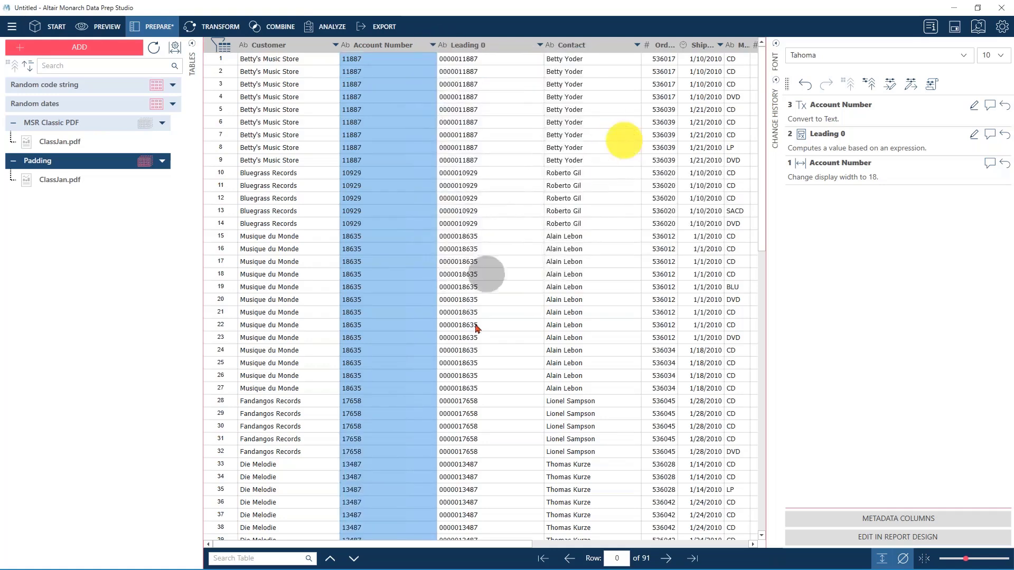
pyautogui.write('s')
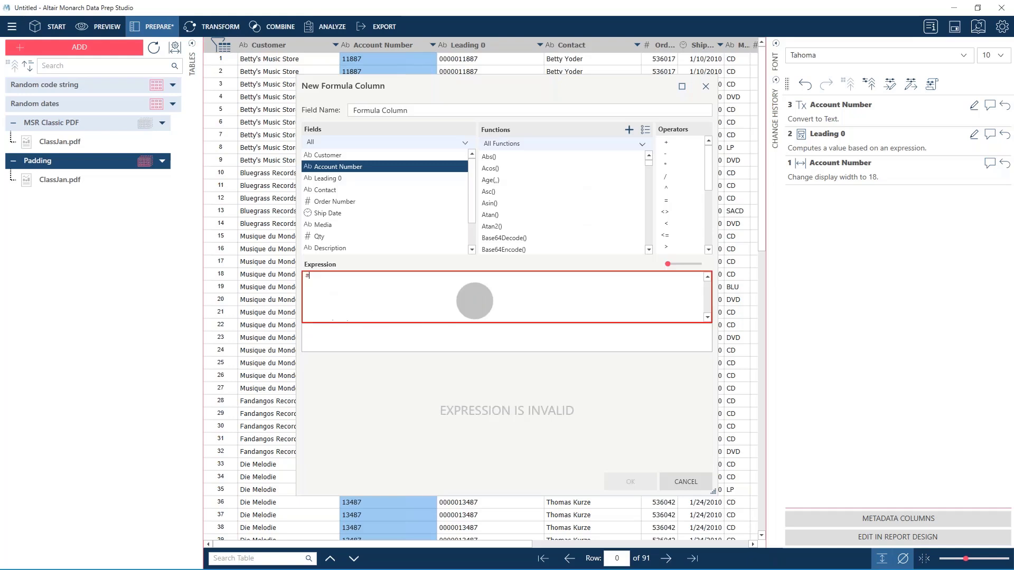
pyautogui.write('qr(')
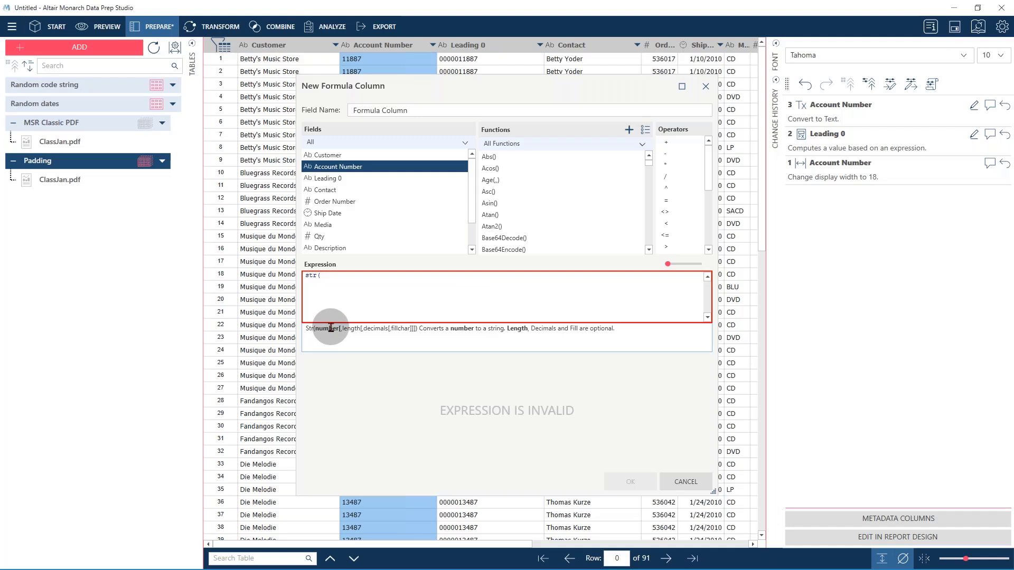
pyautogui.write('val')
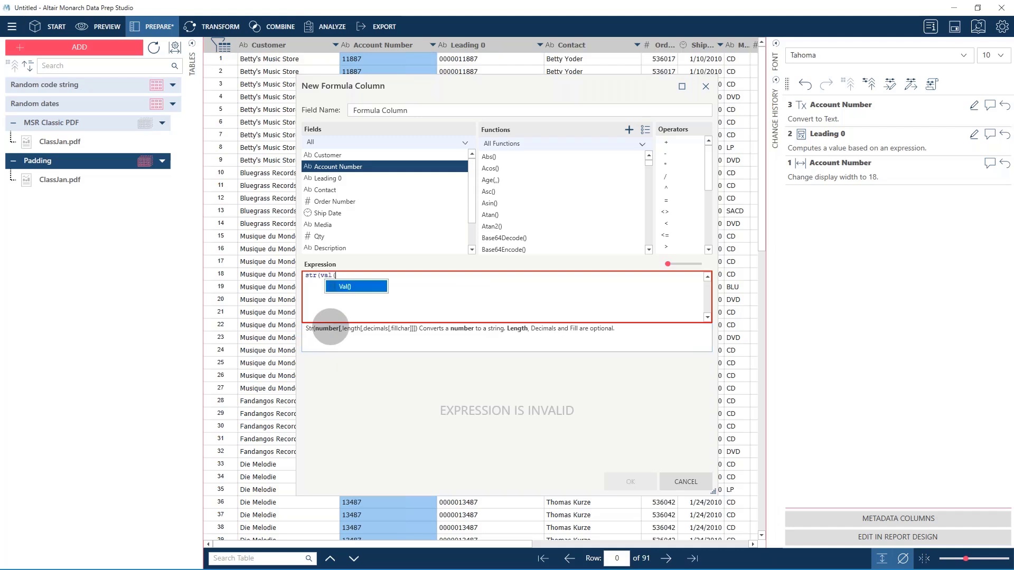
pyautogui.write('(')
pyautogui.click(336, 166)
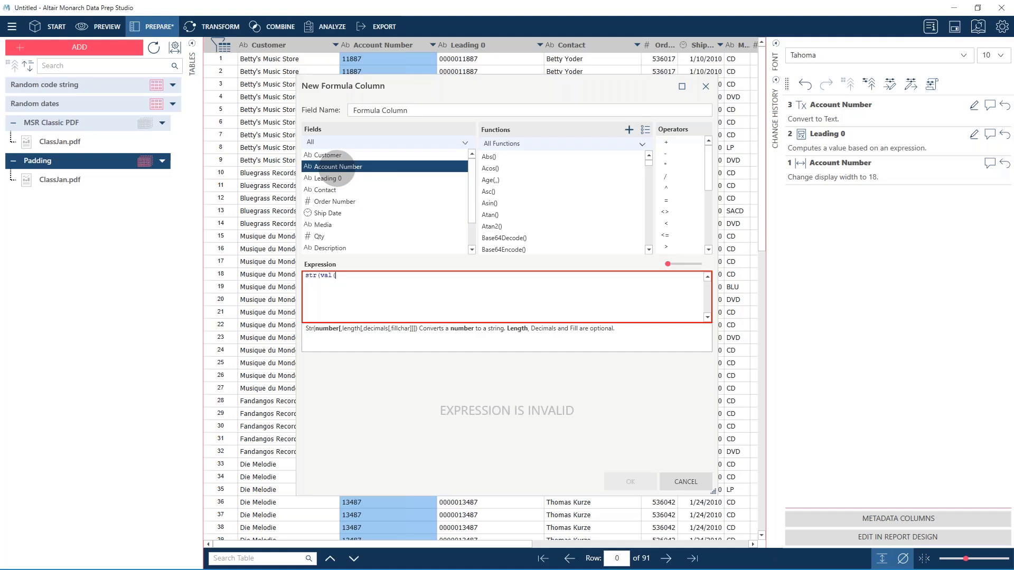
pyautogui.moveTo(363, 275); pyautogui.dragTo(290, 282)
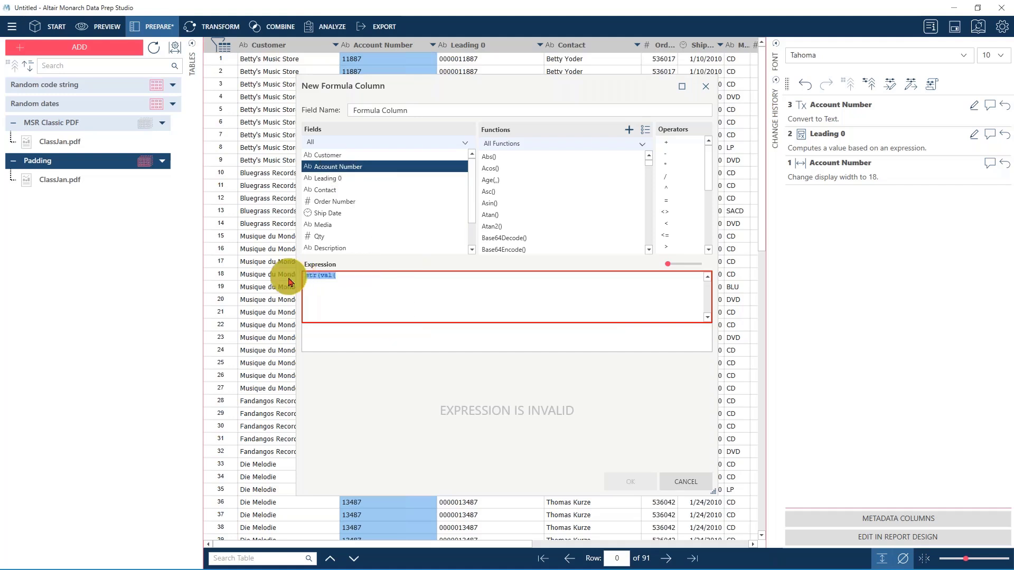
pyautogui.press('BackSpace')
pyautogui.write('"')
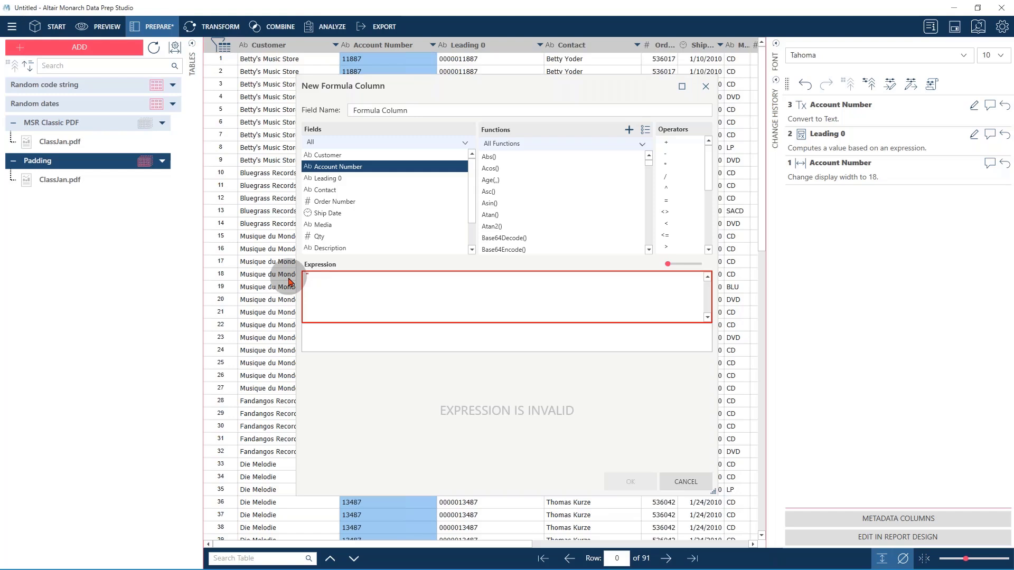
pyautogui.write('0000000000"+')
pyautogui.doubleClick(339, 167)
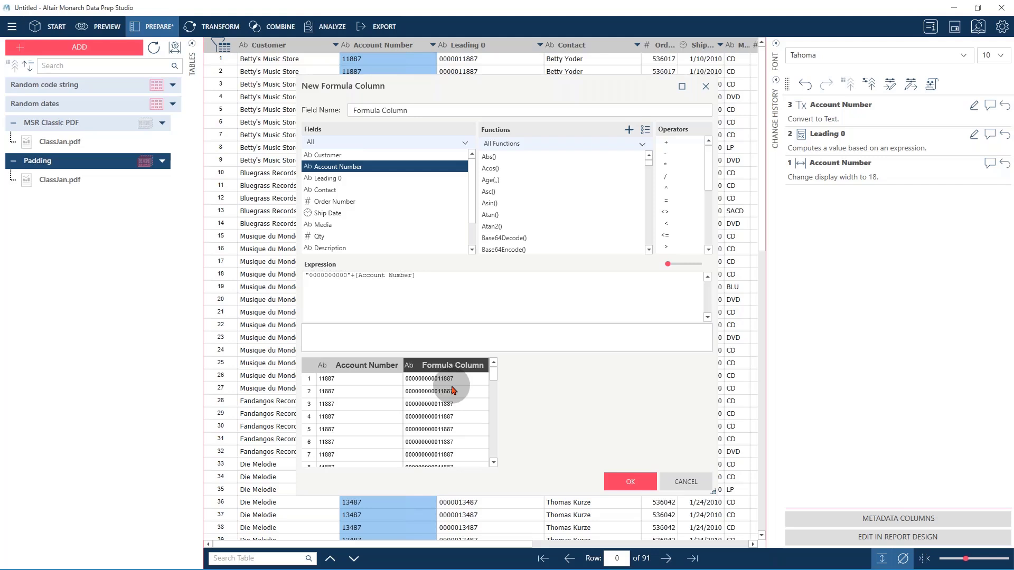
# Wrap the joined expression in the Right function so that it returns the last 10 characters
pyautogui.click(306, 277)
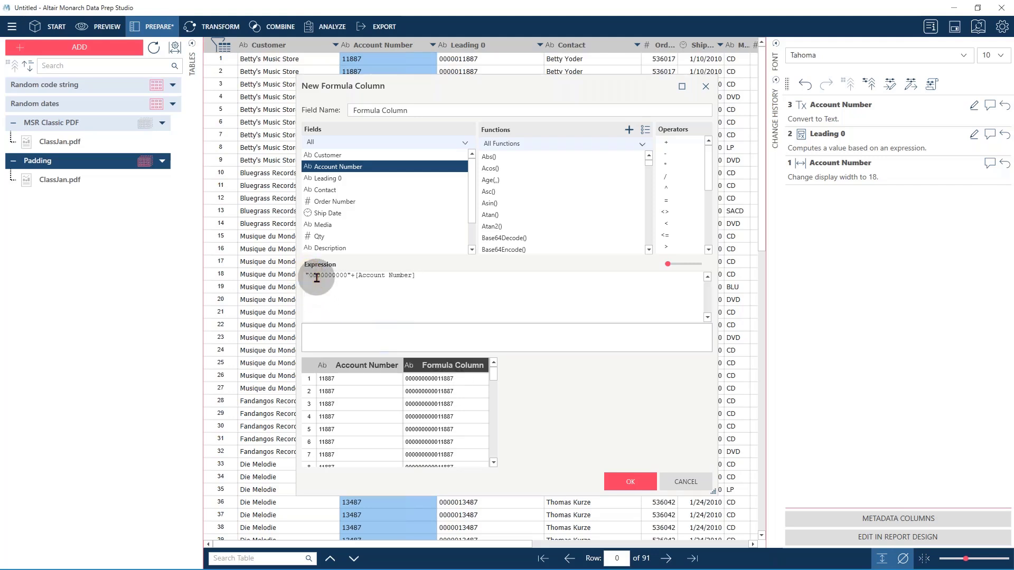
pyautogui.write('right(')
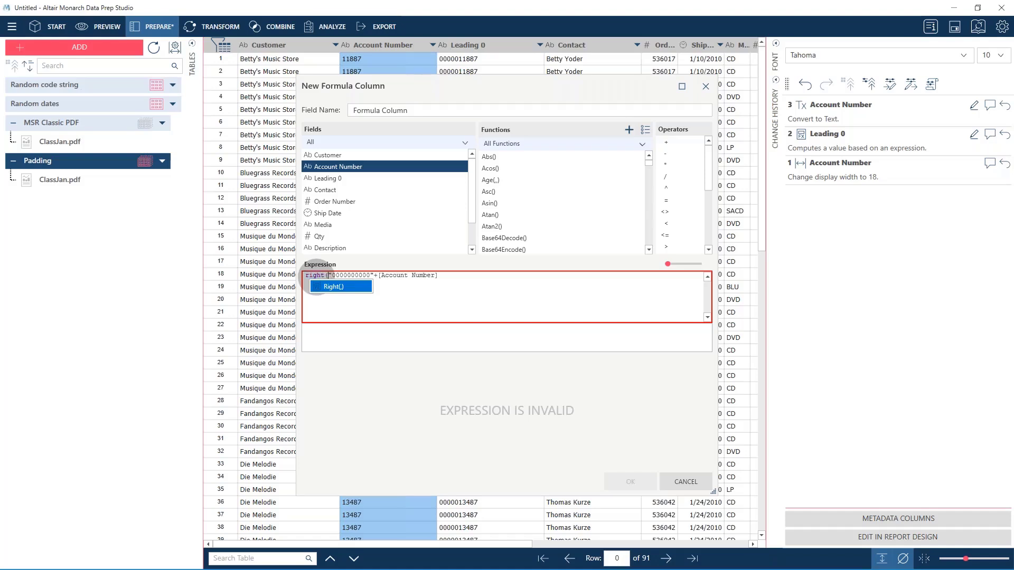
pyautogui.click(449, 276)
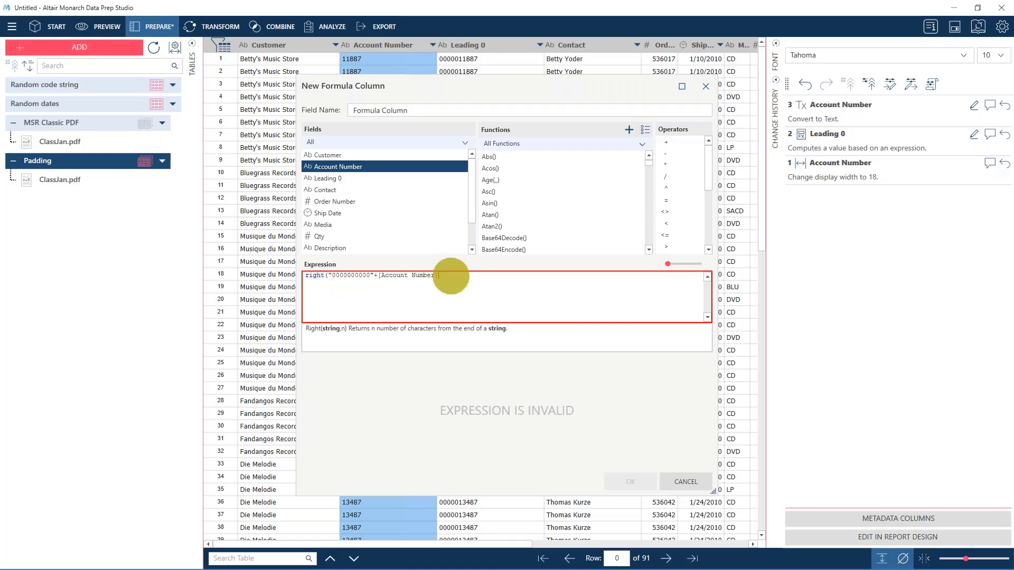
pyautogui.write(',')
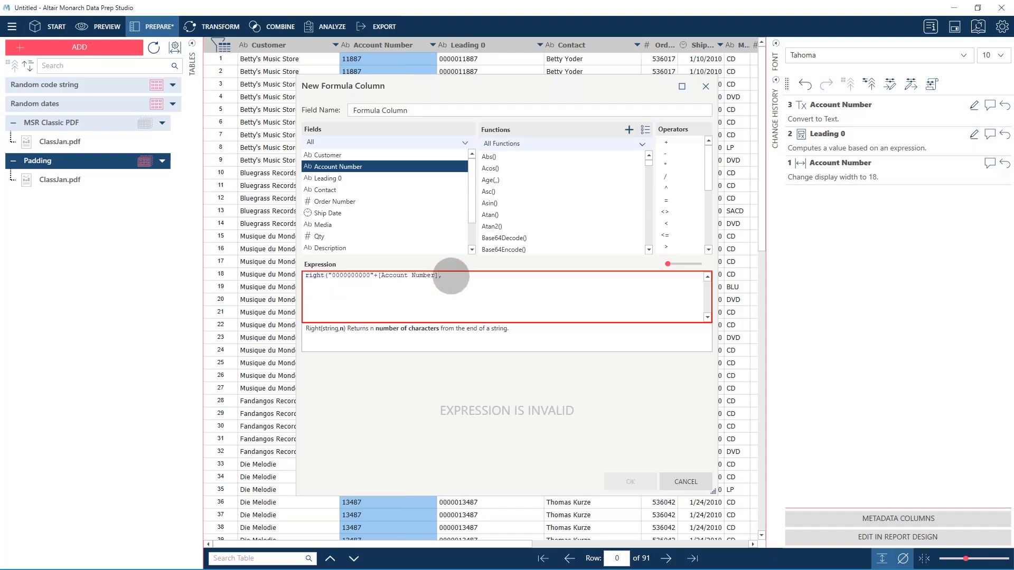
pyautogui.write('10')
pyautogui.write('0)')
pyautogui.press('BackSpace')
pyautogui.press('BackSpace')
pyautogui.write(')')
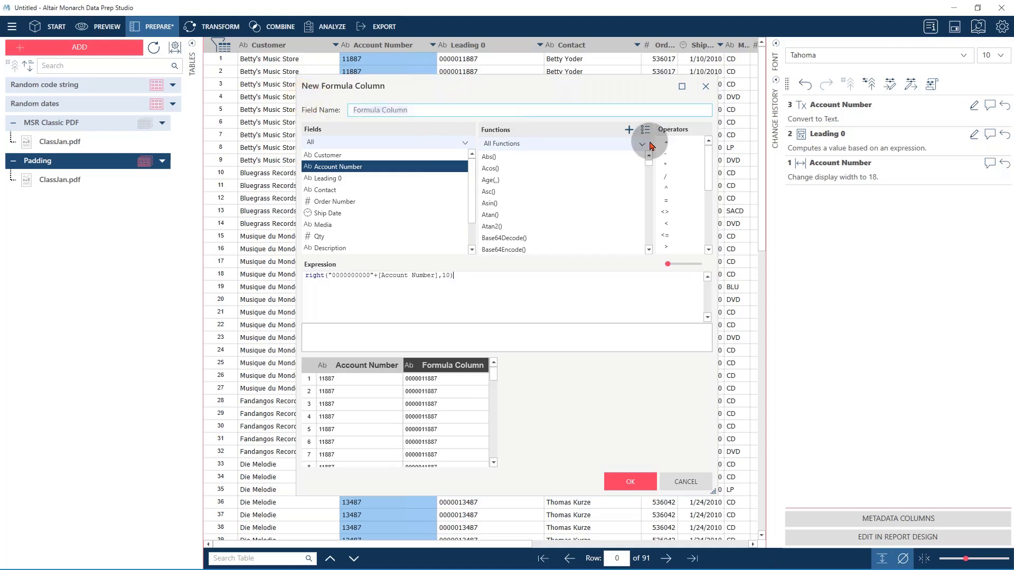
# Name the column "Leading 0 with right", create it and compare its values with the Leading 0 column
pyautogui.write('Leading')
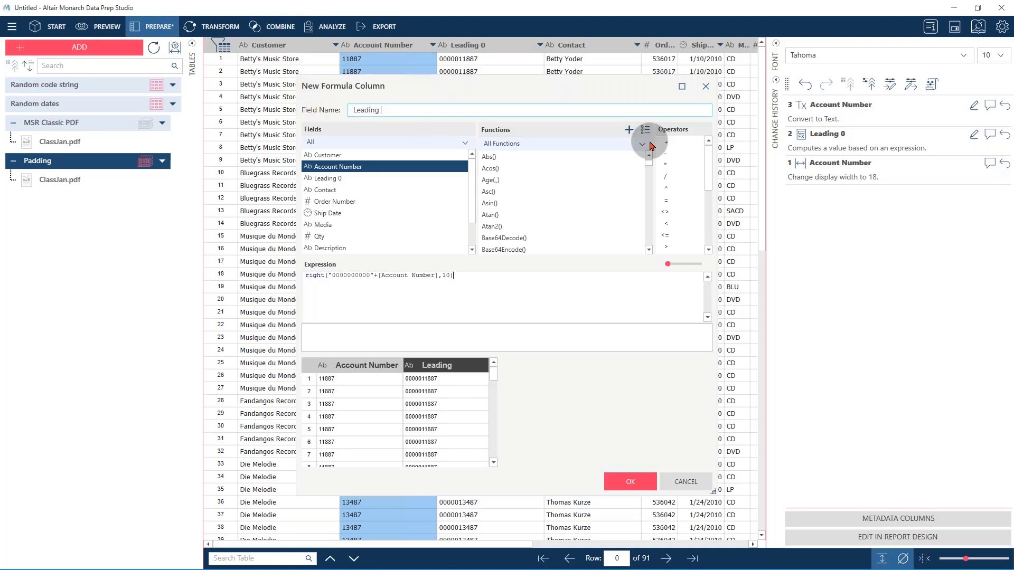
pyautogui.write(' 0 with 10')
pyautogui.press('Return')
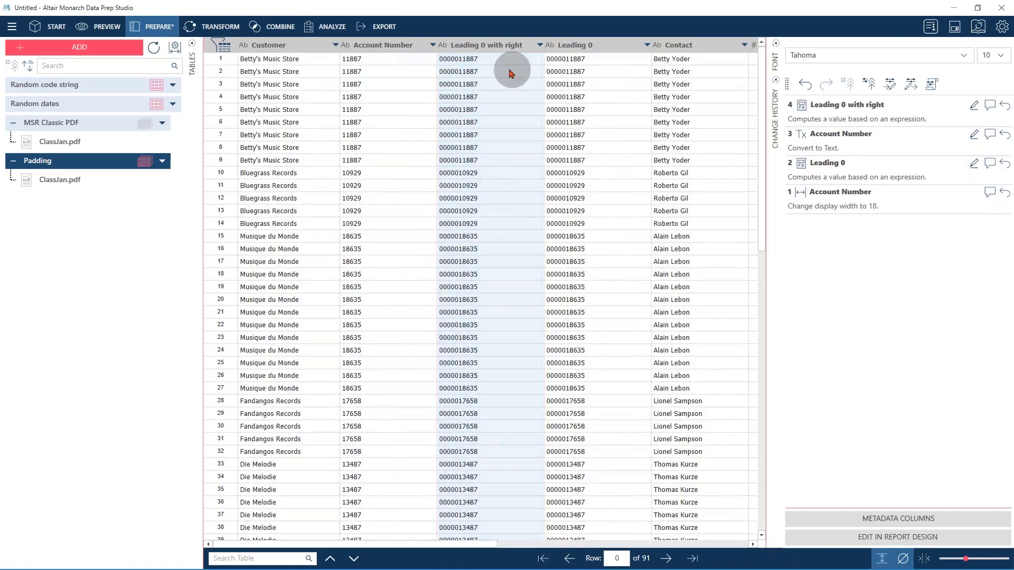
pyautogui.moveTo(504, 64); pyautogui.dragTo(564, 332)
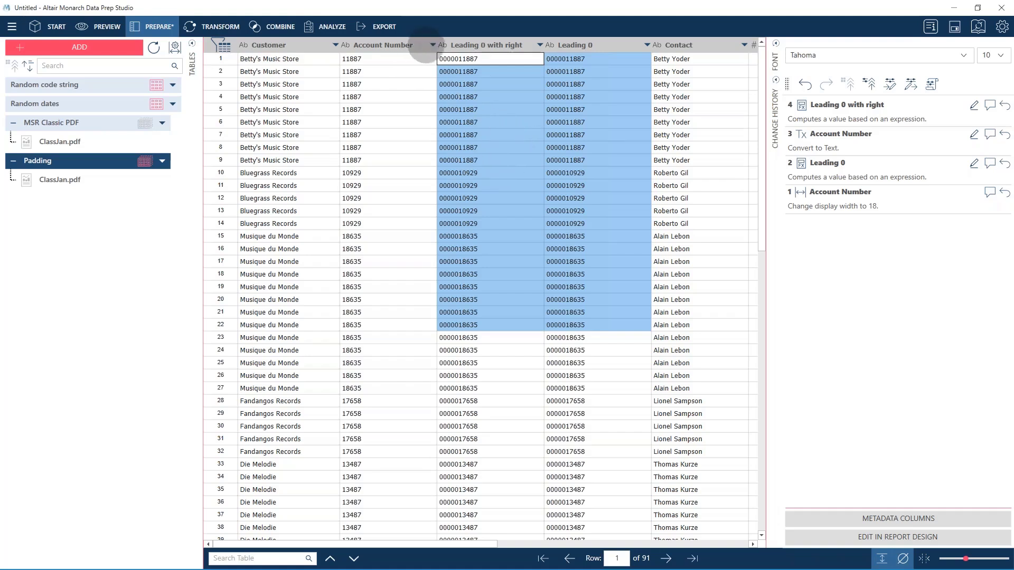
pyautogui.click(434, 46)
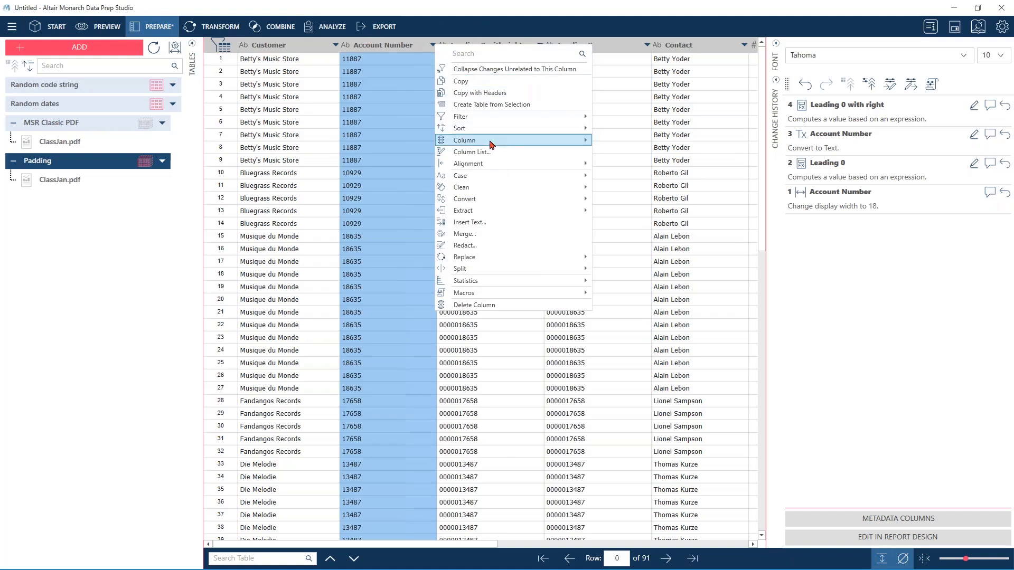
pyautogui.moveTo(534, 144)
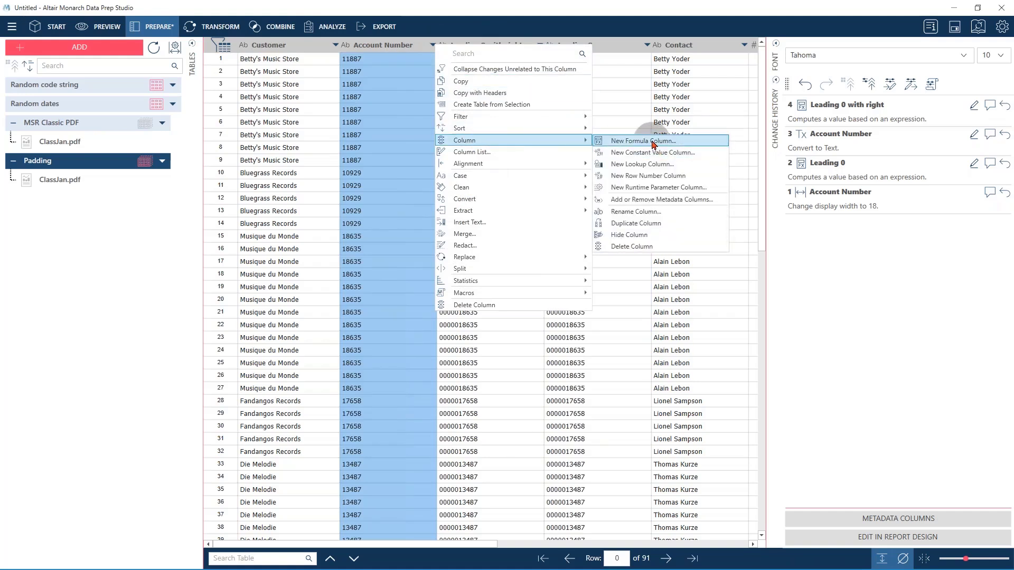
pyautogui.click(655, 144)
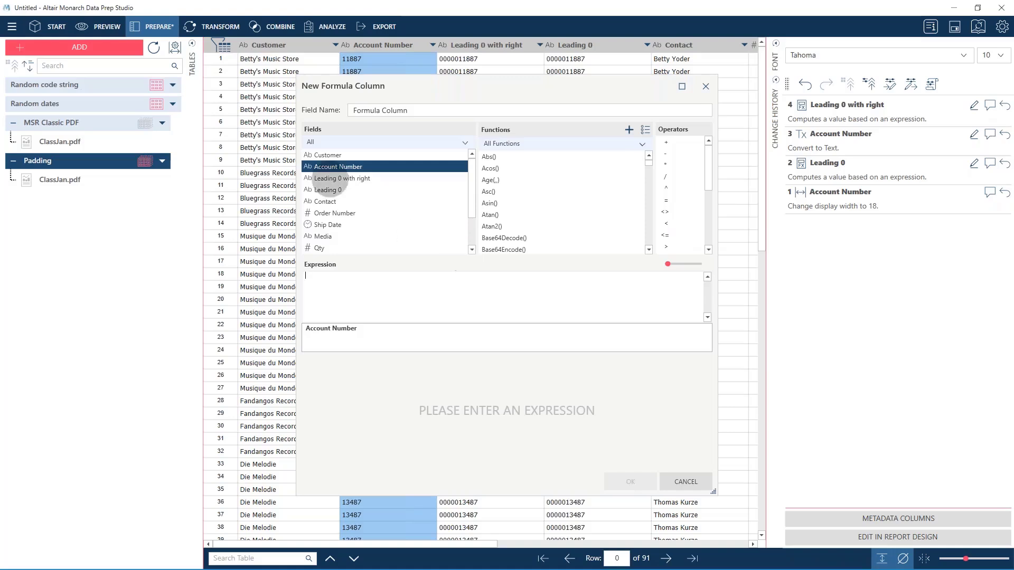
pyautogui.doubleClick(331, 168)
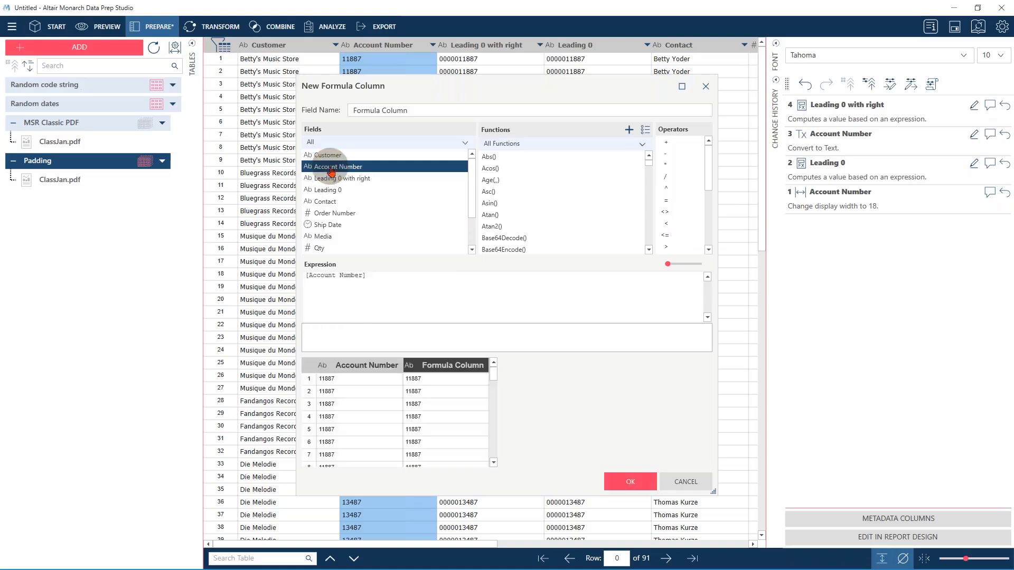
pyautogui.write('+"000')
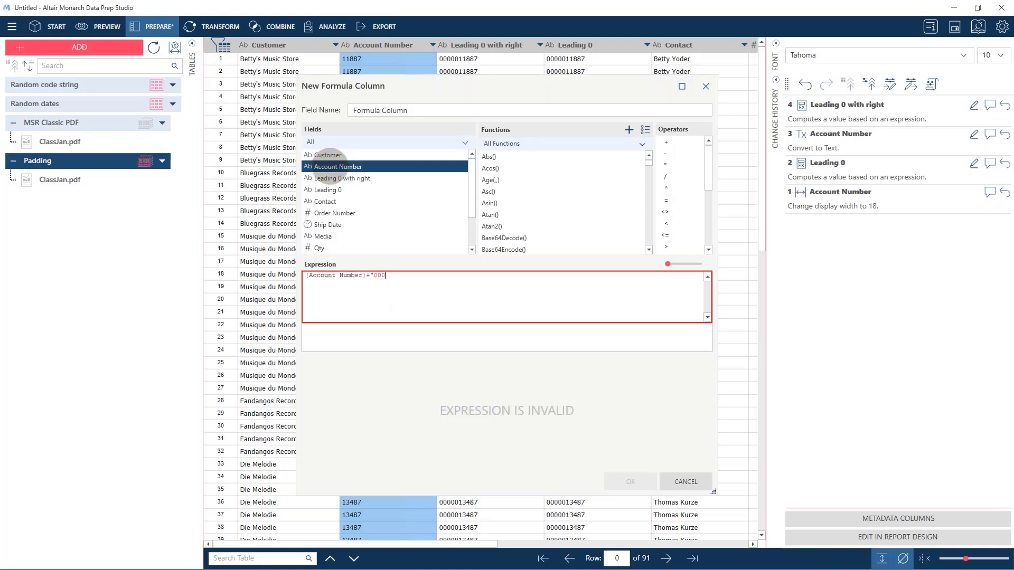
pyautogui.write('0000000"')
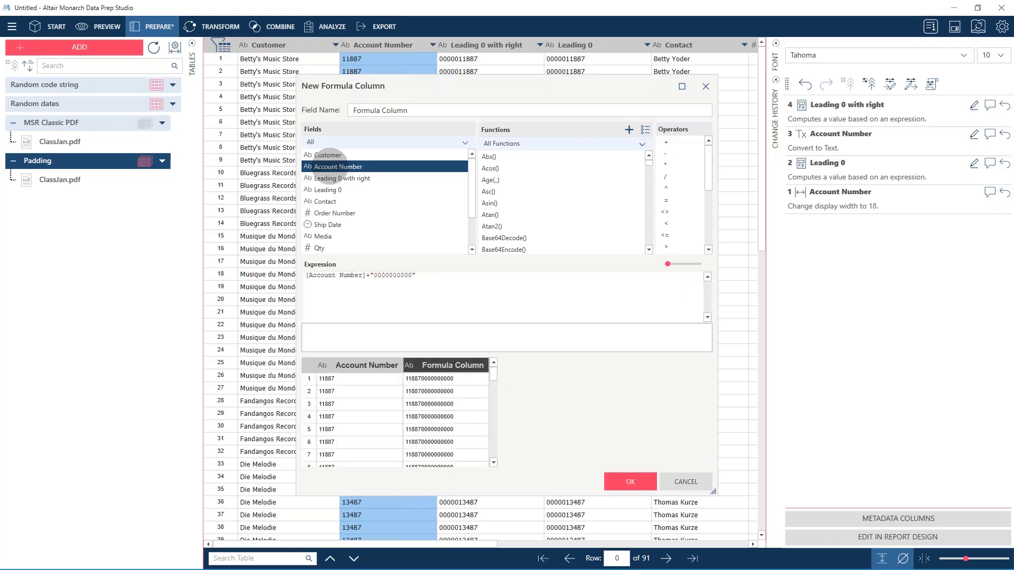
# Wrap the expression in the Left function with a length of 10 characters and create the trailing-zero column
pyautogui.press('Home')
pyautogui.write('left(')
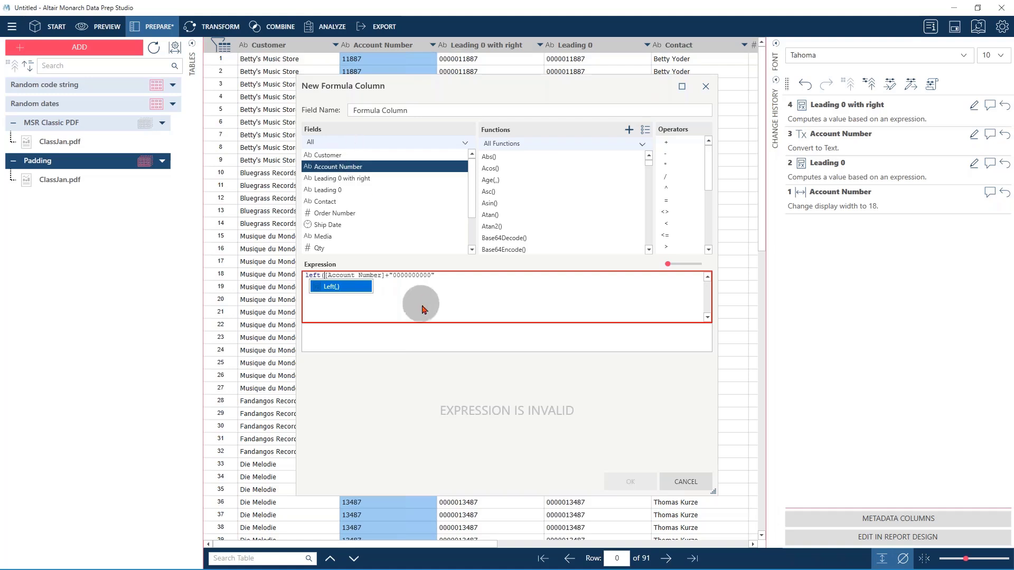
pyautogui.click(446, 275)
pyautogui.write(',')
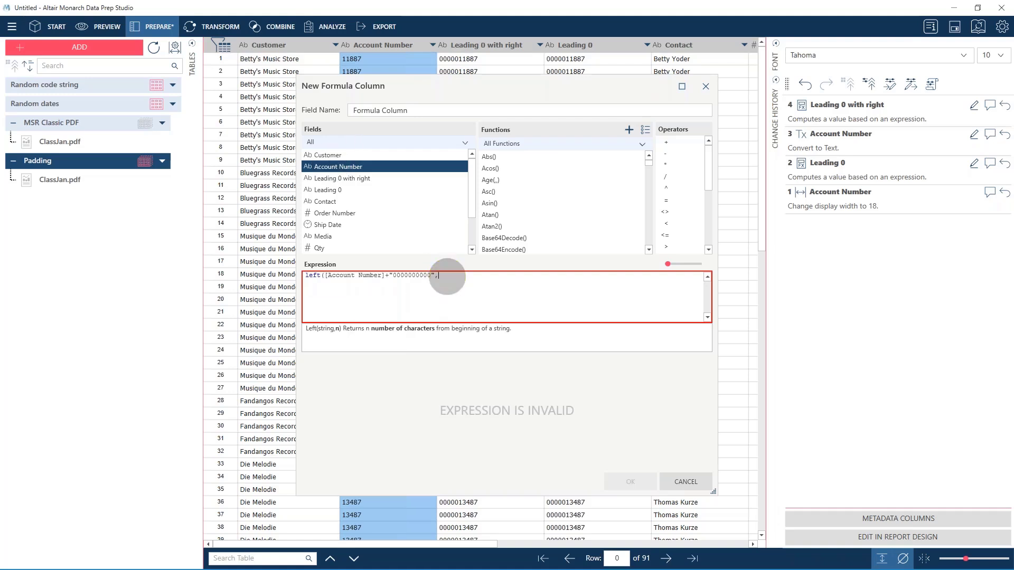
pyautogui.write('10)')
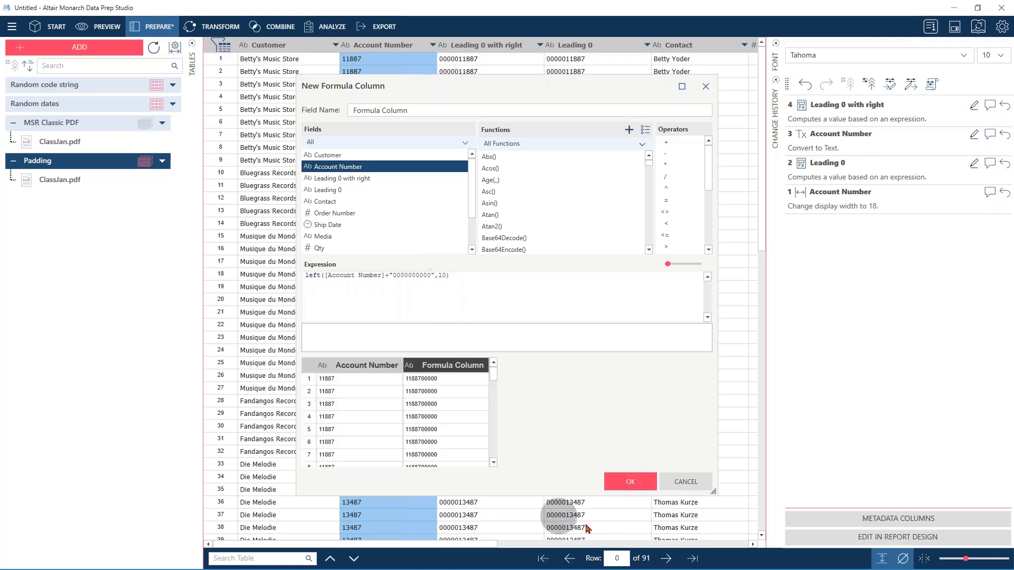
pyautogui.click(619, 480)
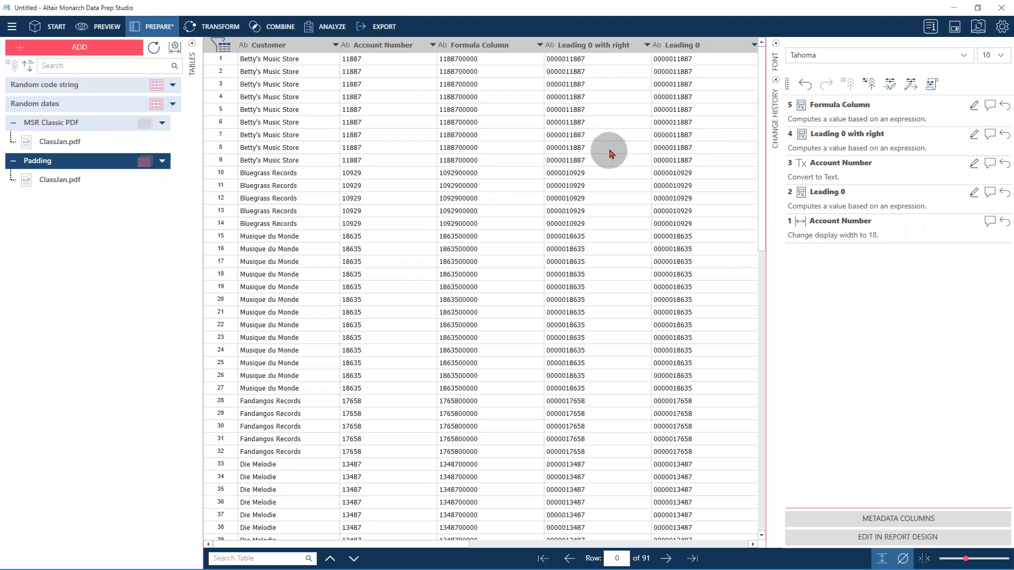
# In the Random dates table, start a formula column from Random Dates and name it IsLeapYear
pyautogui.click(63, 85)
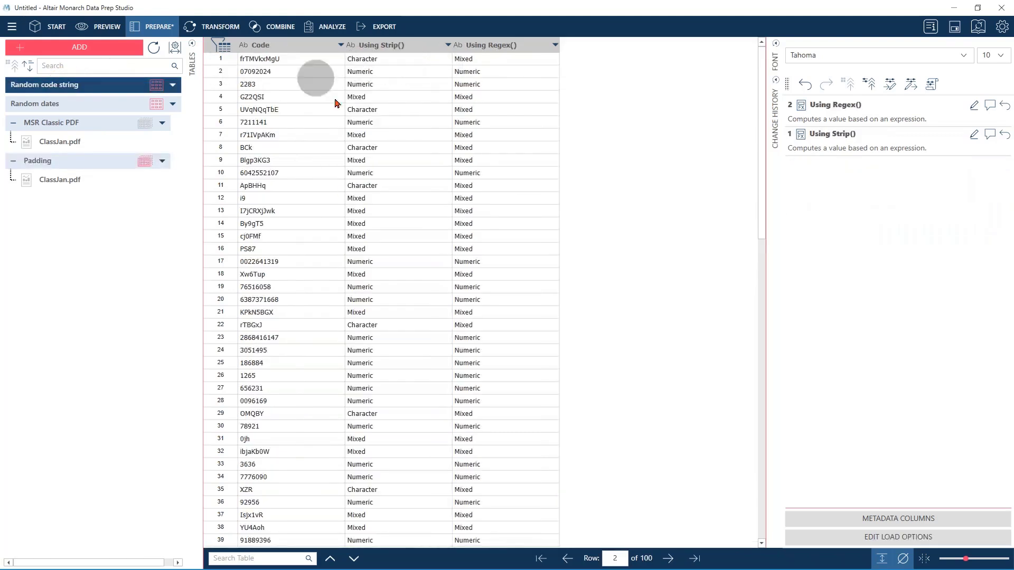
pyautogui.click(64, 105)
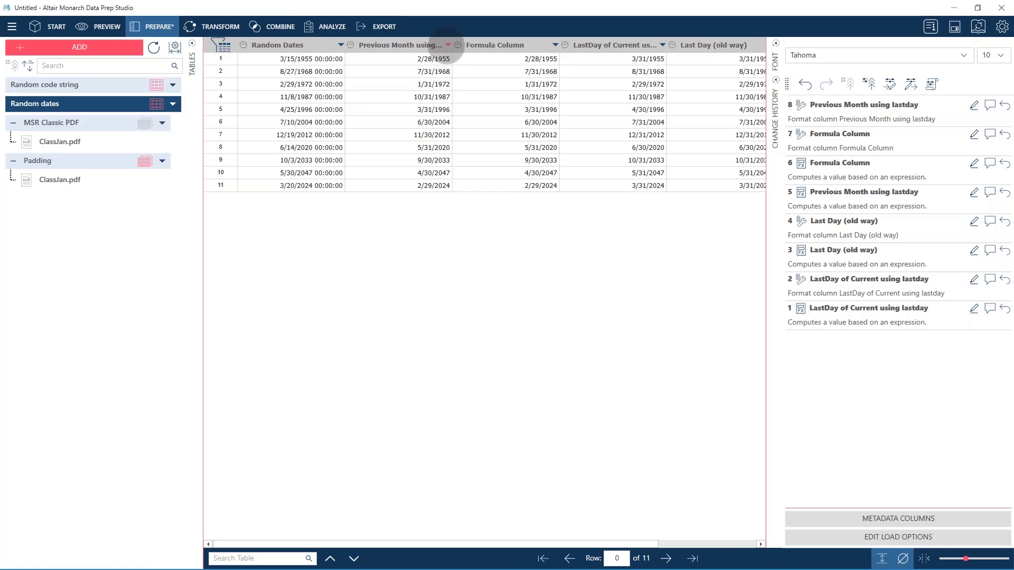
pyautogui.click(341, 49)
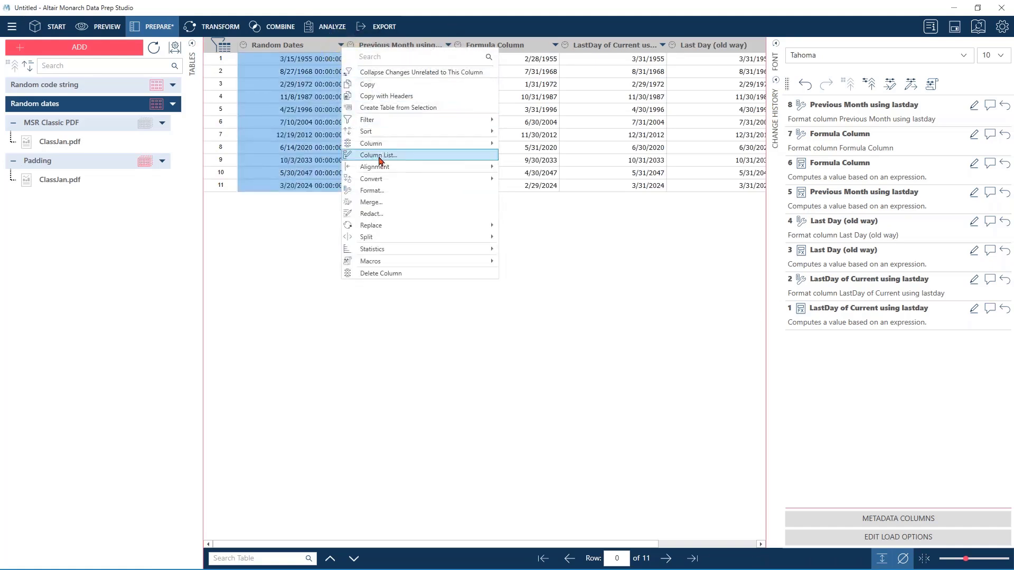
pyautogui.click(379, 143)
pyautogui.click(549, 144)
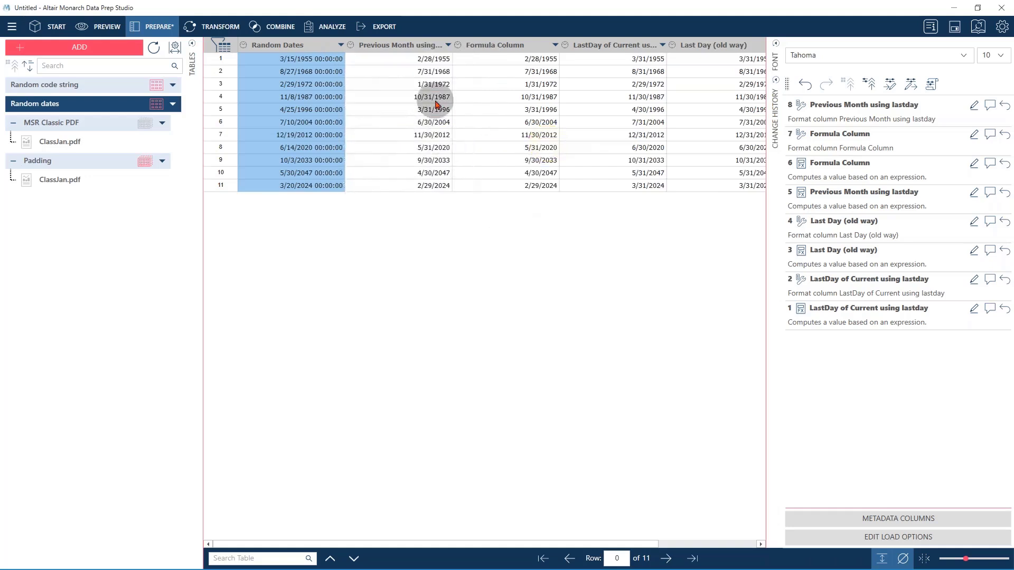
pyautogui.click(379, 108)
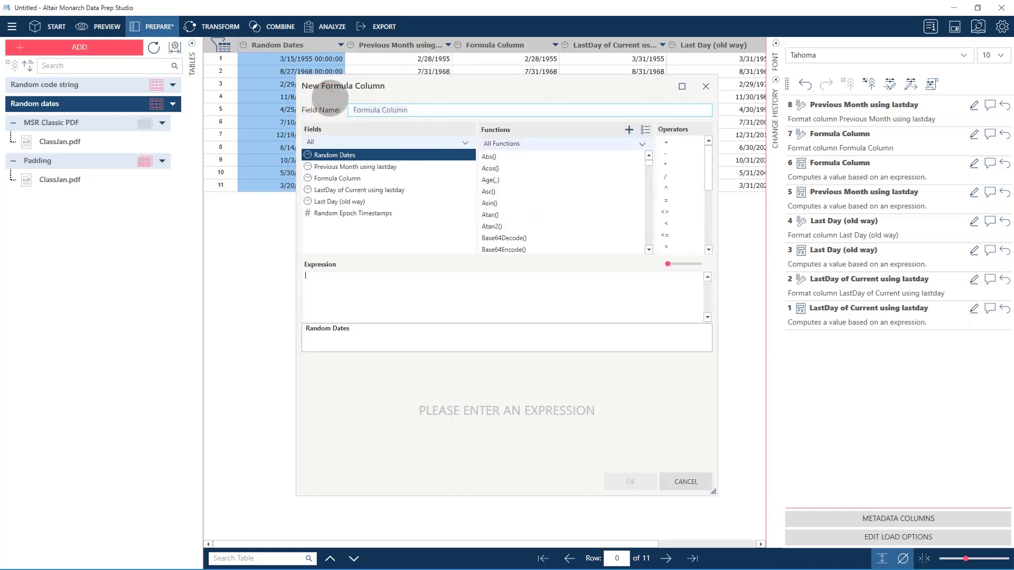
pyautogui.write('IsLeapYear')
# Enter the expression year([Random Dates]) for the IsLeapYear column
pyautogui.click(391, 281)
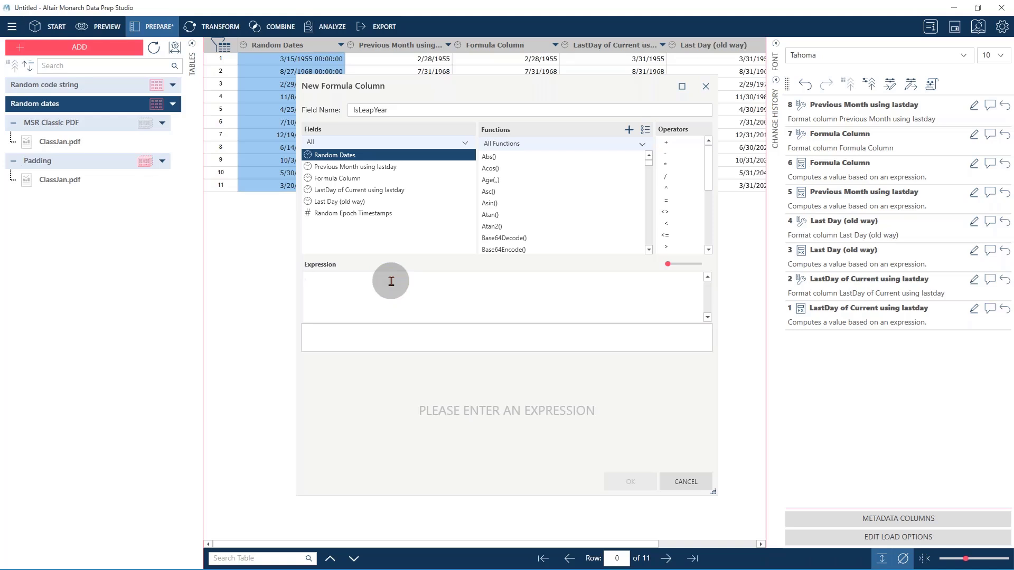
pyautogui.write('year(')
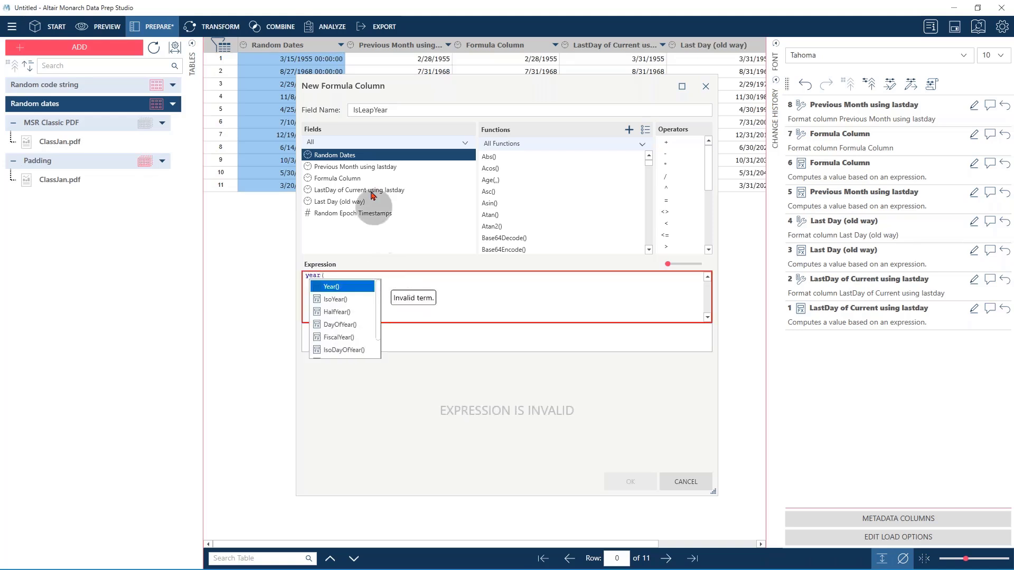
pyautogui.click(342, 153)
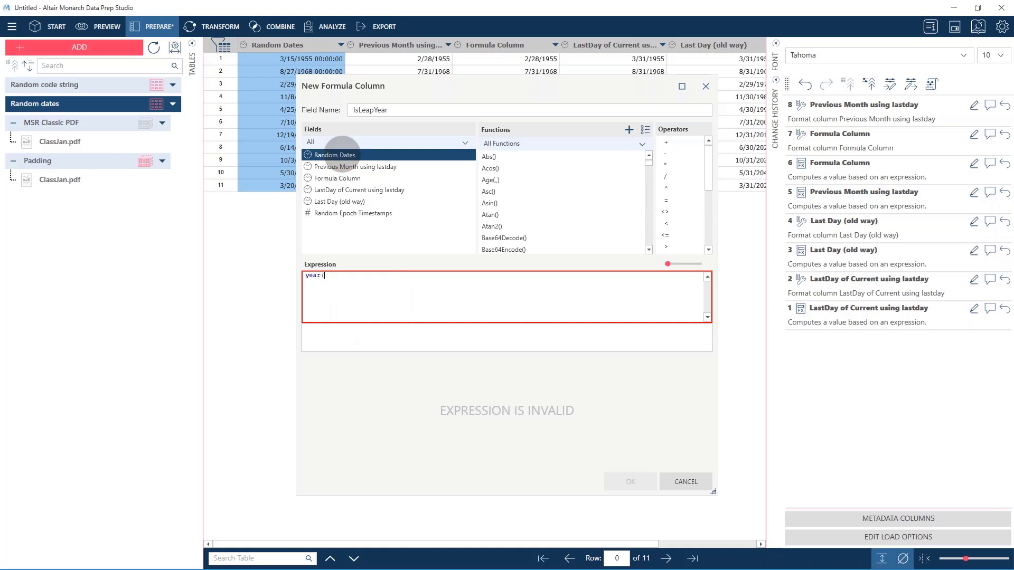
pyautogui.doubleClick(341, 153)
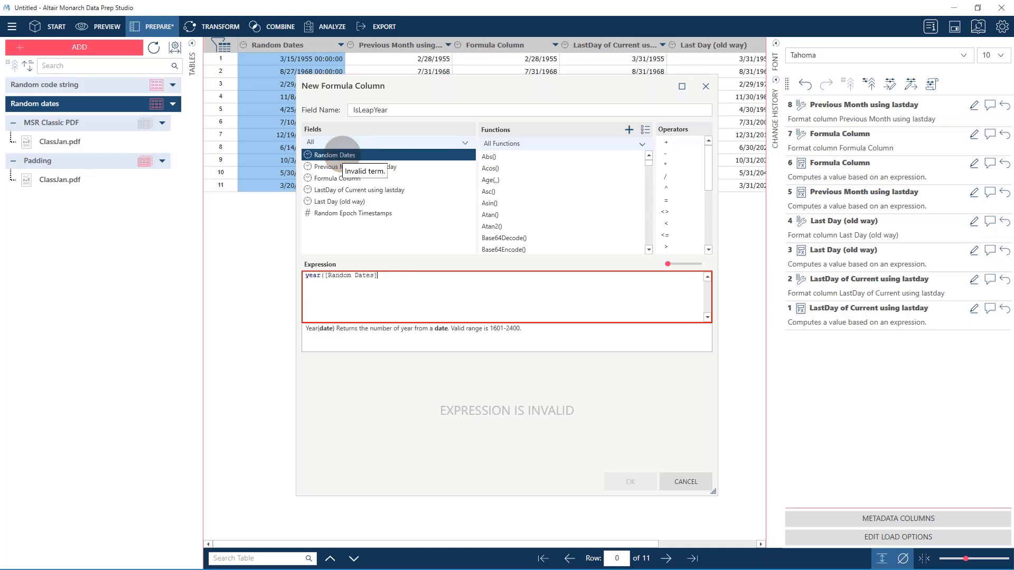
pyautogui.write(')')
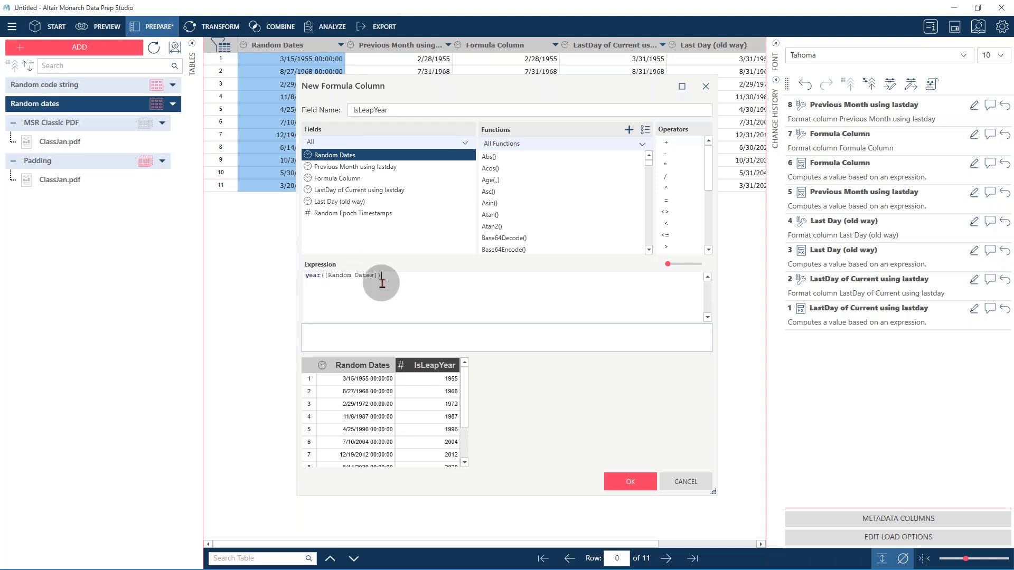
# Wrap the year expression in the Mod function with a divisor of 4
pyautogui.press('Left')
pyautogui.press('Left')
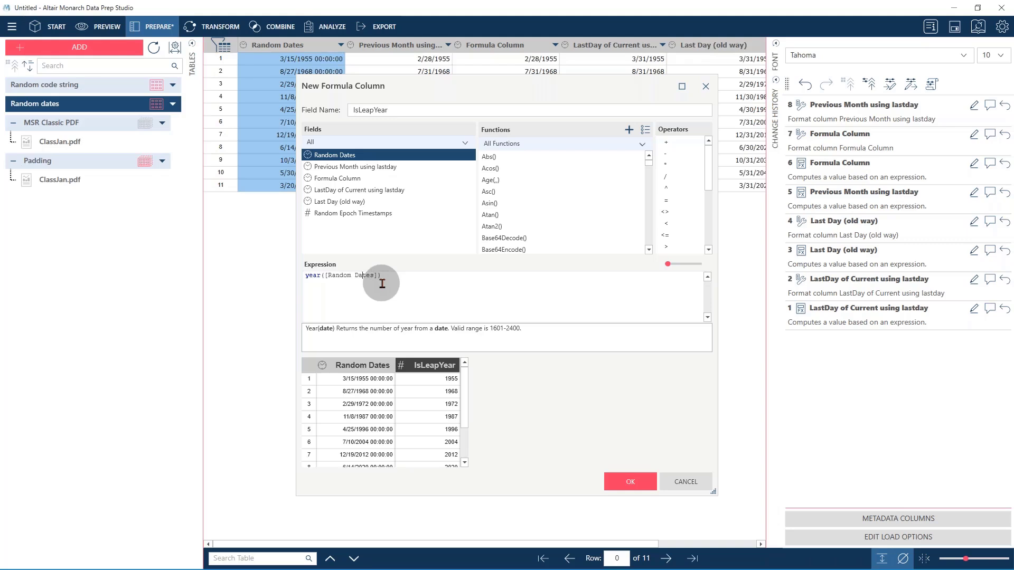
pyautogui.press('Left')
pyautogui.press('Left')
pyautogui.press('Left')
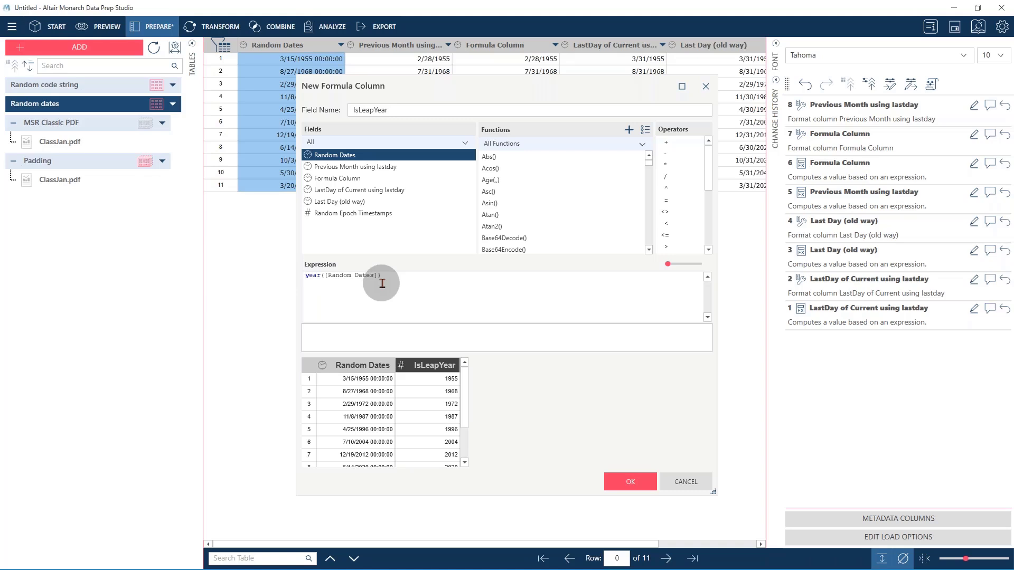
pyautogui.press('Home')
pyautogui.write('mod')
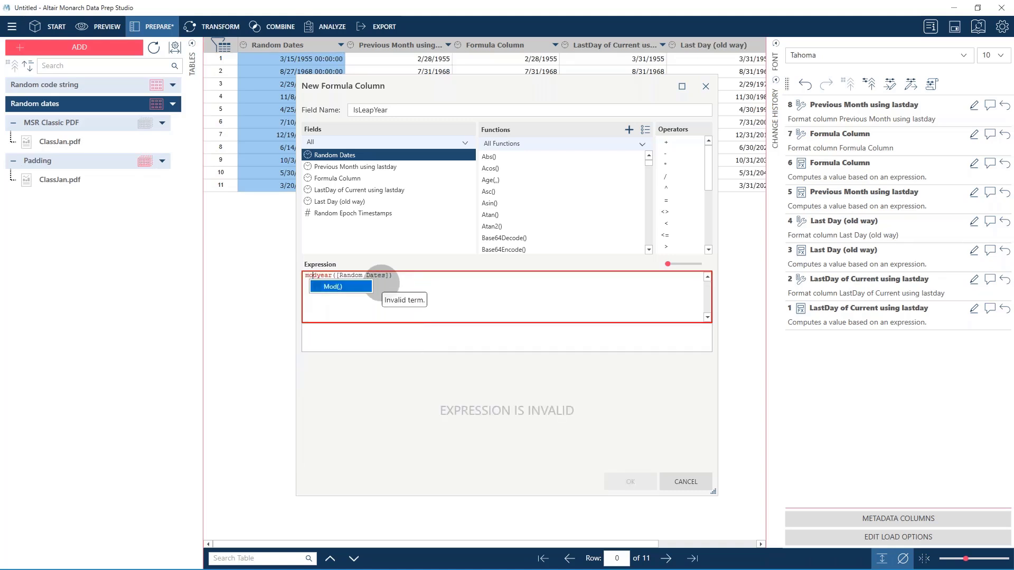
pyautogui.write('(')
pyautogui.click(420, 279)
pyautogui.write(')')
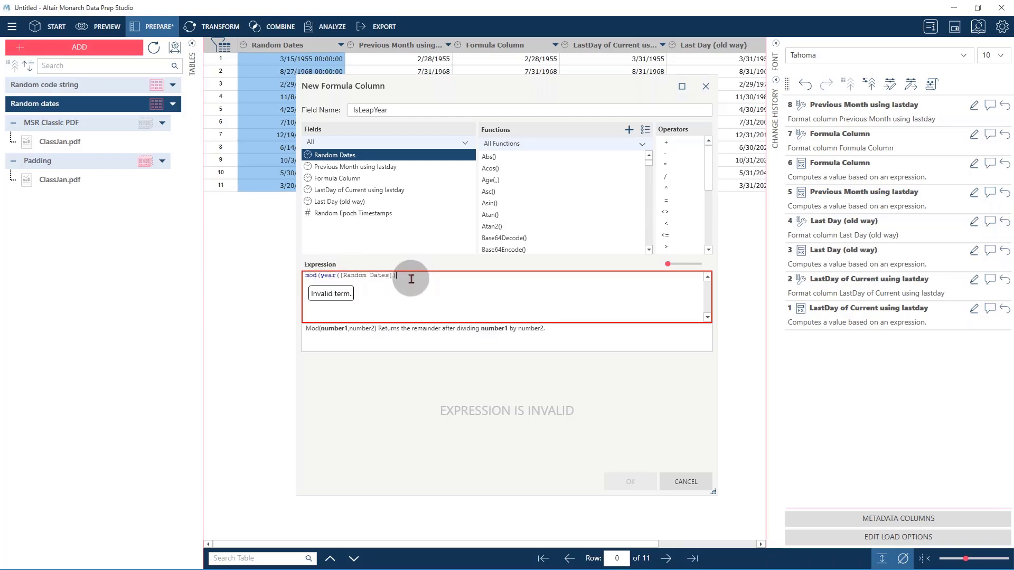
pyautogui.write(',4)')
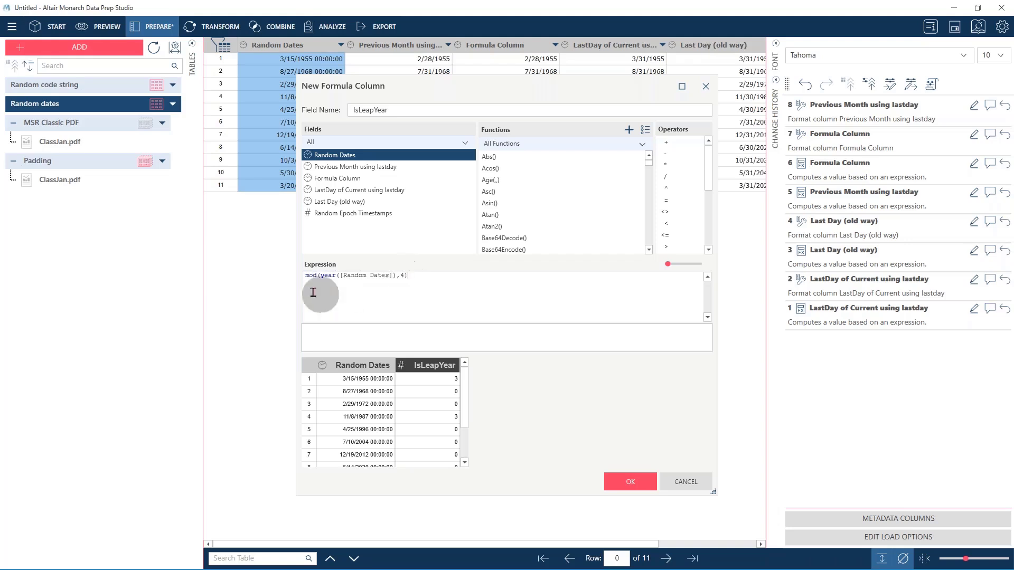
# Wrap the Mod expression in an If function that tests for =0 and returns "Leap Year" when true
pyautogui.click(305, 274)
pyautogui.write('if(')
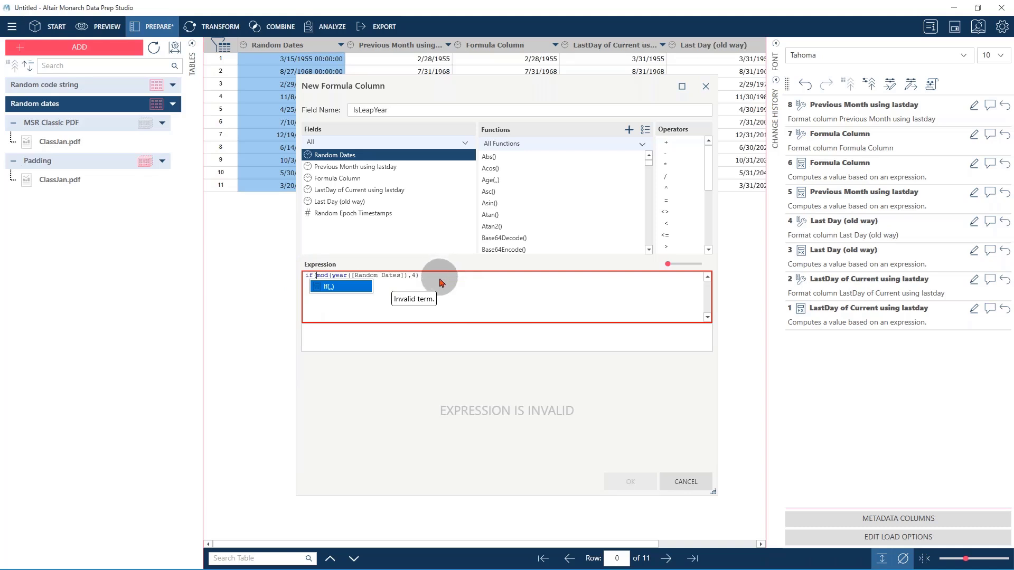
pyautogui.click(440, 276)
pyautogui.write('=0')
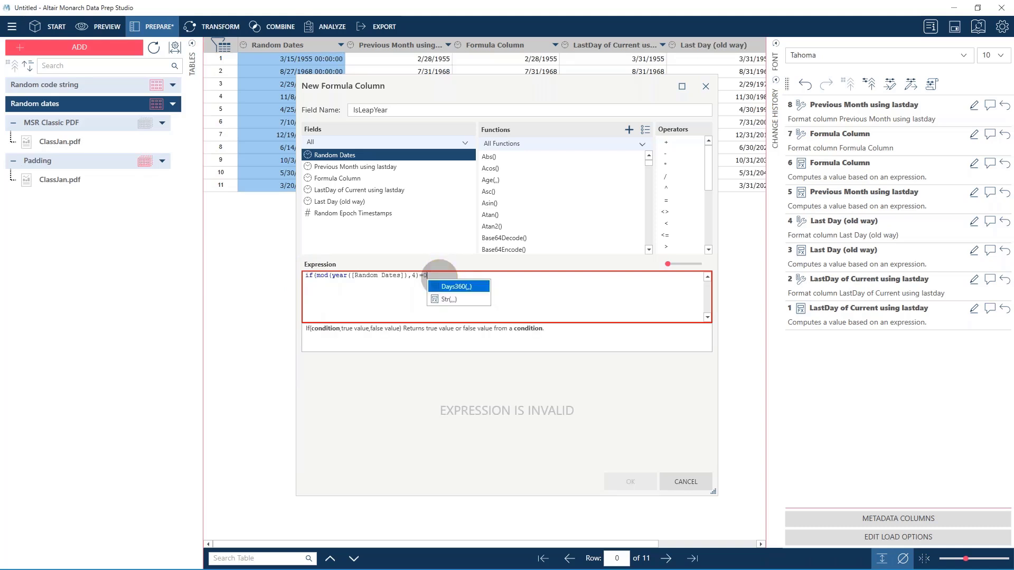
pyautogui.write(',"L')
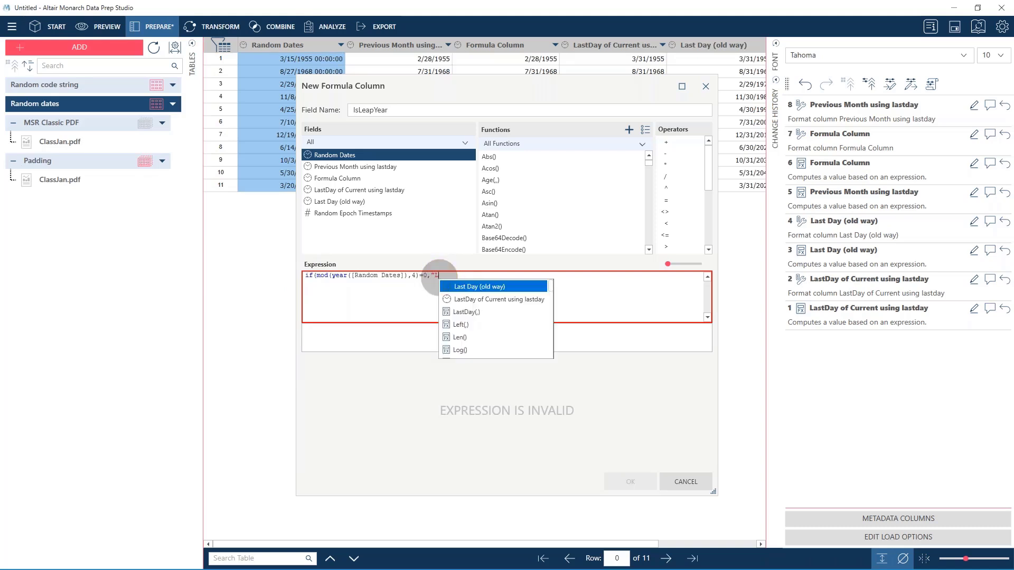
pyautogui.write('eap Year"')
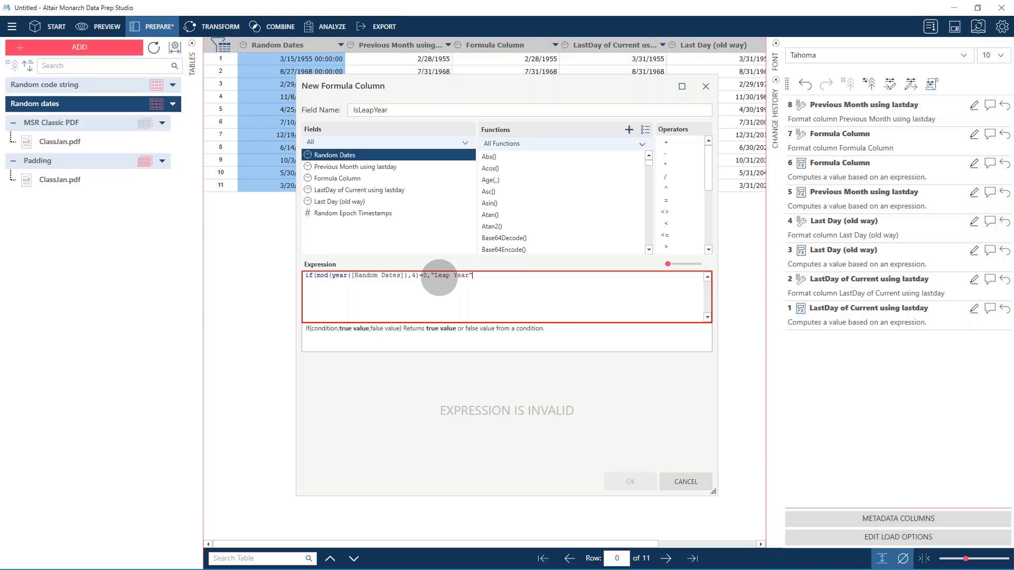
# Complete the If function with the false value "Not" and create the IsLeapYear column
pyautogui.write(',')
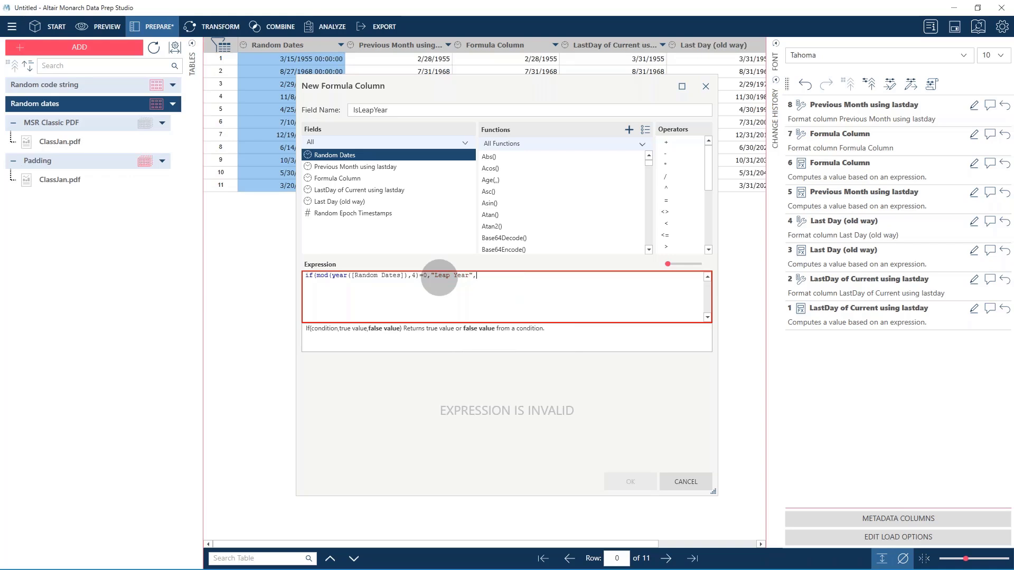
pyautogui.write('Not"')
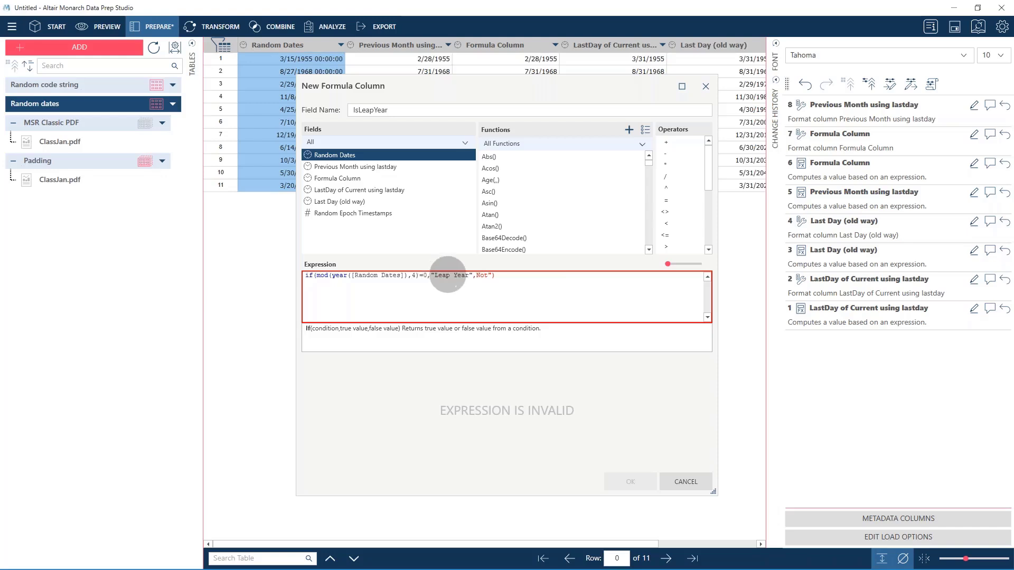
pyautogui.click(548, 277)
pyautogui.write(')')
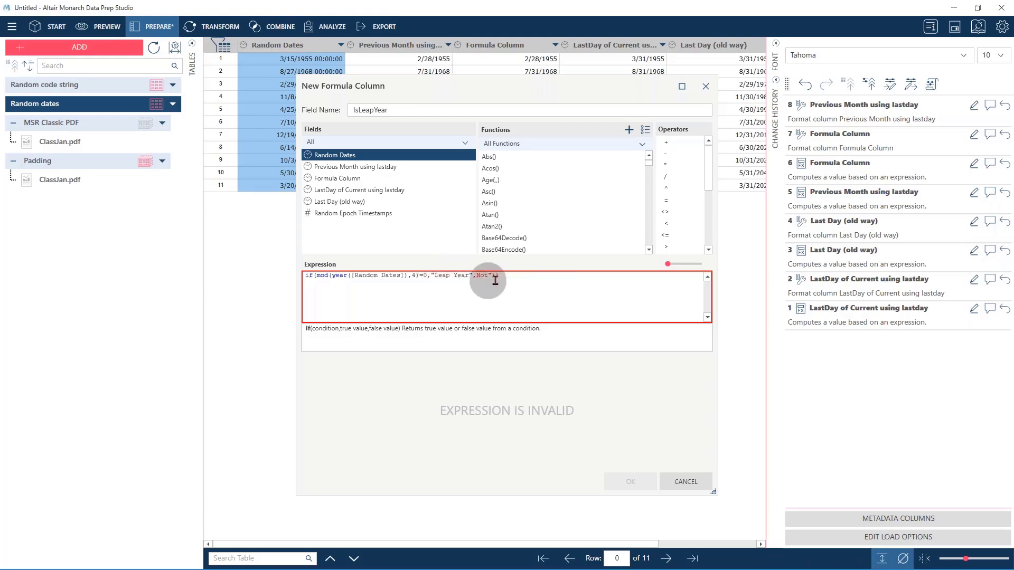
pyautogui.press('BackSpace')
pyautogui.click(476, 276)
pyautogui.write('"')
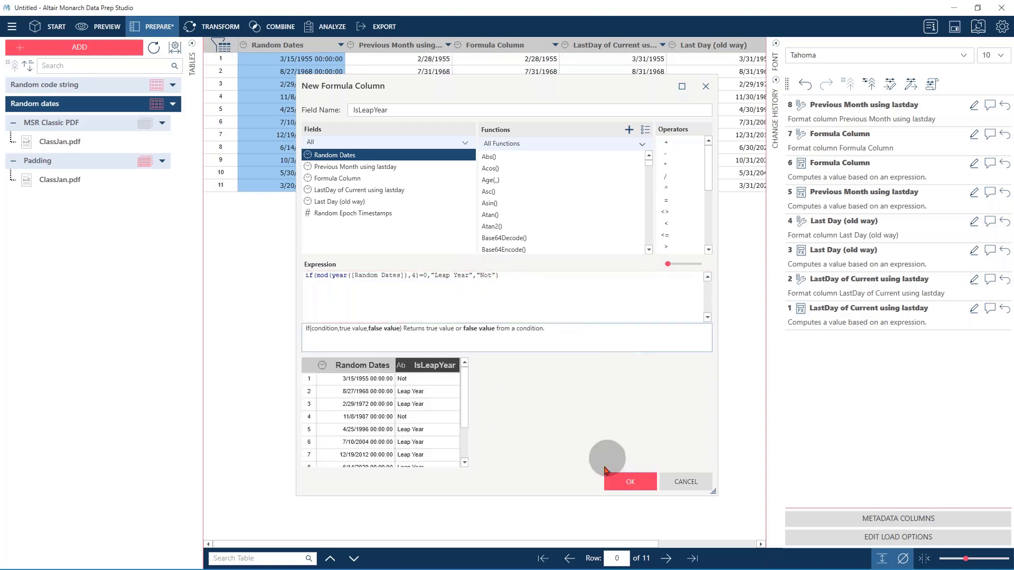
pyautogui.click(646, 482)
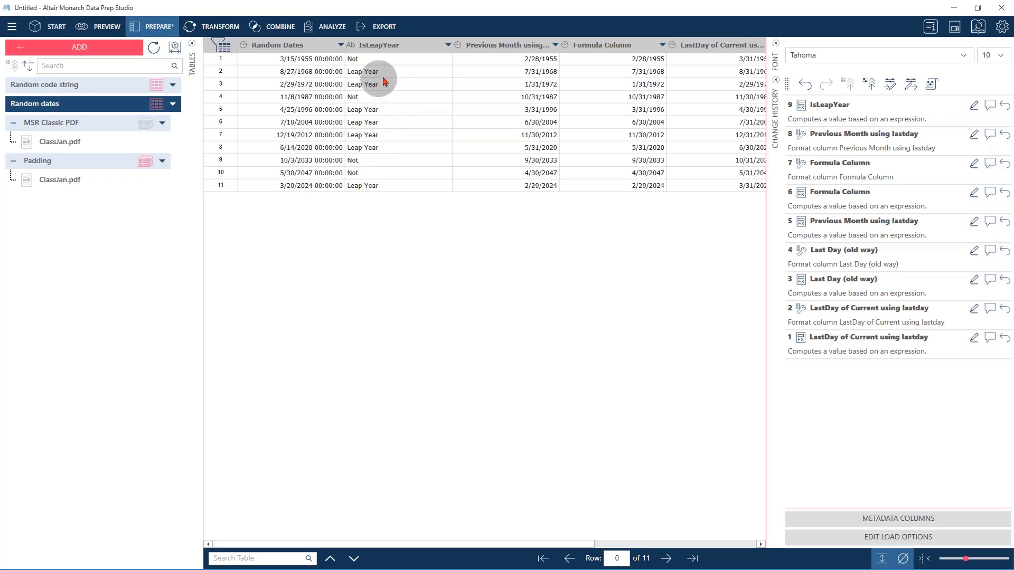
# From another new formula column on Random Dates, start a user-defined function named IsLeapYear
pyautogui.click(341, 46)
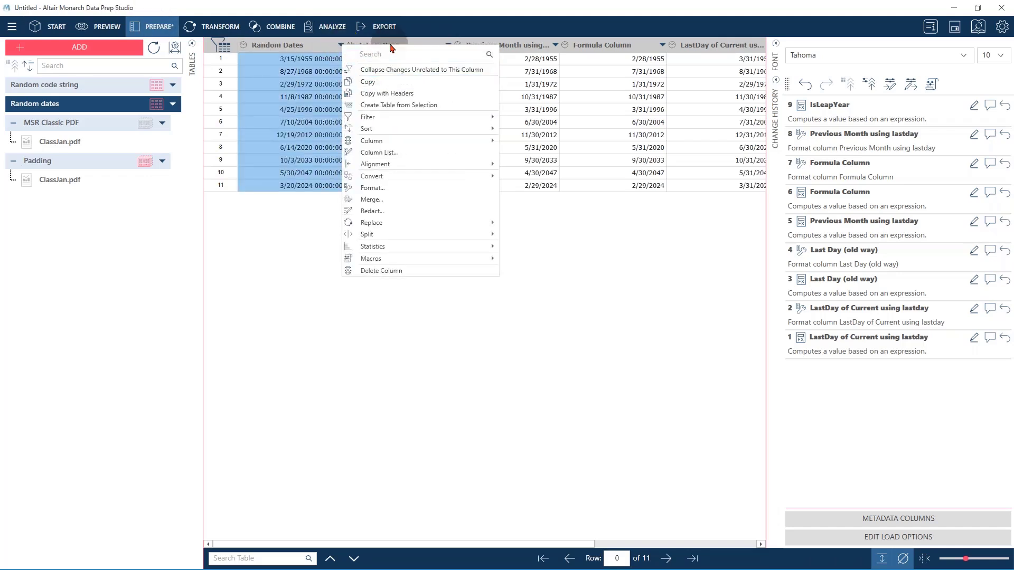
pyautogui.moveTo(481, 145)
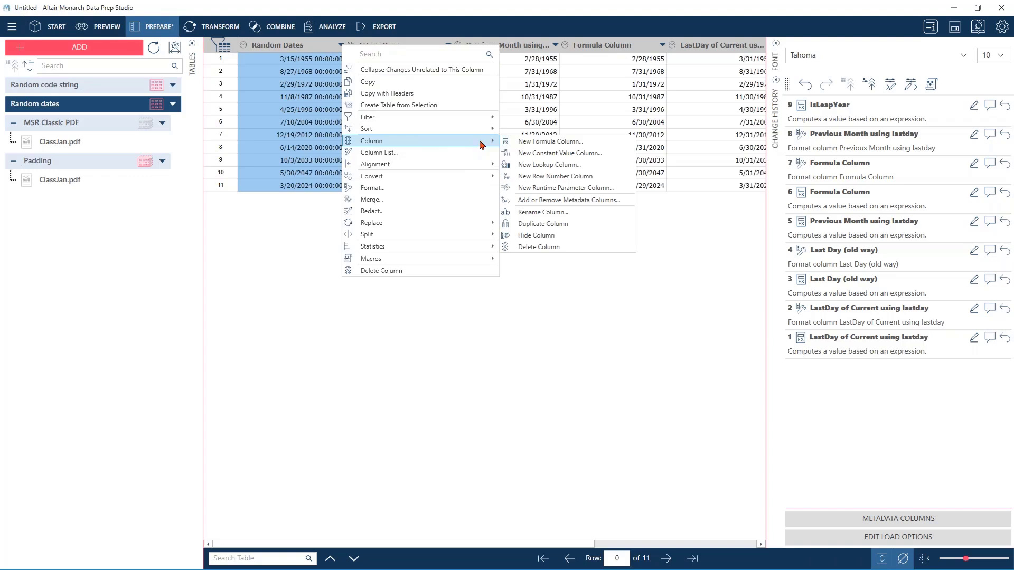
pyautogui.click(543, 144)
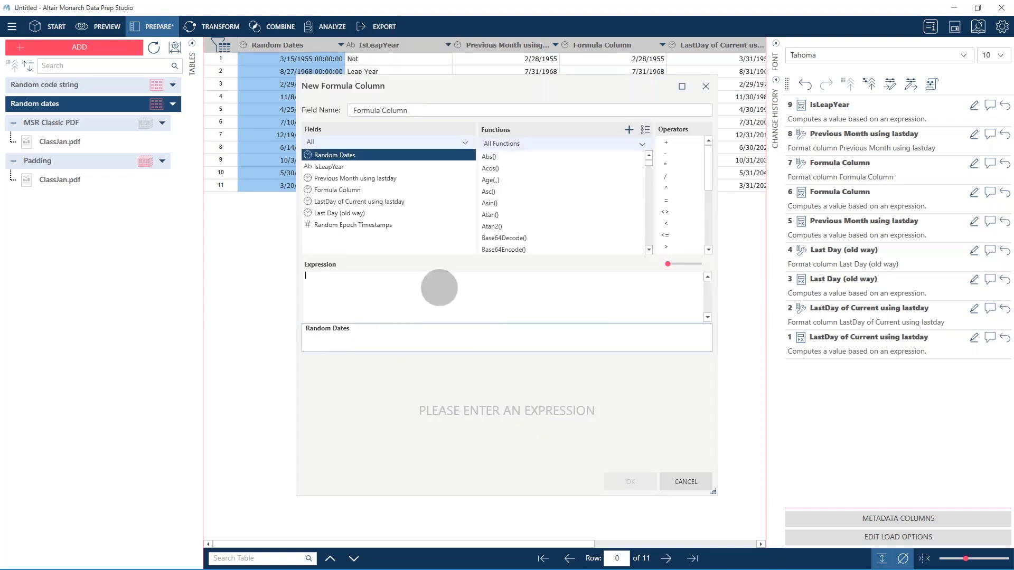
pyautogui.click(629, 132)
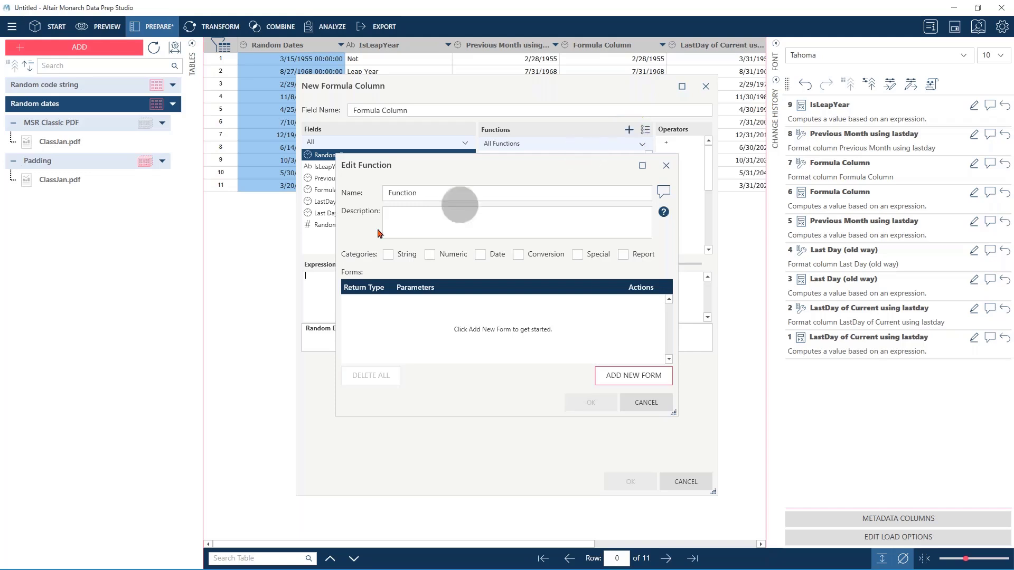
pyautogui.moveTo(422, 194); pyautogui.dragTo(366, 192)
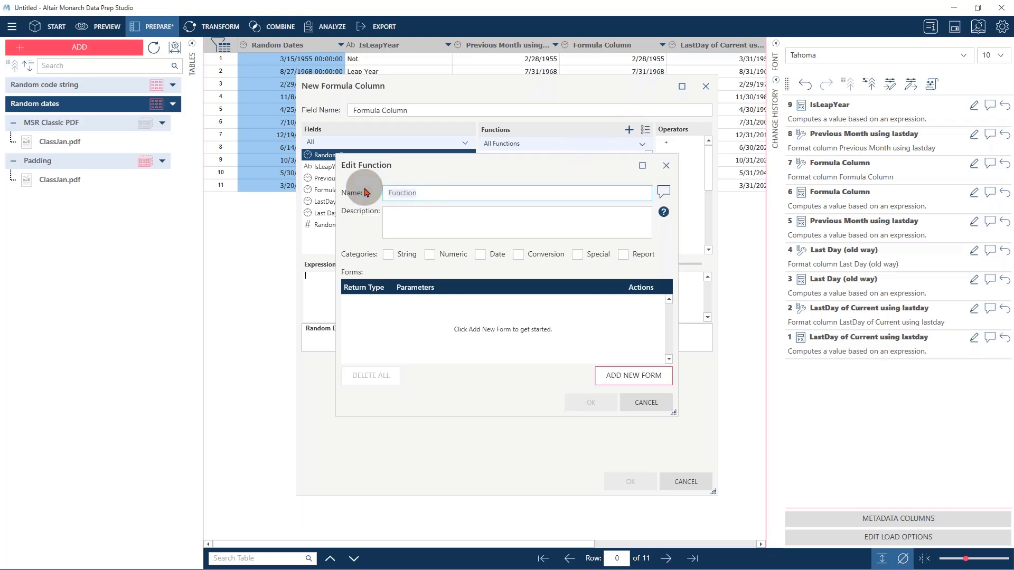
pyautogui.write('IsLeapYear')
# Describe the function as: IsLeapYear(date) determines if a given <1>date<\1> is a leap year, returns "Leap Year", otherwise "Not"
pyautogui.click(450, 227)
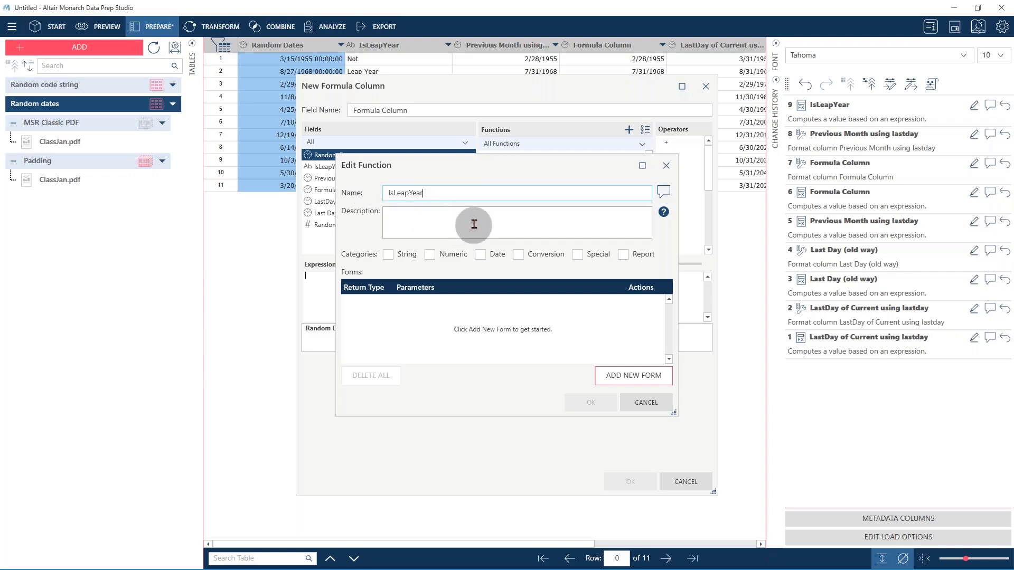
pyautogui.write('IsLeapYear(date)')
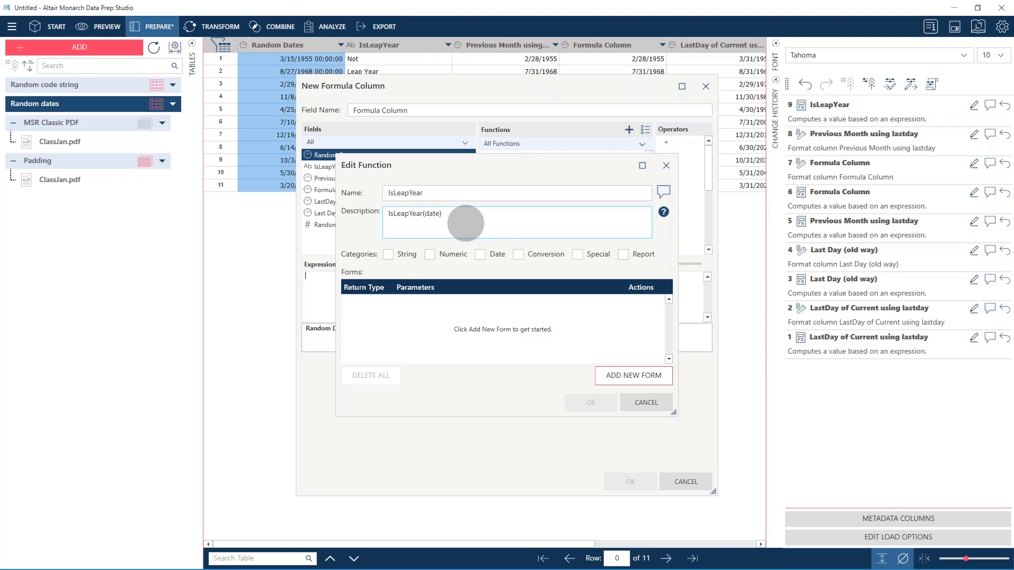
pyautogui.write(' determines')
pyautogui.write('if a given <1>date<\\1> is a leap year')
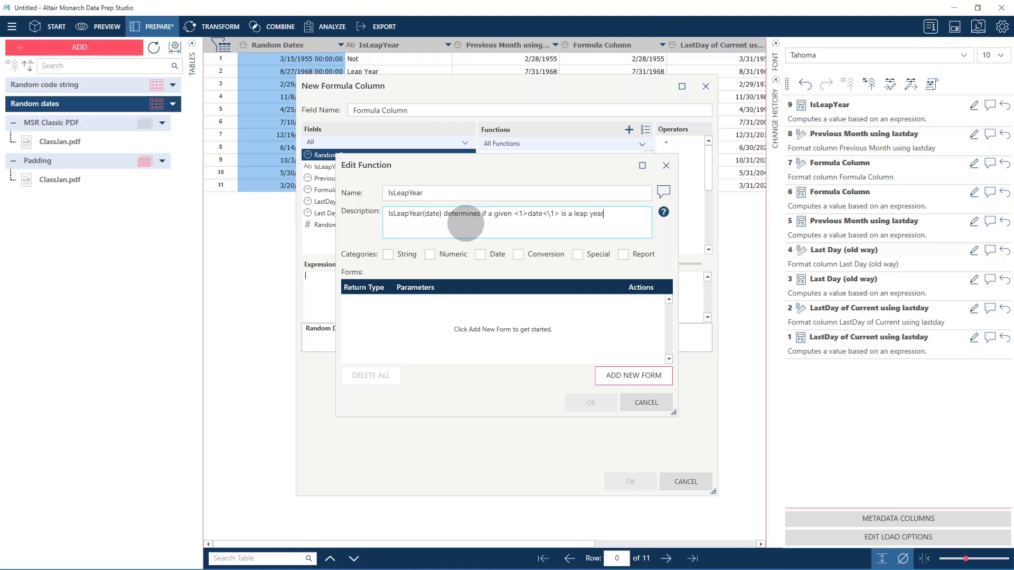
pyautogui.write(', returns "Leap Year", otherwise "Not"')
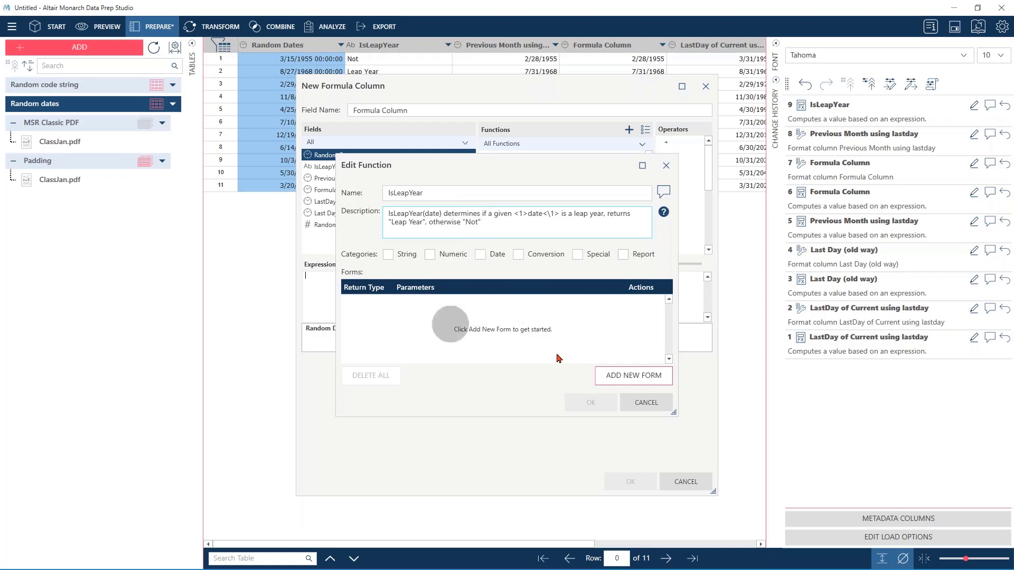
# Add a new form to the IsLeapYear function with one parameter named date of type Date/Time
pyautogui.click(631, 376)
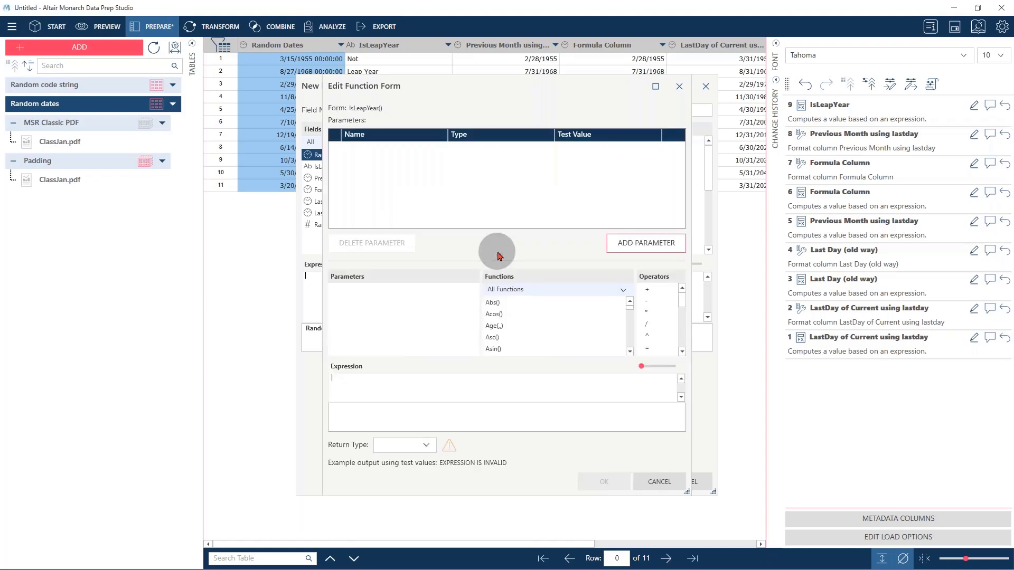
pyautogui.click(649, 245)
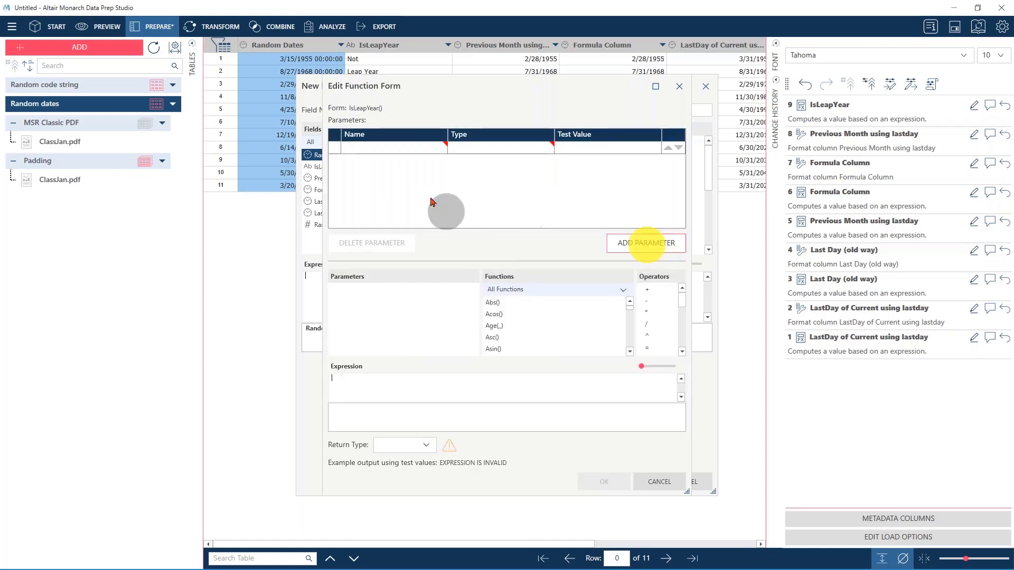
pyautogui.click(393, 152)
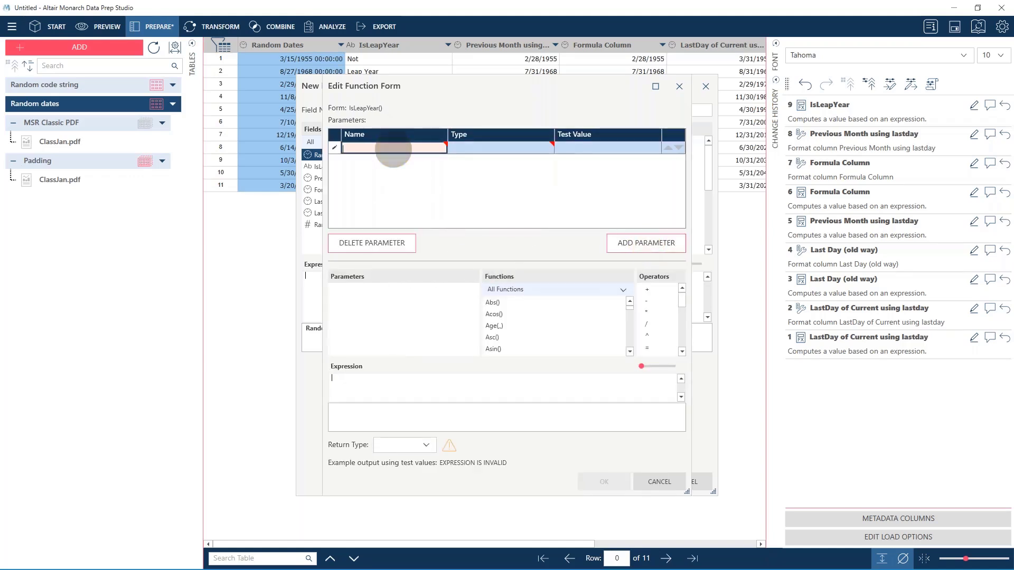
pyautogui.write('date')
pyautogui.press('Tab')
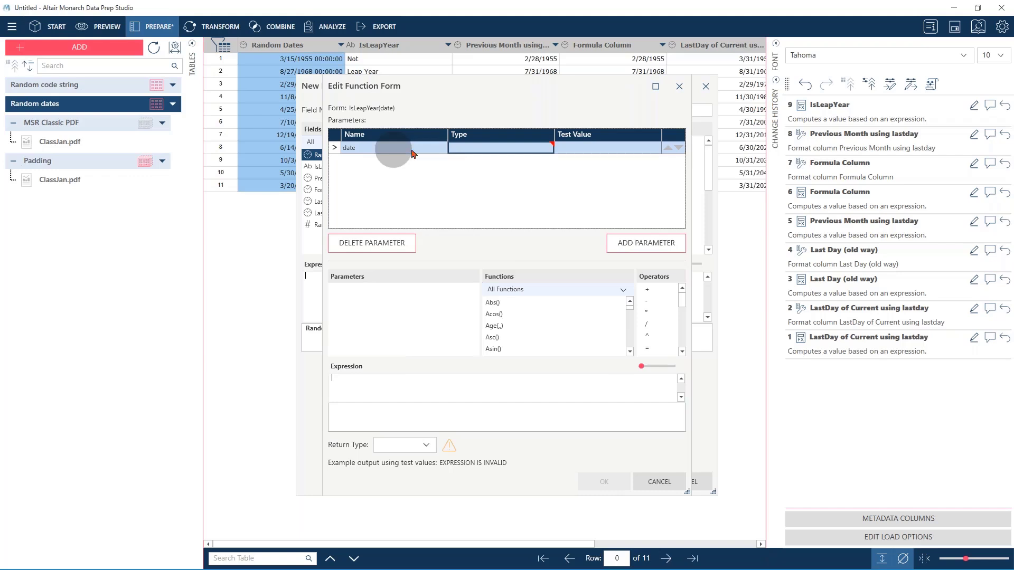
pyautogui.click(549, 153)
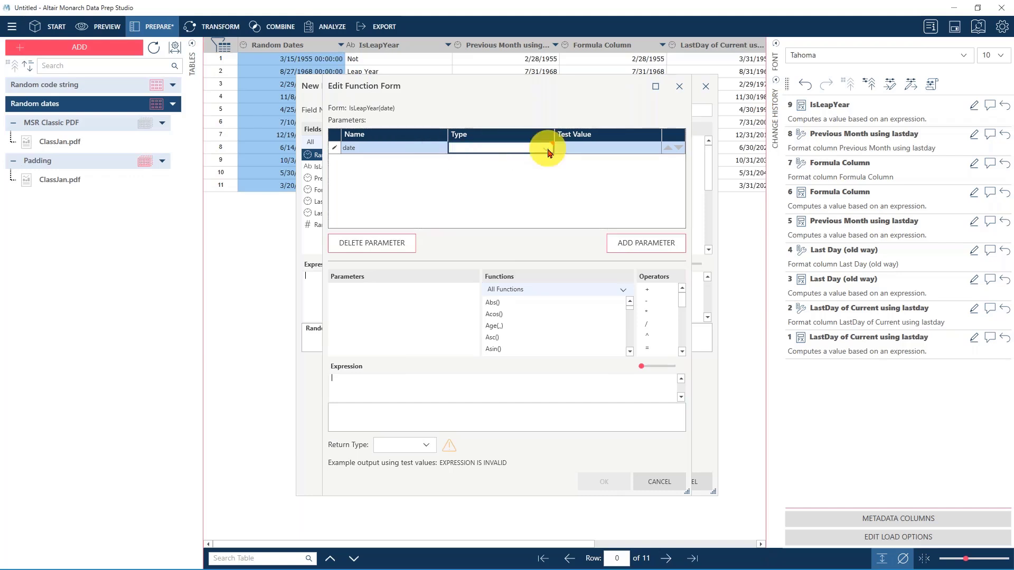
pyautogui.click(475, 196)
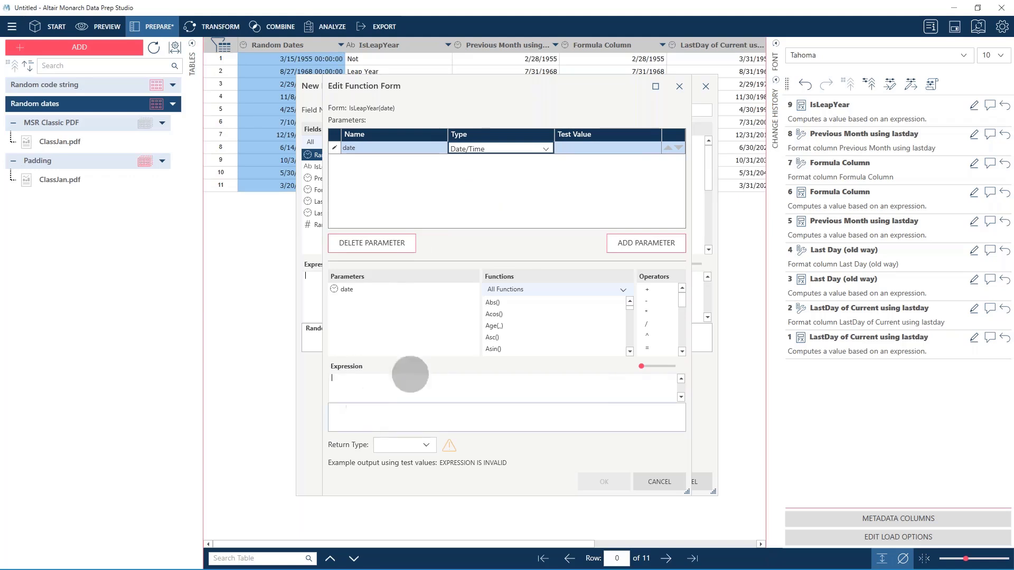
# Enter the form's expression as if(mod(year(Date),4)=0,1,0) without the stray list prefix
pyautogui.click(407, 380)
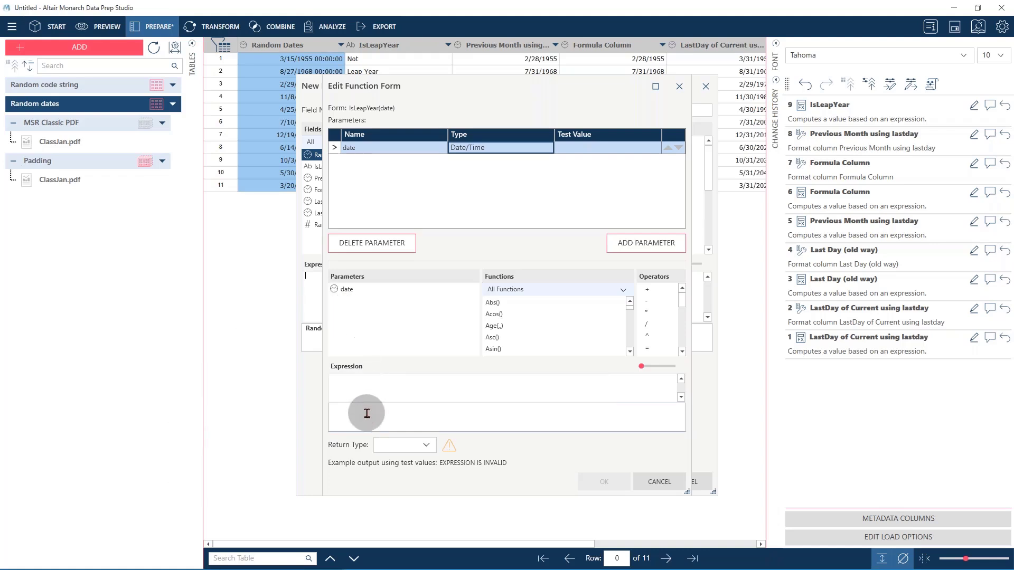
pyautogui.click(371, 379)
pyautogui.write('a. if(mod(year(Date),4)=0,1,0)')
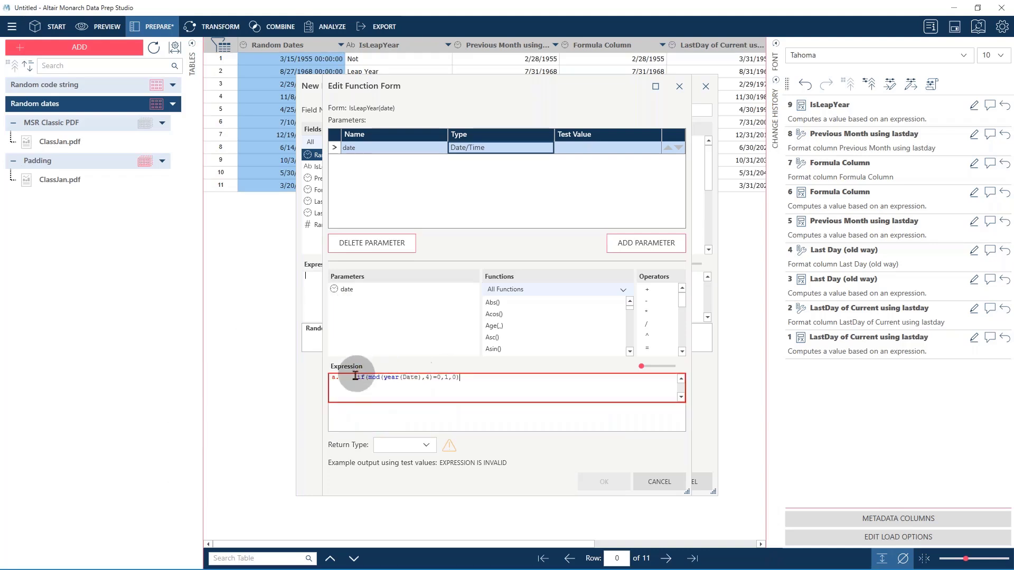
pyautogui.moveTo(355, 377); pyautogui.dragTo(296, 377)
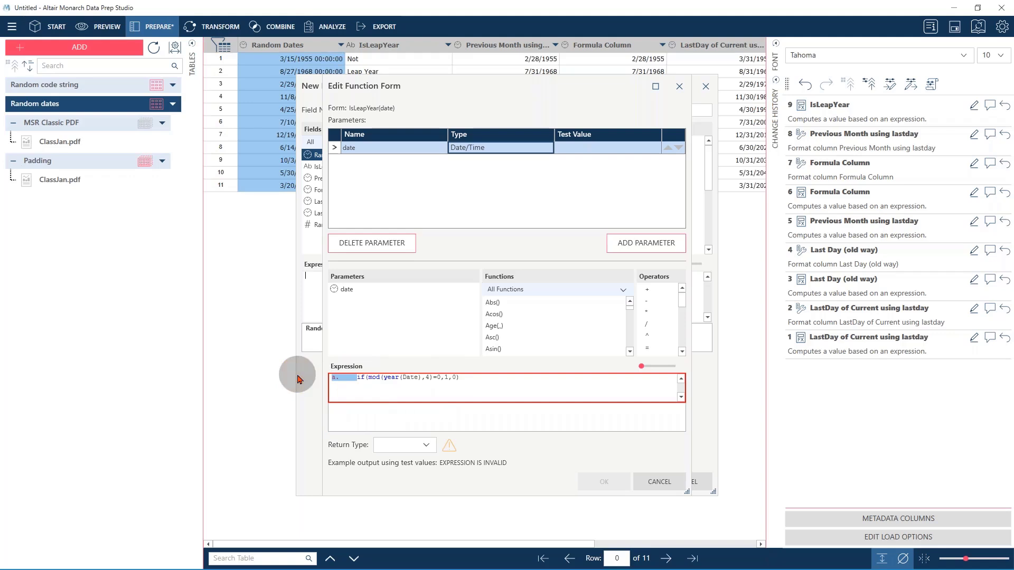
pyautogui.press('BackSpace')
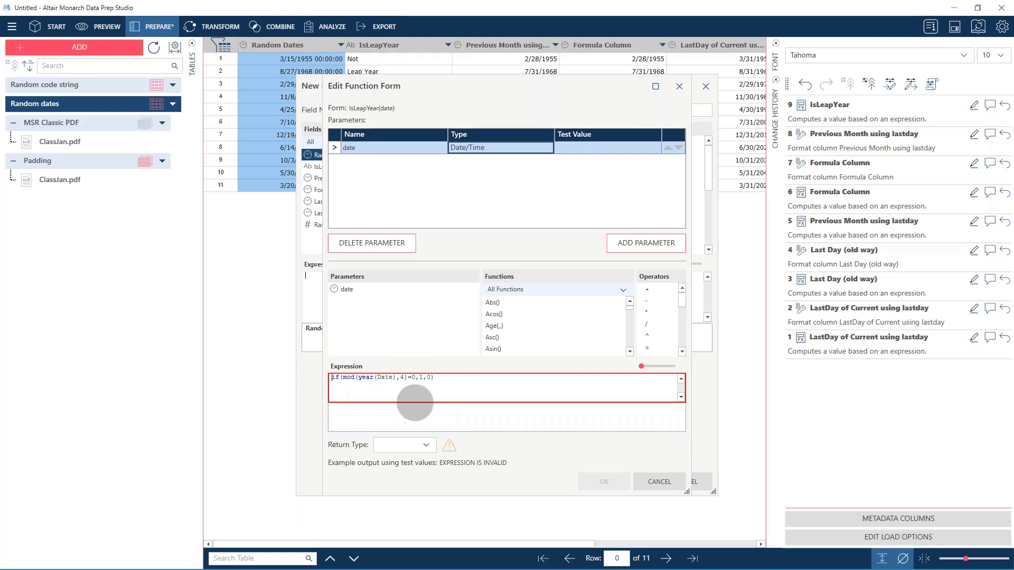
# Change the If function's true value to "Leap Year" and its false value to "Not"
pyautogui.click(423, 377)
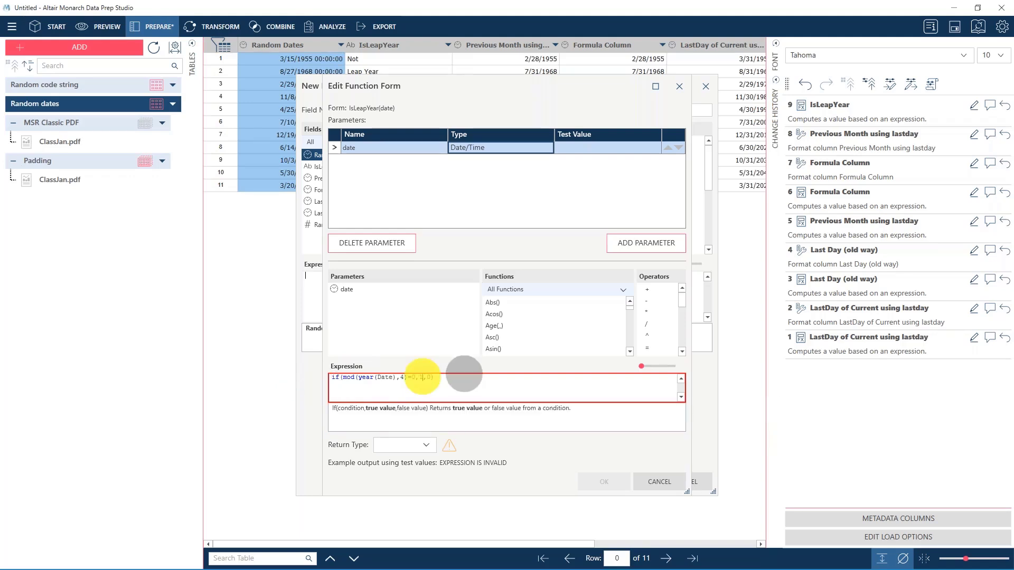
pyautogui.press('BackSpace')
pyautogui.write('"Leap Y')
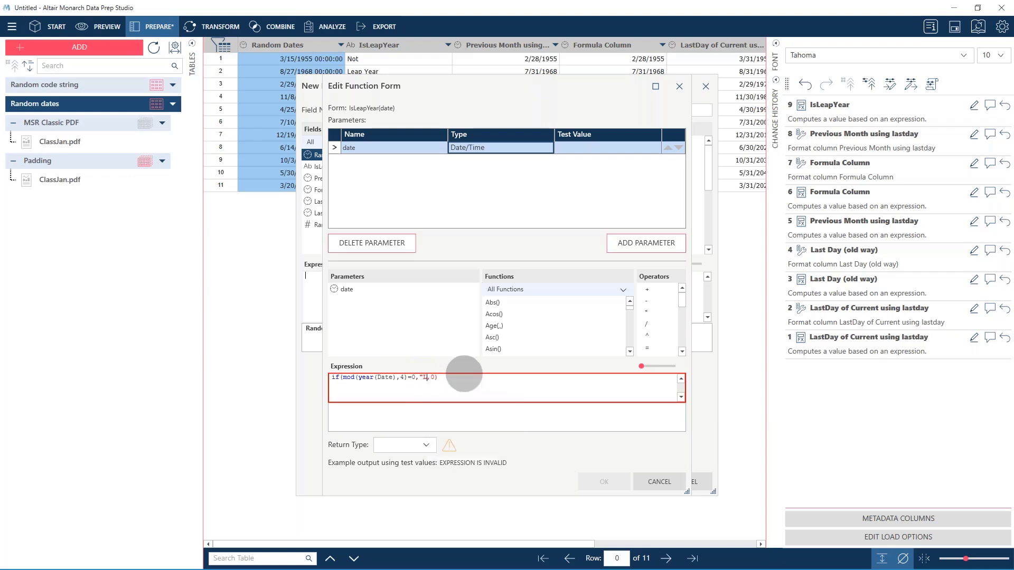
pyautogui.write('ear"')
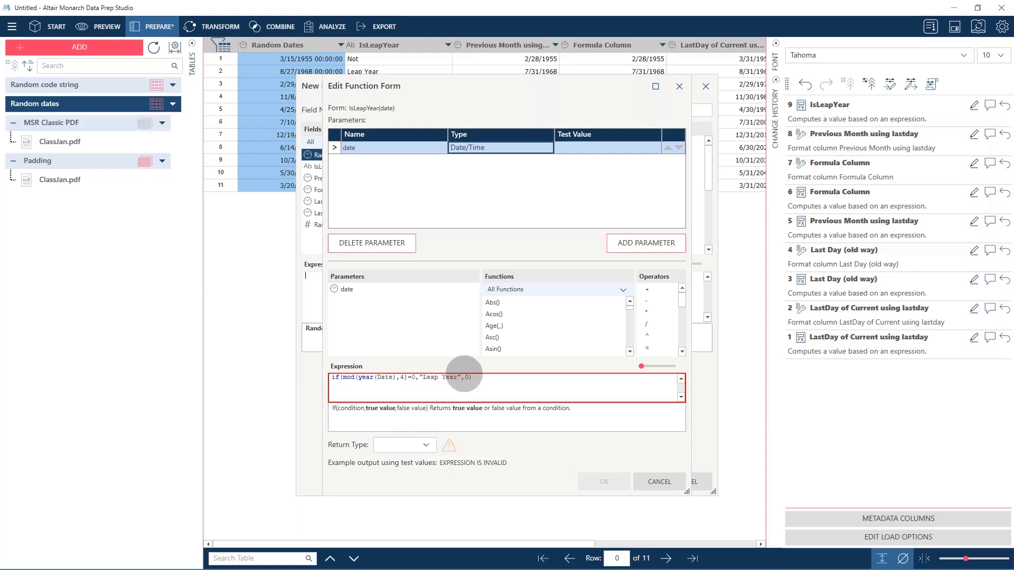
pyautogui.press('Right')
pyautogui.press('Delete')
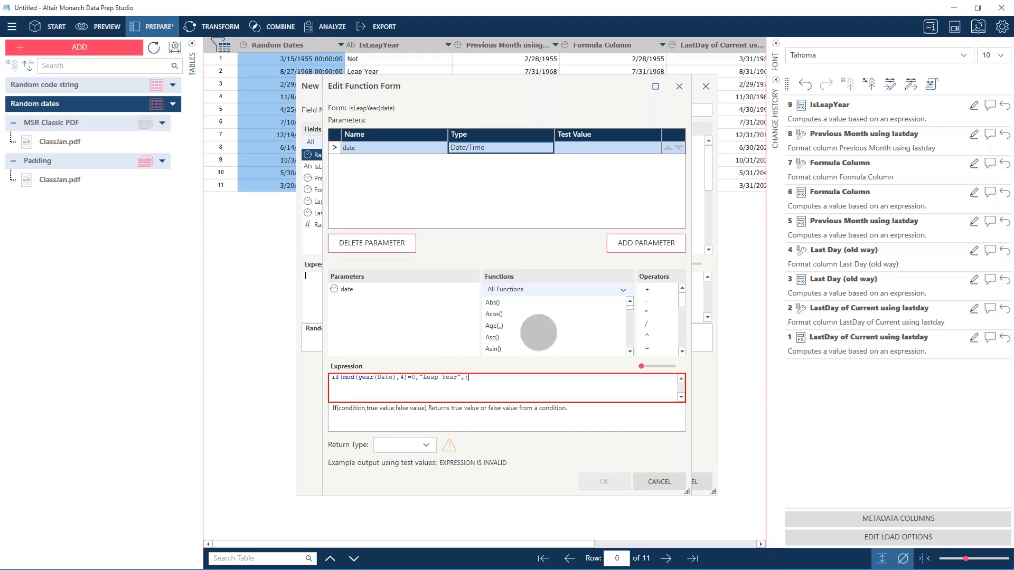
pyautogui.write('"Not"')
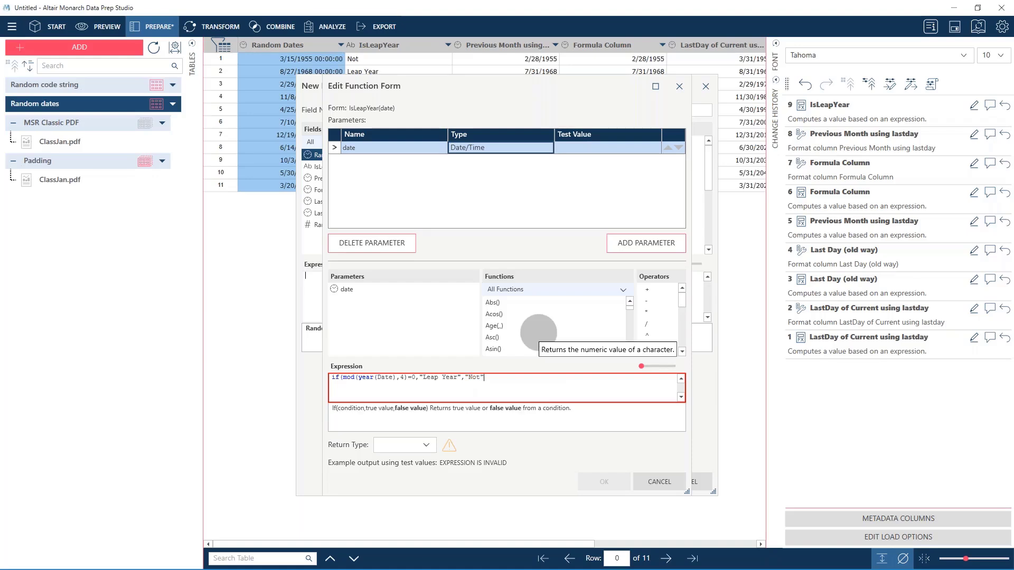
pyautogui.write('))')
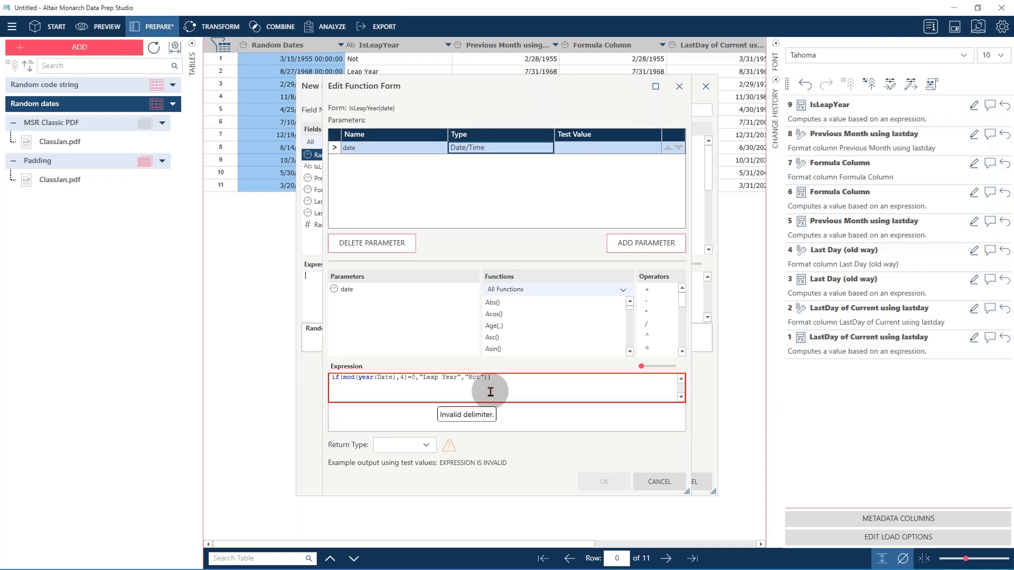
# Set the return type to Text, remove the extra closing parenthesis, and save the form and the IsLeapYear function
pyautogui.click(428, 447)
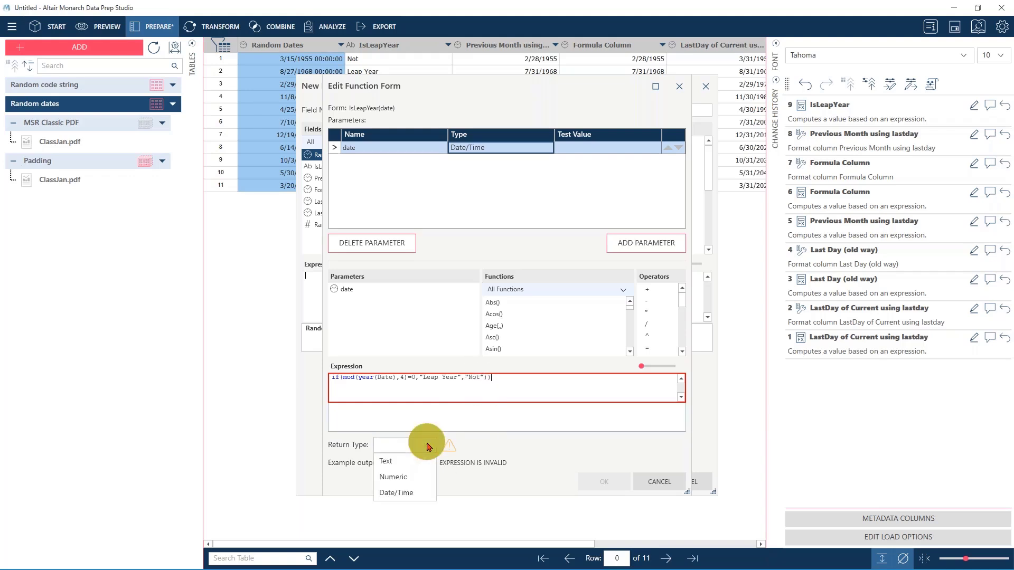
pyautogui.click(403, 464)
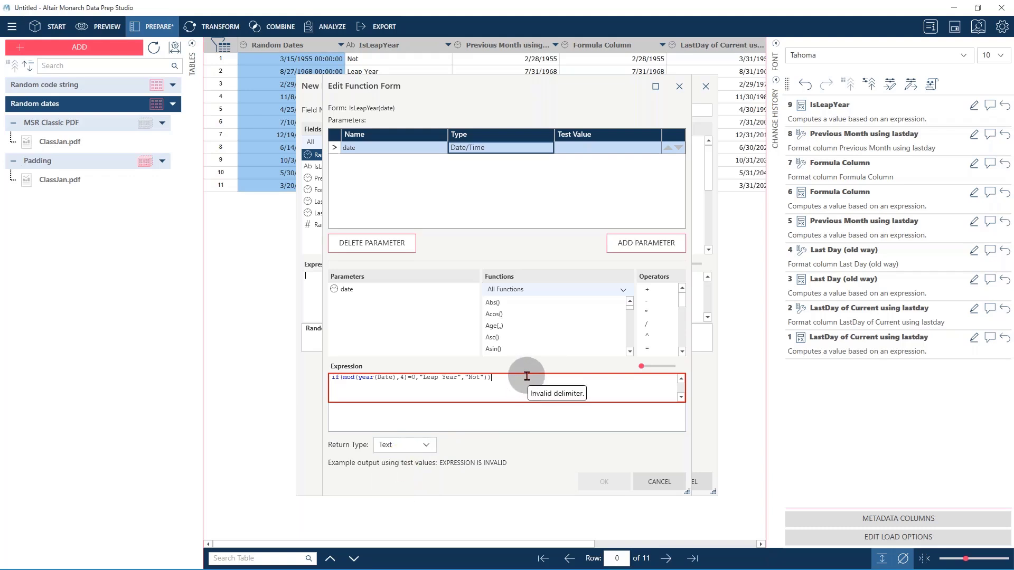
pyautogui.click(505, 381)
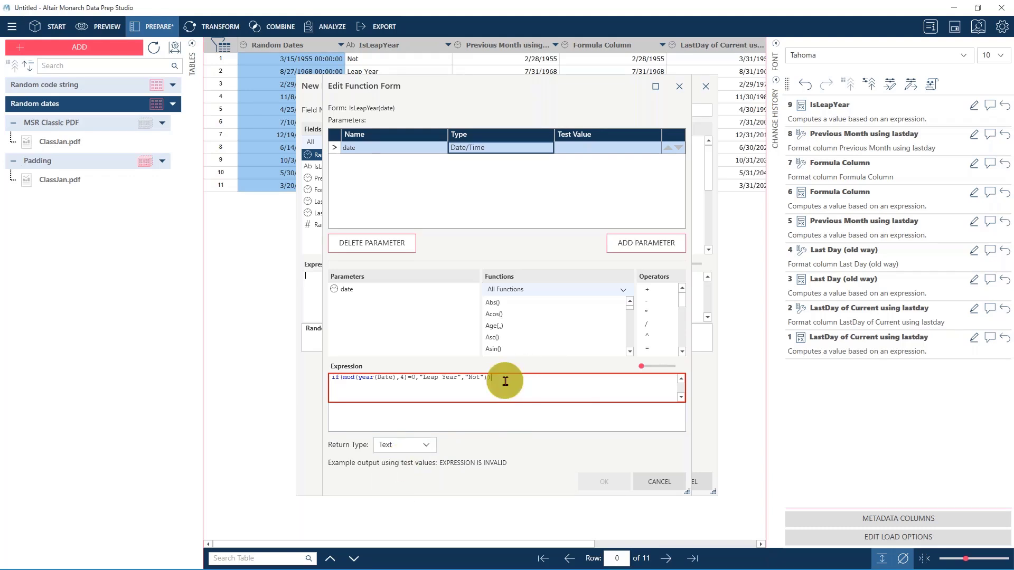
pyautogui.press('BackSpace')
pyautogui.click(591, 481)
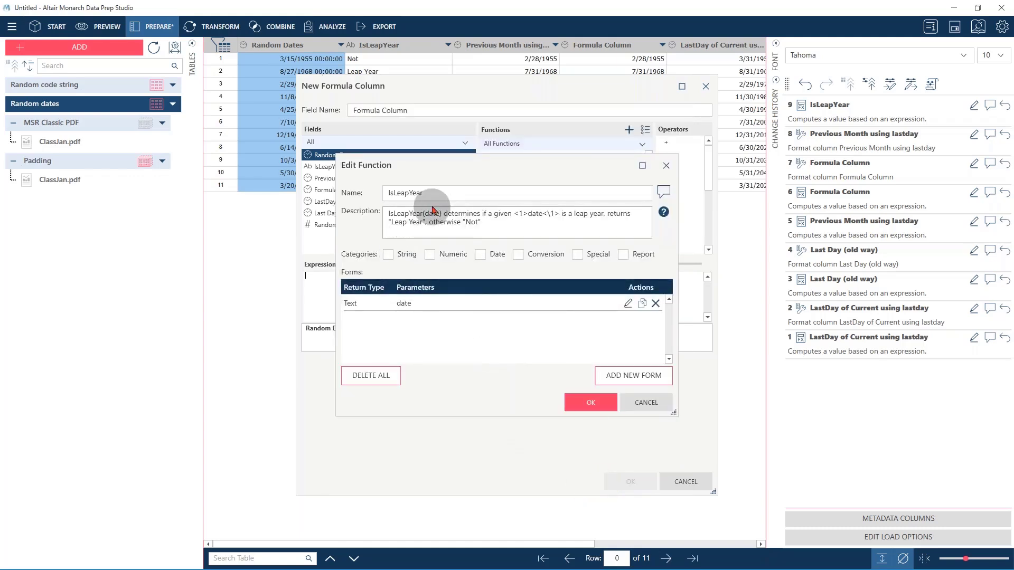
pyautogui.click(586, 402)
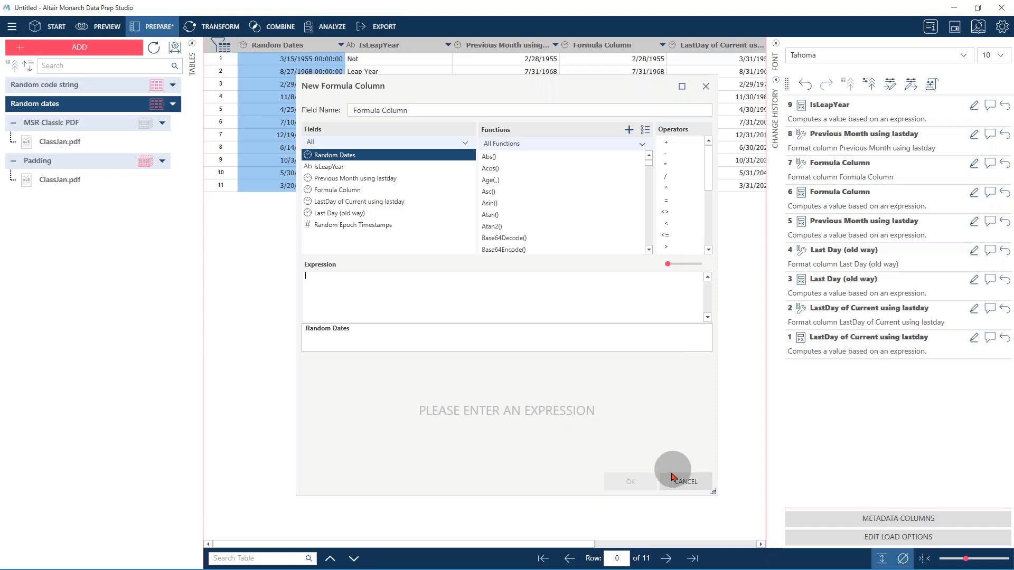
# Create a formula column applying the user-defined IsLeapYear function to Random Dates, and compare it with the existing IsLeapYear column
pyautogui.scroll(-8, 580, 196)
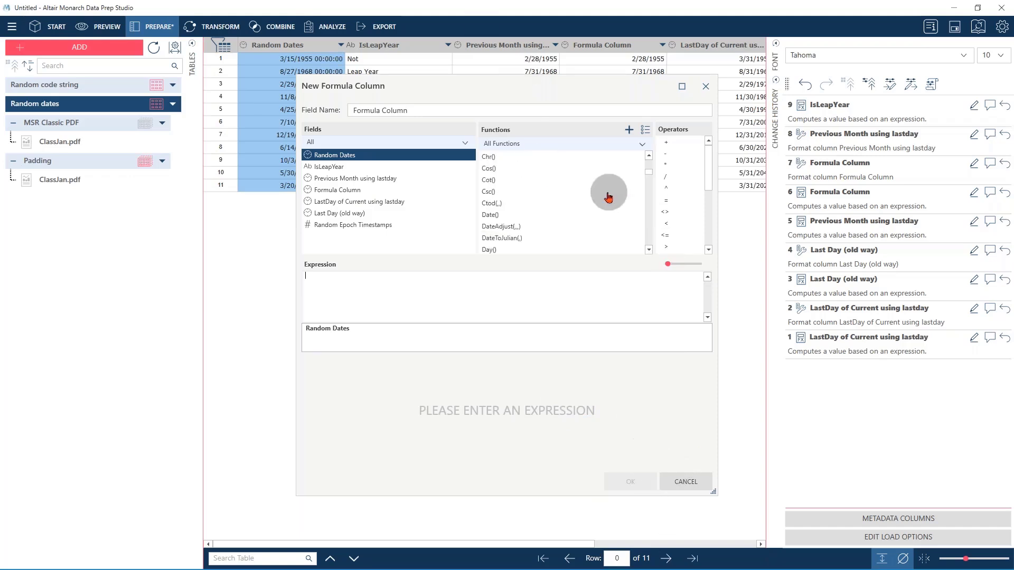
pyautogui.scroll(-6, 567, 198)
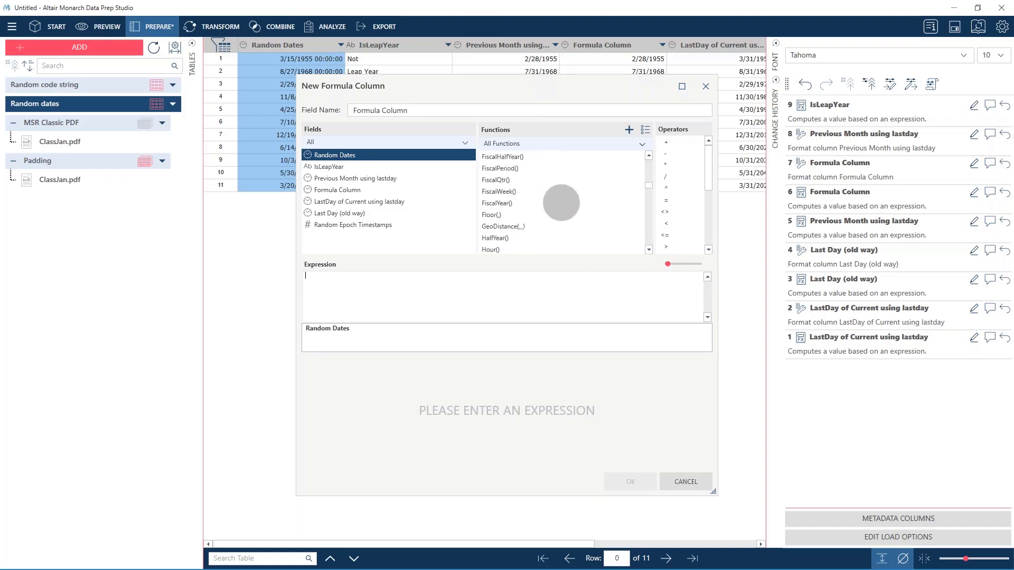
pyautogui.scroll(-4, 562, 202)
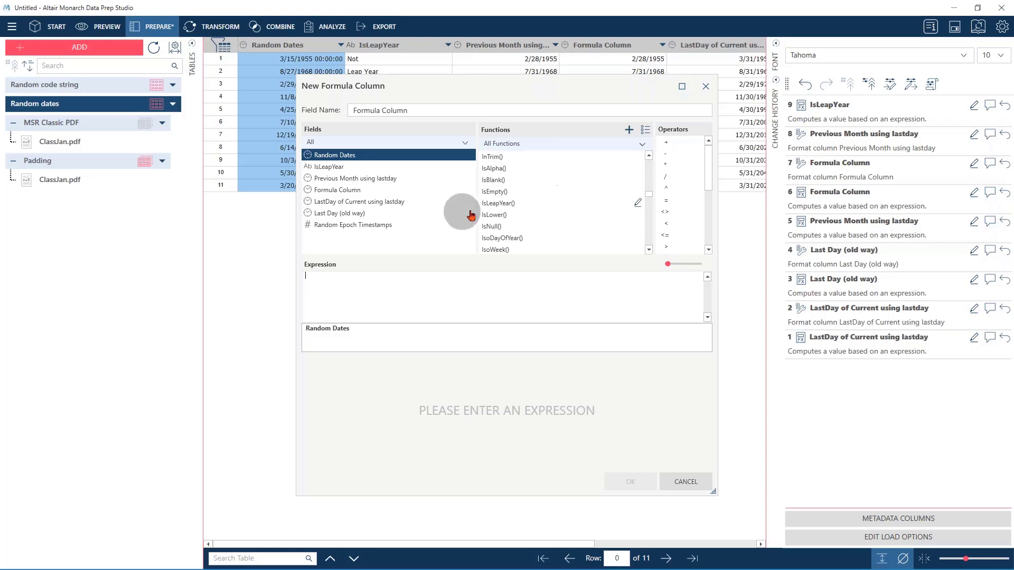
pyautogui.doubleClick(511, 203)
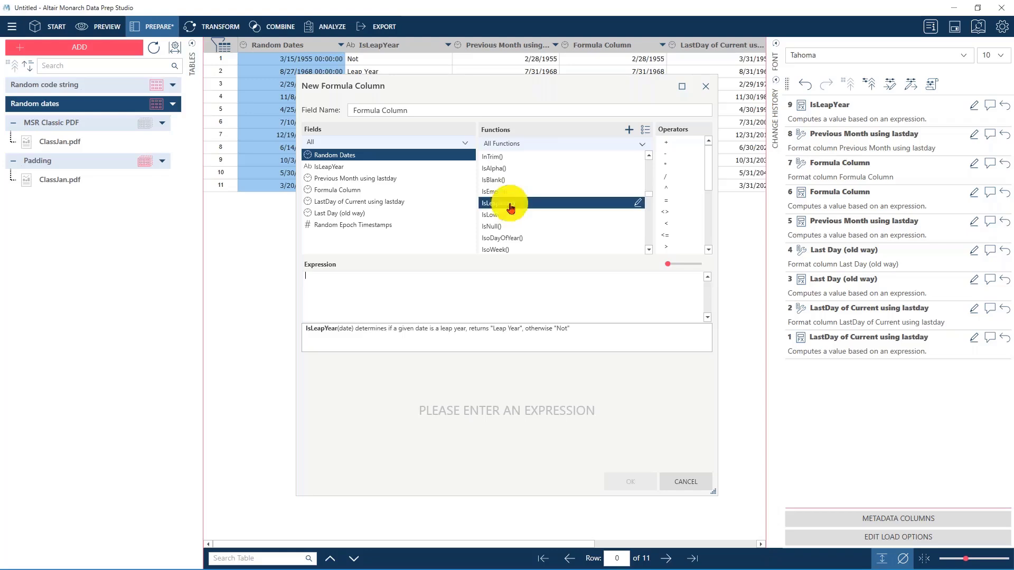
pyautogui.doubleClick(330, 156)
pyautogui.click(616, 487)
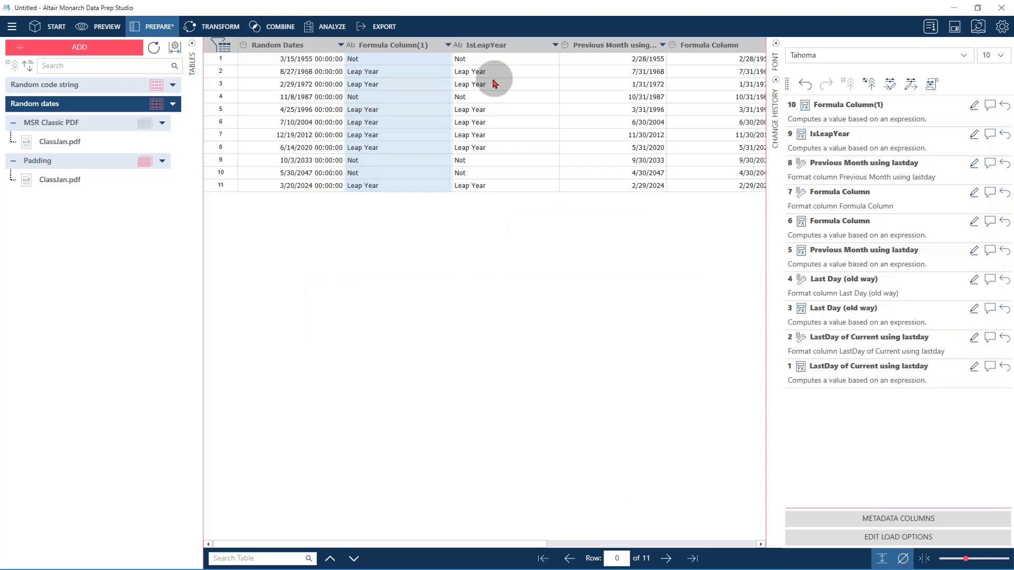
pyautogui.moveTo(491, 77); pyautogui.dragTo(493, 182)
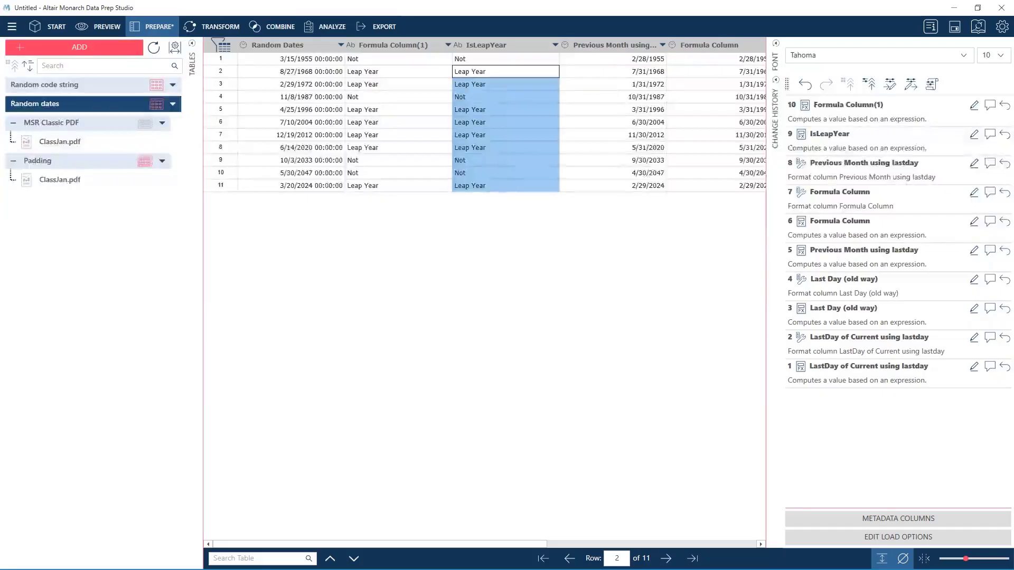
# Switch to Altair Monarch Classic and try to open the recent project C:\Temp\Untitled.dprj
pyautogui.moveTo(414, 218); pyautogui.dragTo(528, 94)
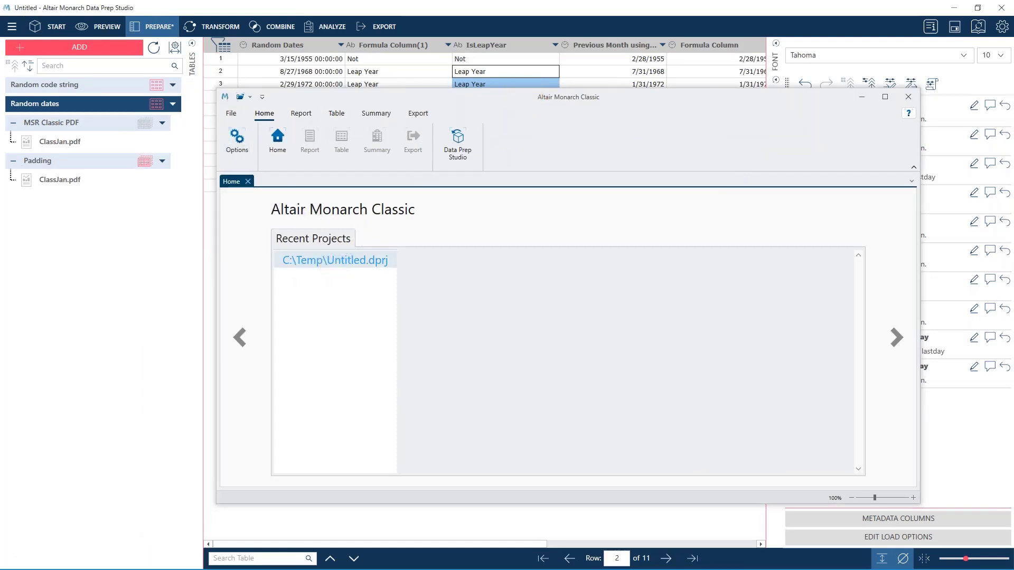
pyautogui.hotkey('ctrl', 'o')
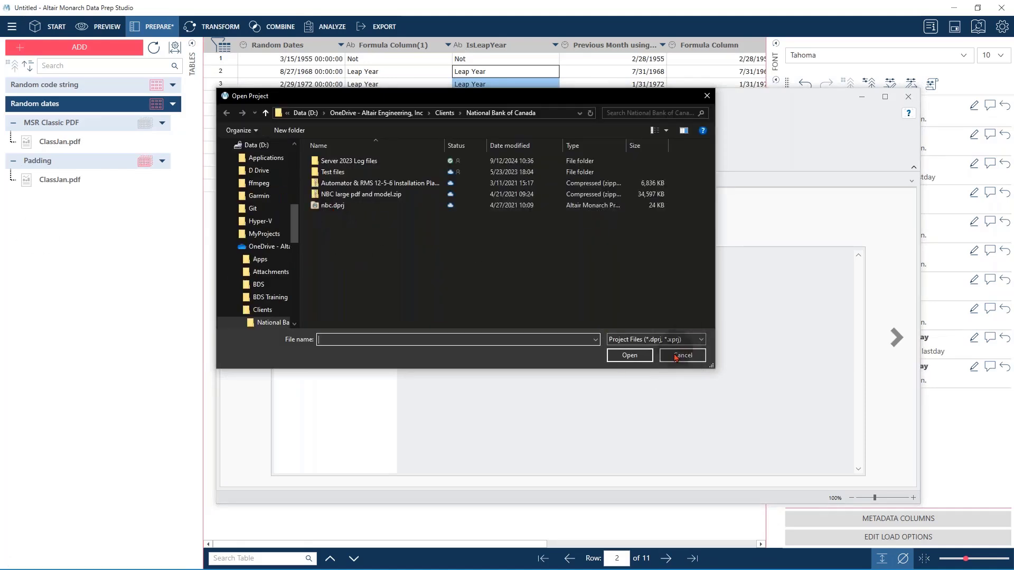
pyautogui.click(679, 353)
pyautogui.click(383, 259)
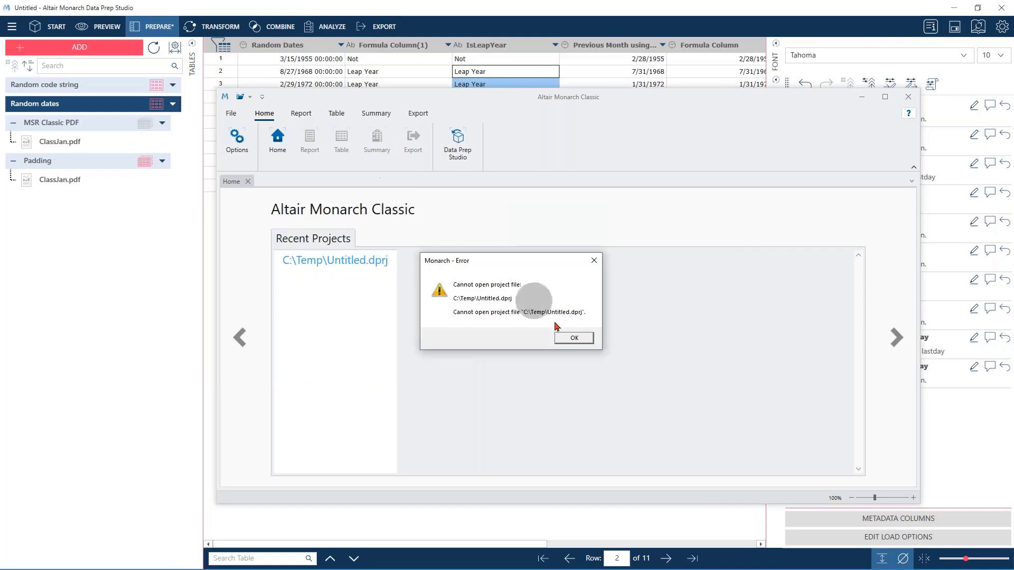
pyautogui.click(587, 341)
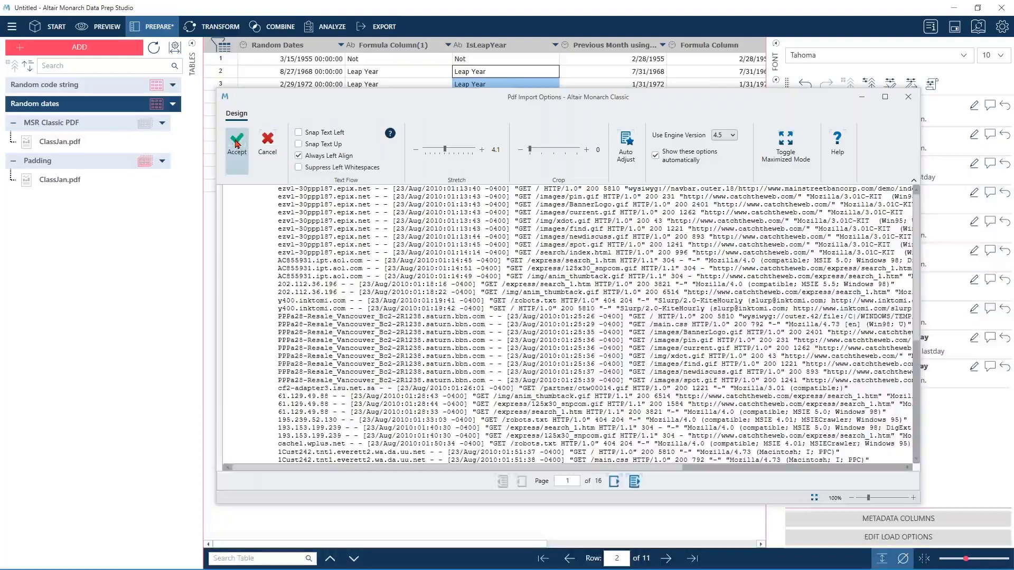
# Accept the PDF import options for Weblog.pdf and auto-define the report's data template
pyautogui.click(246, 157)
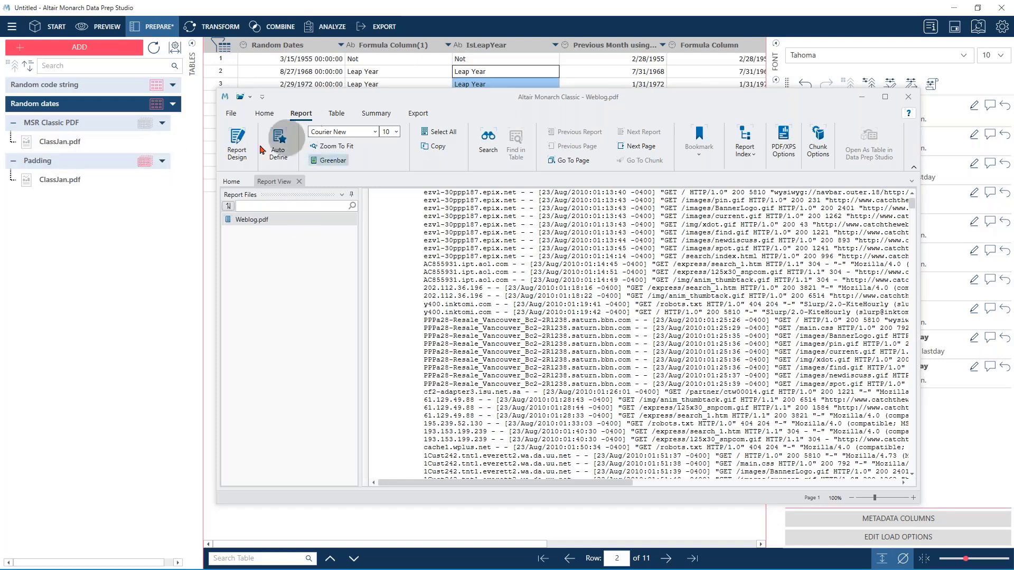
pyautogui.click(283, 147)
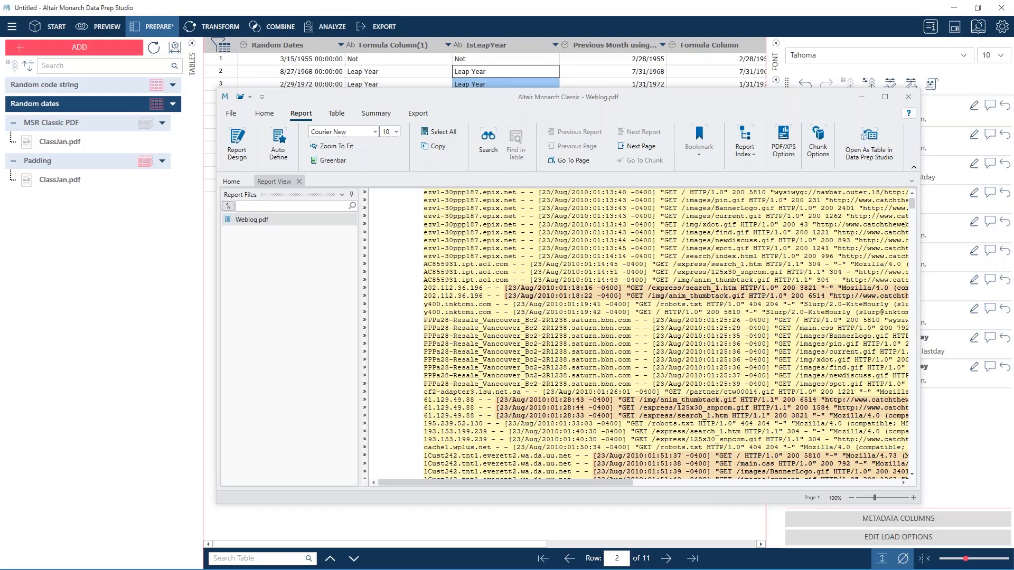
# Add Classic.prn to the open reports, retaining the current reports and the current model
pyautogui.moveTo(187, 278); pyautogui.dragTo(303, 283)
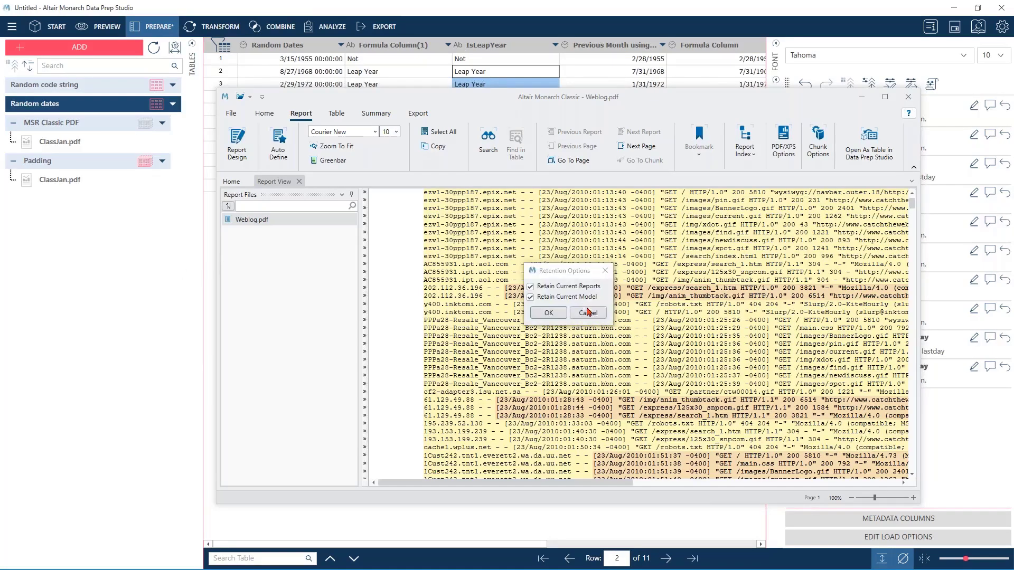
pyautogui.click(556, 316)
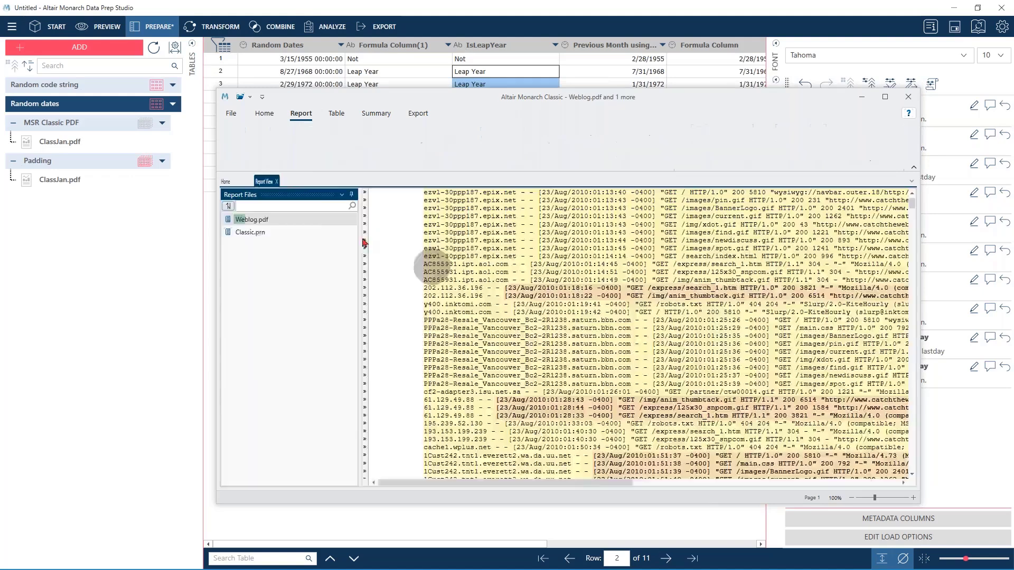
# Close the Weblog.pdf report file, keeping Classic.prn open
pyautogui.click(258, 233)
pyautogui.click(239, 146)
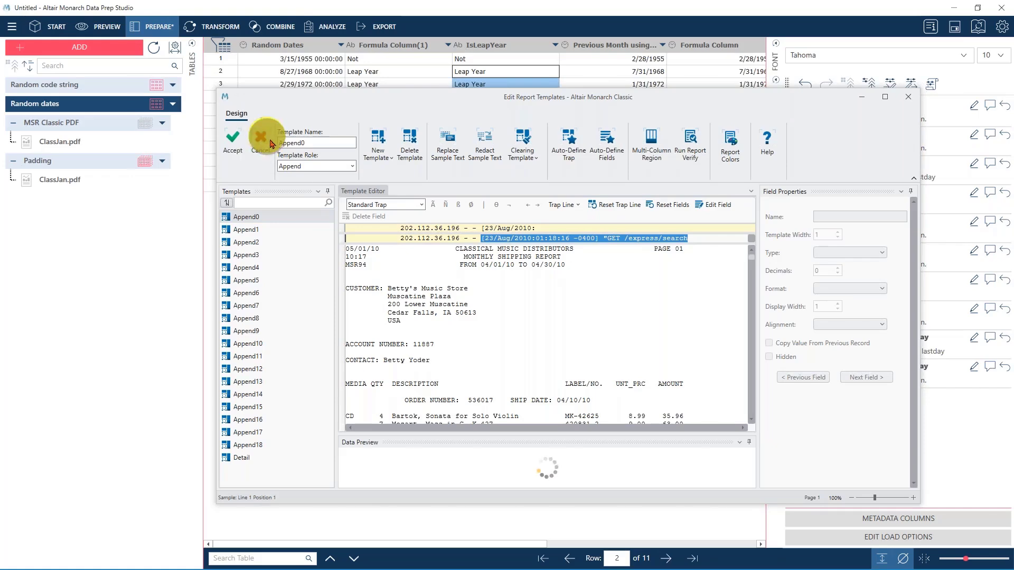
pyautogui.click(283, 219)
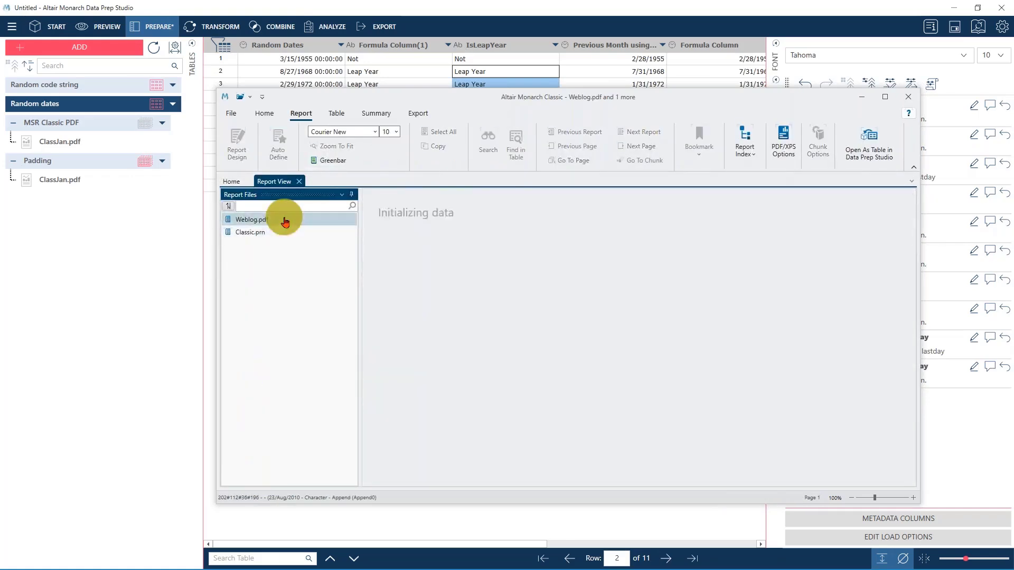
pyautogui.rightClick(315, 220)
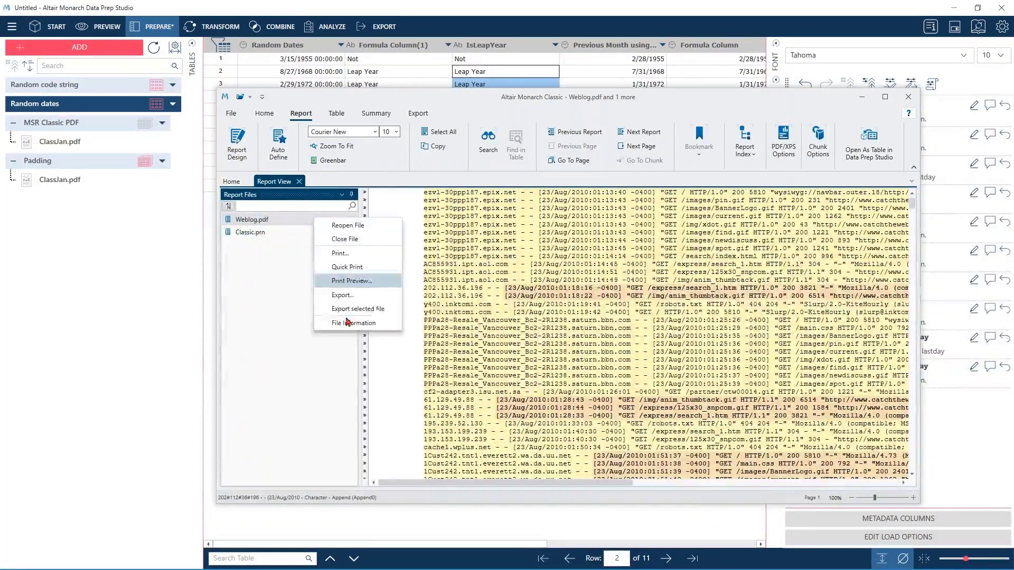
pyautogui.click(346, 238)
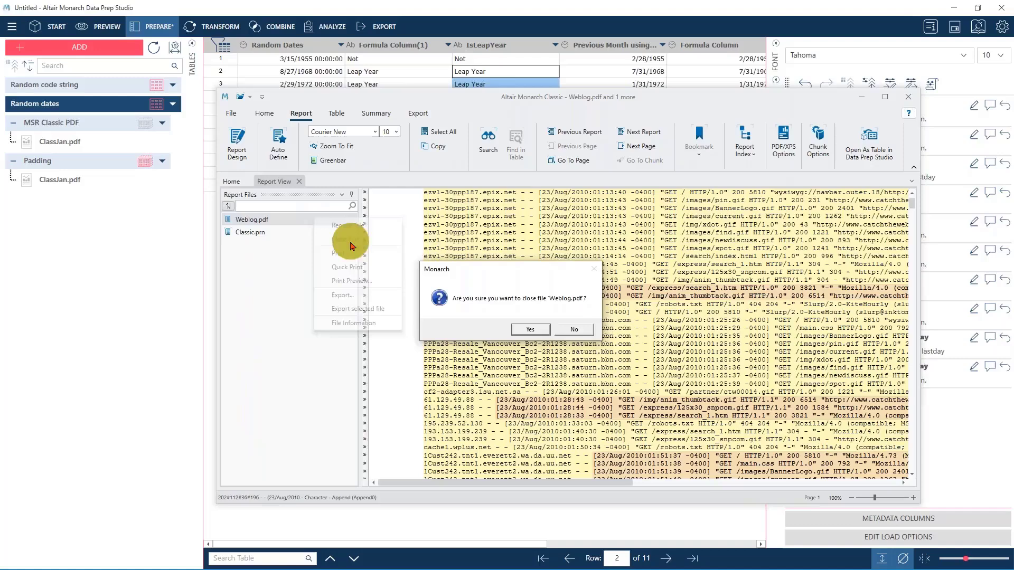
pyautogui.click(532, 331)
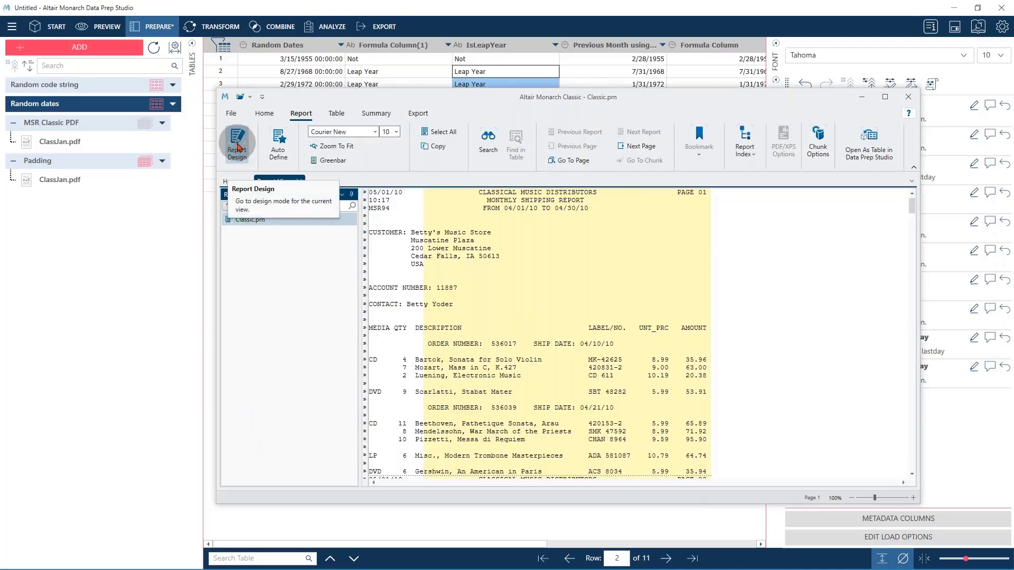
# Delete the Append0 template from the report design, accept the change, and review the remaining templates
pyautogui.click(239, 147)
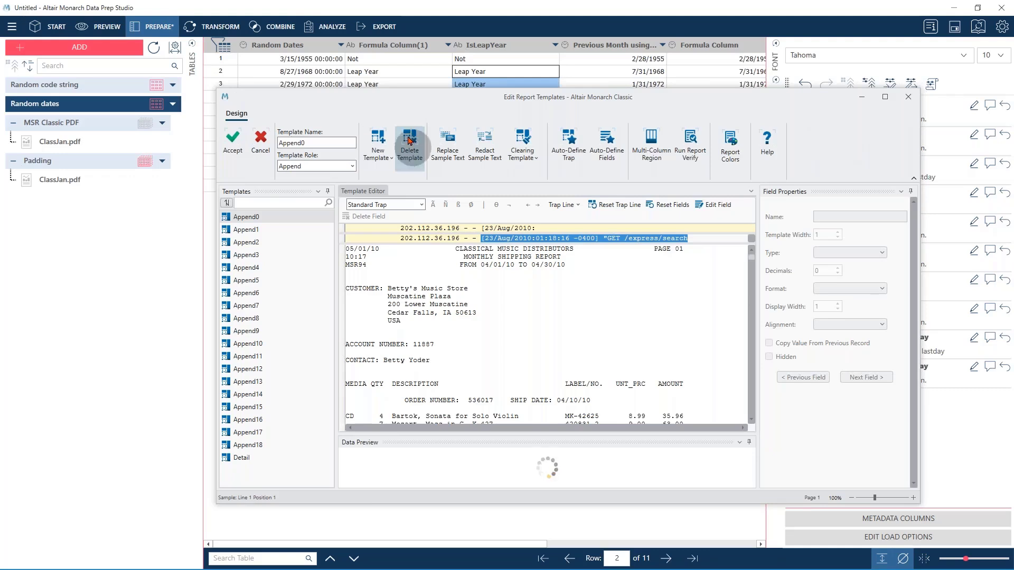
pyautogui.click(409, 140)
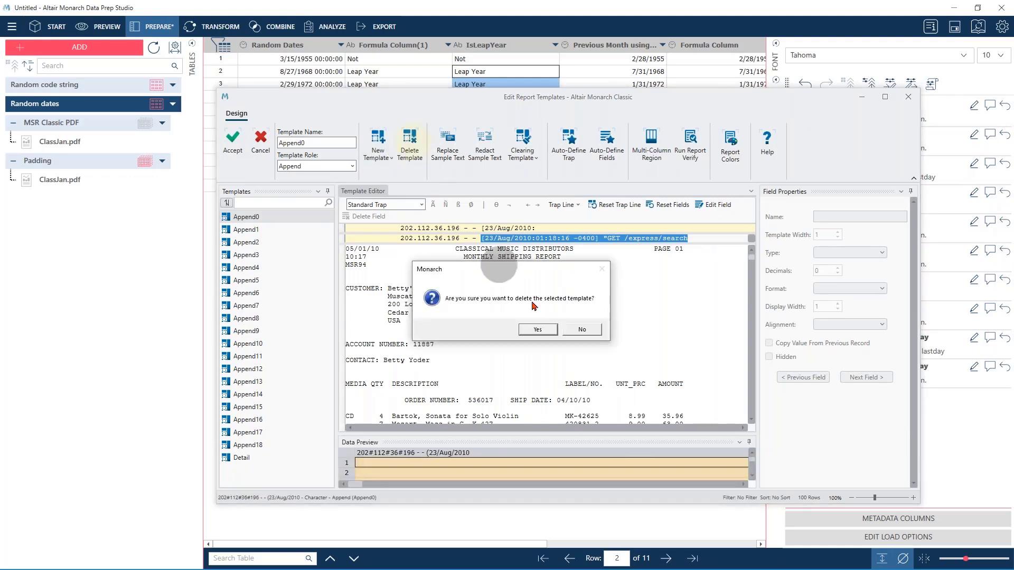
pyautogui.click(538, 329)
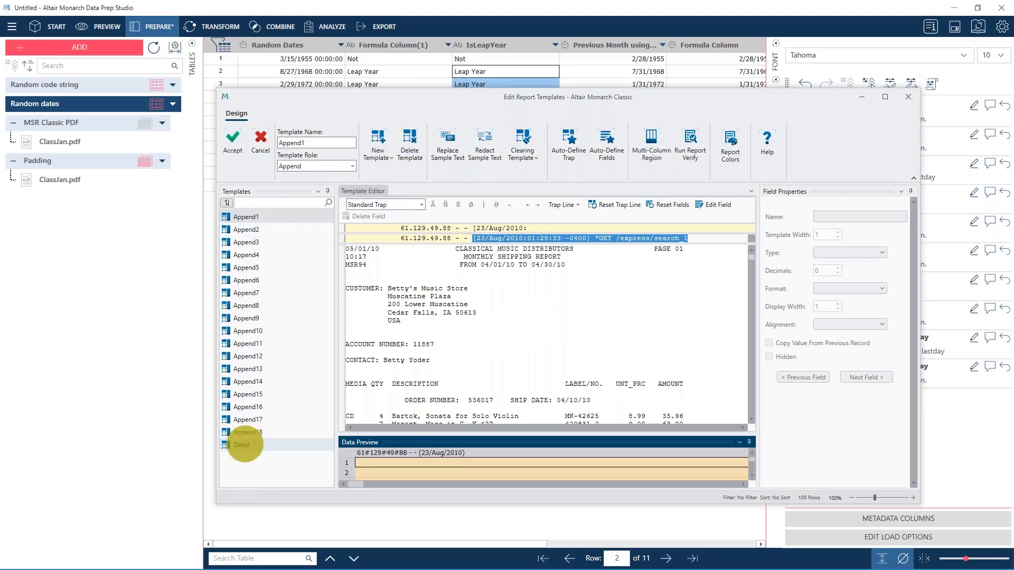
pyautogui.click(242, 445)
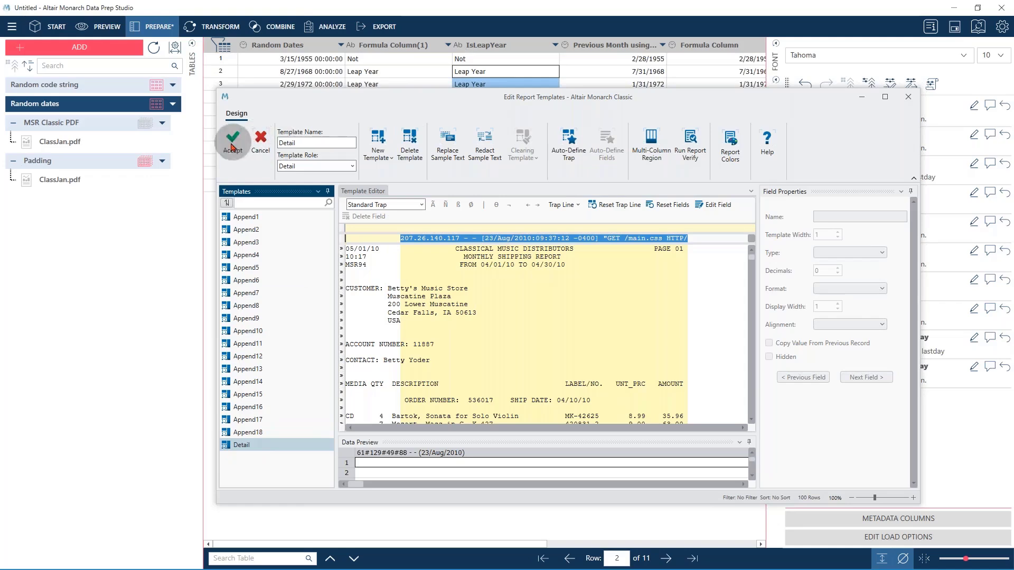
pyautogui.click(263, 164)
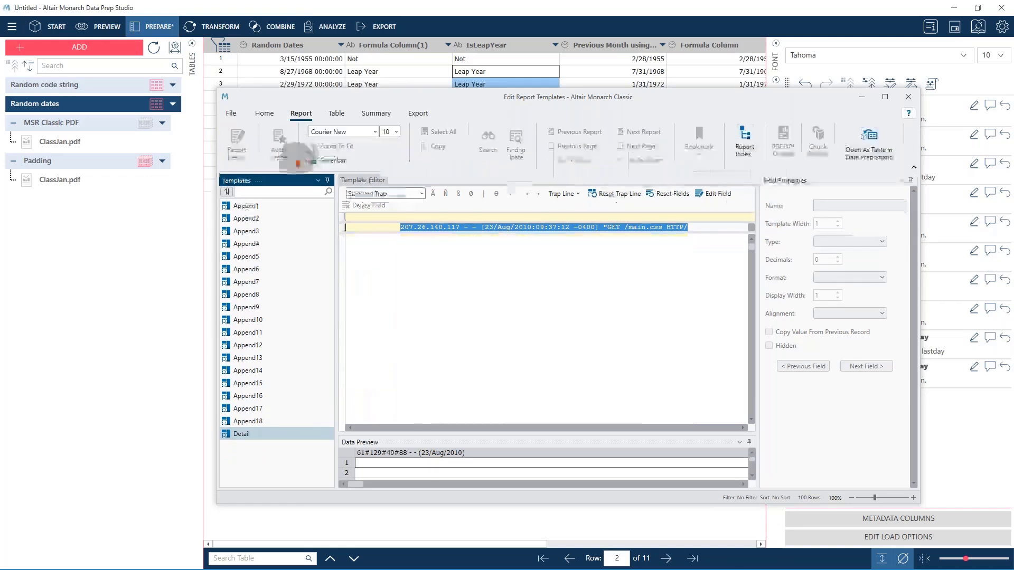
pyautogui.click(234, 141)
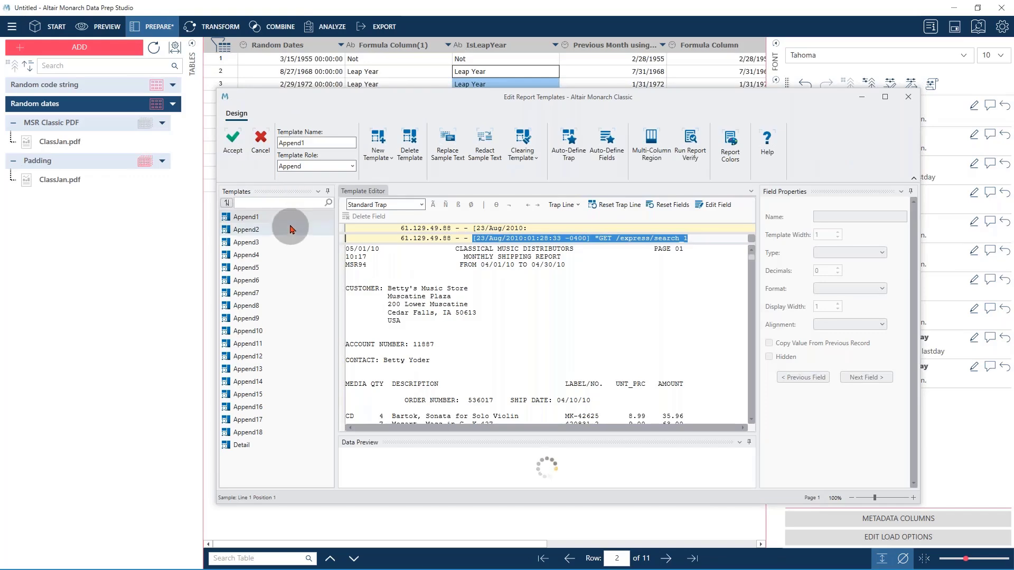
pyautogui.click(260, 140)
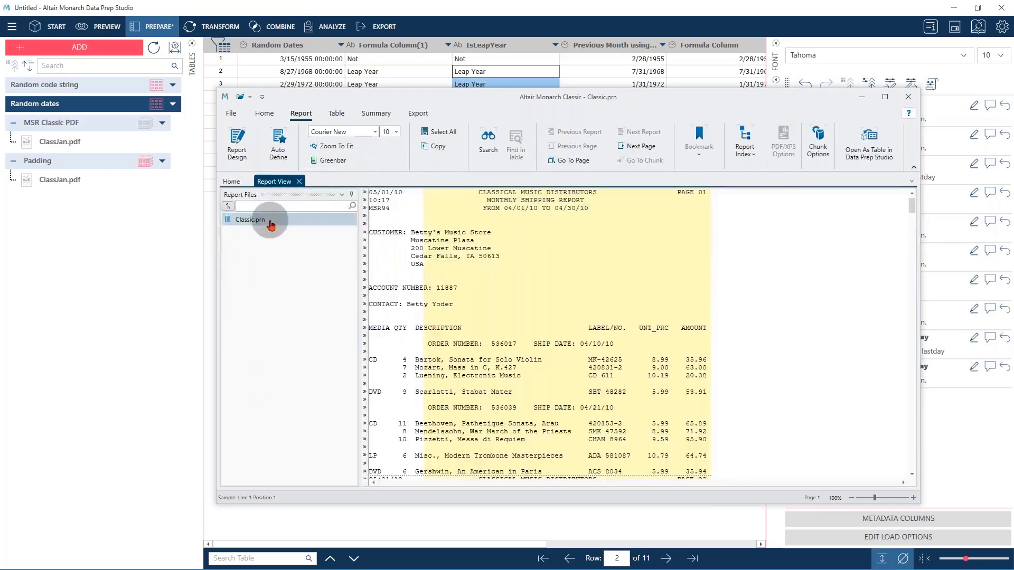
# Close the current model to clear its settings, and check the template list in the report design
pyautogui.click(230, 113)
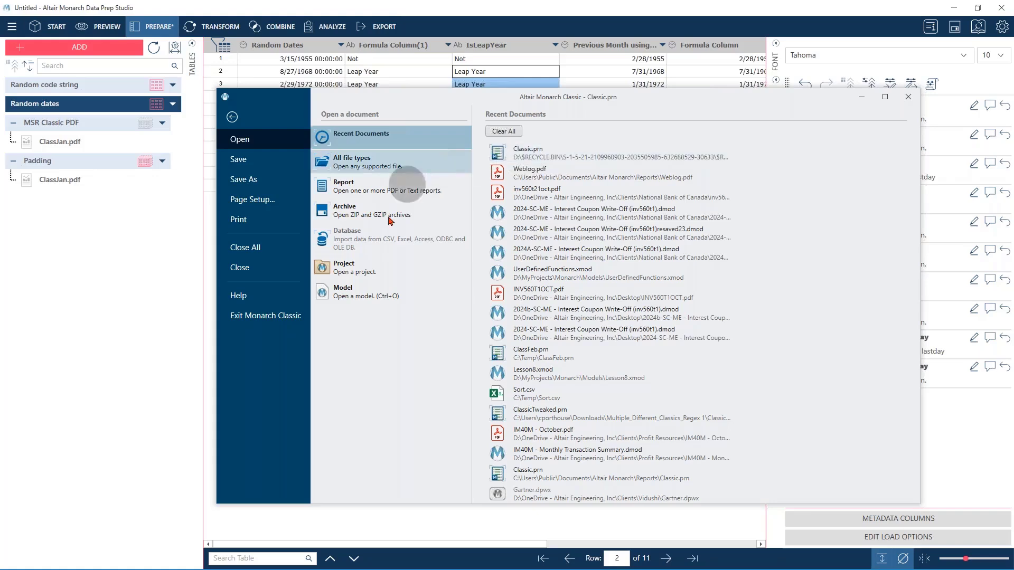
pyautogui.click(264, 269)
pyautogui.click(343, 301)
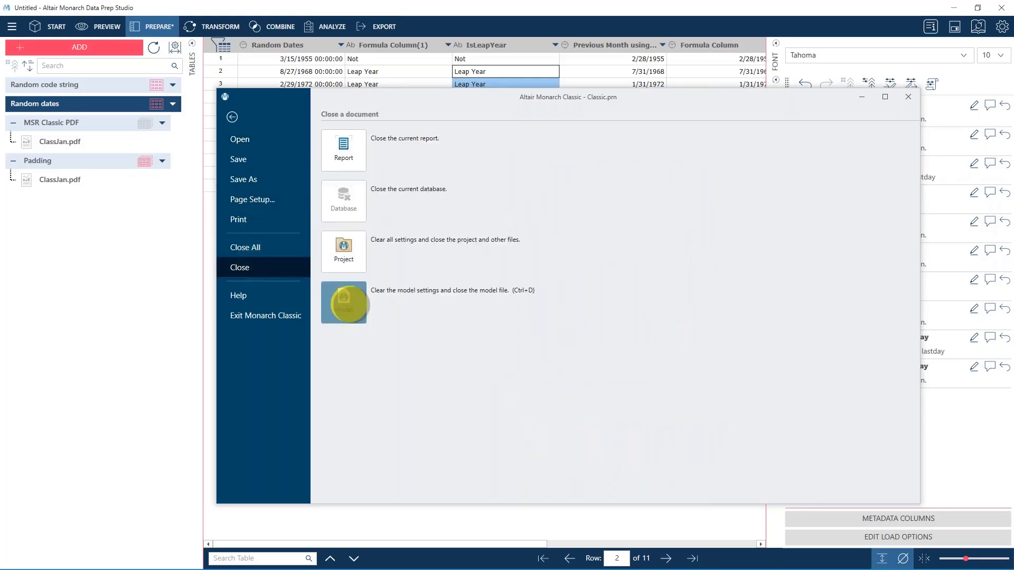
pyautogui.click(513, 333)
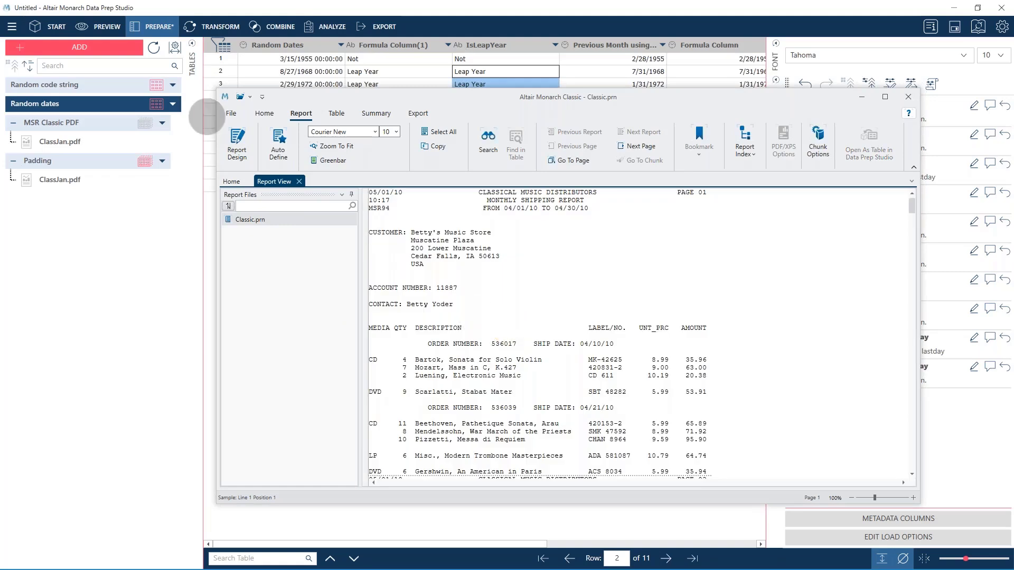
pyautogui.click(235, 138)
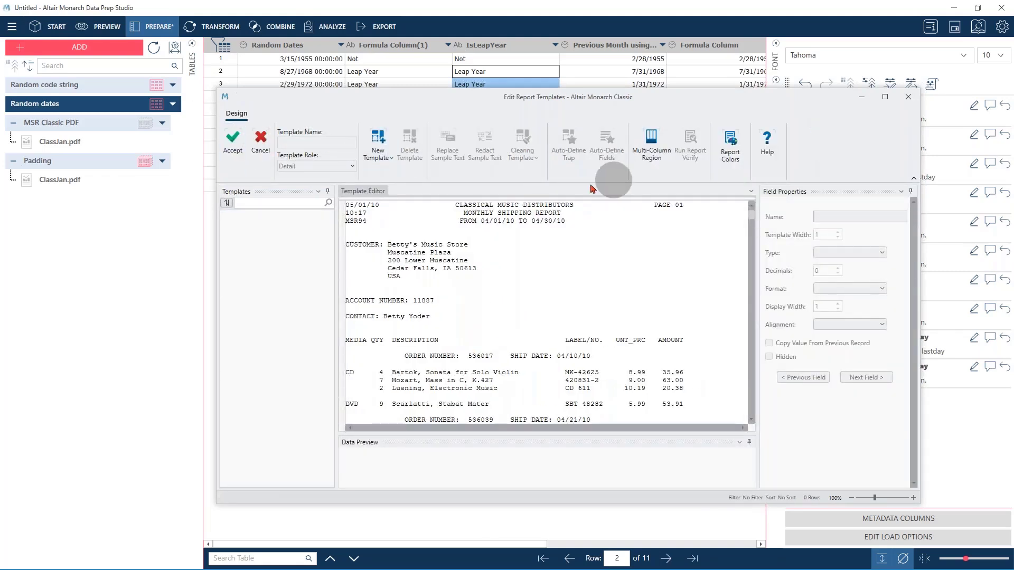
pyautogui.click(236, 149)
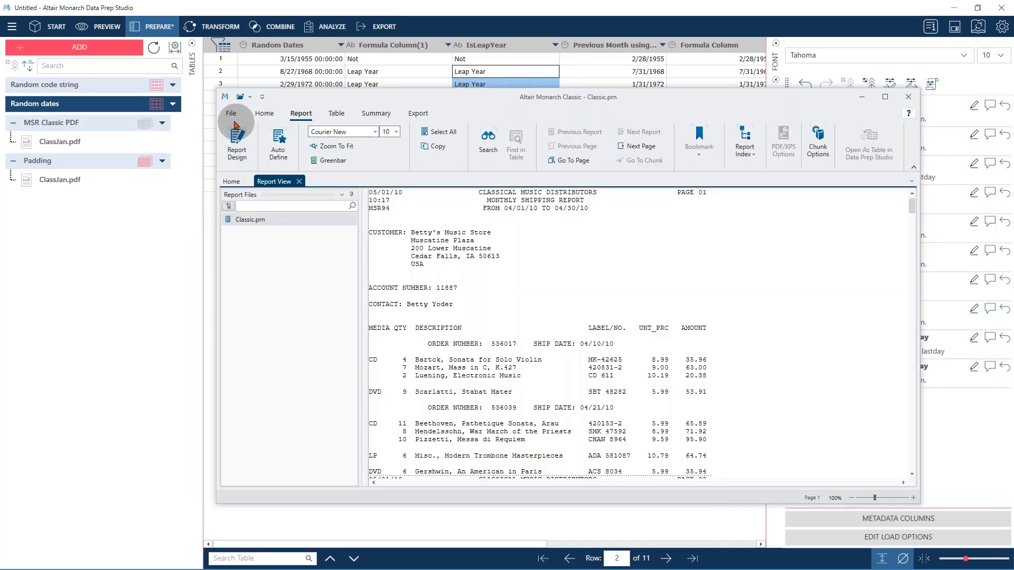
# Close the project with all its settings, and reopen the Classic.prn report
pyautogui.click(233, 114)
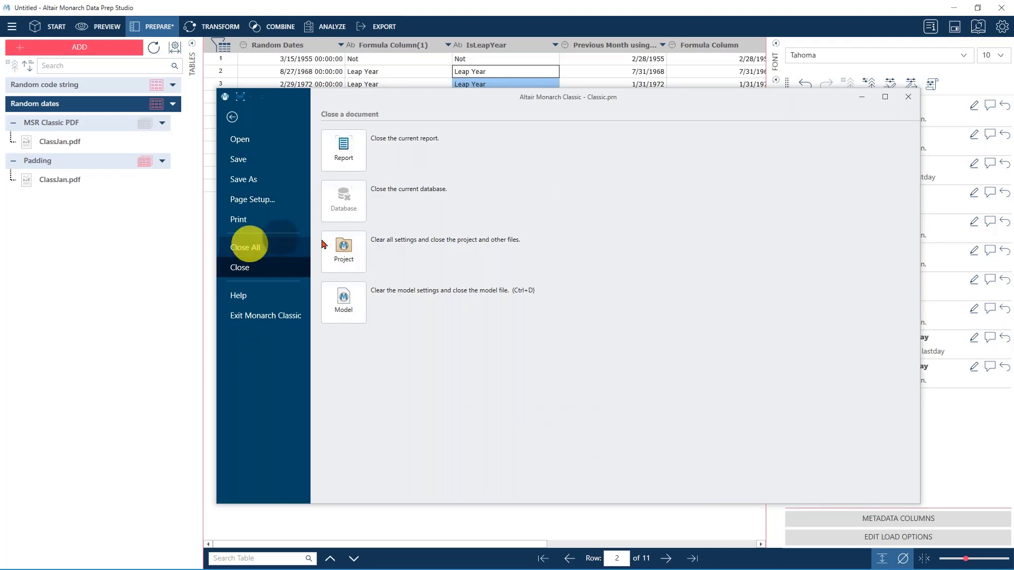
pyautogui.click(349, 249)
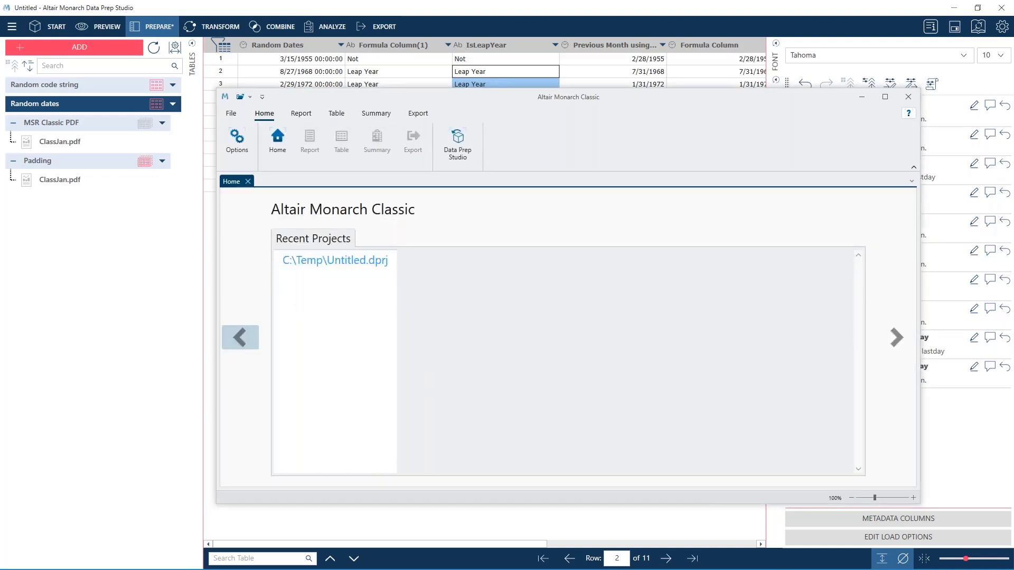
pyautogui.click(338, 308)
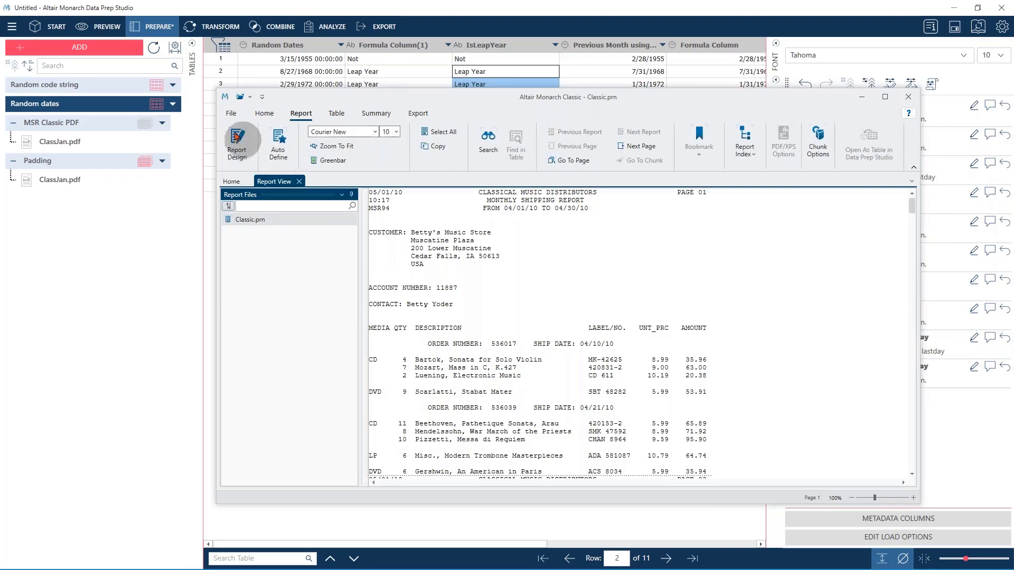
# Create a Detail template in the report design from the first CD line, "Bartok, Sonata for Solo Violin"
pyautogui.click(236, 137)
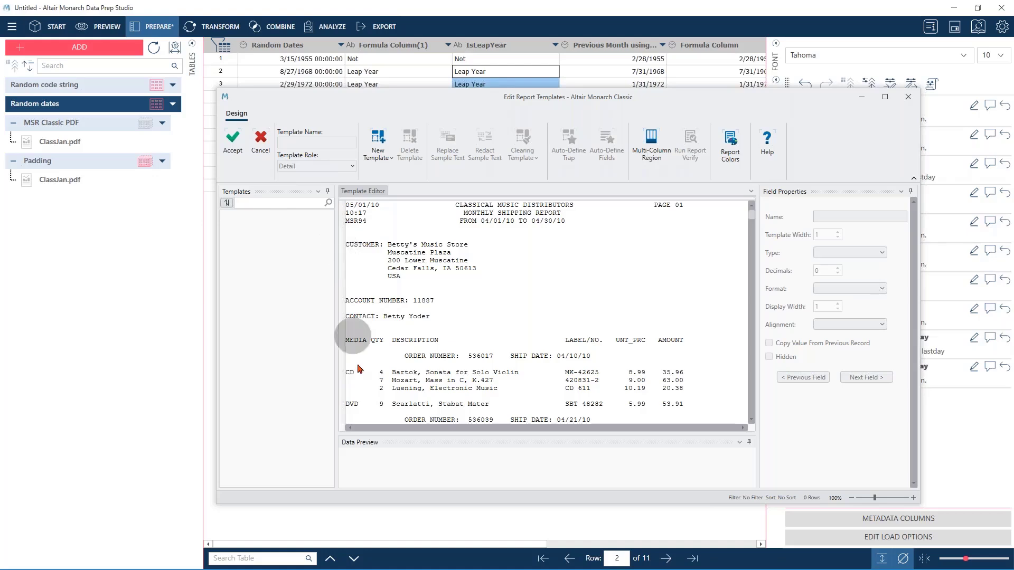
pyautogui.click(340, 376)
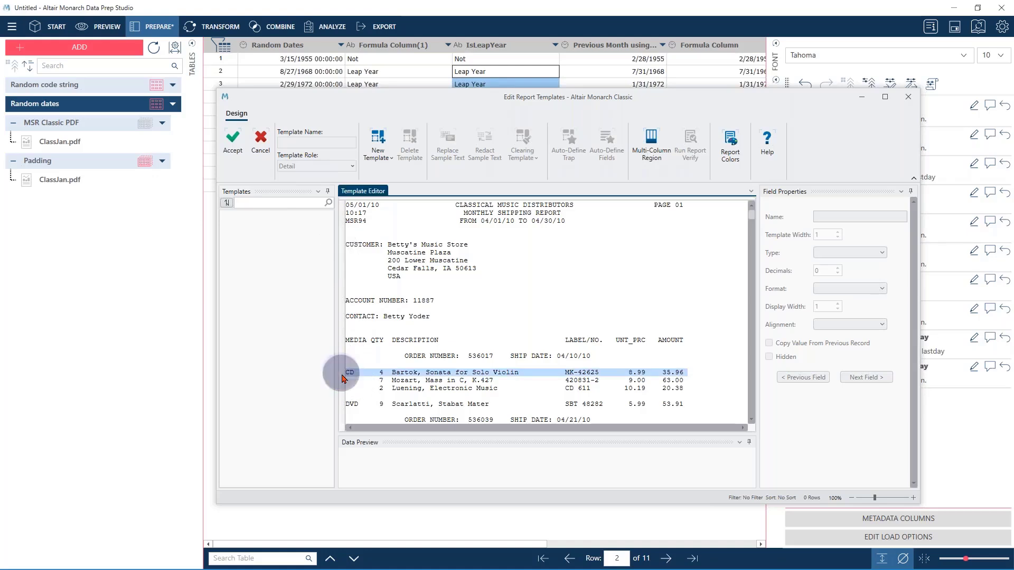
pyautogui.click(378, 145)
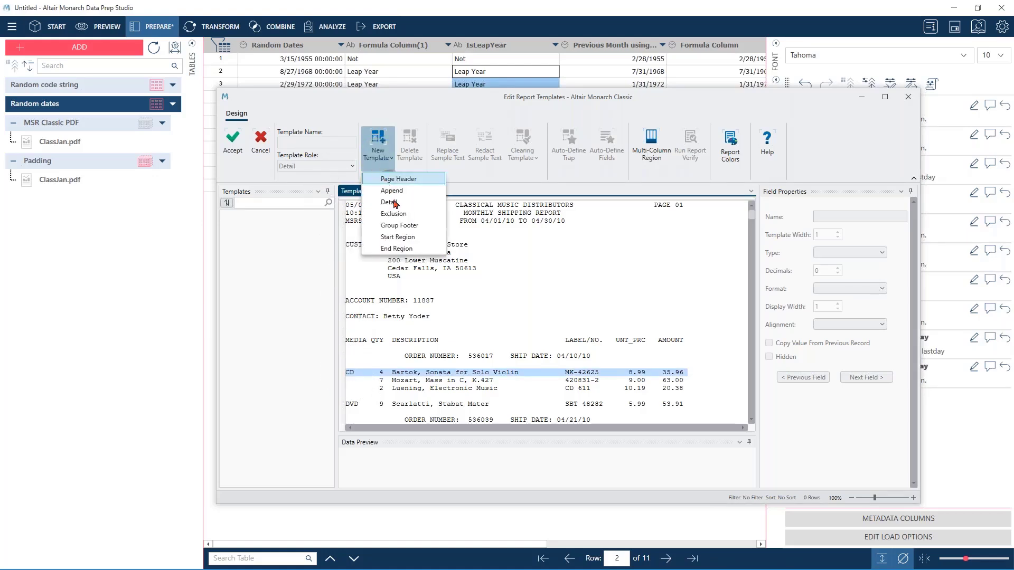
pyautogui.click(393, 202)
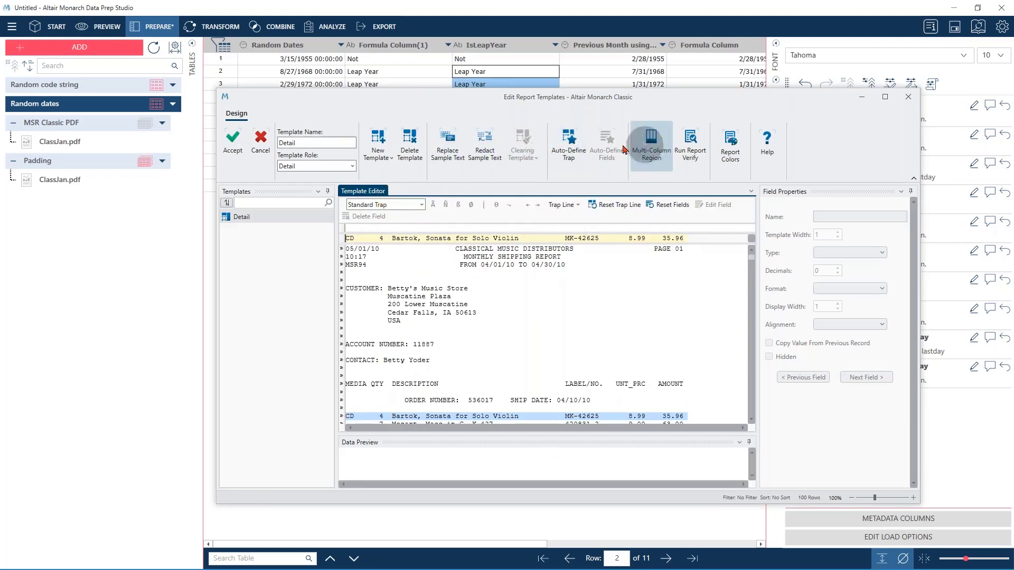
# Auto-define the trap and the fields of the Detail template, and accept the report design
pyautogui.click(651, 144)
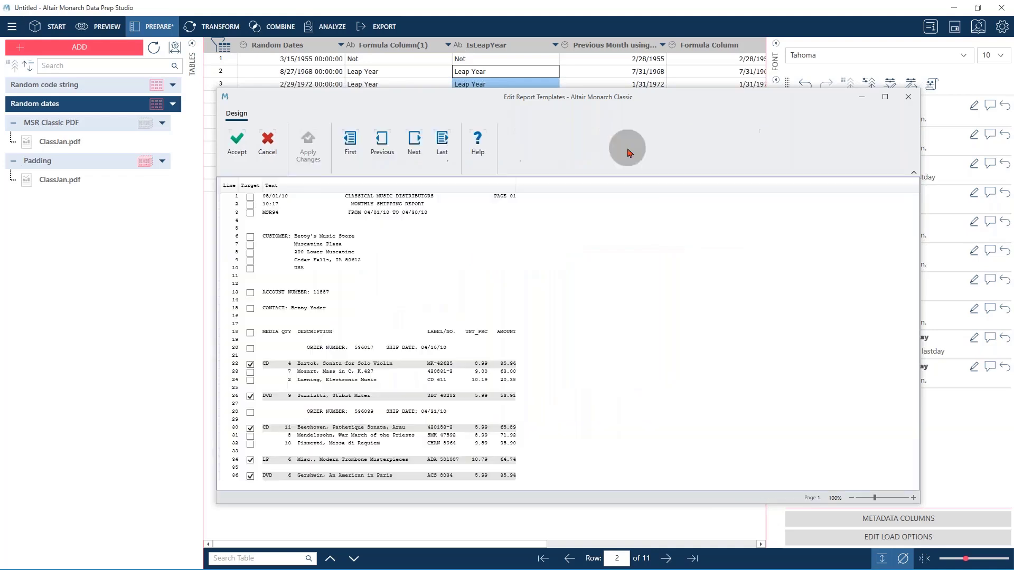
pyautogui.click(238, 143)
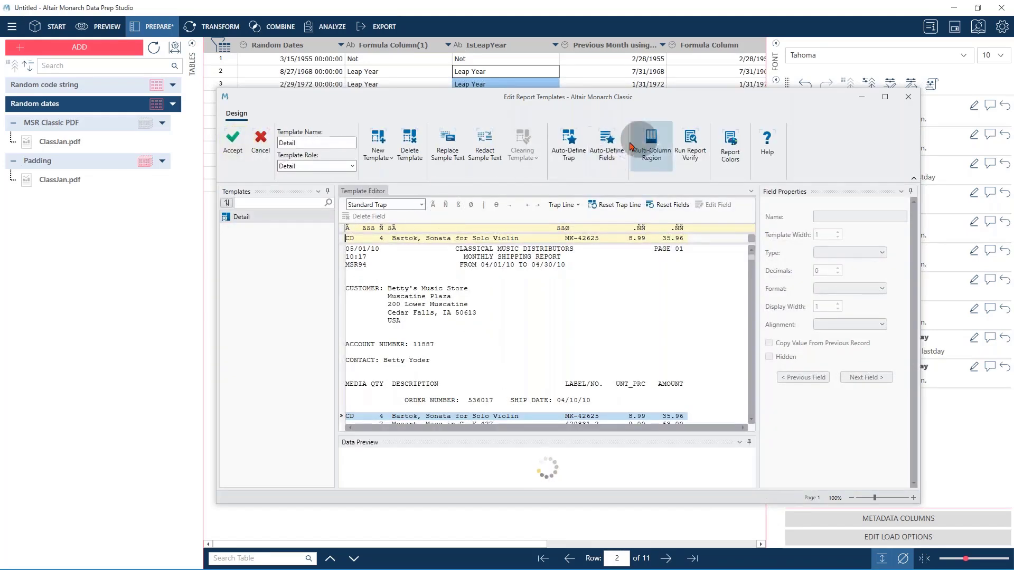
pyautogui.click(607, 142)
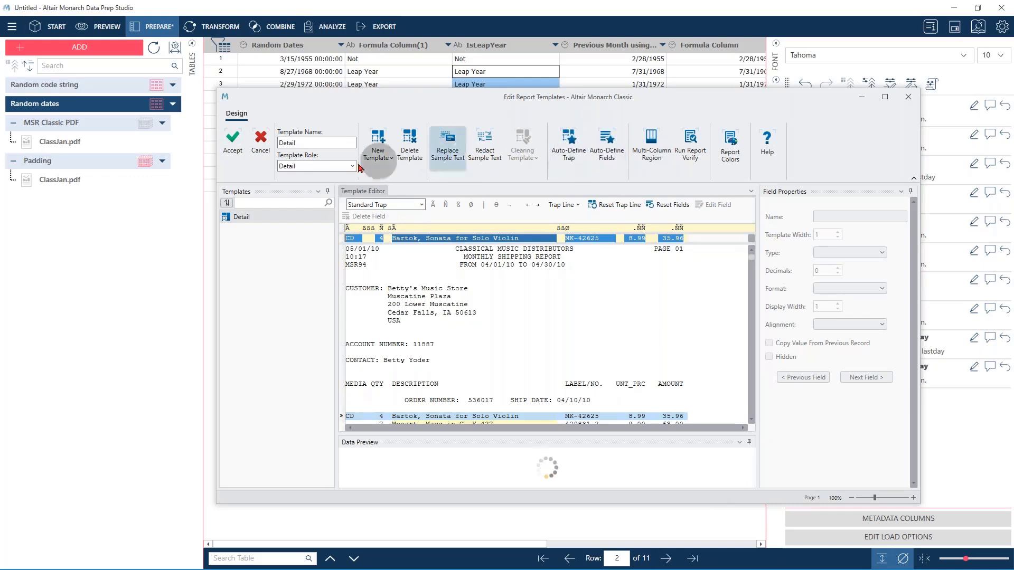
pyautogui.click(233, 141)
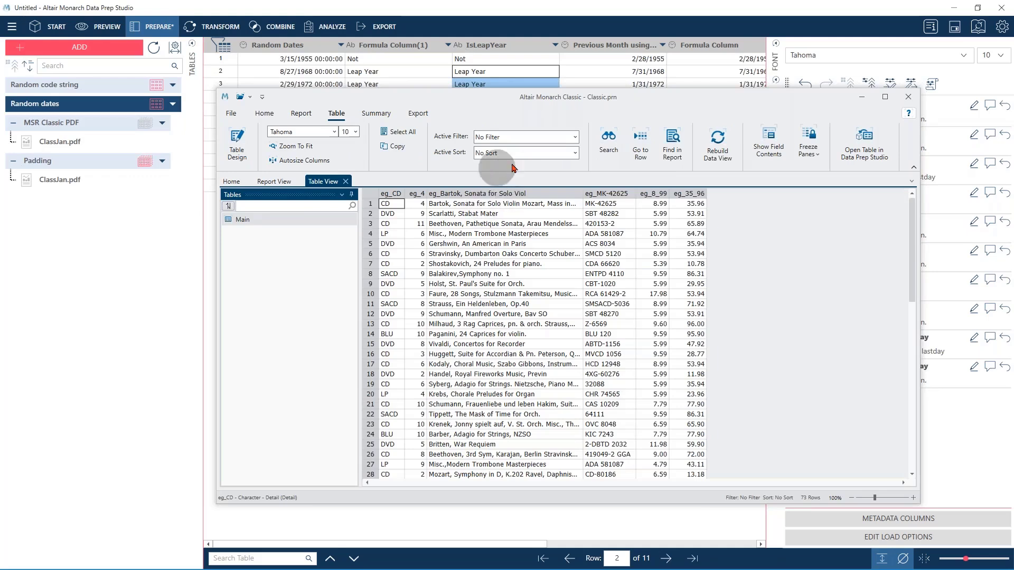
# Add a character formula field to the table design with the expression ActiveFilter() and apply it
pyautogui.click(574, 141)
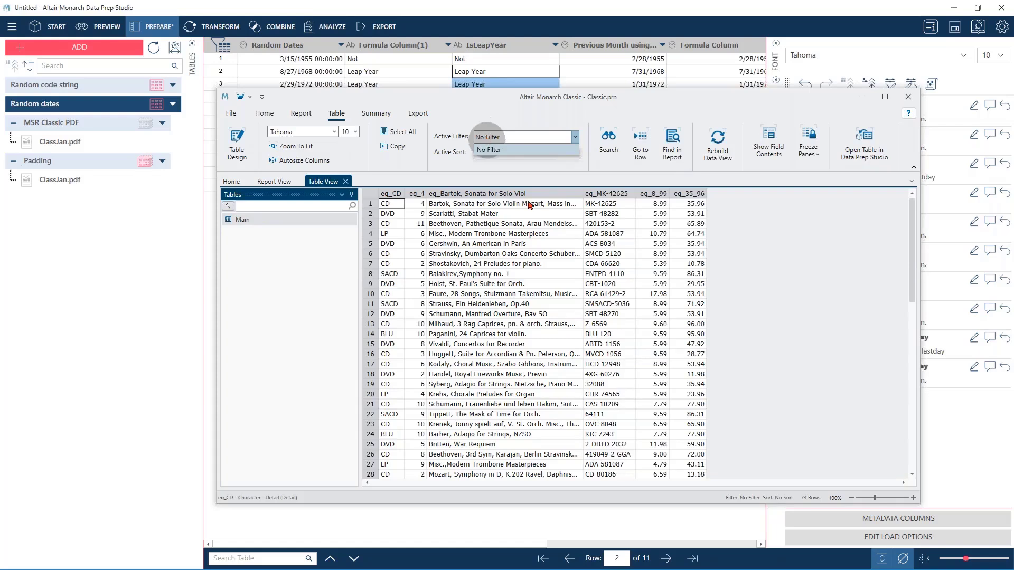
pyautogui.click(243, 146)
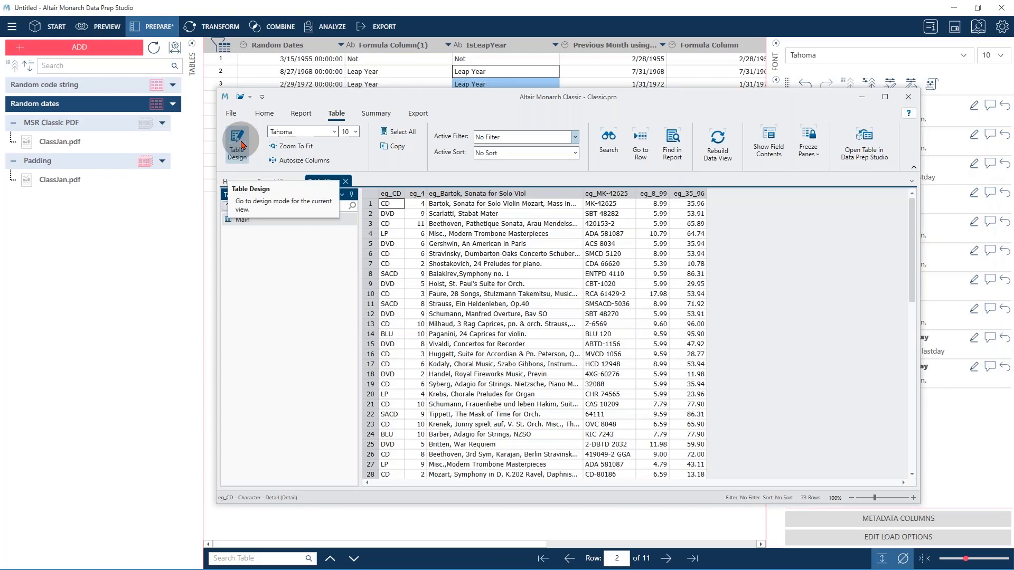
pyautogui.click(241, 145)
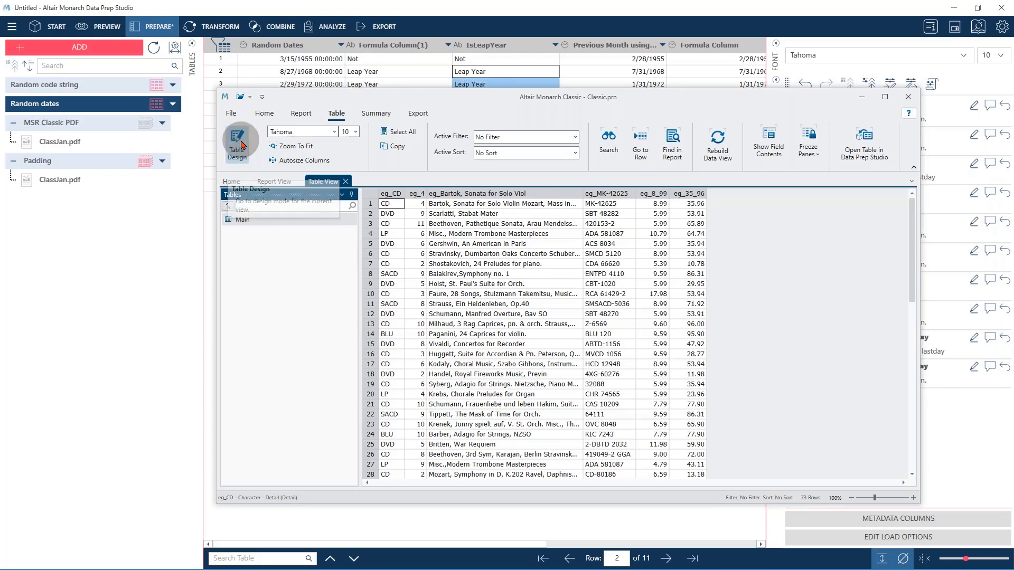
pyautogui.click(305, 155)
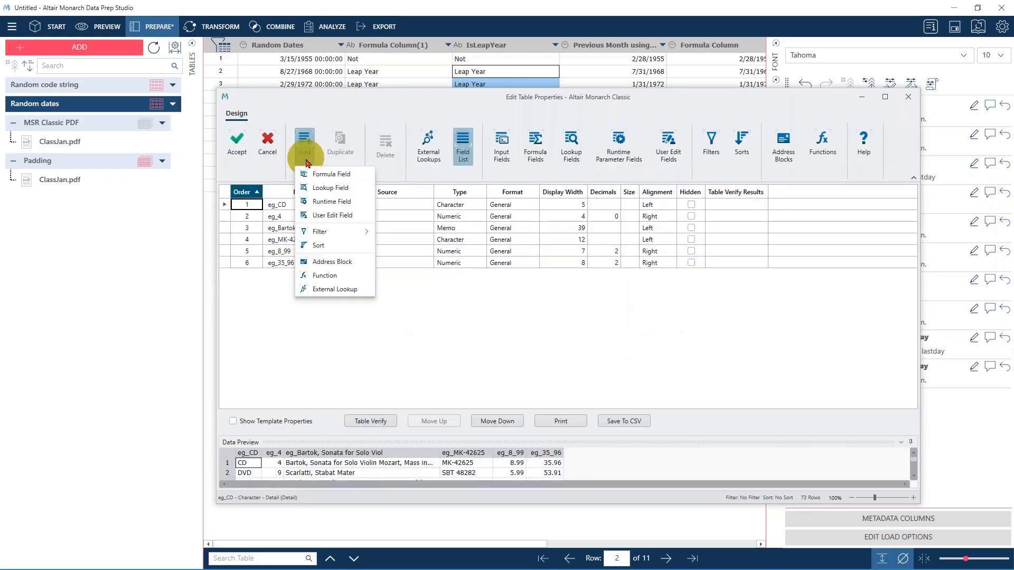
pyautogui.moveTo(323, 232)
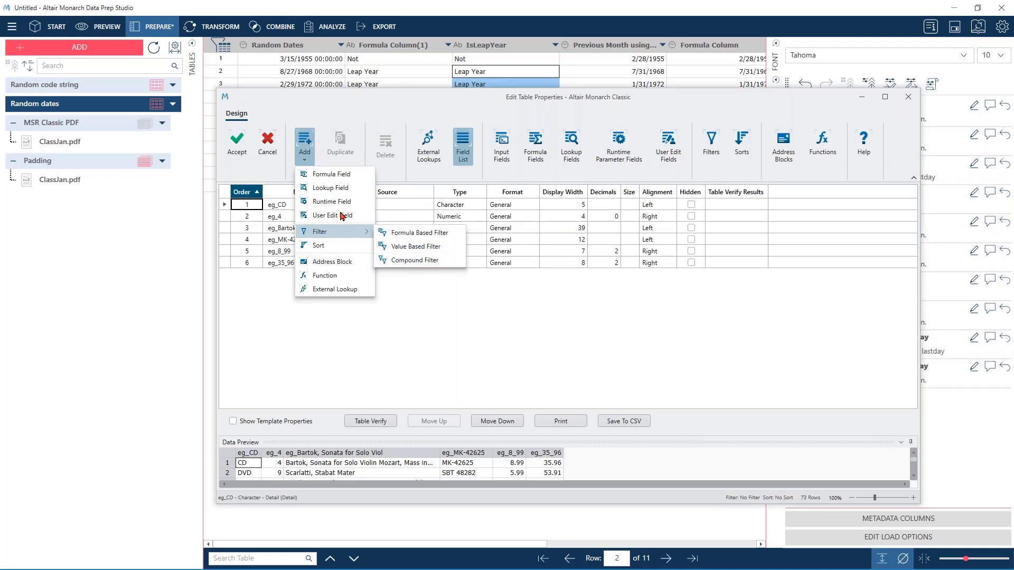
pyautogui.click(329, 175)
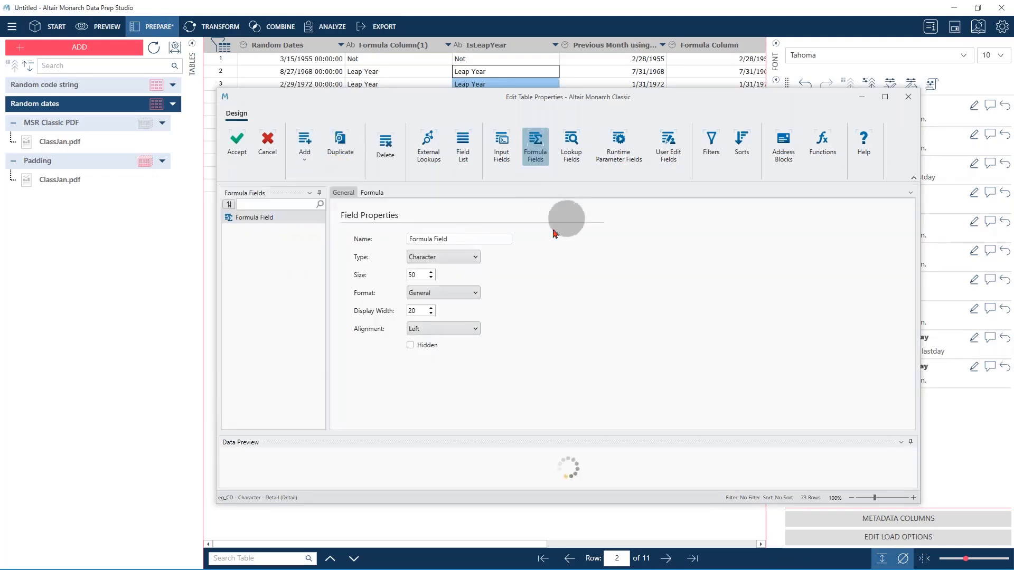
pyautogui.click(371, 193)
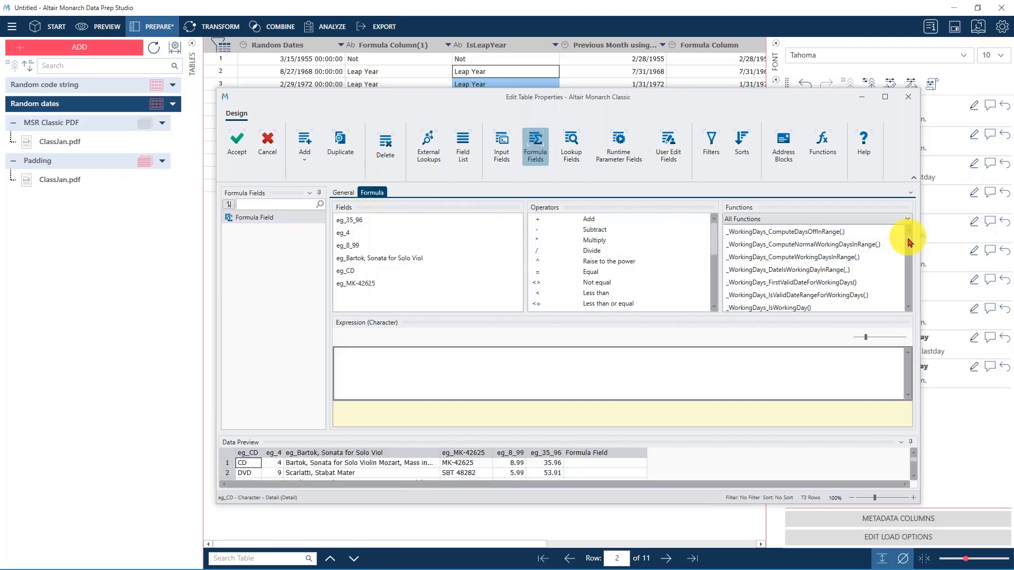
pyautogui.moveTo(910, 243)
pyautogui.mouseDown()
pyautogui.moveTo(910, 262)
pyautogui.moveTo(910, 244)
pyautogui.mouseUp()
pyautogui.scroll(2, 827, 259)
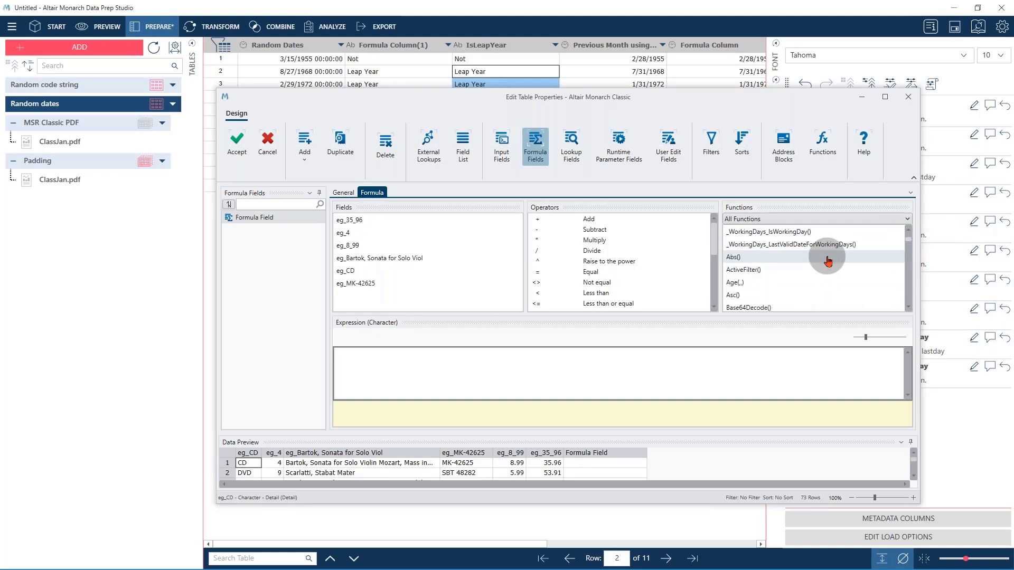
pyautogui.doubleClick(746, 270)
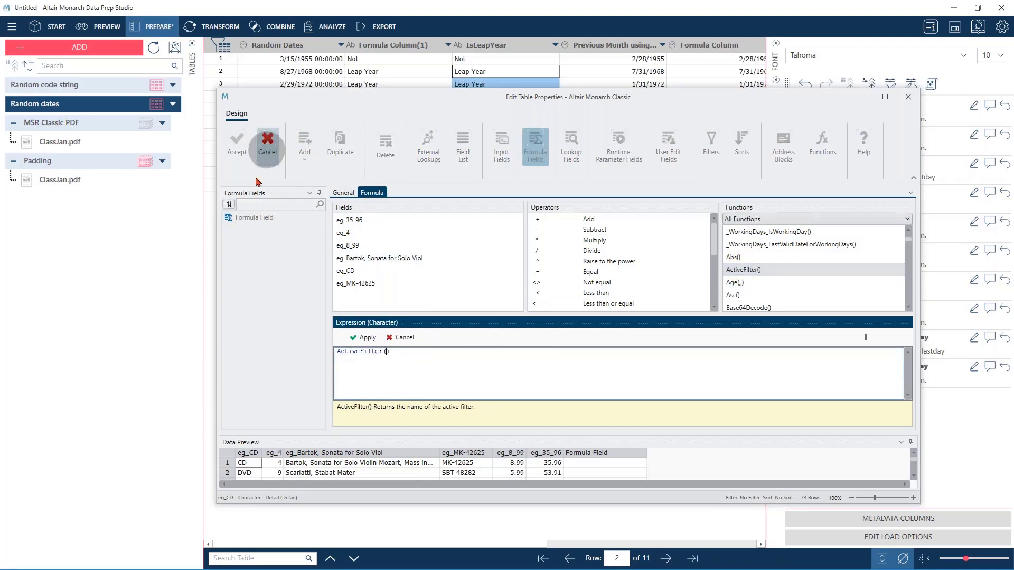
pyautogui.click(355, 338)
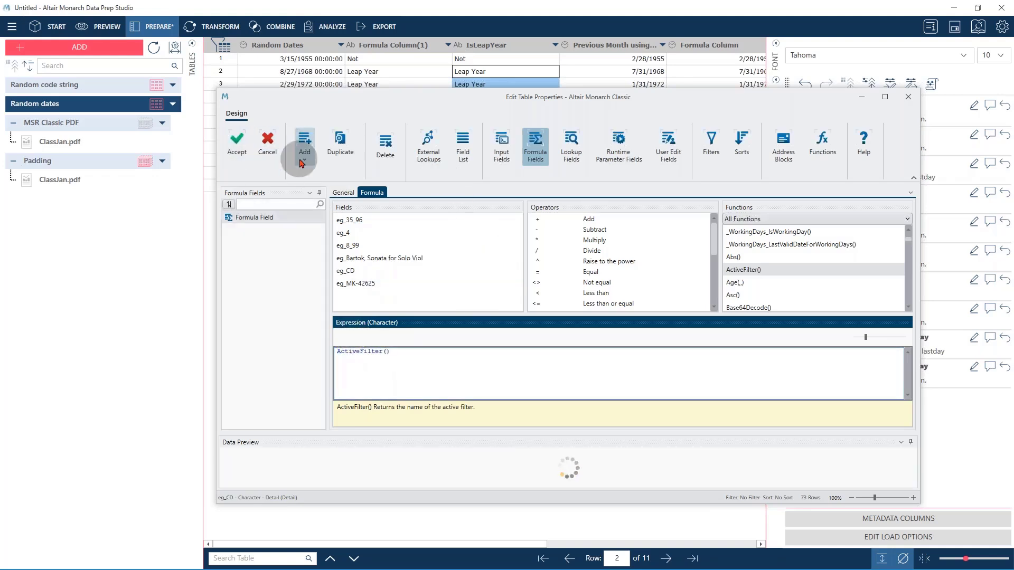
# Add a formula-based filter with the expression eg_CD="CD", apply it, and accept the table design
pyautogui.click(301, 161)
pyautogui.moveTo(350, 234)
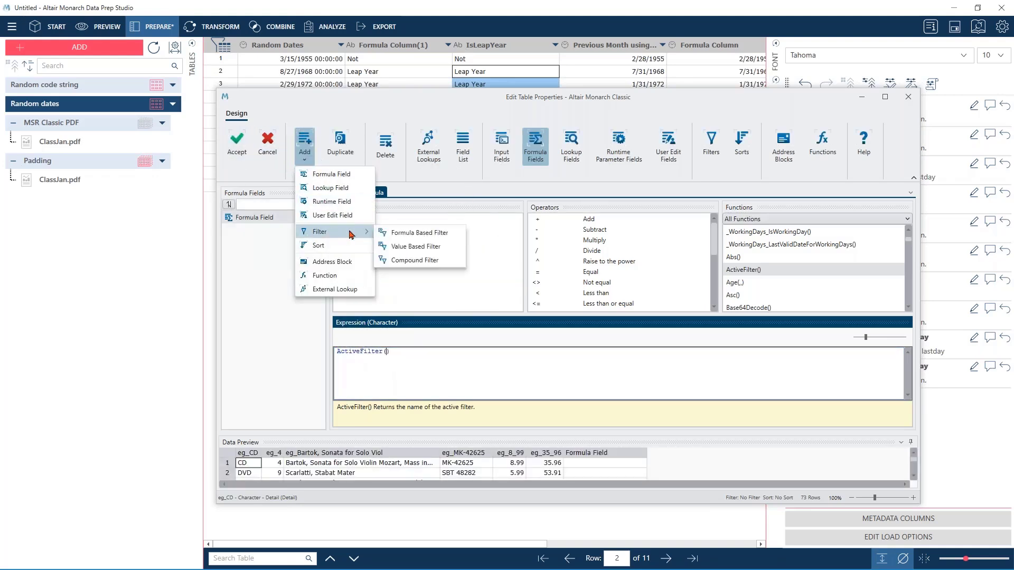
pyautogui.click(412, 233)
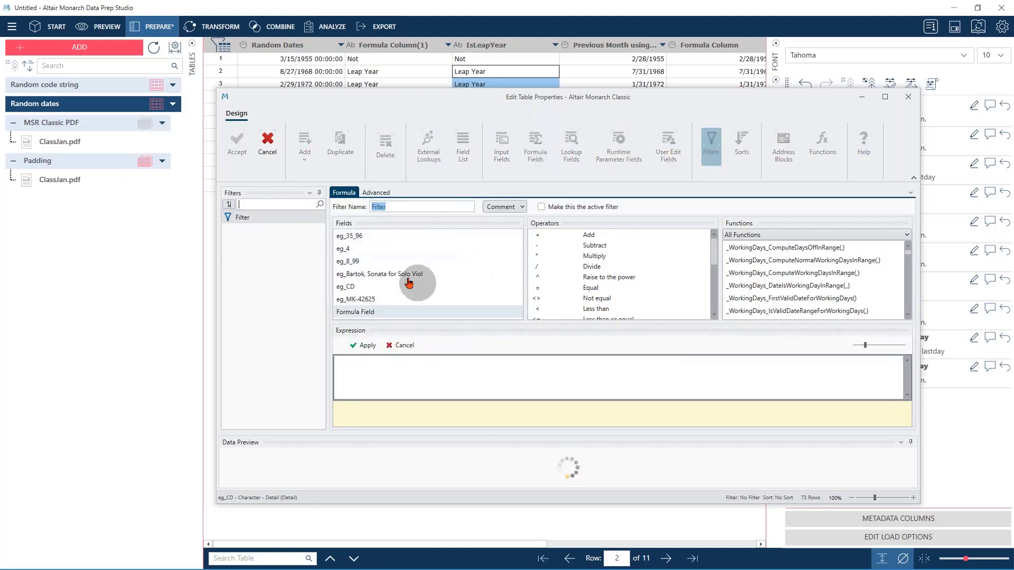
pyautogui.click(373, 275)
pyautogui.doubleClick(346, 287)
pyautogui.click(409, 361)
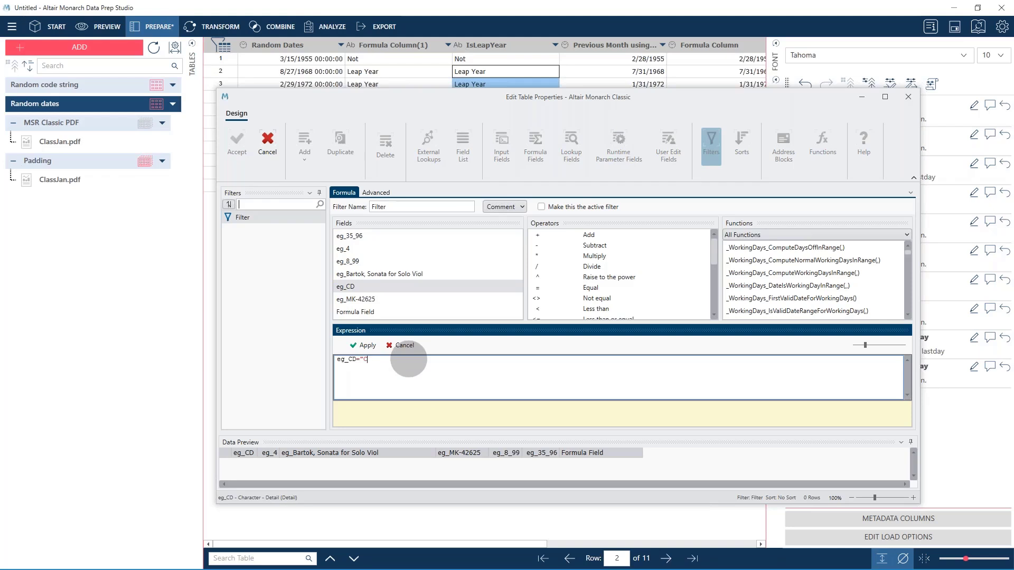
pyautogui.click(364, 346)
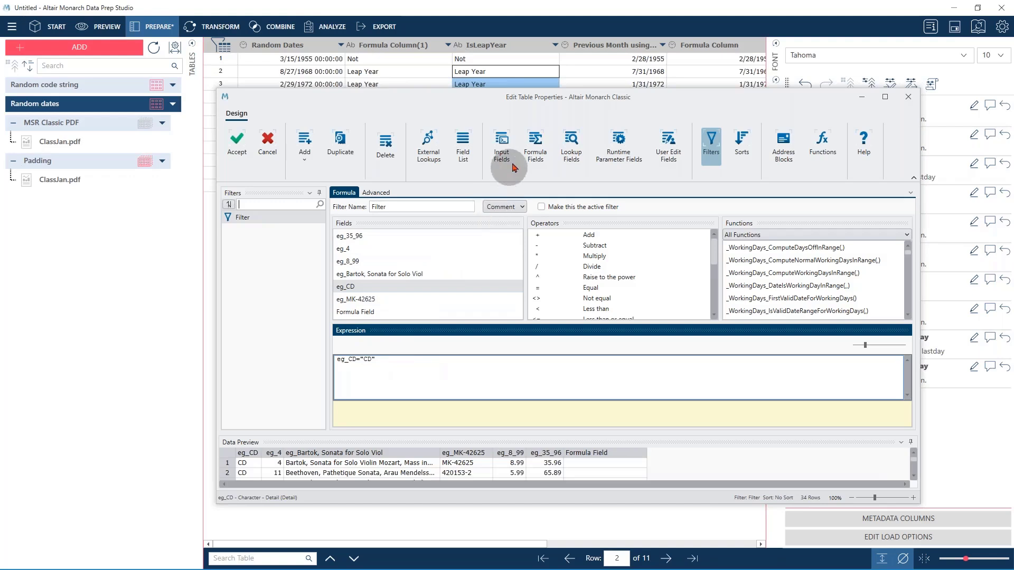
pyautogui.click(235, 143)
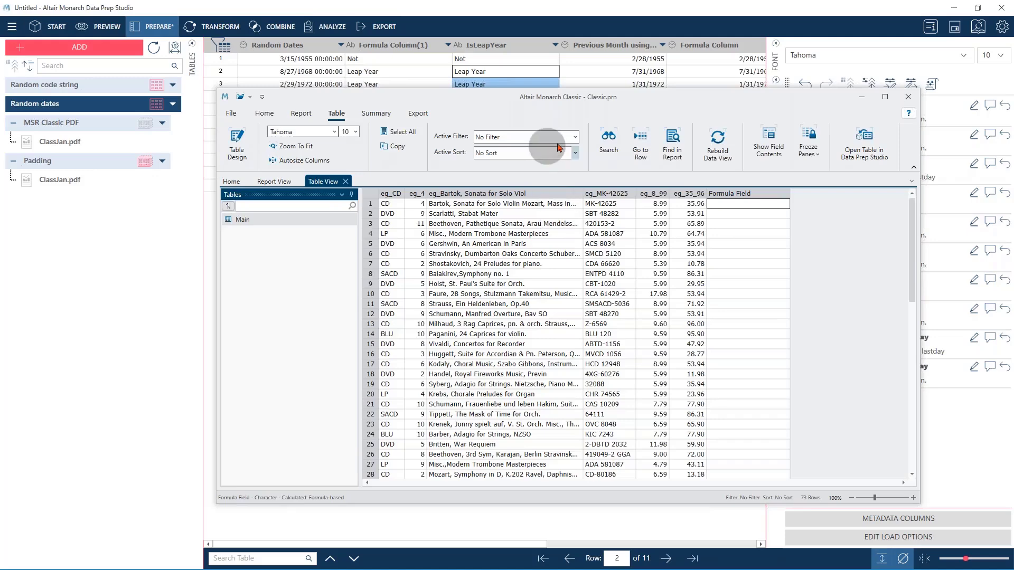
# Activate the CD filter on the table to check the formula field's values, and set the active filter back to No Filter
pyautogui.click(575, 139)
pyautogui.click(502, 165)
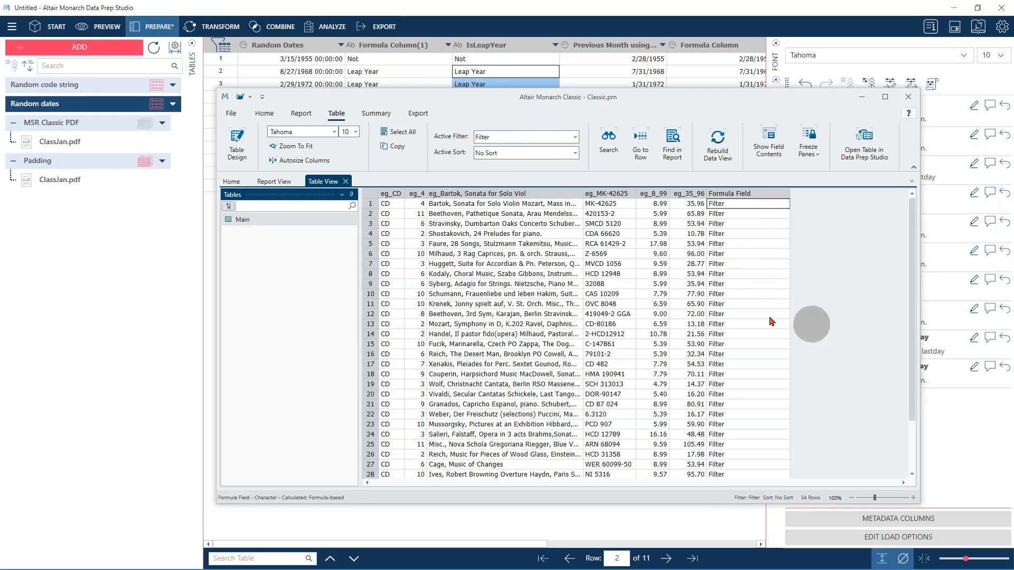
pyautogui.scroll(-2, 740, 325)
pyautogui.scroll(2, 741, 333)
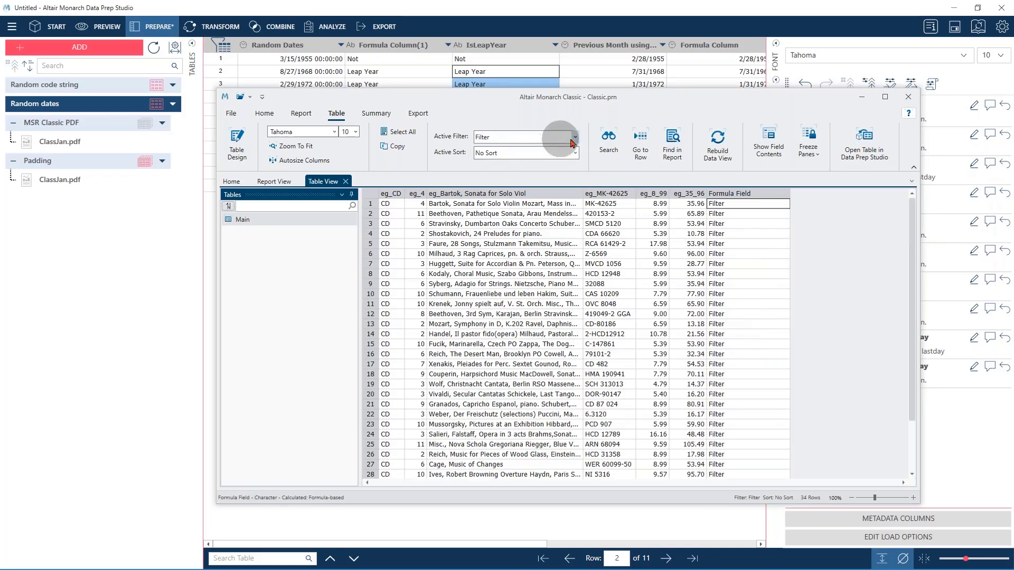
pyautogui.click(574, 136)
pyautogui.click(507, 154)
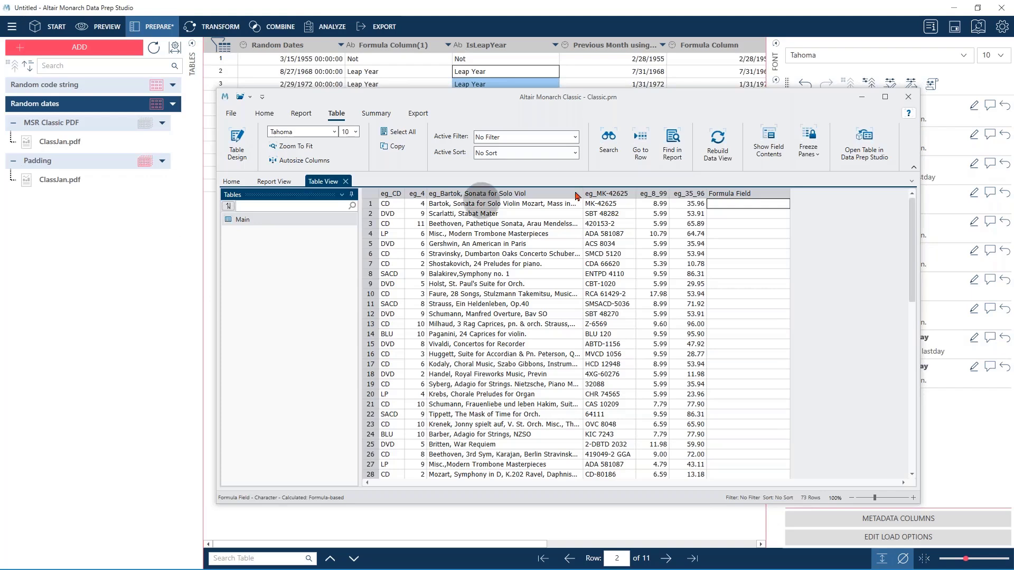
pyautogui.click(576, 139)
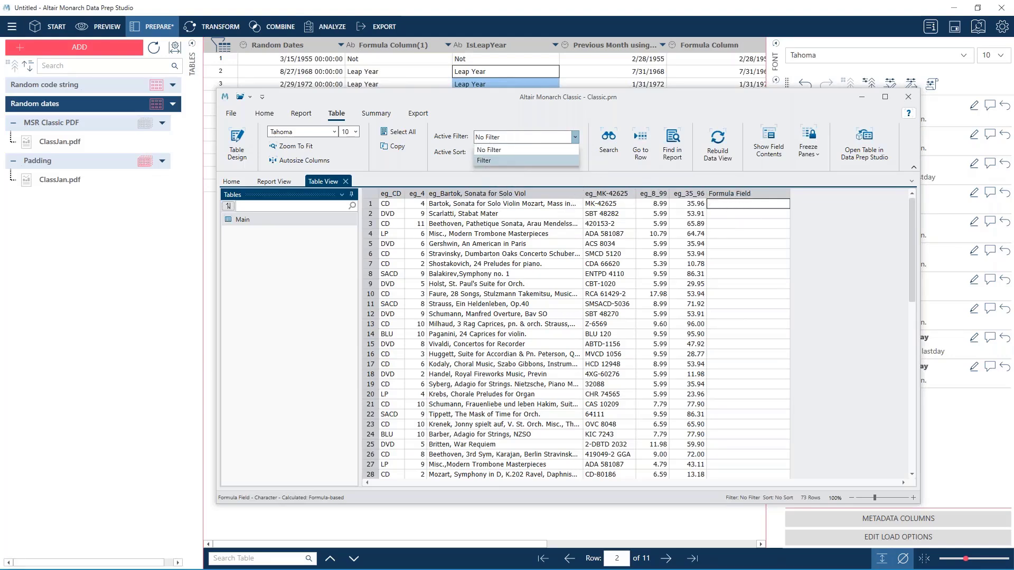
pyautogui.click(502, 161)
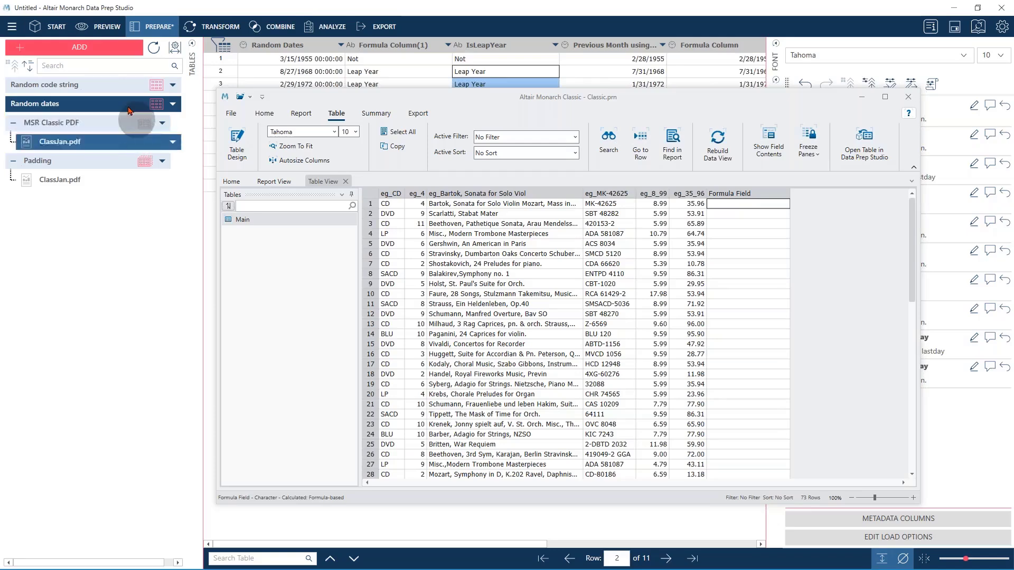
# Switch to Data Prep Studio, check the delimited text import options in the current workspace settings, and close them without changes
pyautogui.click(1002, 26)
pyautogui.click(1001, 27)
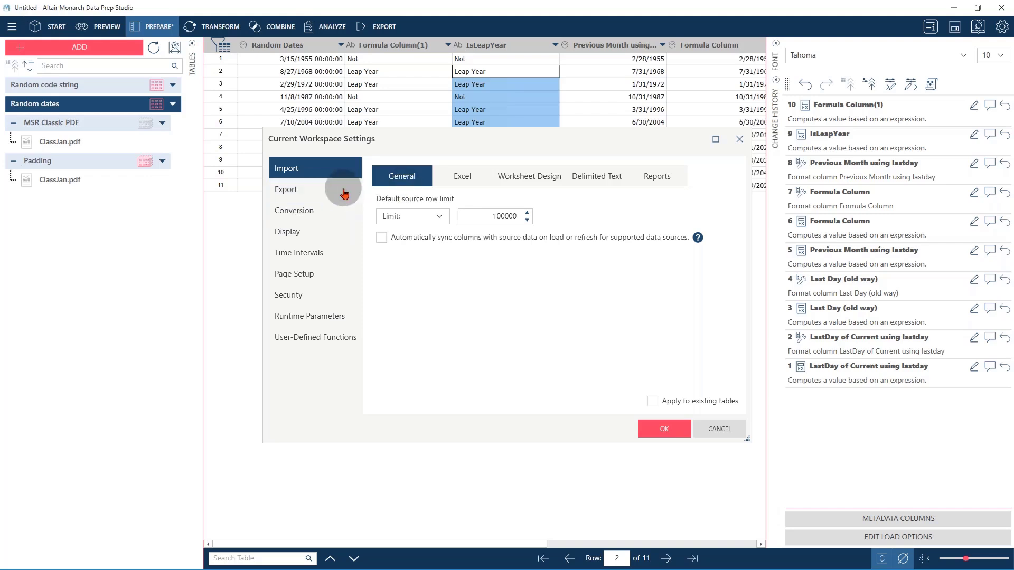
pyautogui.click(584, 180)
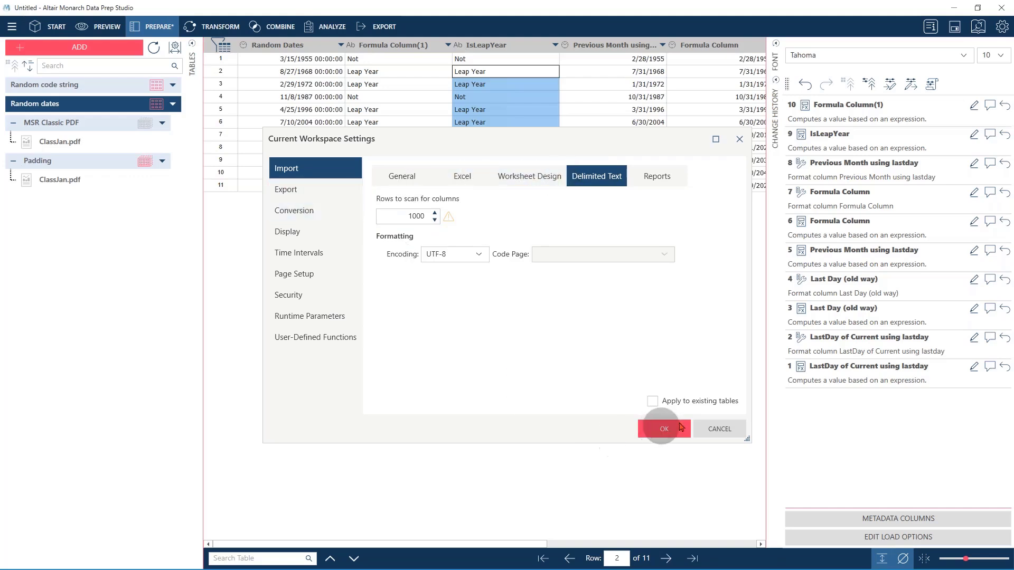
pyautogui.click(714, 435)
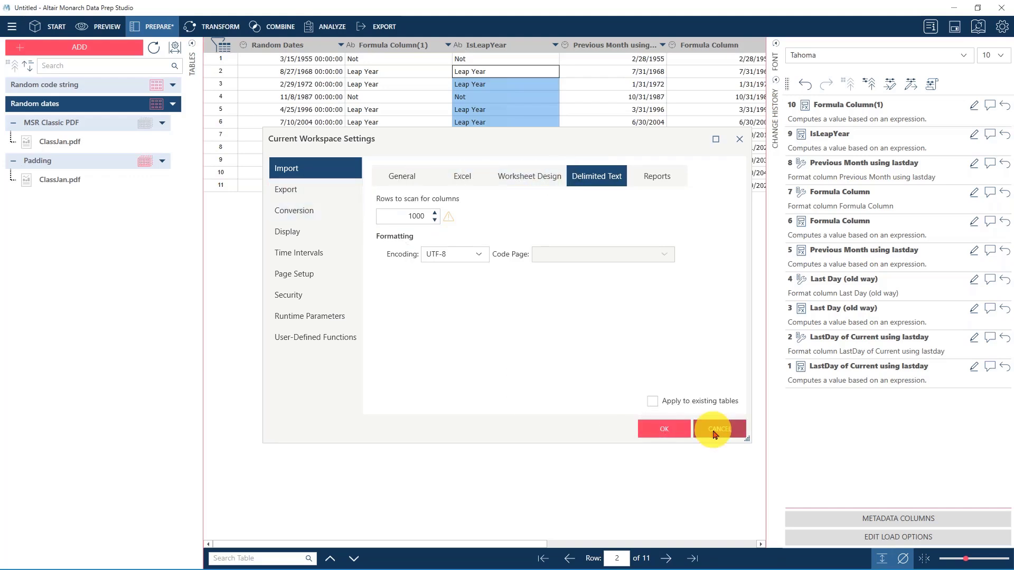
# Examine the delimited text import and the export options in the application default settings
pyautogui.click(1002, 27)
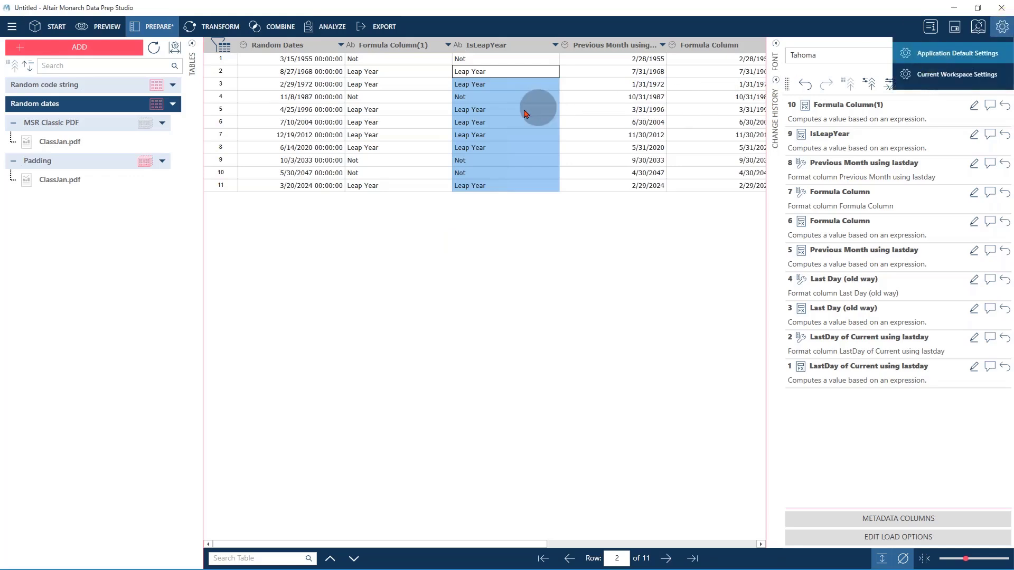
pyautogui.click(957, 53)
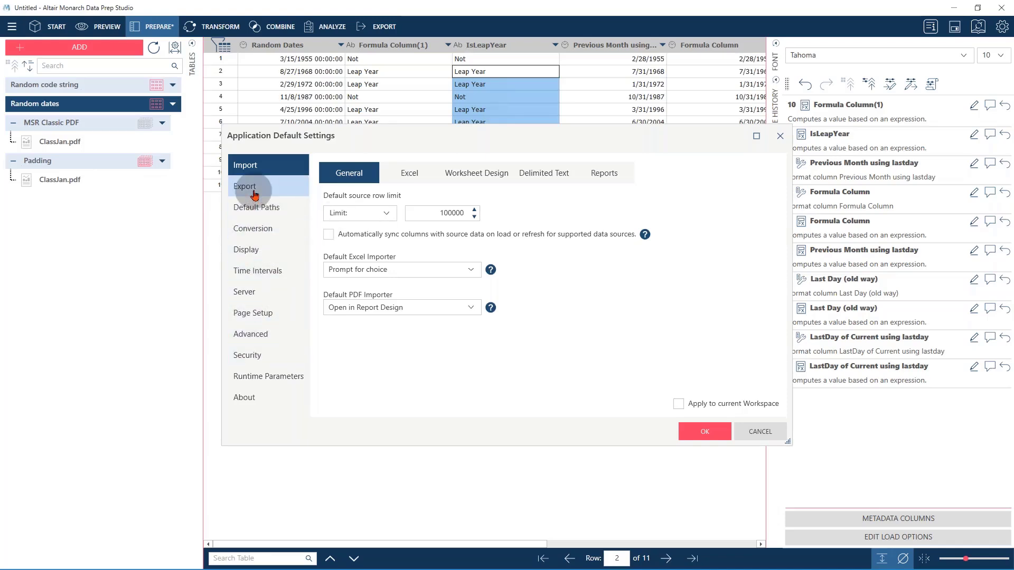
pyautogui.click(544, 173)
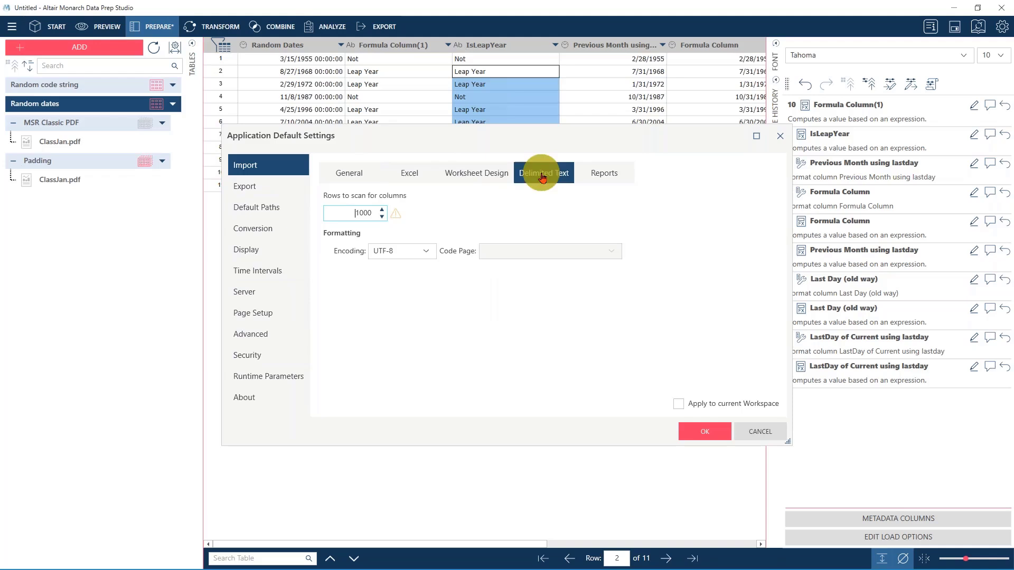
pyautogui.click(402, 174)
pyautogui.click(538, 174)
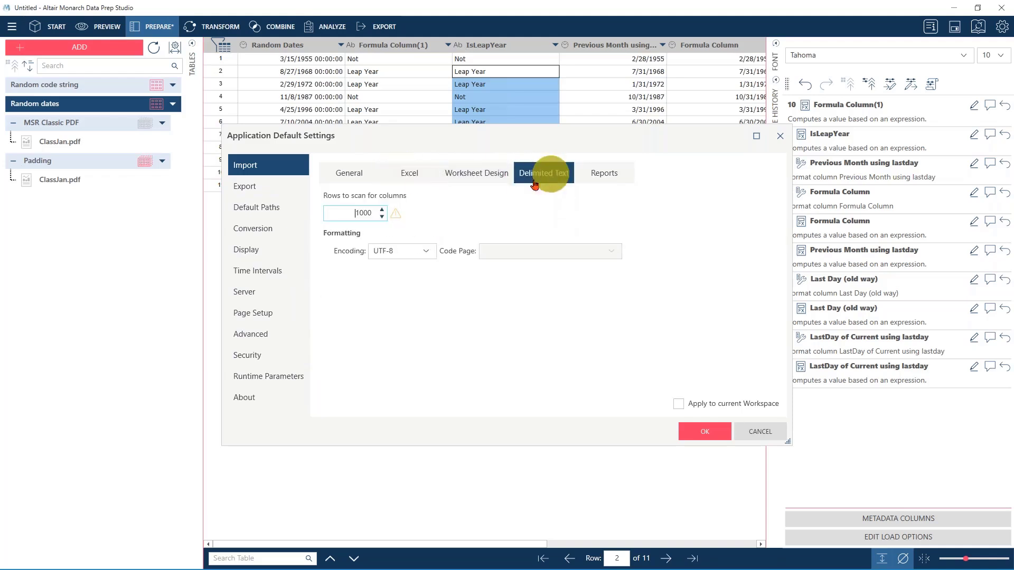
pyautogui.click(262, 191)
pyautogui.click(263, 207)
pyautogui.click(256, 190)
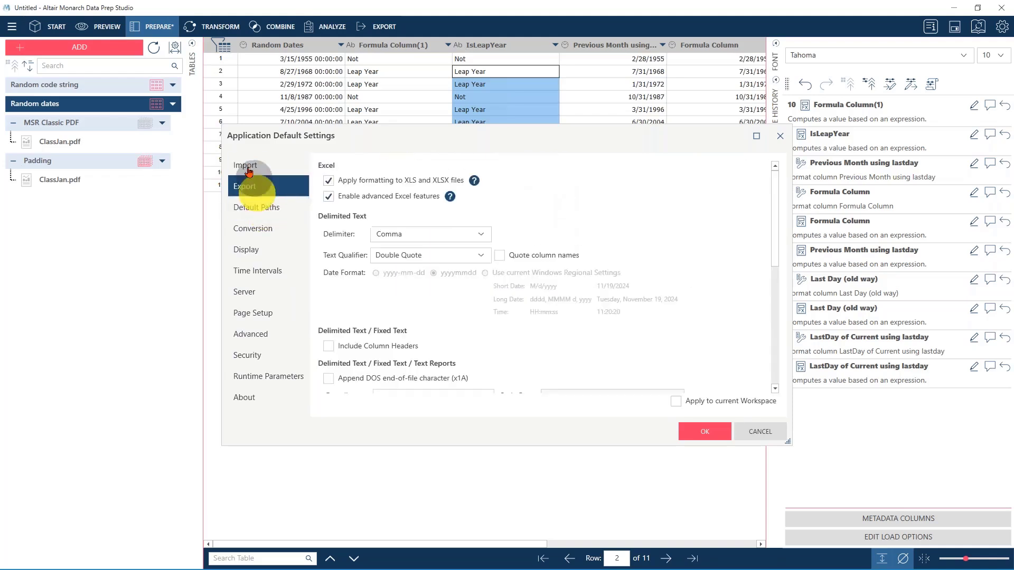
pyautogui.click(247, 166)
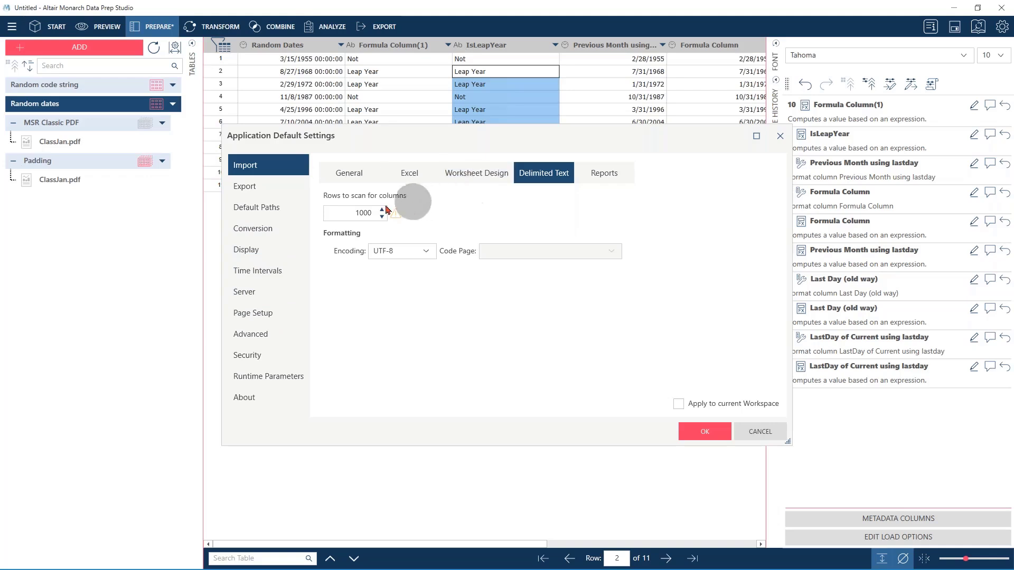
# Examine the display, conversion, default path, advanced and page setup defaults, and close the application settings without changes
pyautogui.click(253, 250)
pyautogui.click(256, 229)
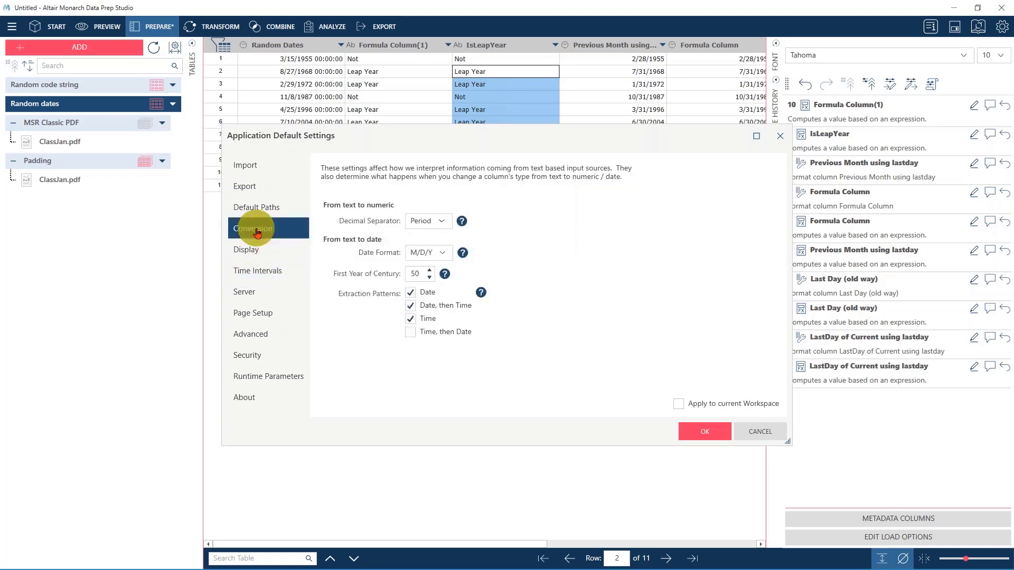
pyautogui.click(256, 208)
pyautogui.click(258, 338)
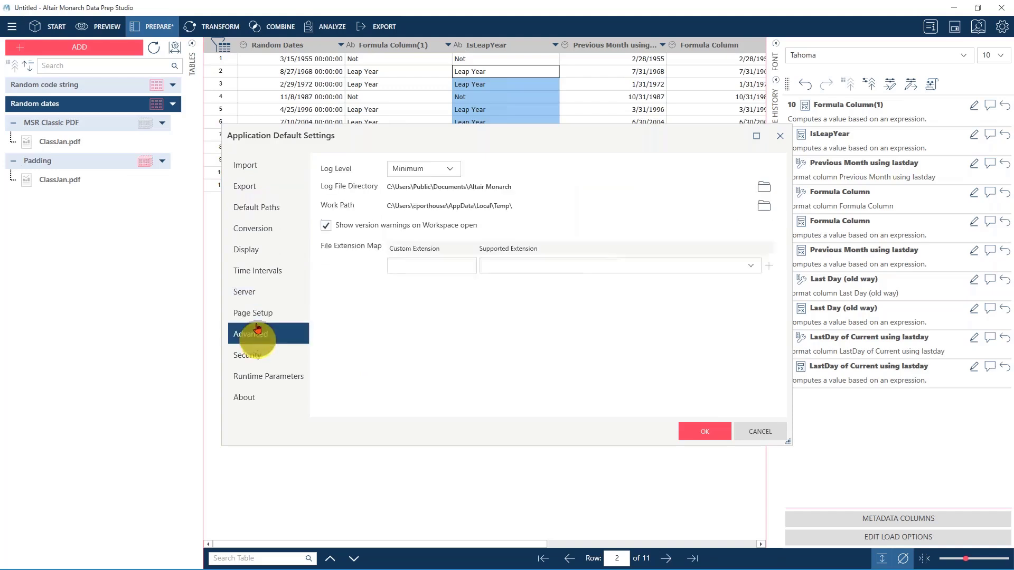
pyautogui.click(259, 314)
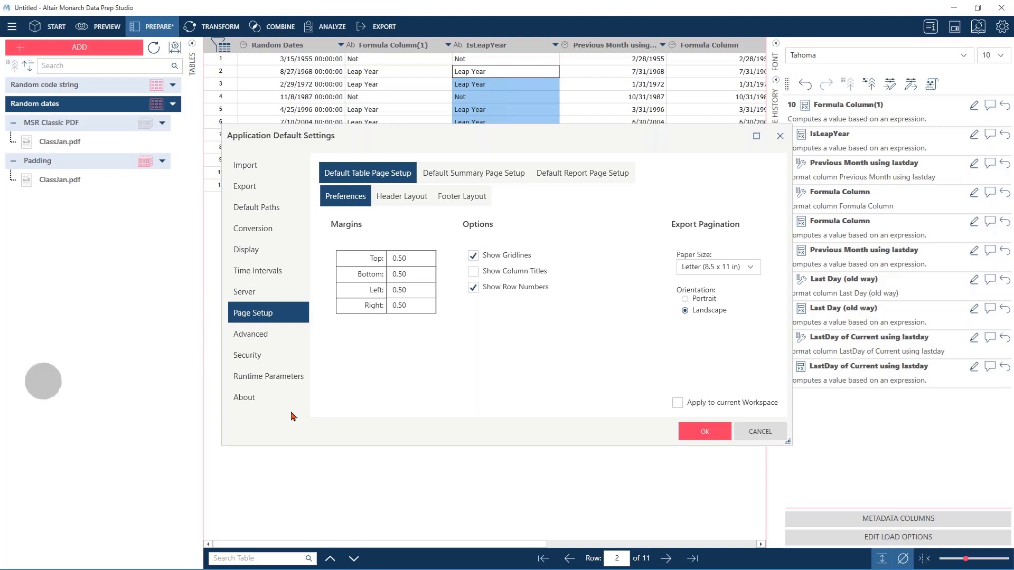
pyautogui.click(764, 432)
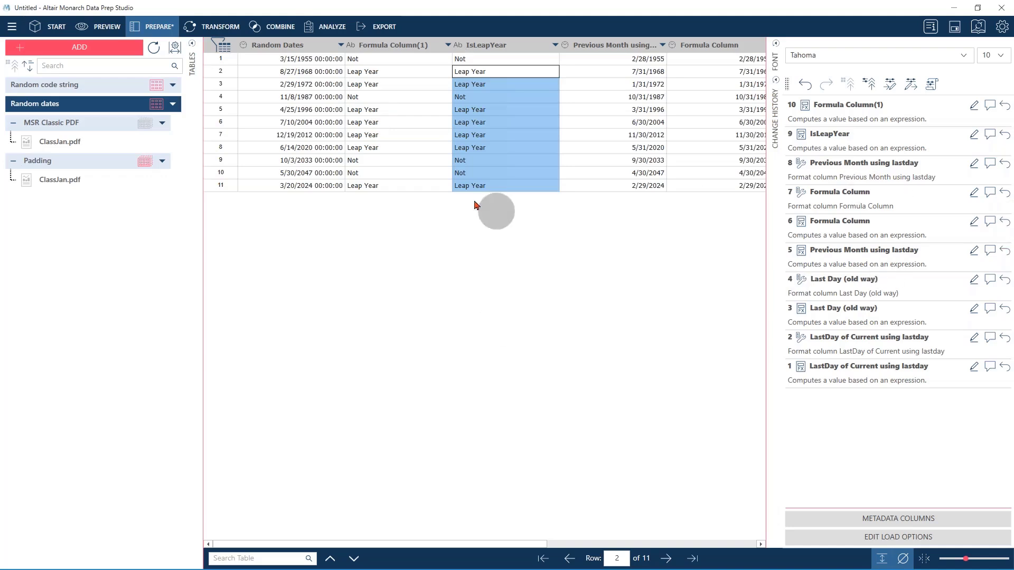
pyautogui.click(277, 188)
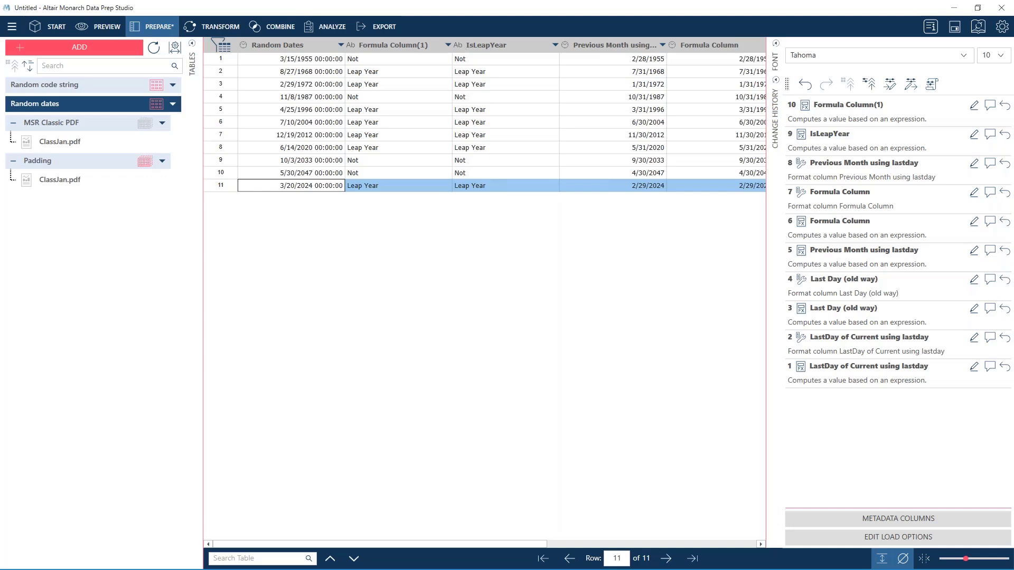
pyautogui.click(63, 501)
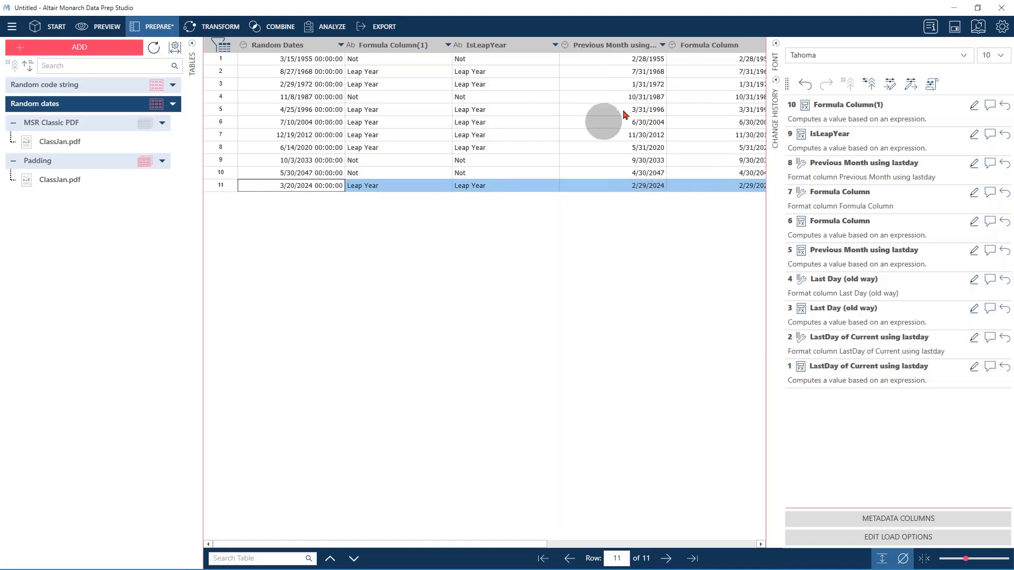
# Check the filter definition options for the IsLeapYear column, and close them without defining a filter
pyautogui.click(557, 46)
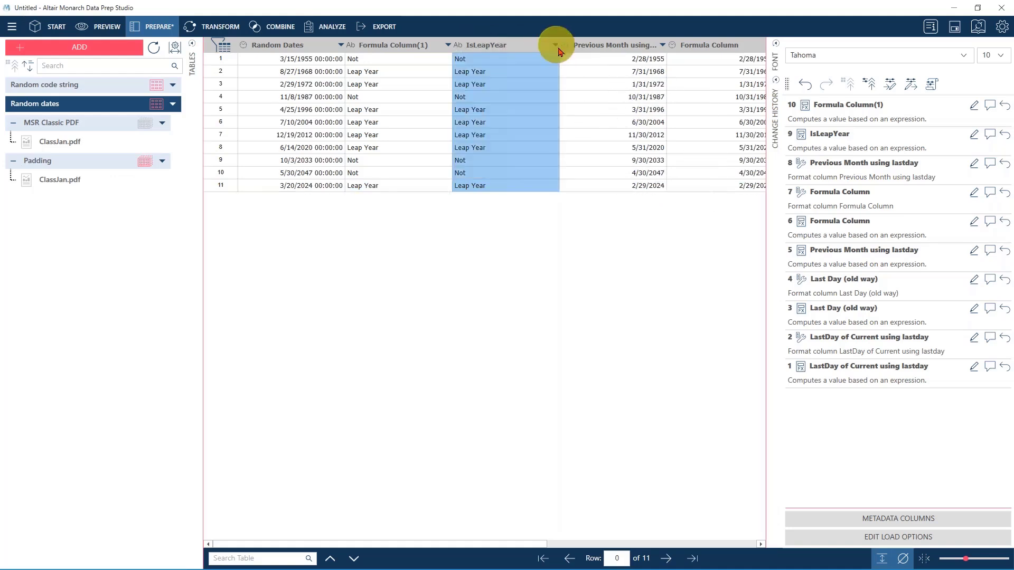
pyautogui.moveTo(610, 130)
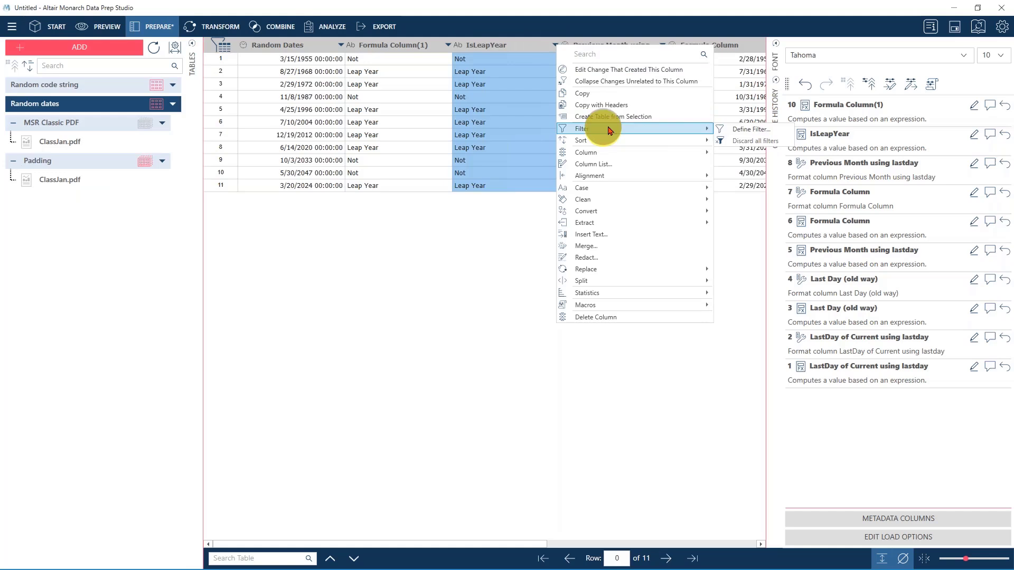
pyautogui.click(750, 129)
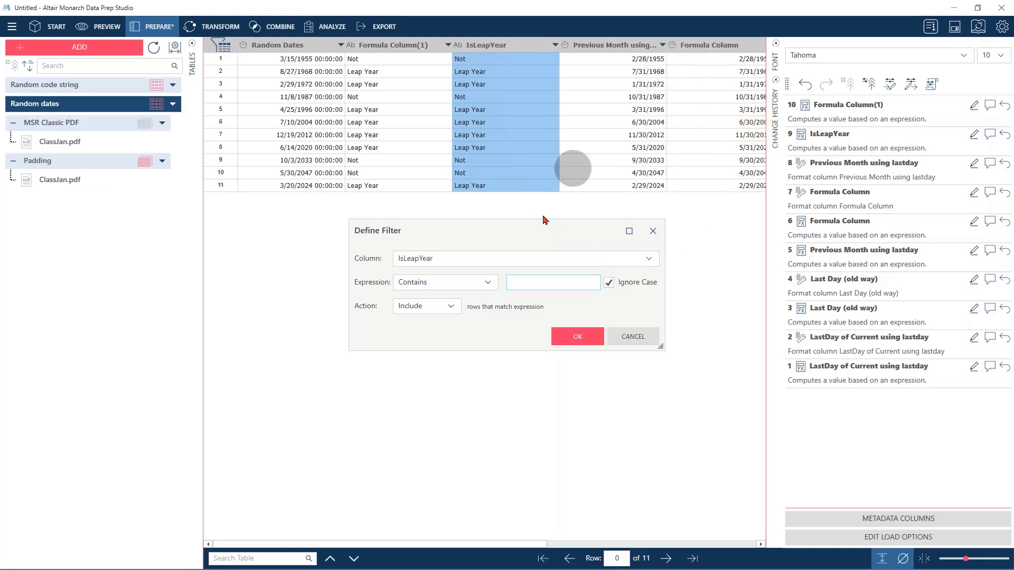
pyautogui.click(630, 337)
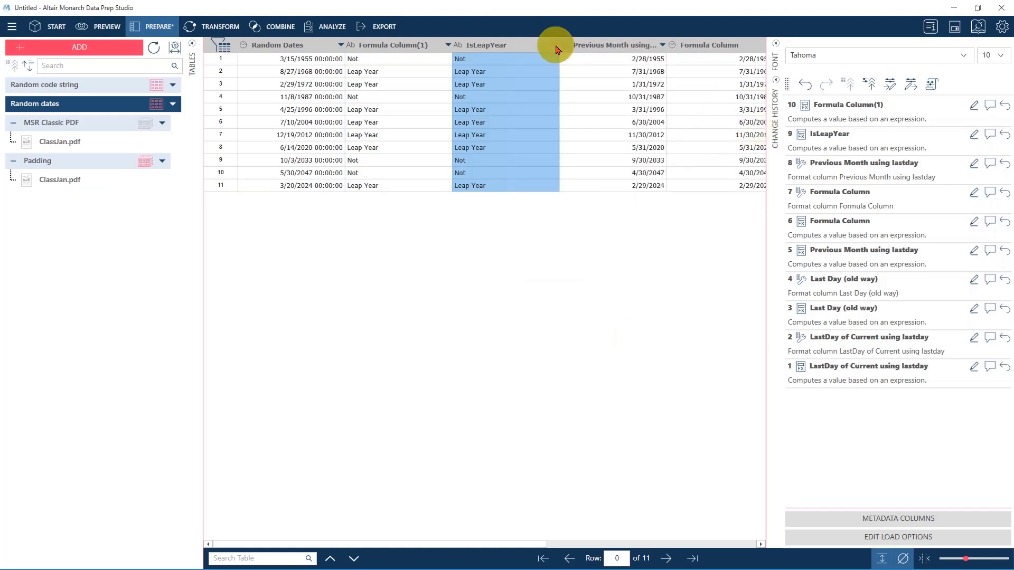
# Check the fields, functions and operators offered for a new formula column, and close the editor without creating one
pyautogui.click(555, 45)
pyautogui.moveTo(674, 156)
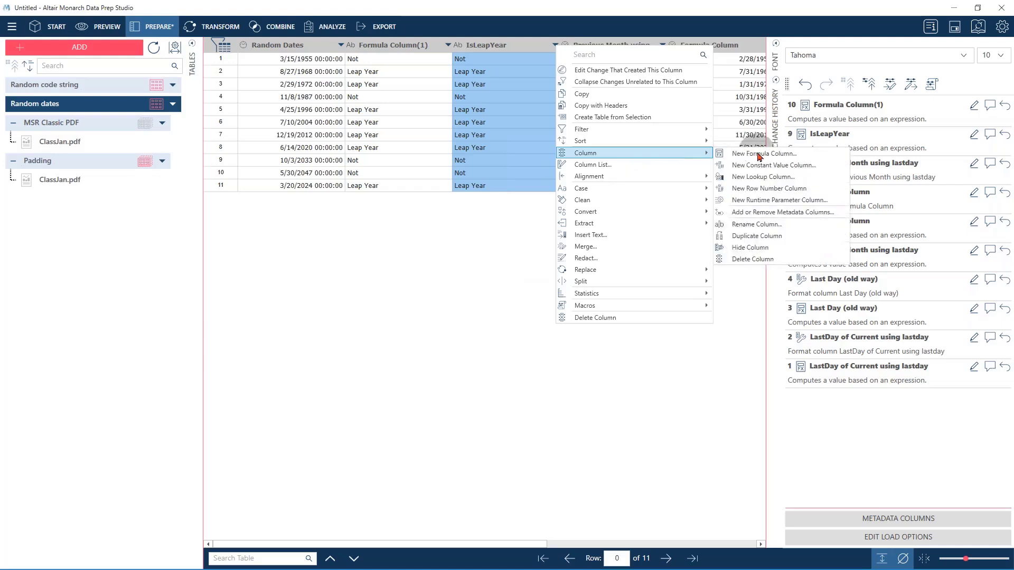
pyautogui.click(747, 151)
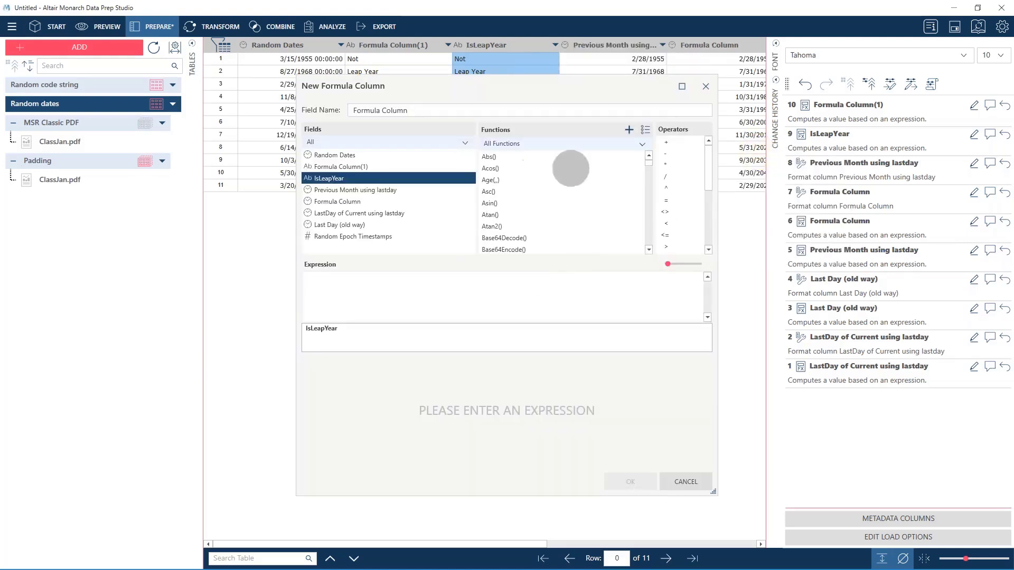
pyautogui.click(706, 86)
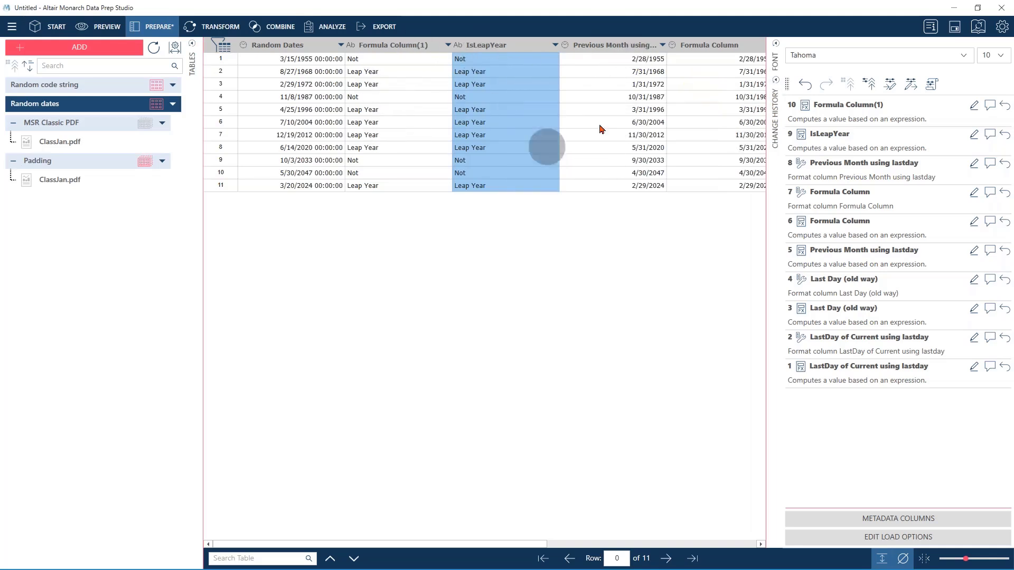
# Check the summary, filter and sort options in the Analyze view, and return to the Prepare view
pyautogui.click(332, 27)
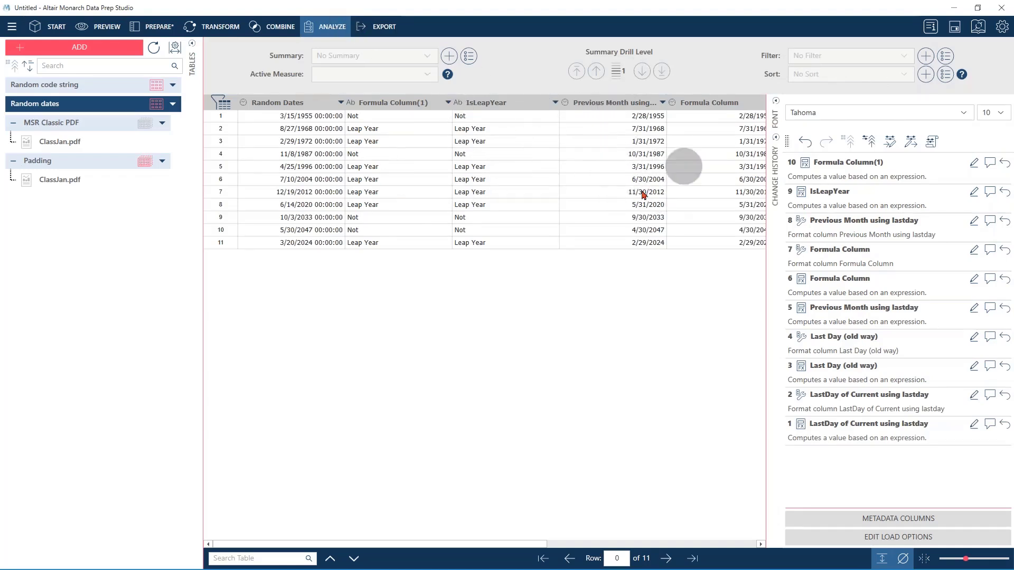
pyautogui.click(165, 32)
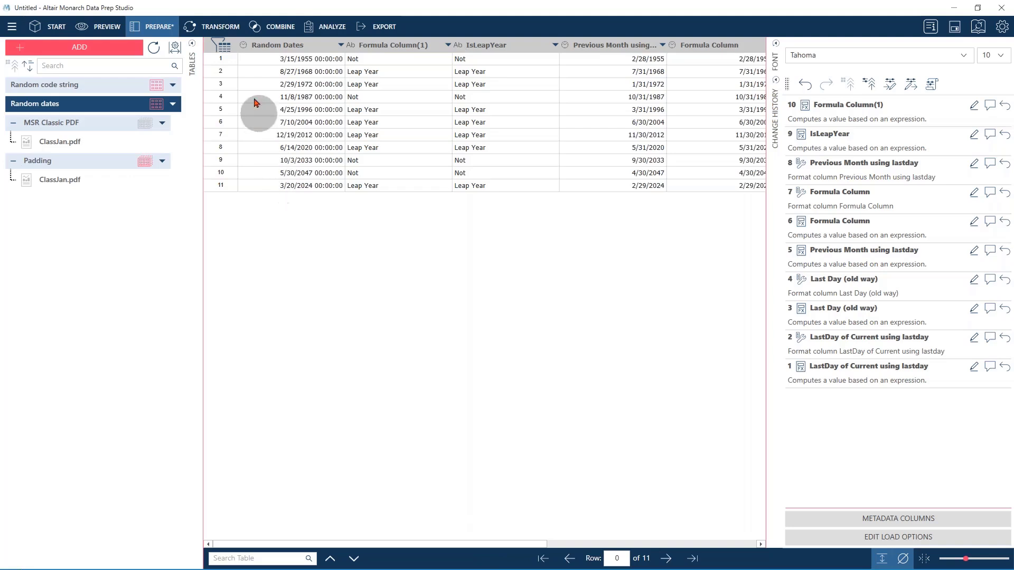
pyautogui.click(228, 29)
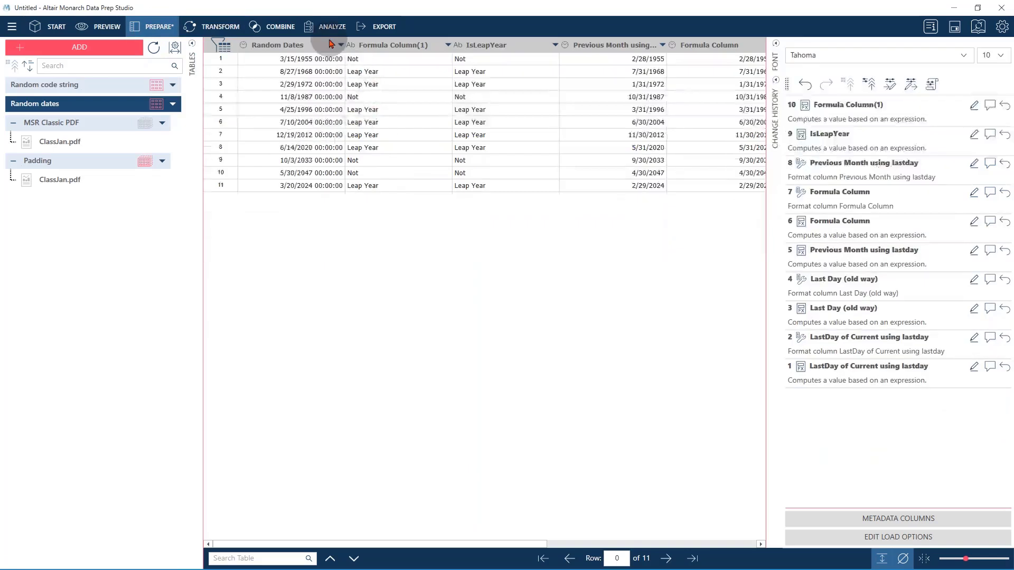
# Add a row number column to the Random dates table and check its values
pyautogui.click(342, 46)
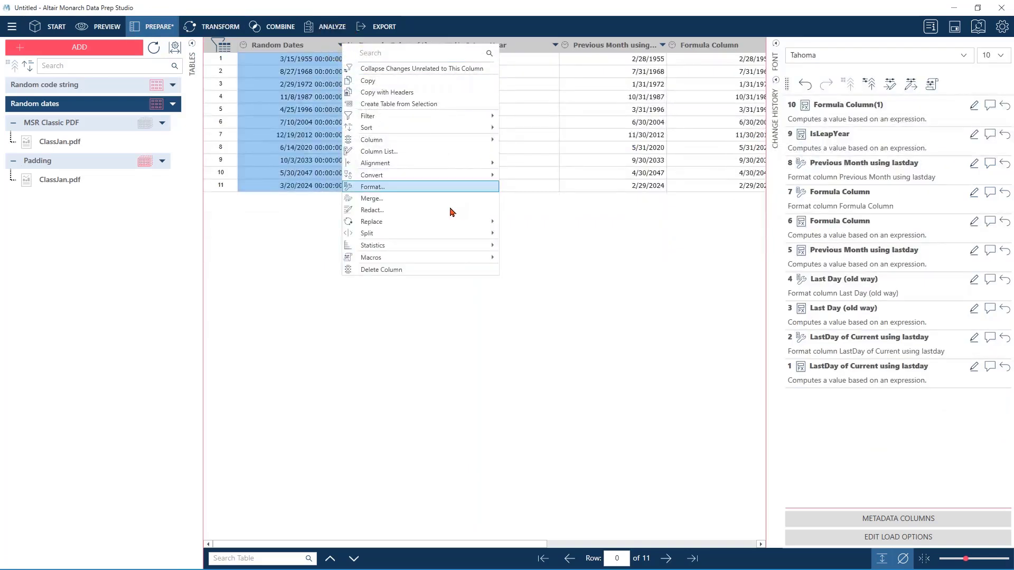
pyautogui.moveTo(399, 142)
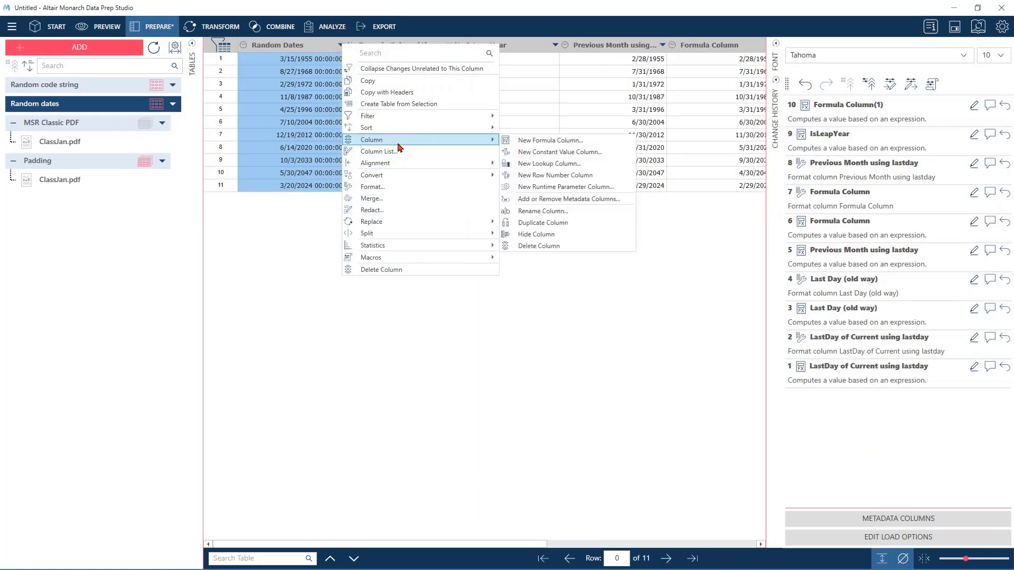
pyautogui.click(550, 175)
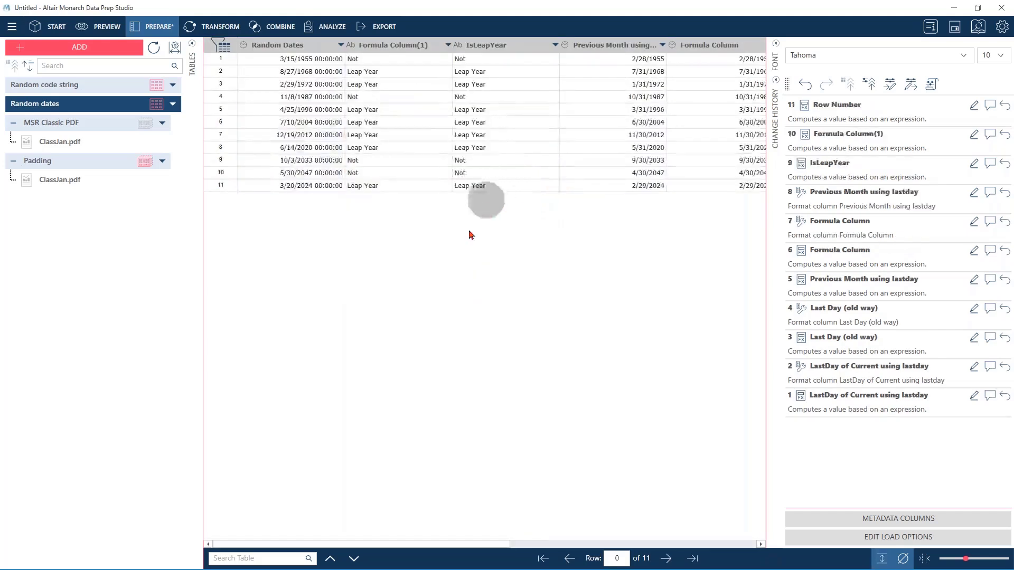
pyautogui.click(737, 544)
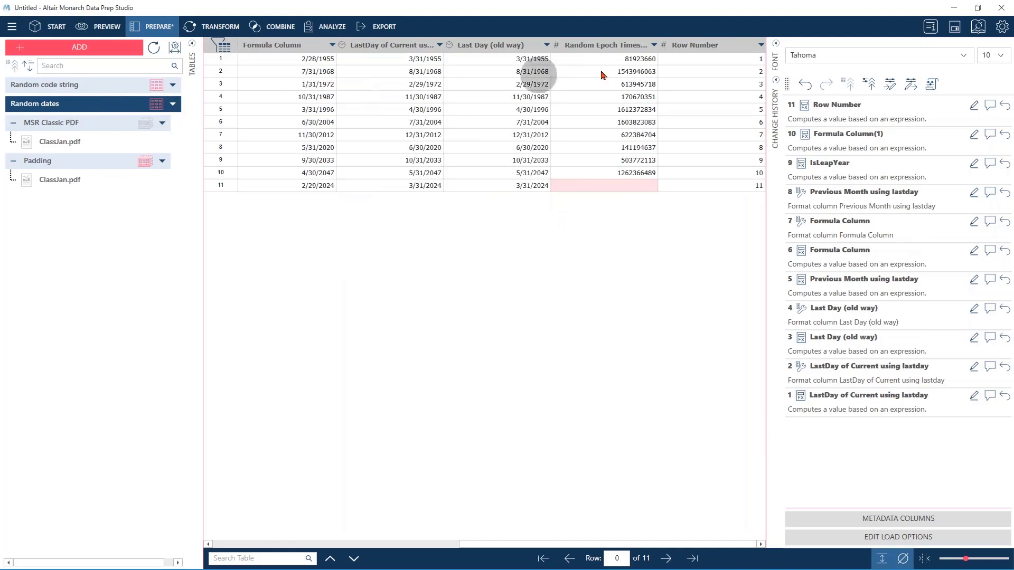
# Open the column operations for the Row Number column
pyautogui.click(760, 48)
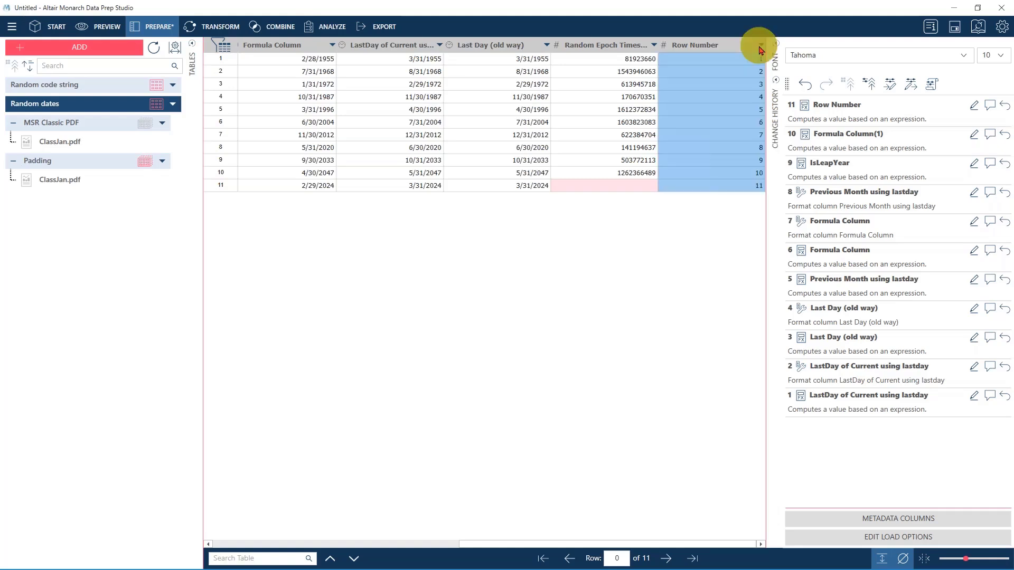
pyautogui.moveTo(803, 154)
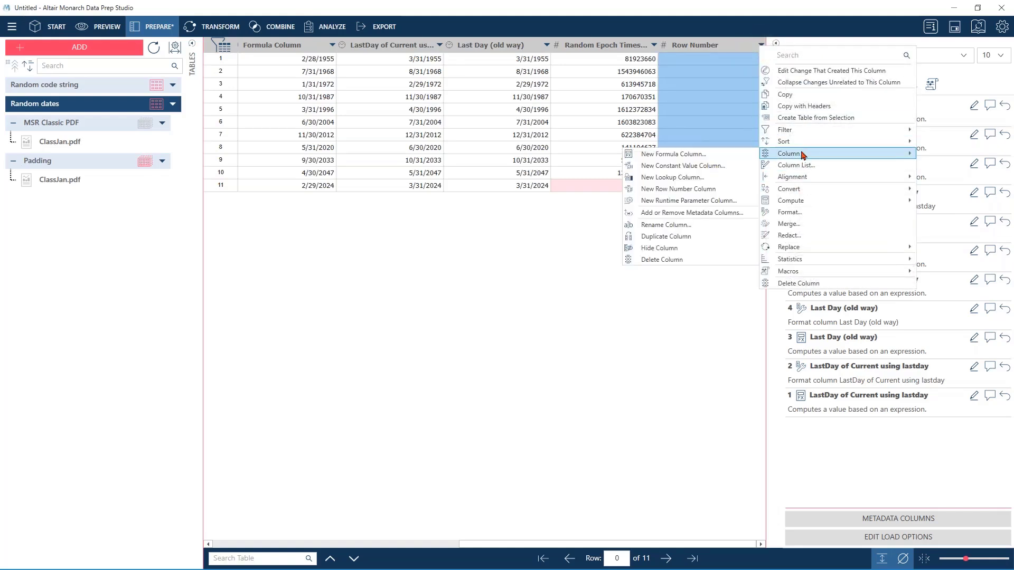